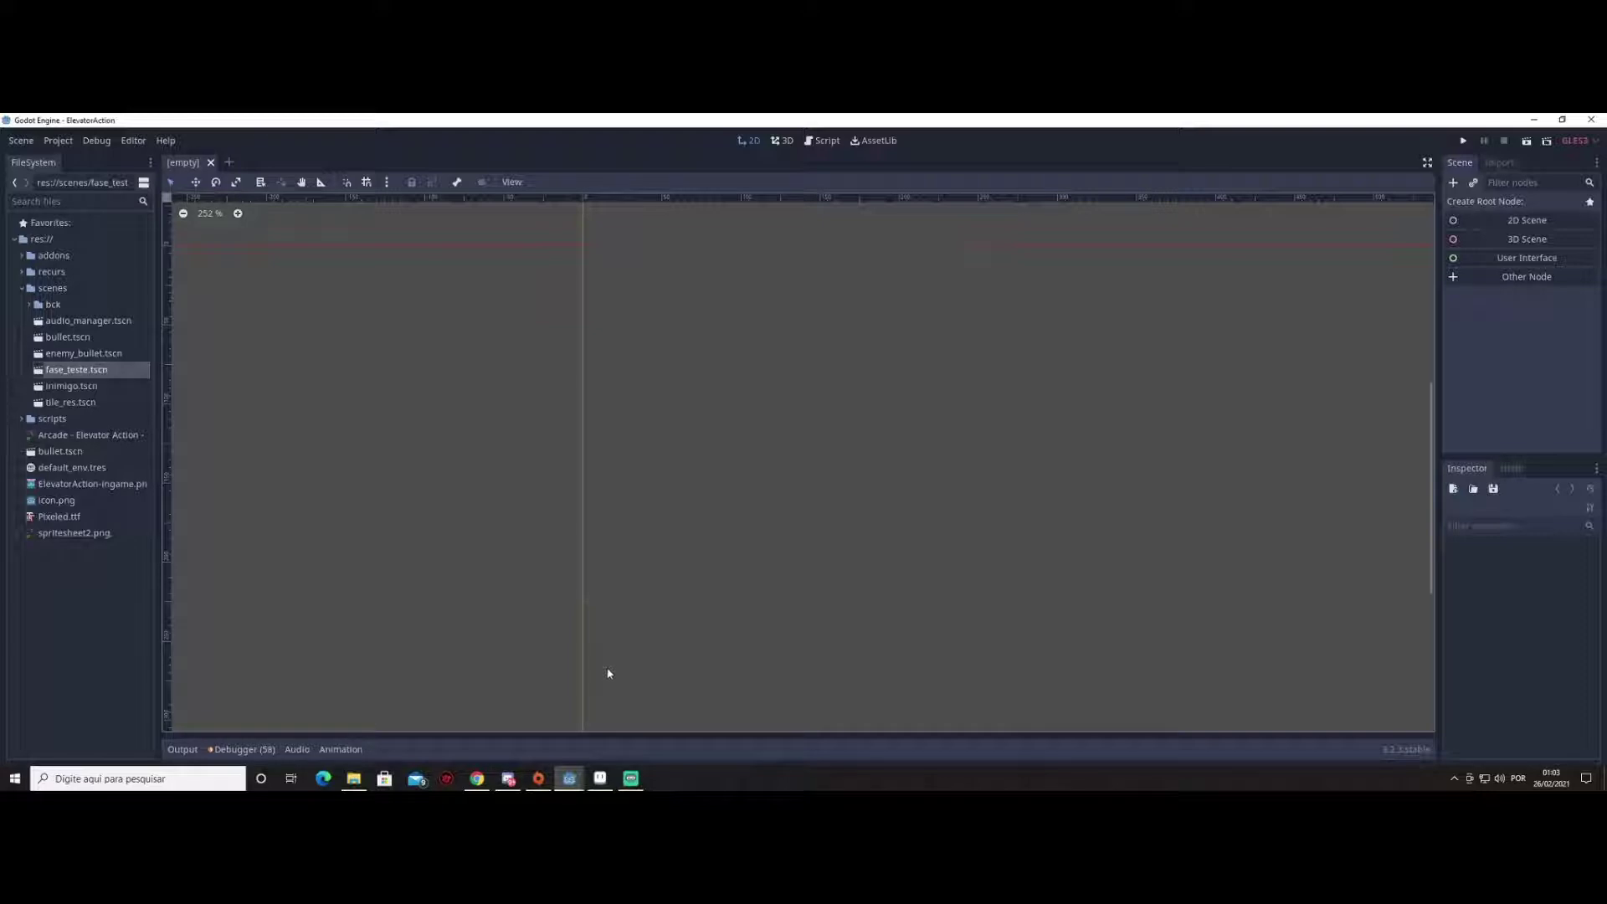
Switch from the empty Godot scene to Aseprite, where the 32×32 black-and-white map sprite is open
{"action": "mouse_move", "coordinate": [600, 778]}
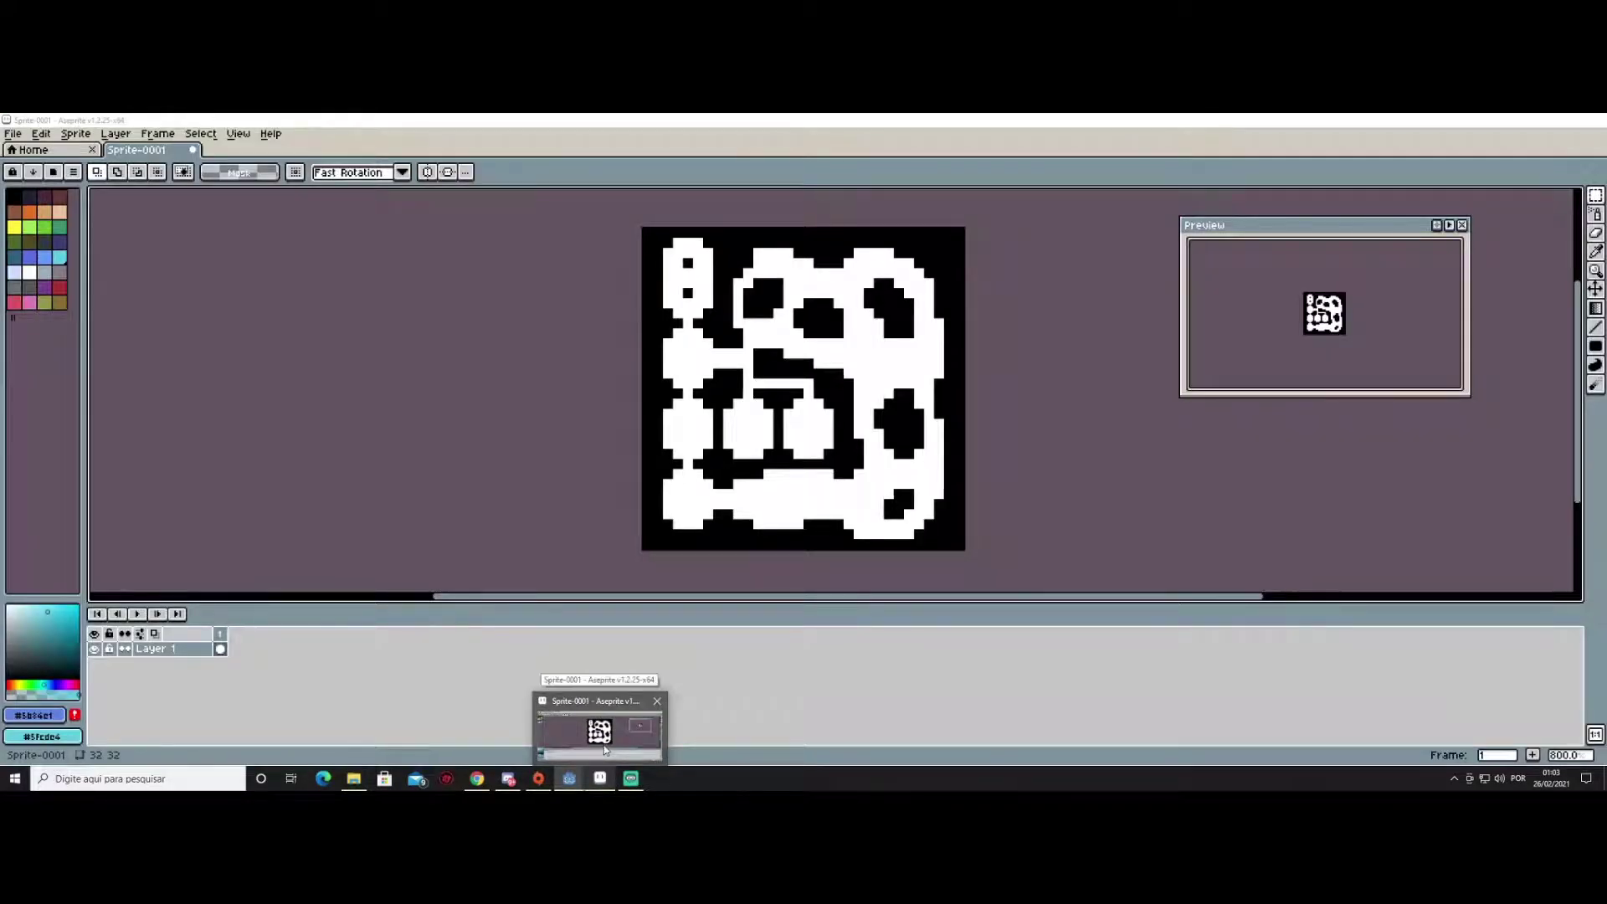
Bring up the Aseprite map and pick yellow as the Pencil drawing colour
{"action": "left_click", "coordinate": [602, 752]}
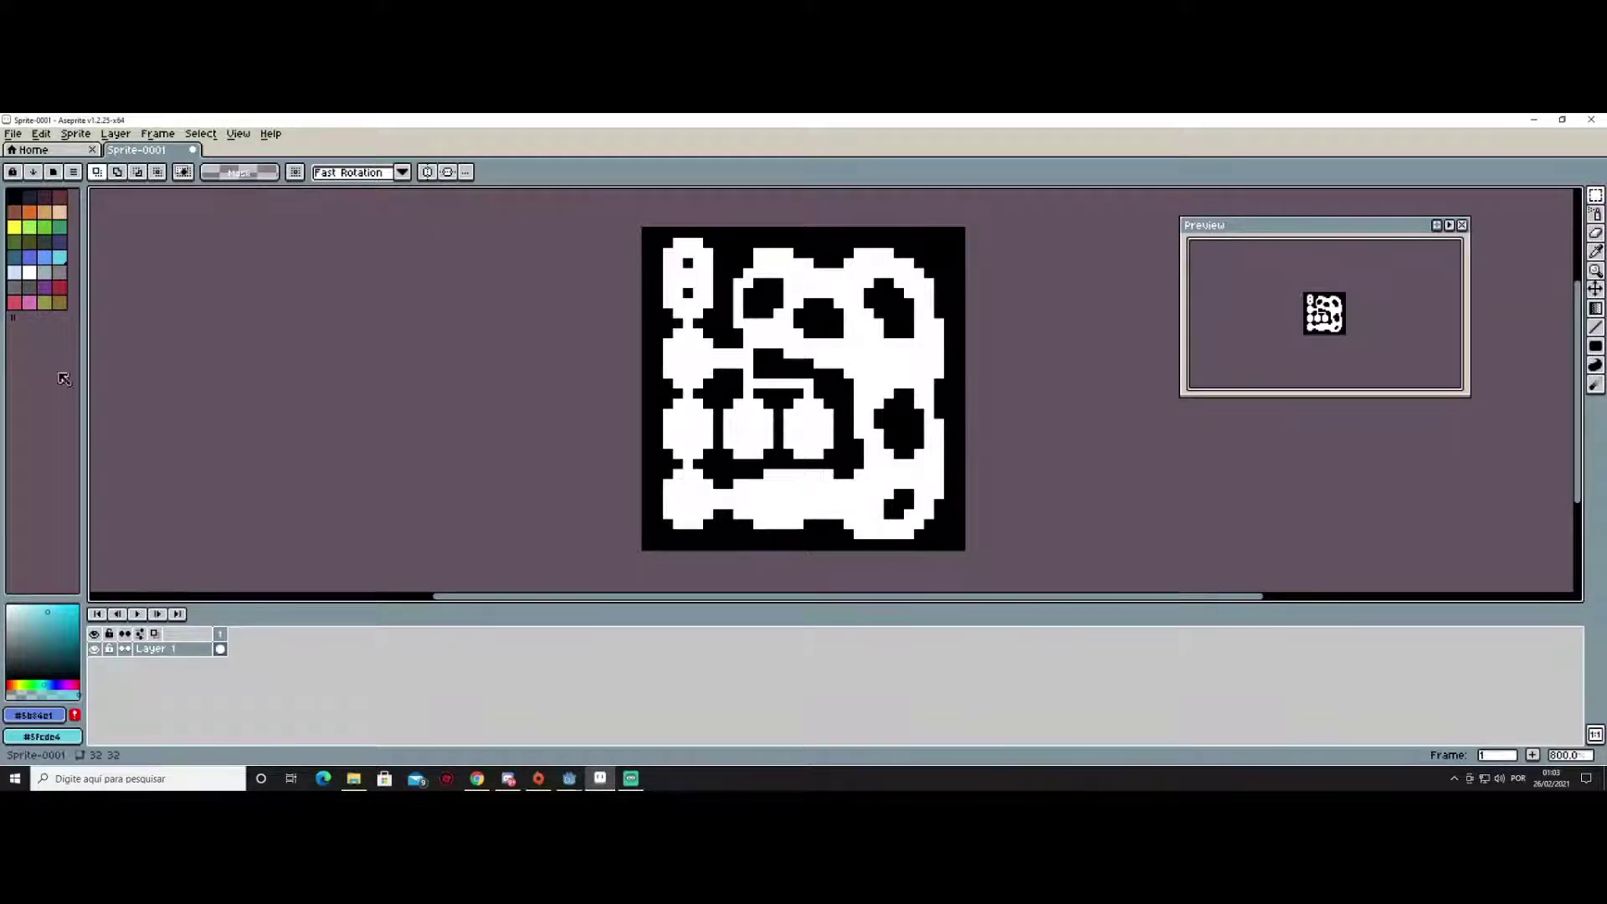
{"action": "left_click", "coordinate": [14, 227]}
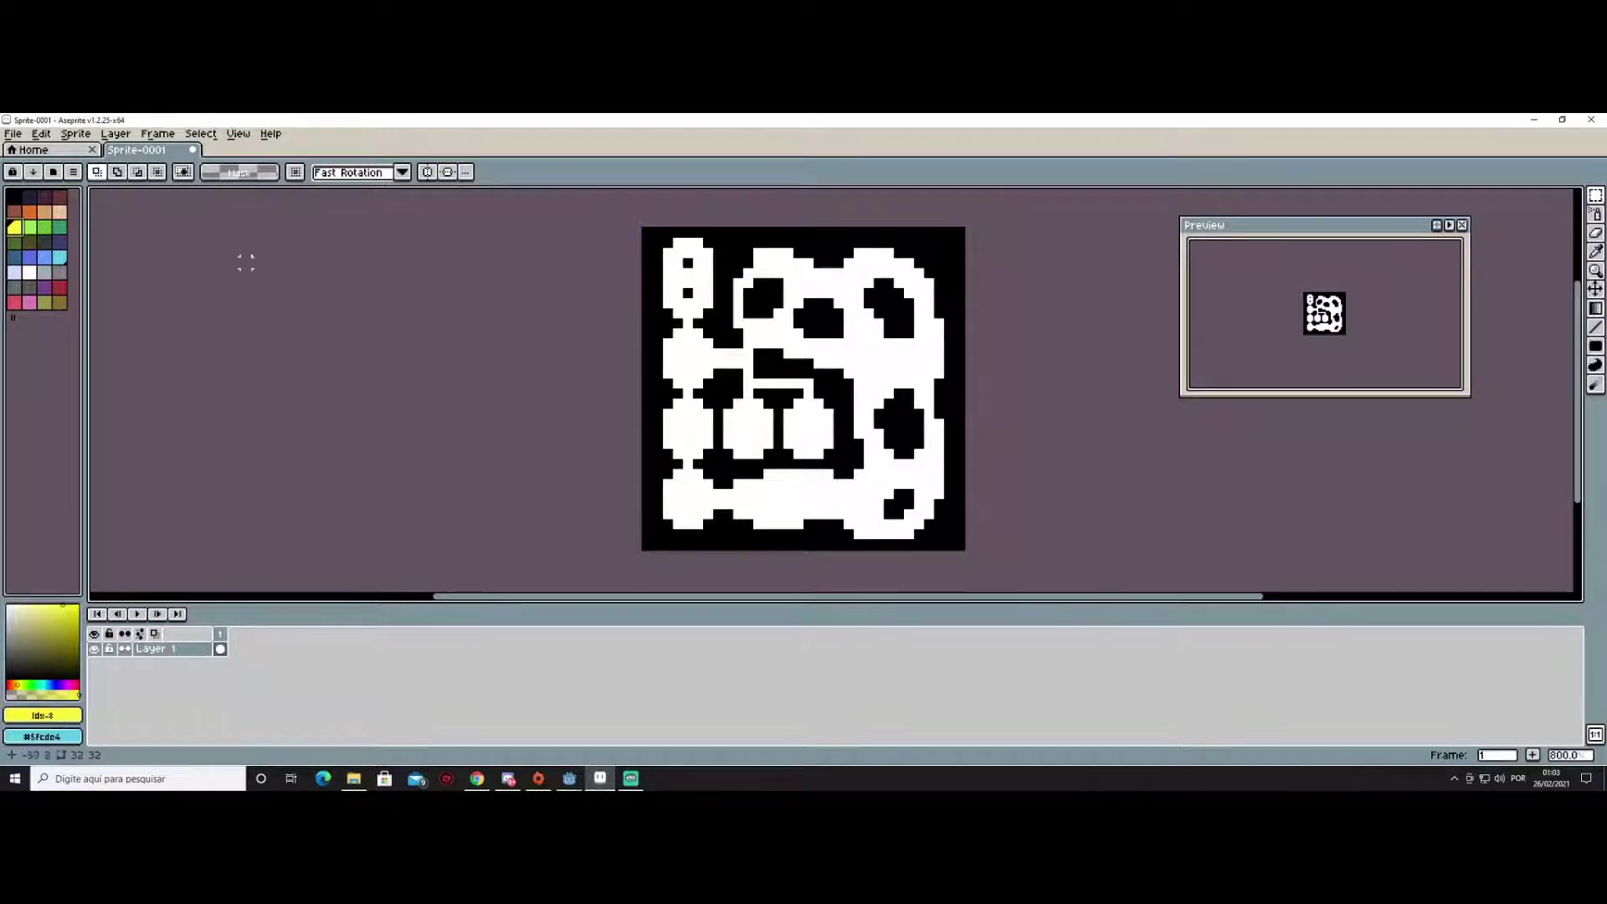
{"action": "key", "text": "b"}
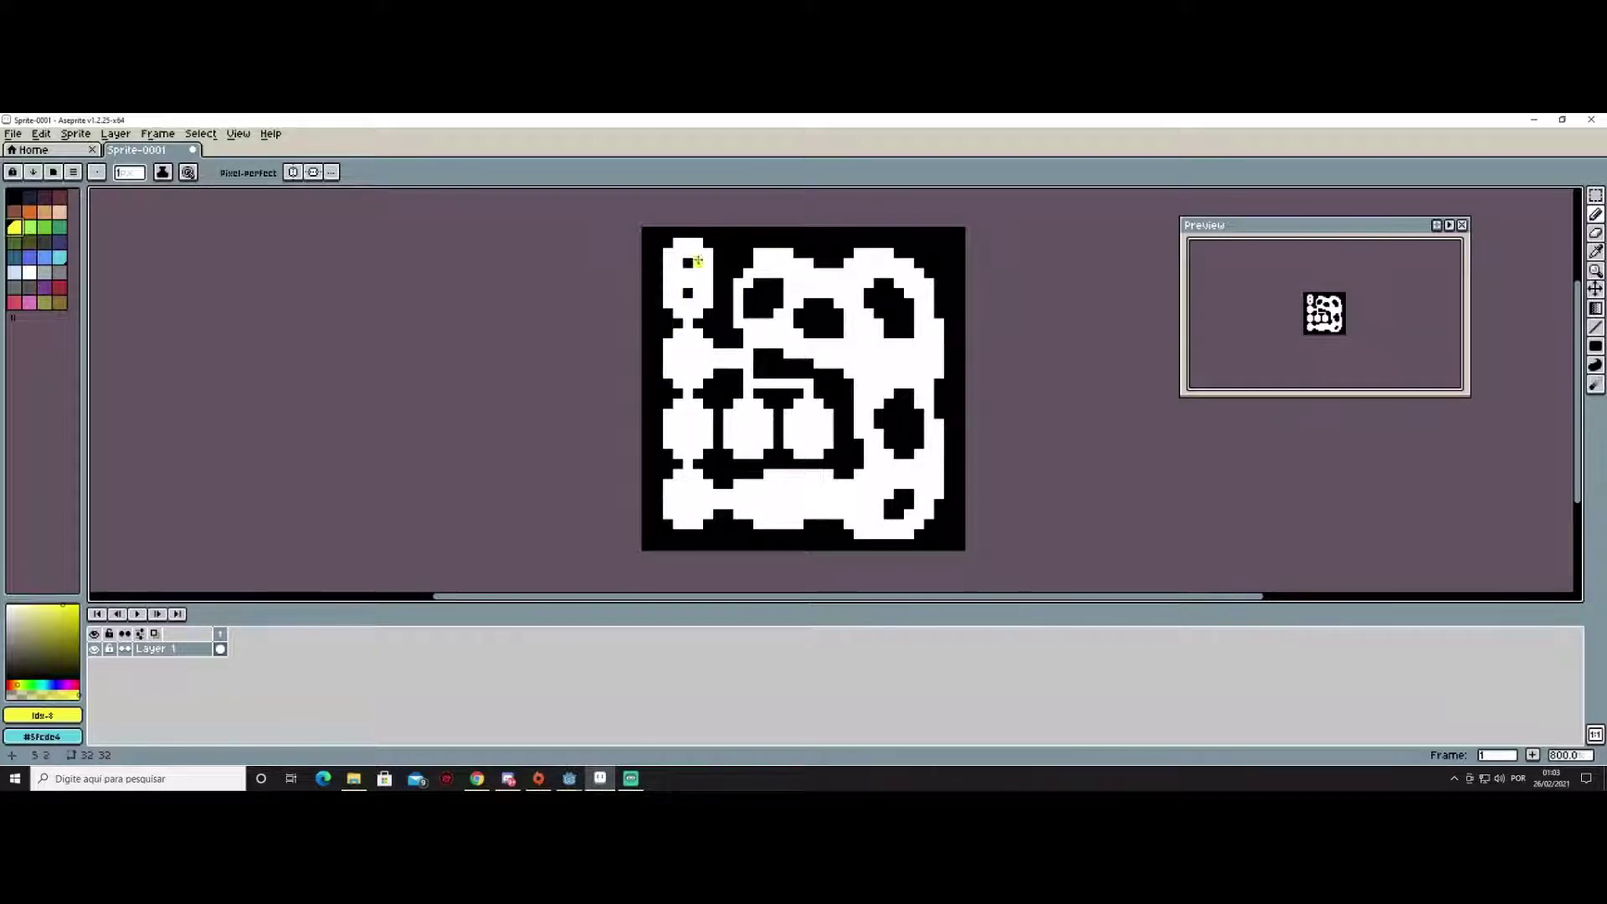
Paint four yellow and five red single-pixel markers in the map's white areas
{"action": "left_click", "coordinate": [667, 352]}
{"action": "left_click", "coordinate": [707, 283]}
{"action": "left_click", "coordinate": [879, 373]}
{"action": "left_click", "coordinate": [839, 283]}
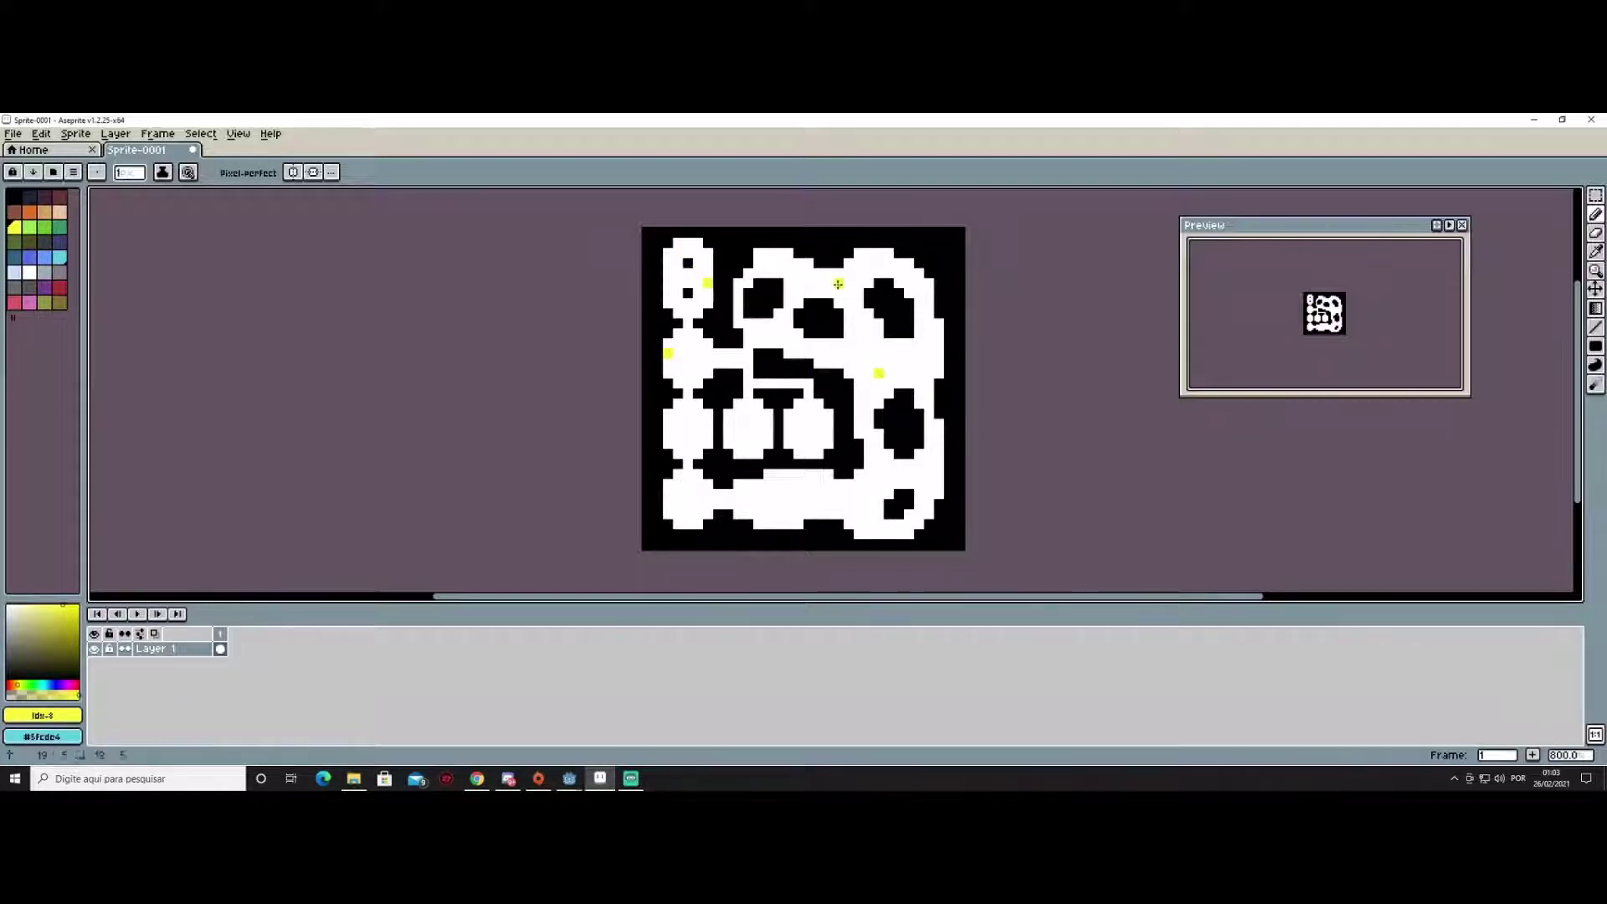
{"action": "left_click", "coordinate": [59, 287]}
{"action": "left_click", "coordinate": [687, 424]}
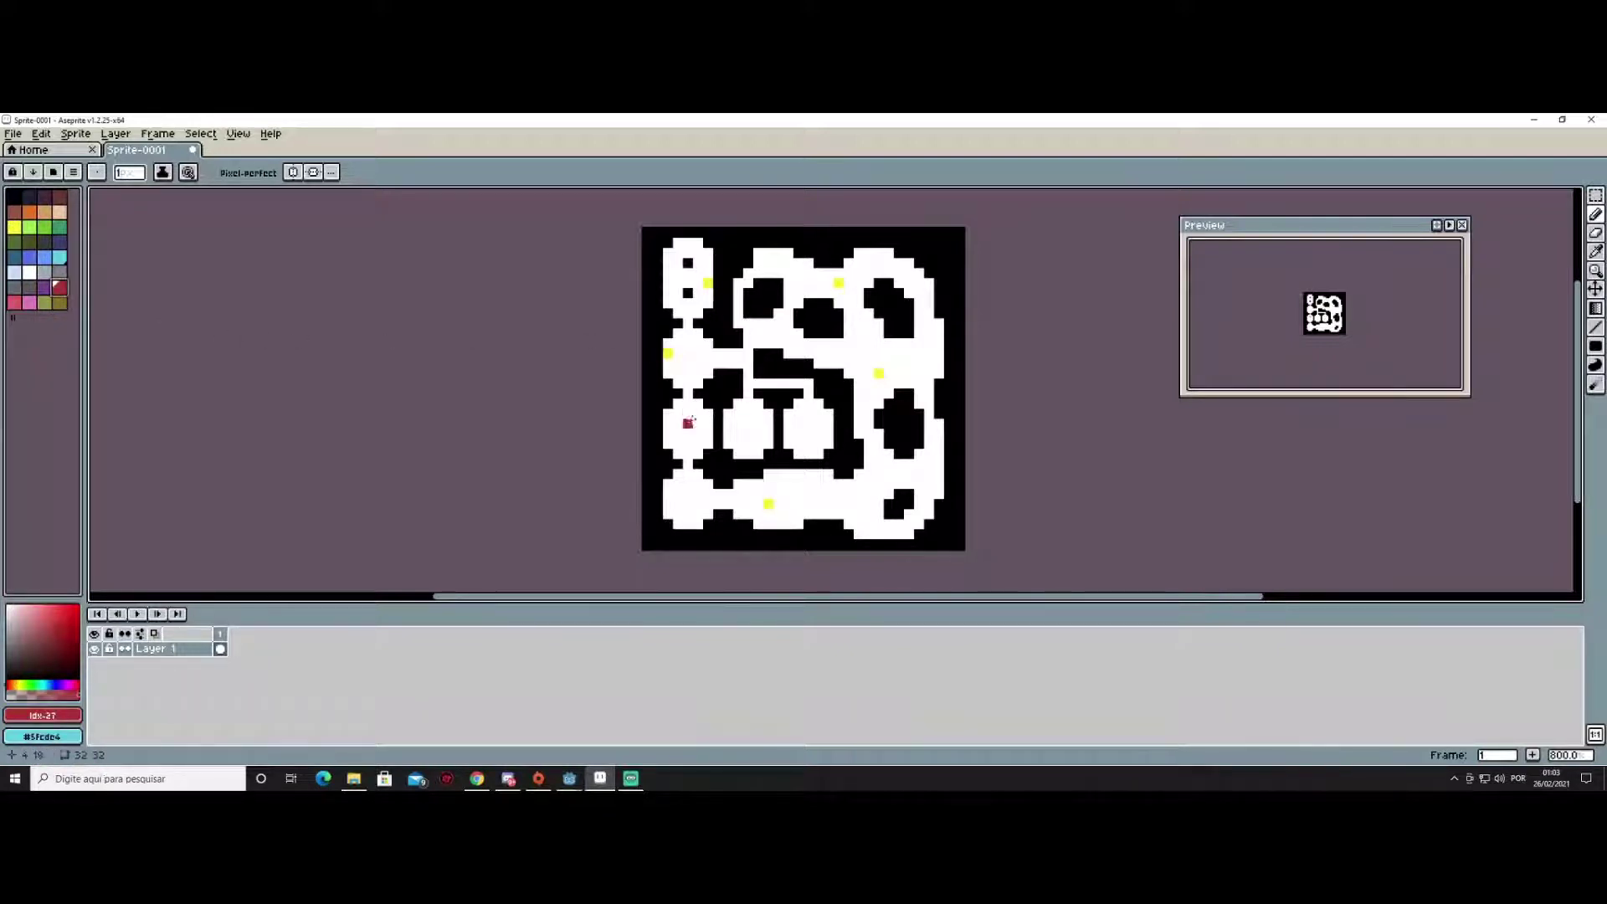
{"action": "left_click", "coordinate": [748, 424]}
{"action": "left_click", "coordinate": [687, 352]}
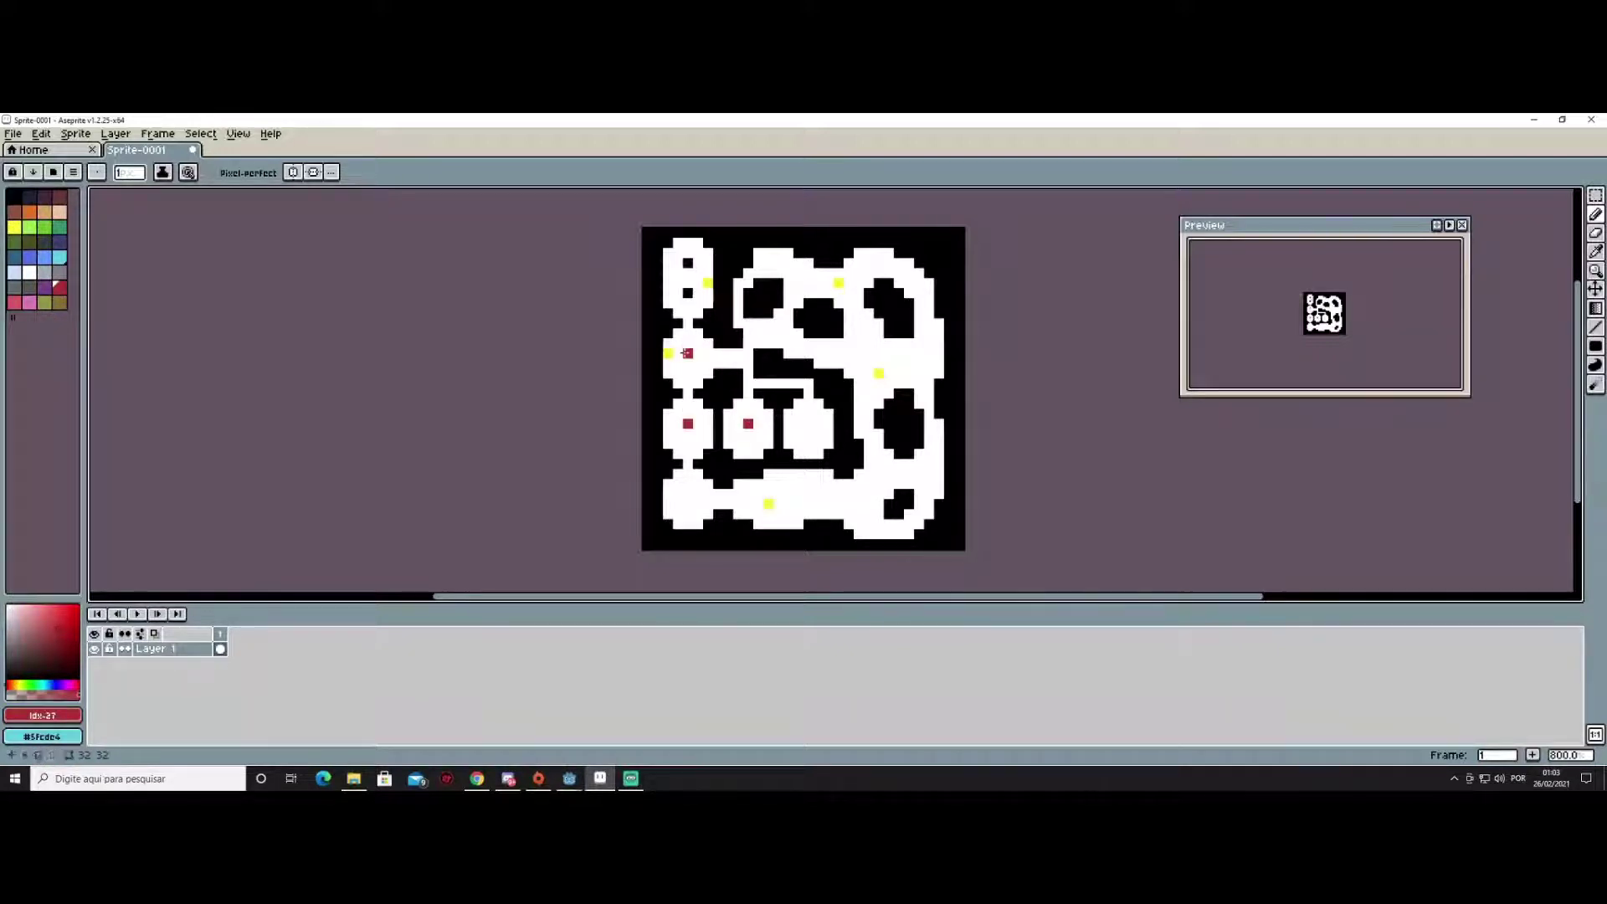
{"action": "left_click", "coordinate": [807, 283]}
{"action": "left_click", "coordinate": [869, 464]}
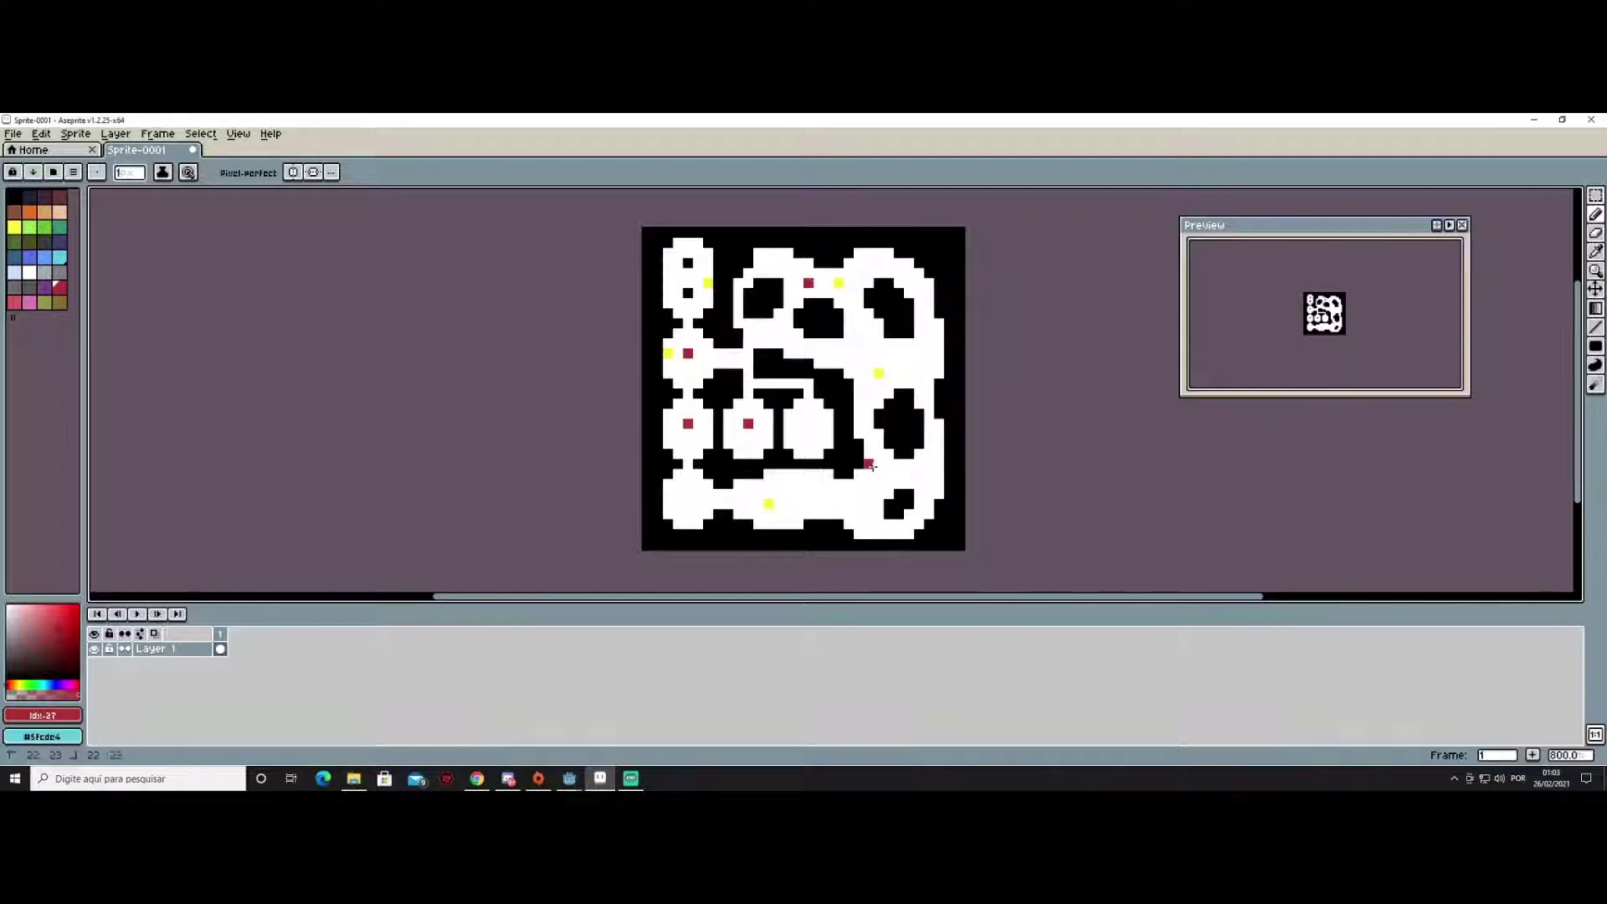
Add three purple, three orange and two dark red marker pixels across the white areas
{"action": "left_click", "coordinate": [46, 288]}
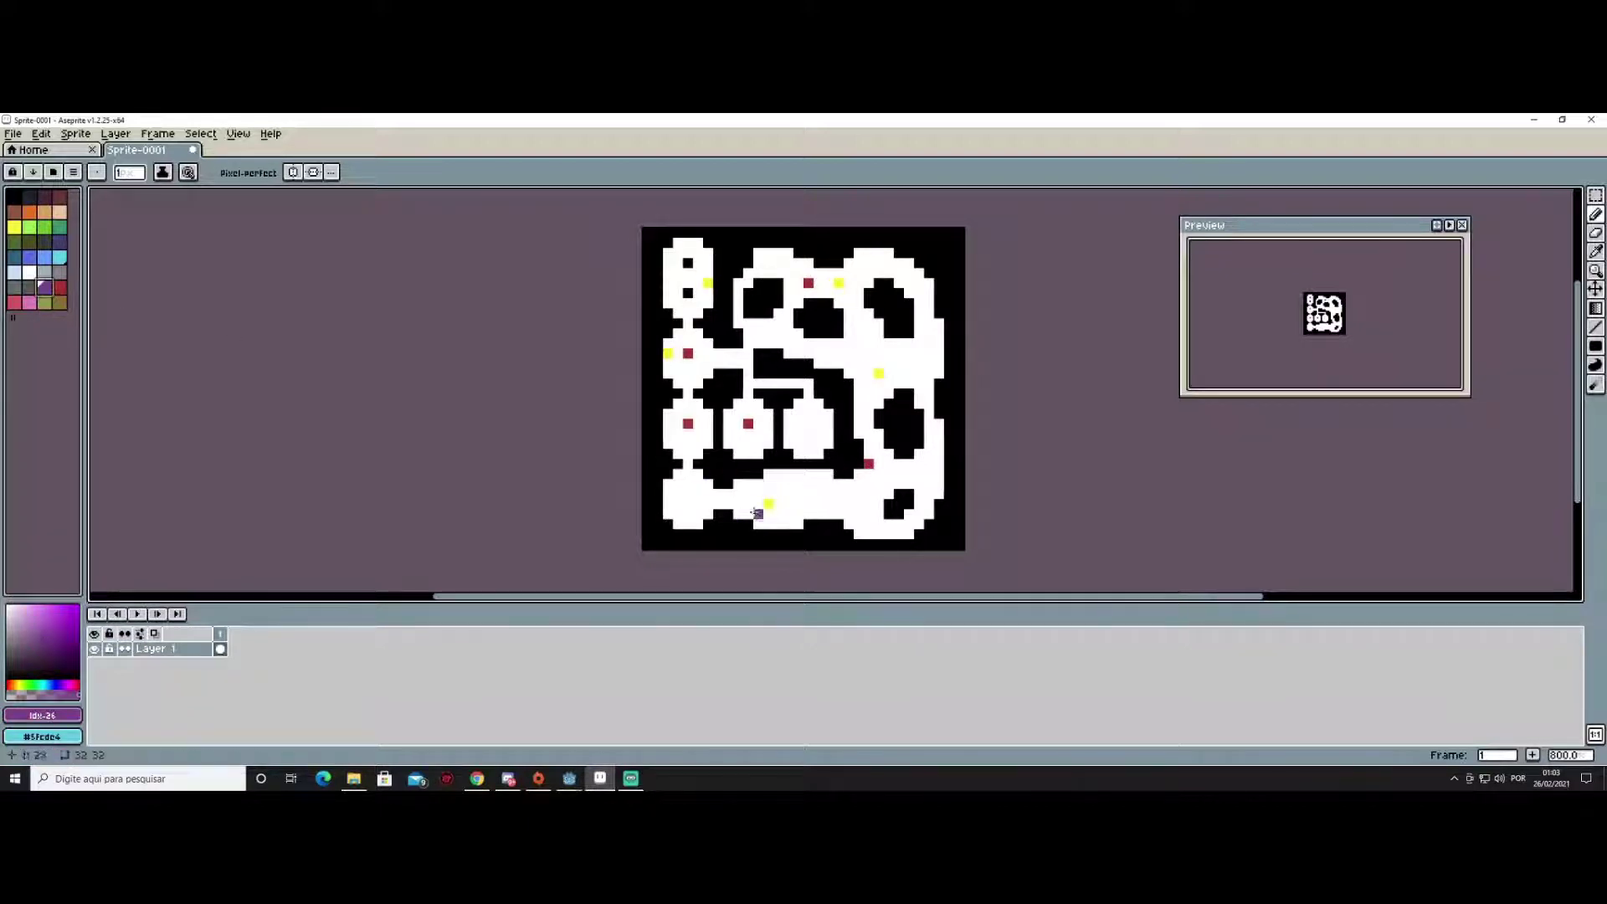
{"action": "left_click", "coordinate": [808, 494]}
{"action": "left_click", "coordinate": [909, 363]}
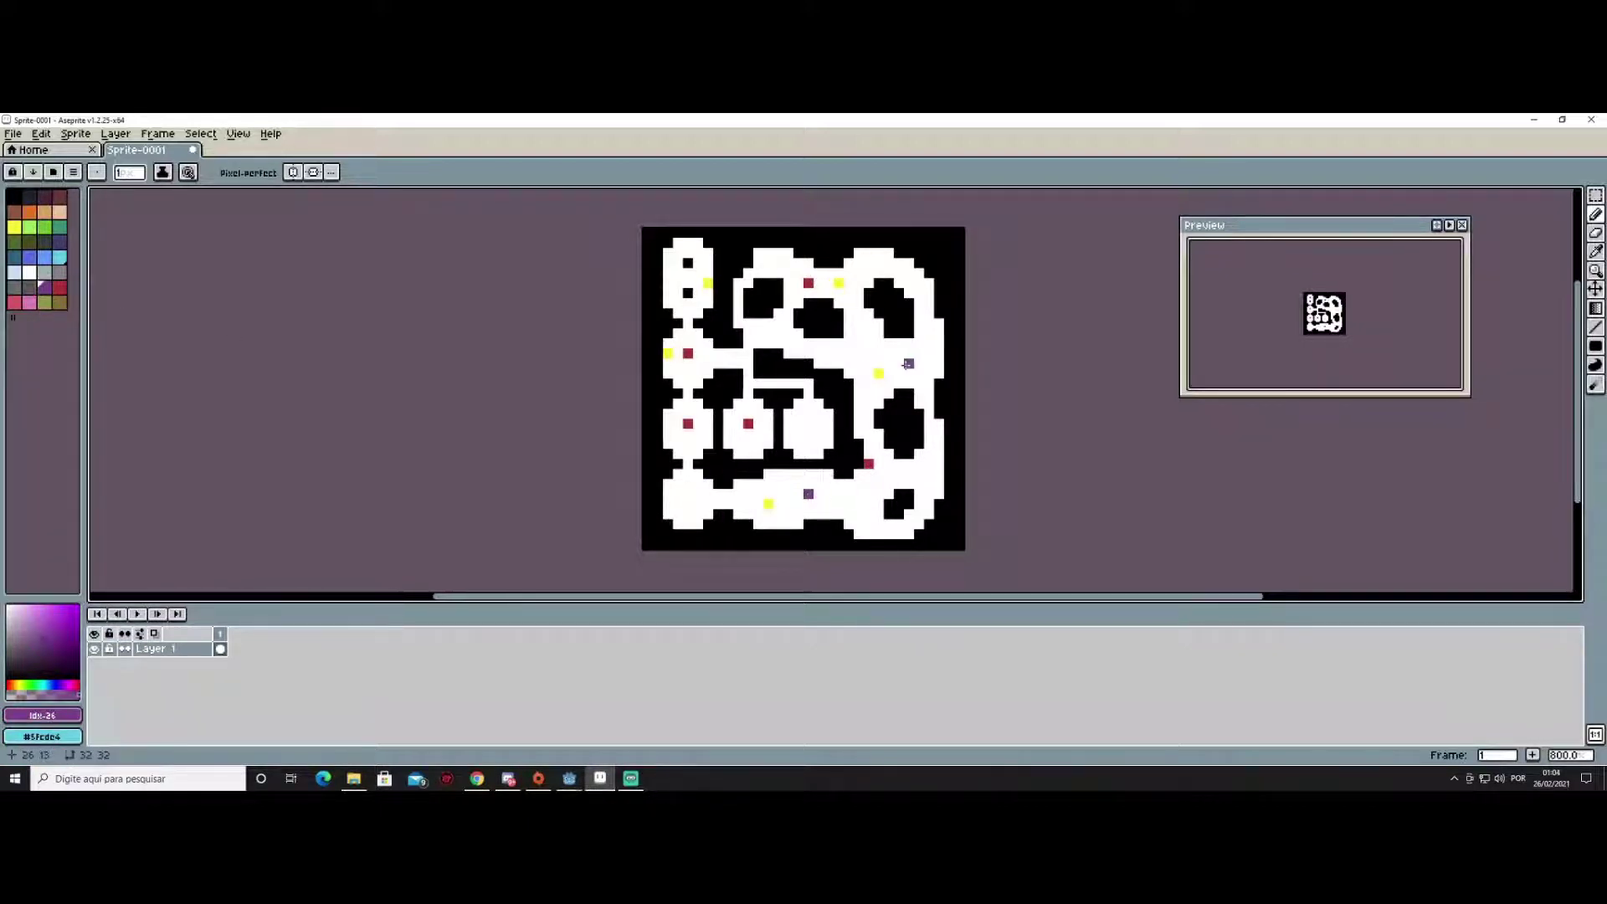
{"action": "left_click", "coordinate": [677, 272]}
{"action": "left_click", "coordinate": [32, 220]}
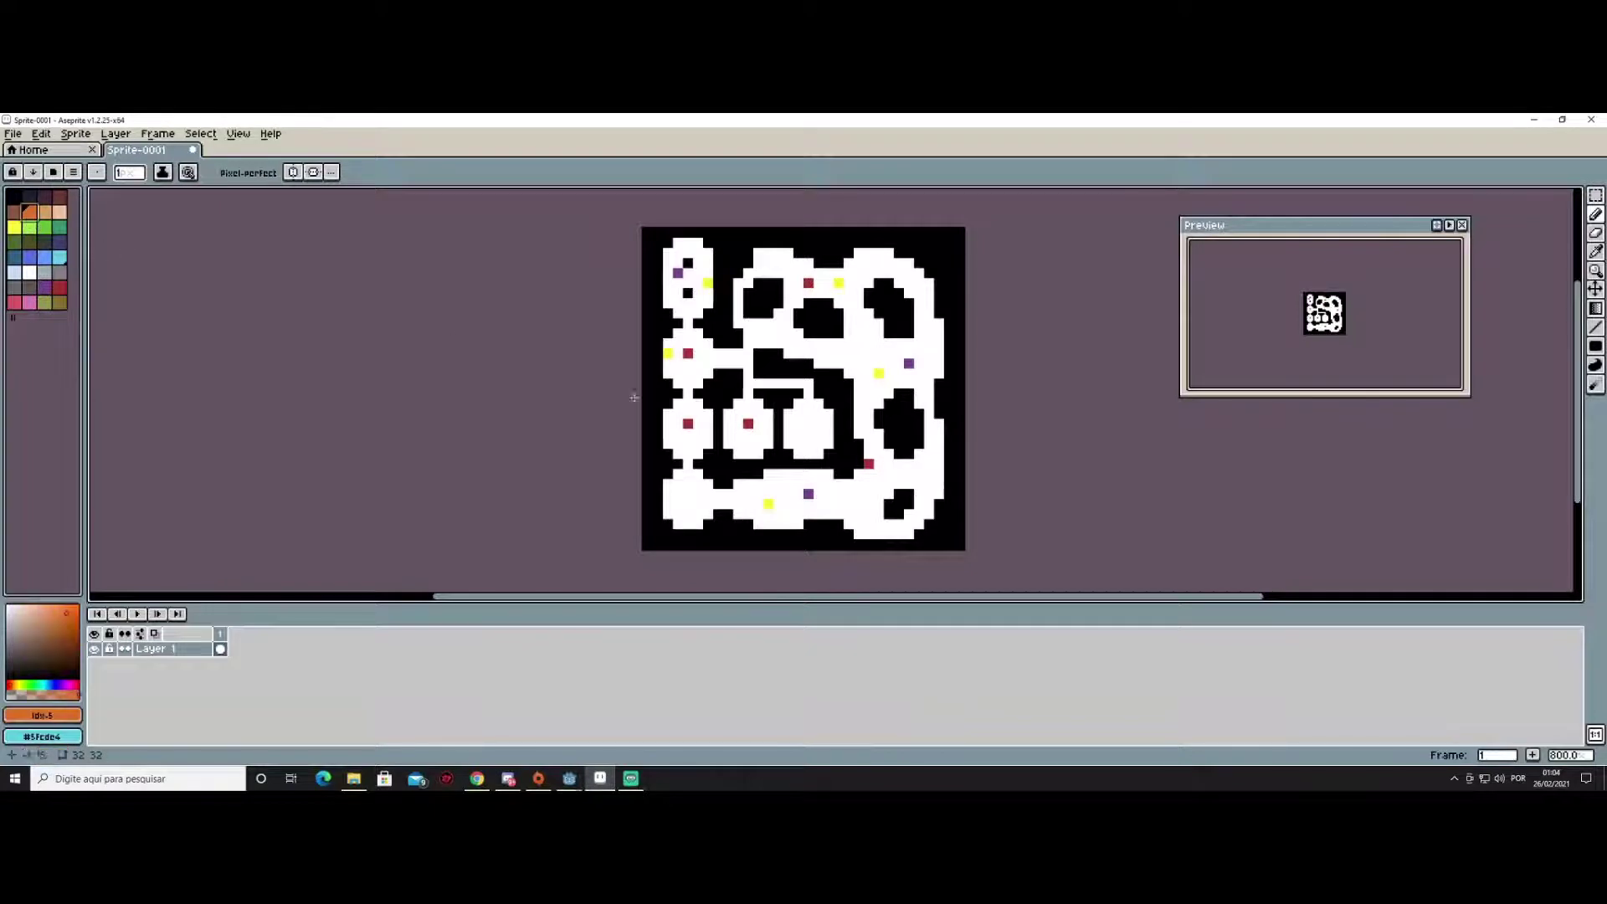
{"action": "left_click", "coordinate": [688, 463]}
{"action": "left_click", "coordinate": [747, 393]}
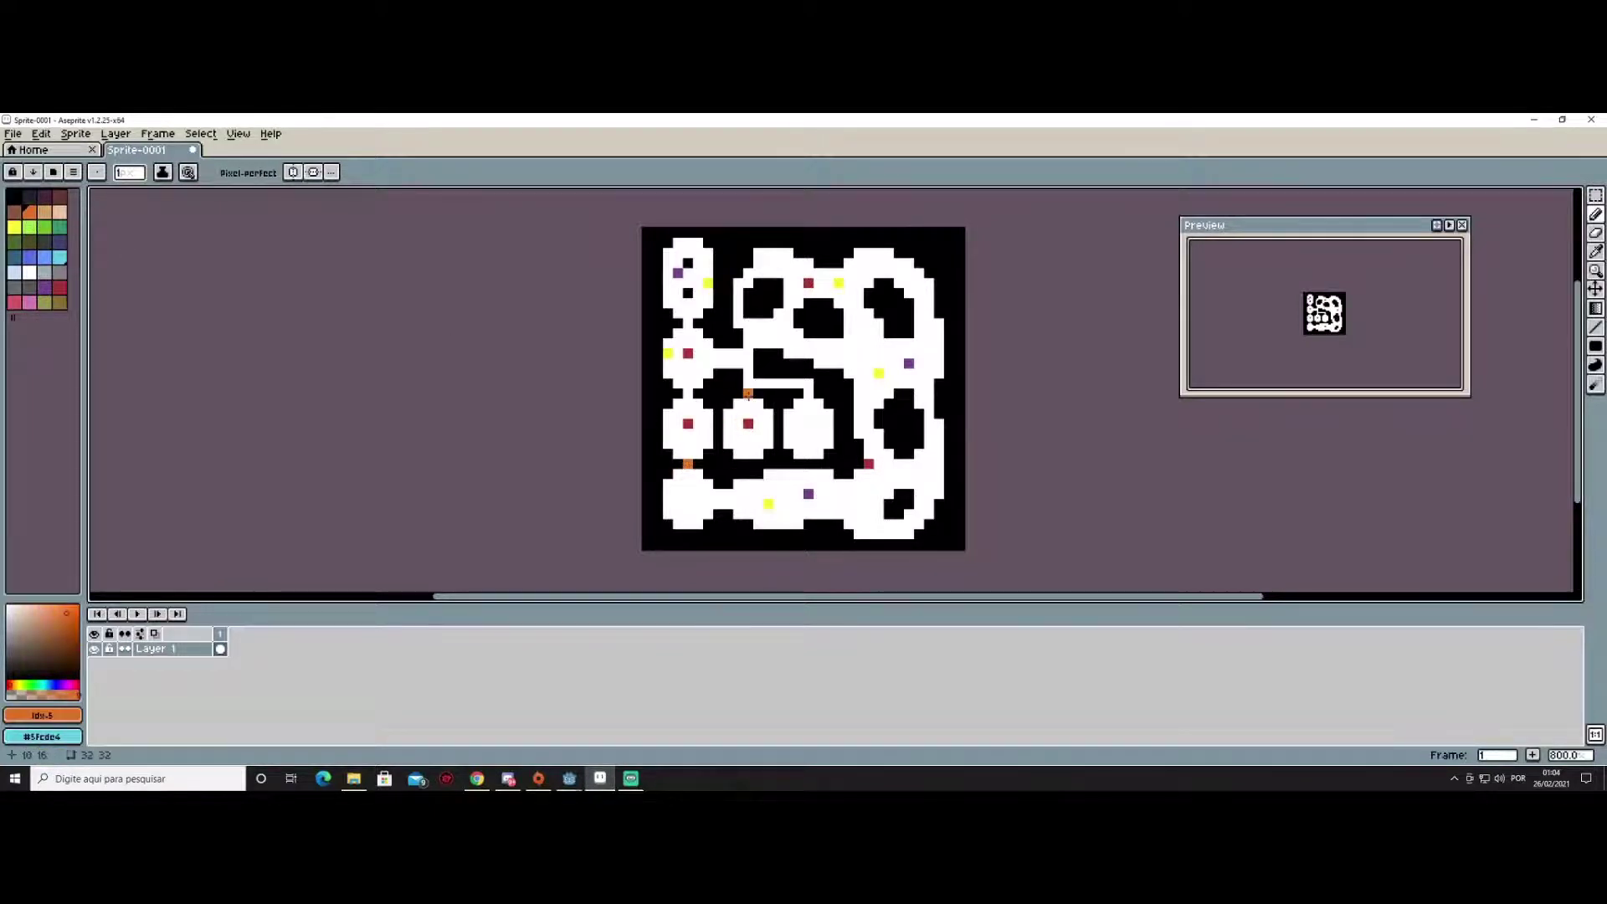
{"action": "left_click", "coordinate": [808, 392]}
{"action": "left_click", "coordinate": [60, 196]}
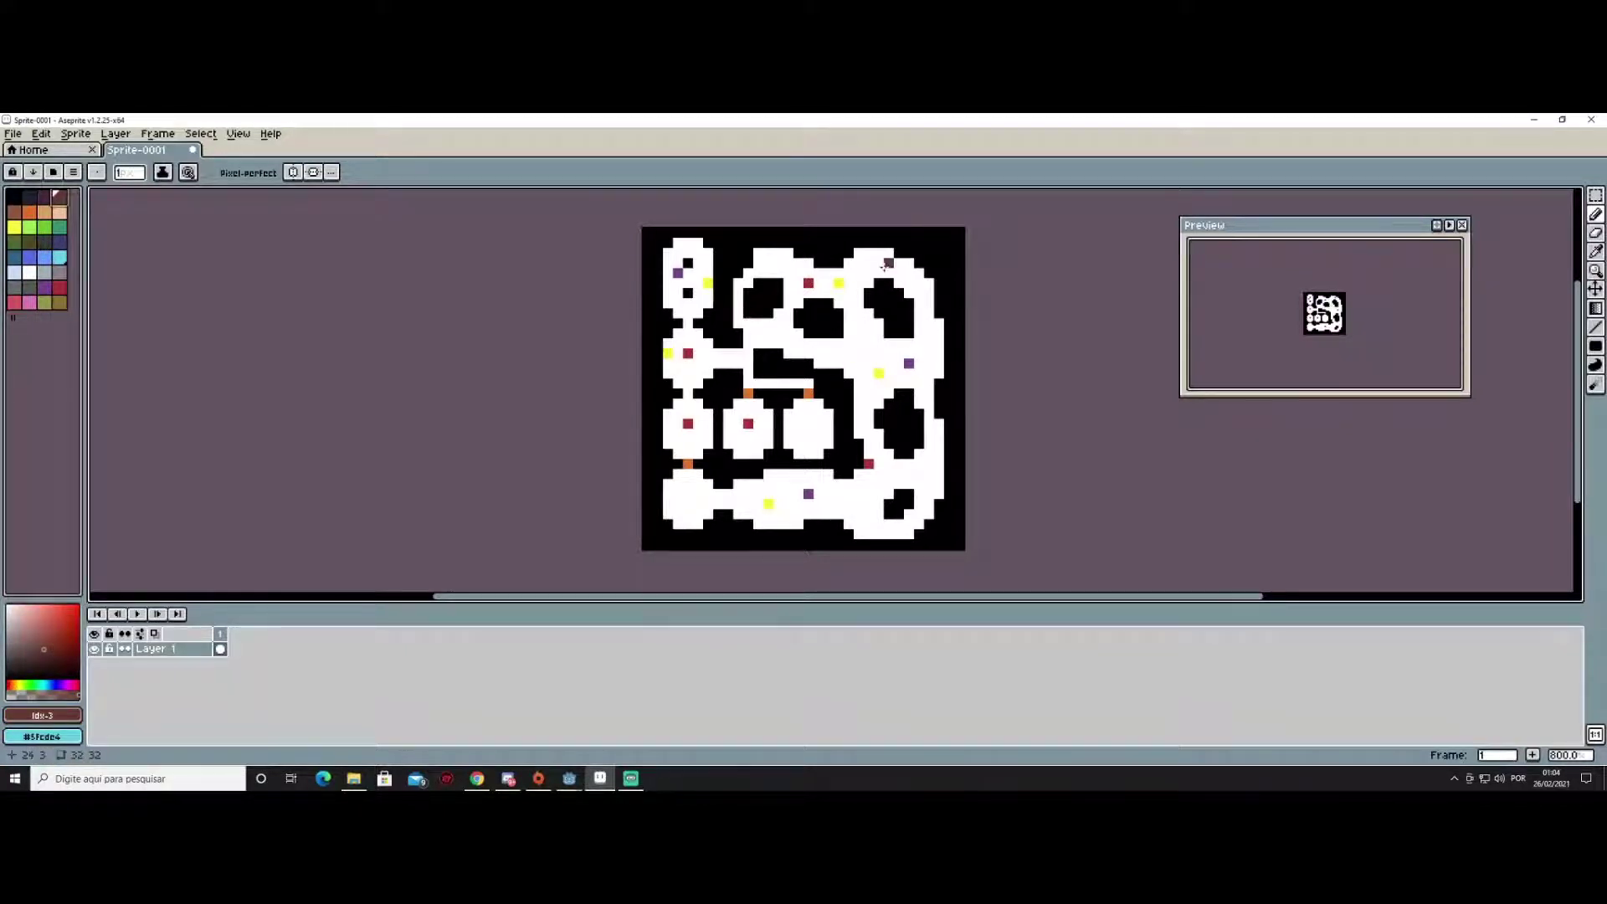
{"action": "left_click", "coordinate": [886, 264]}
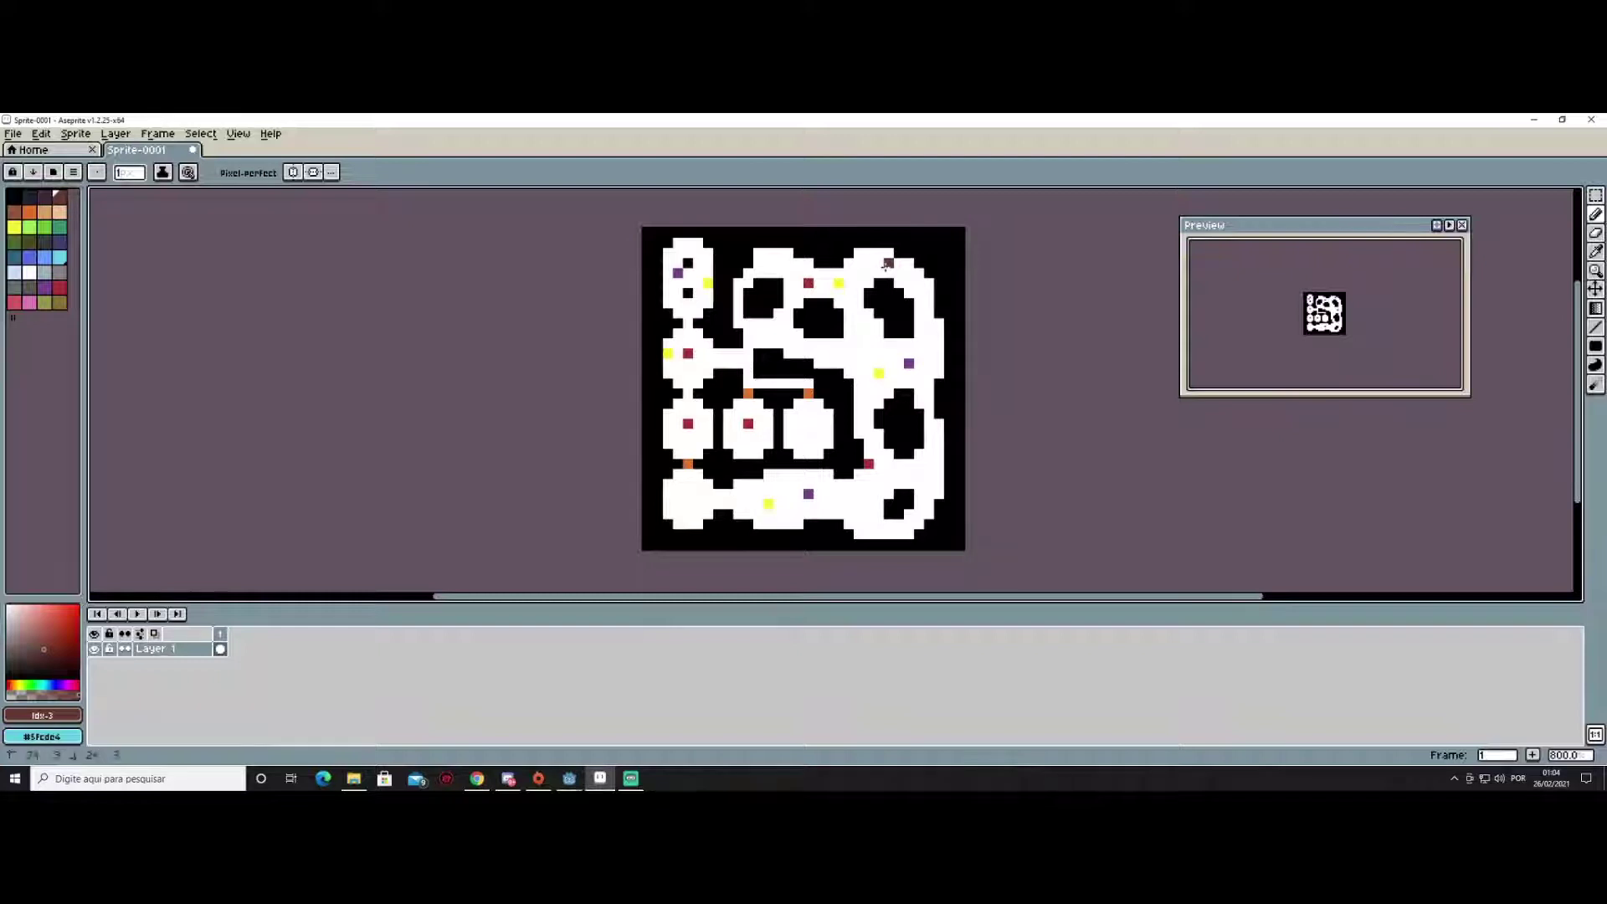
{"action": "left_click", "coordinate": [918, 503]}
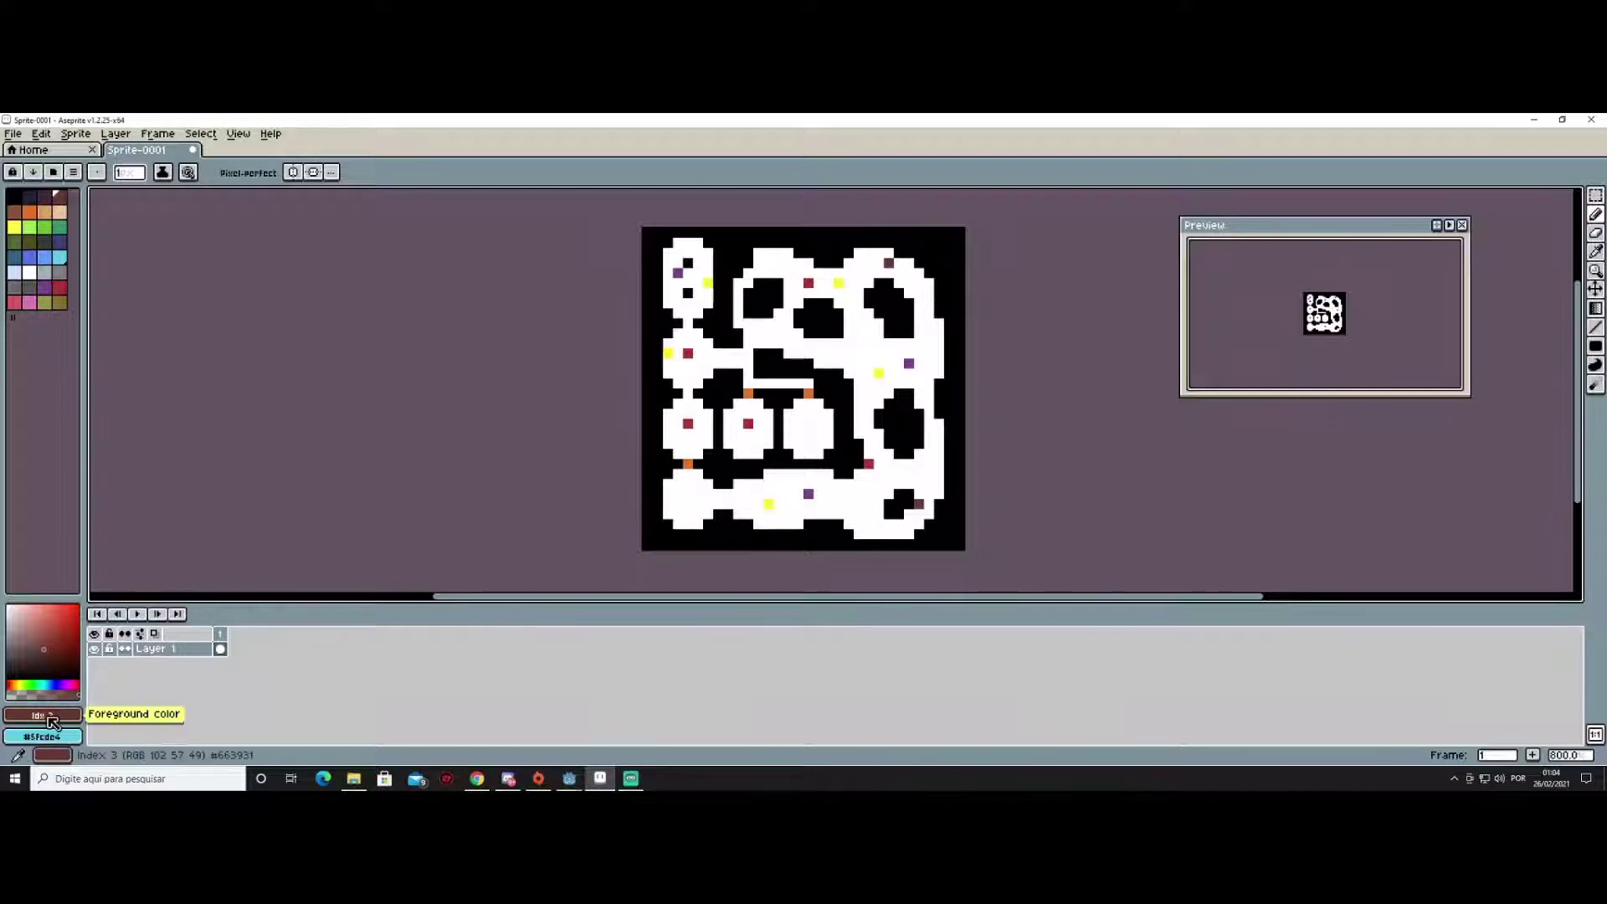
{"action": "left_click", "coordinate": [53, 721]}
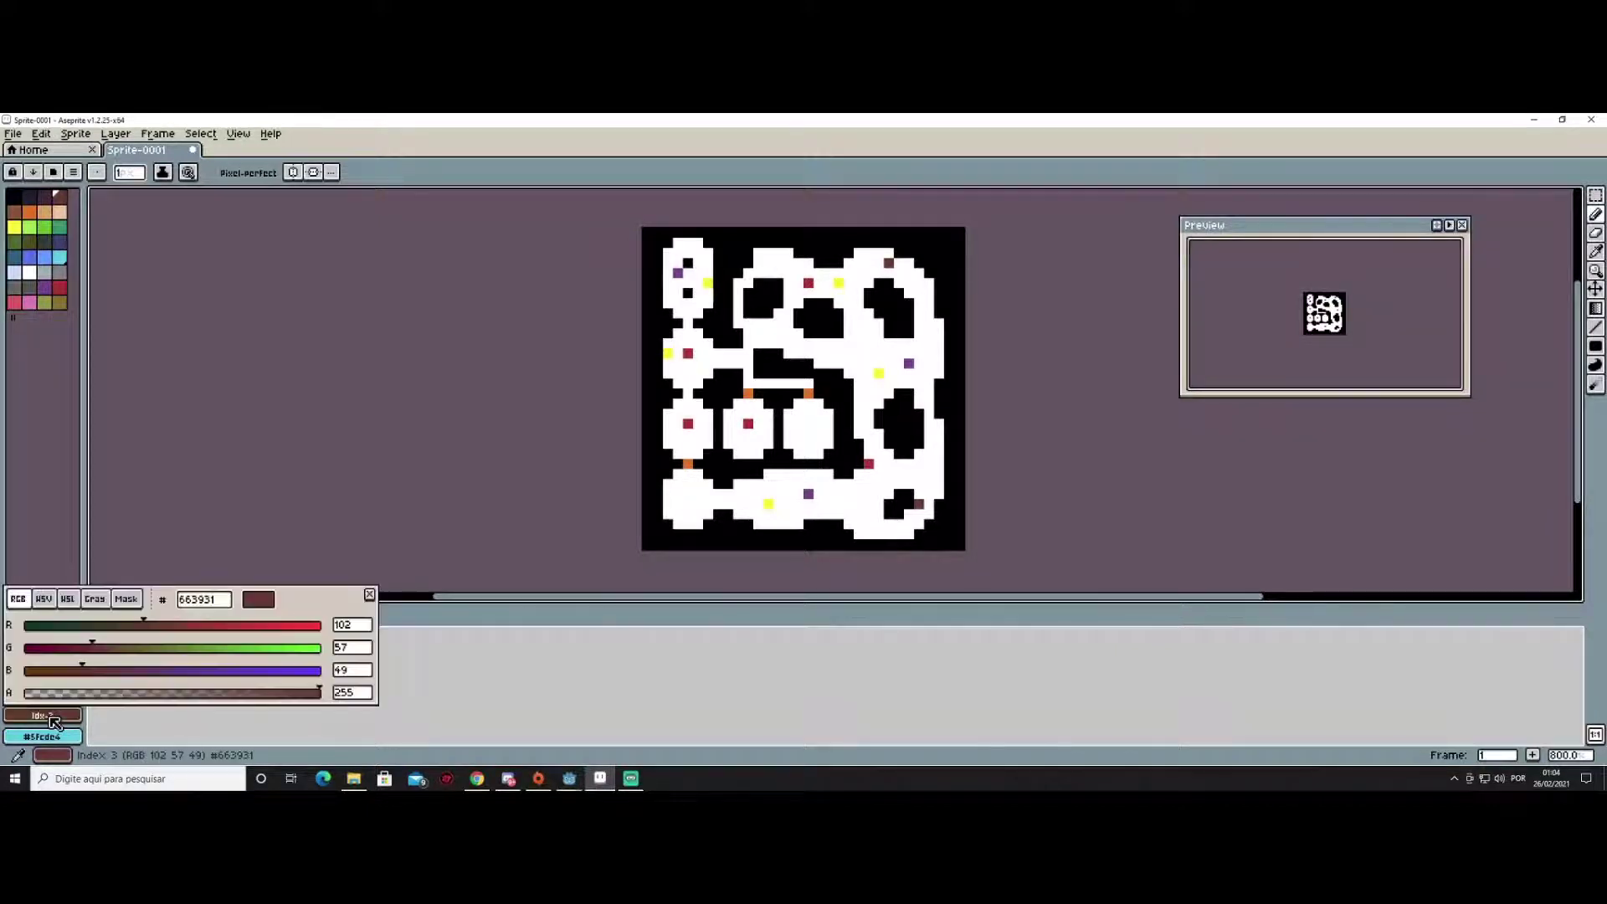
{"action": "left_click", "coordinate": [50, 717]}
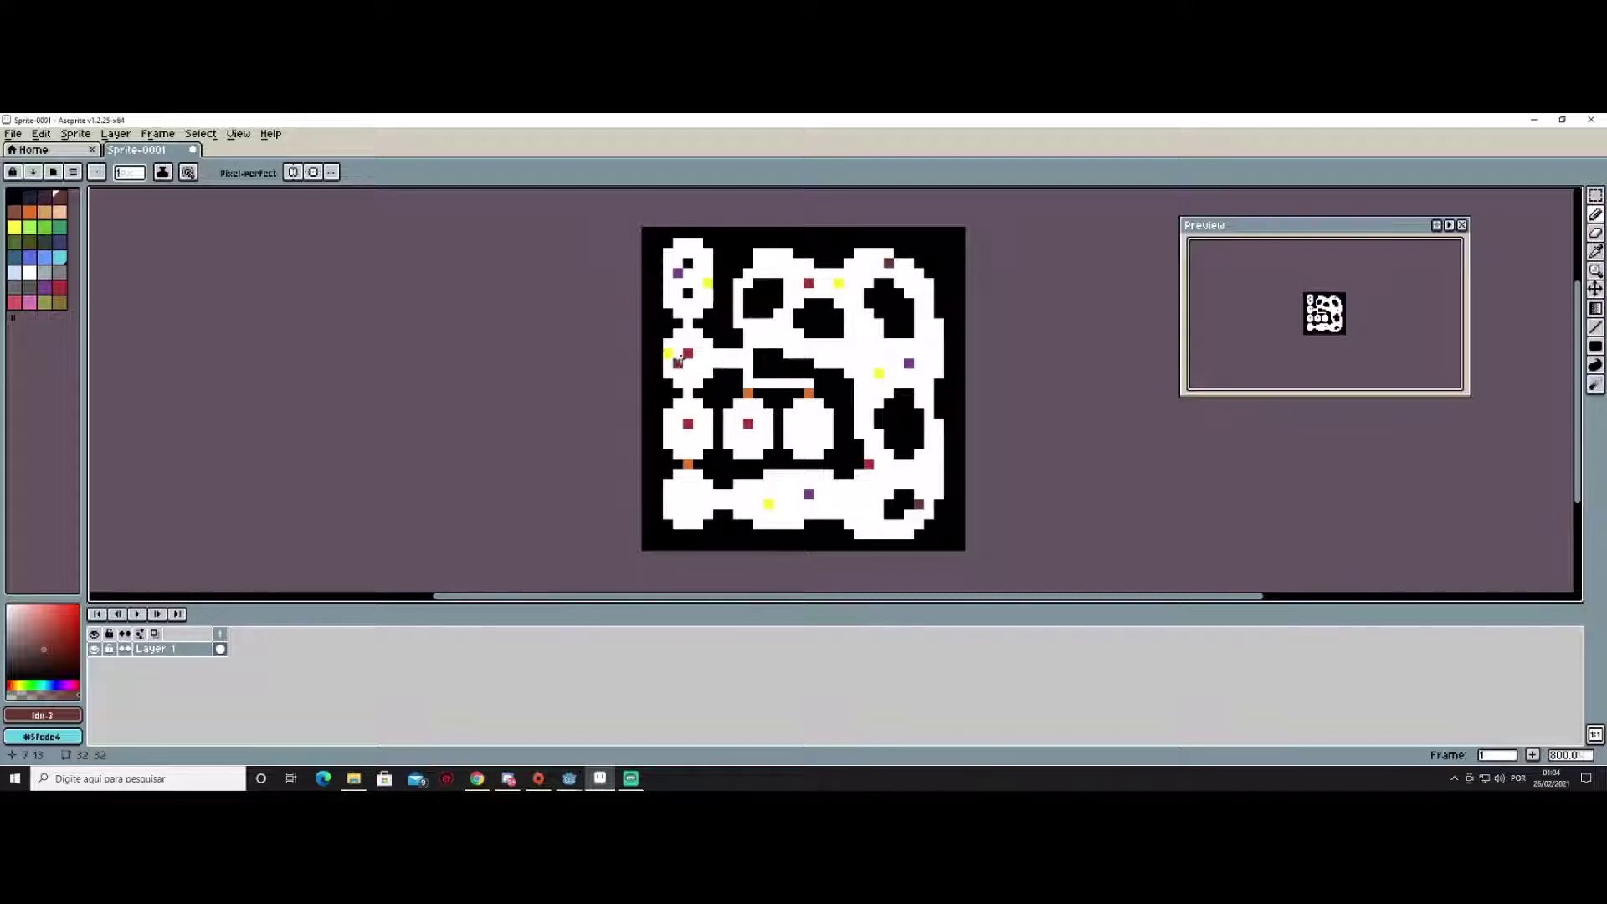
{"action": "key", "text": "i"}
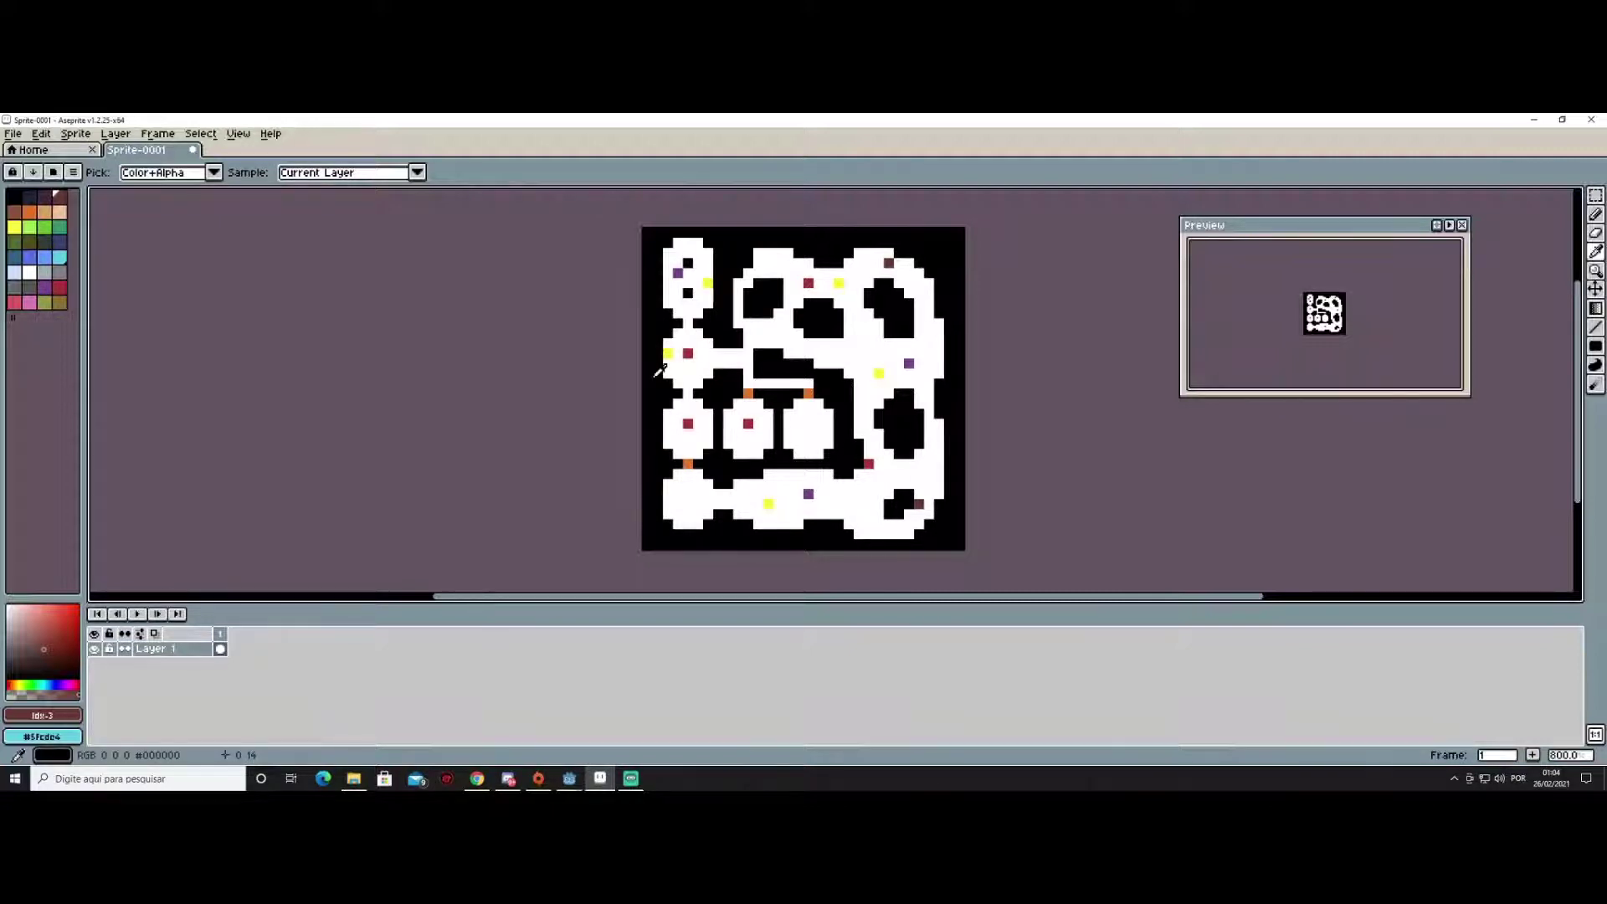
{"action": "key", "text": "b"}
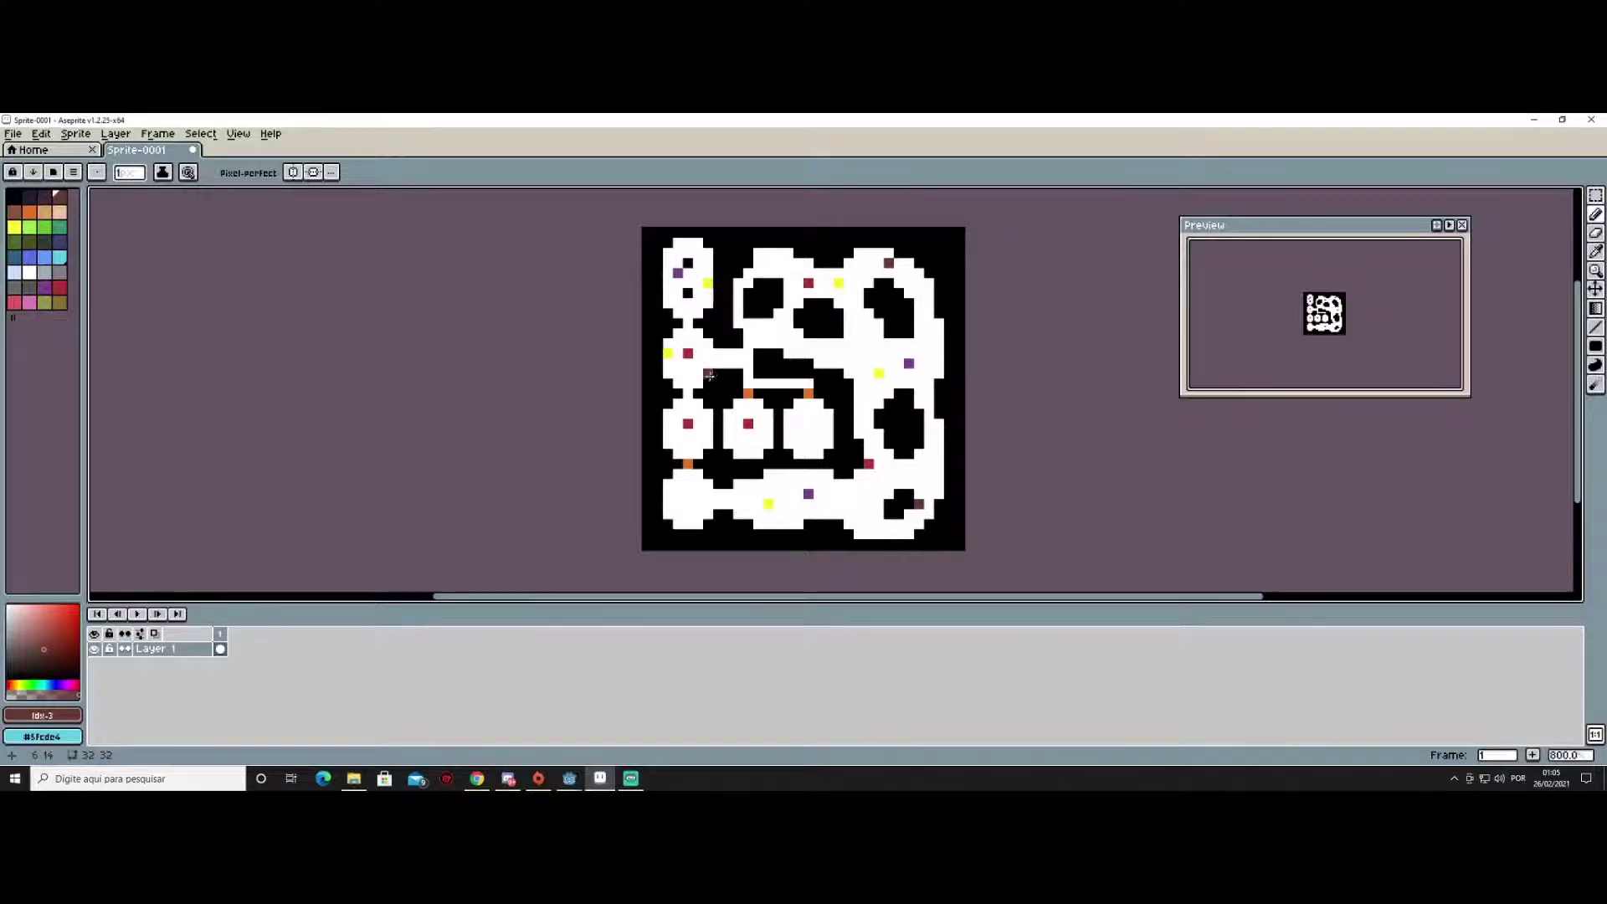
{"action": "scroll", "coordinate": [702, 385], "scroll_direction": "down", "scroll_amount": 3}
{"action": "scroll", "coordinate": [701, 385], "scroll_direction": "down", "scroll_amount": 7}
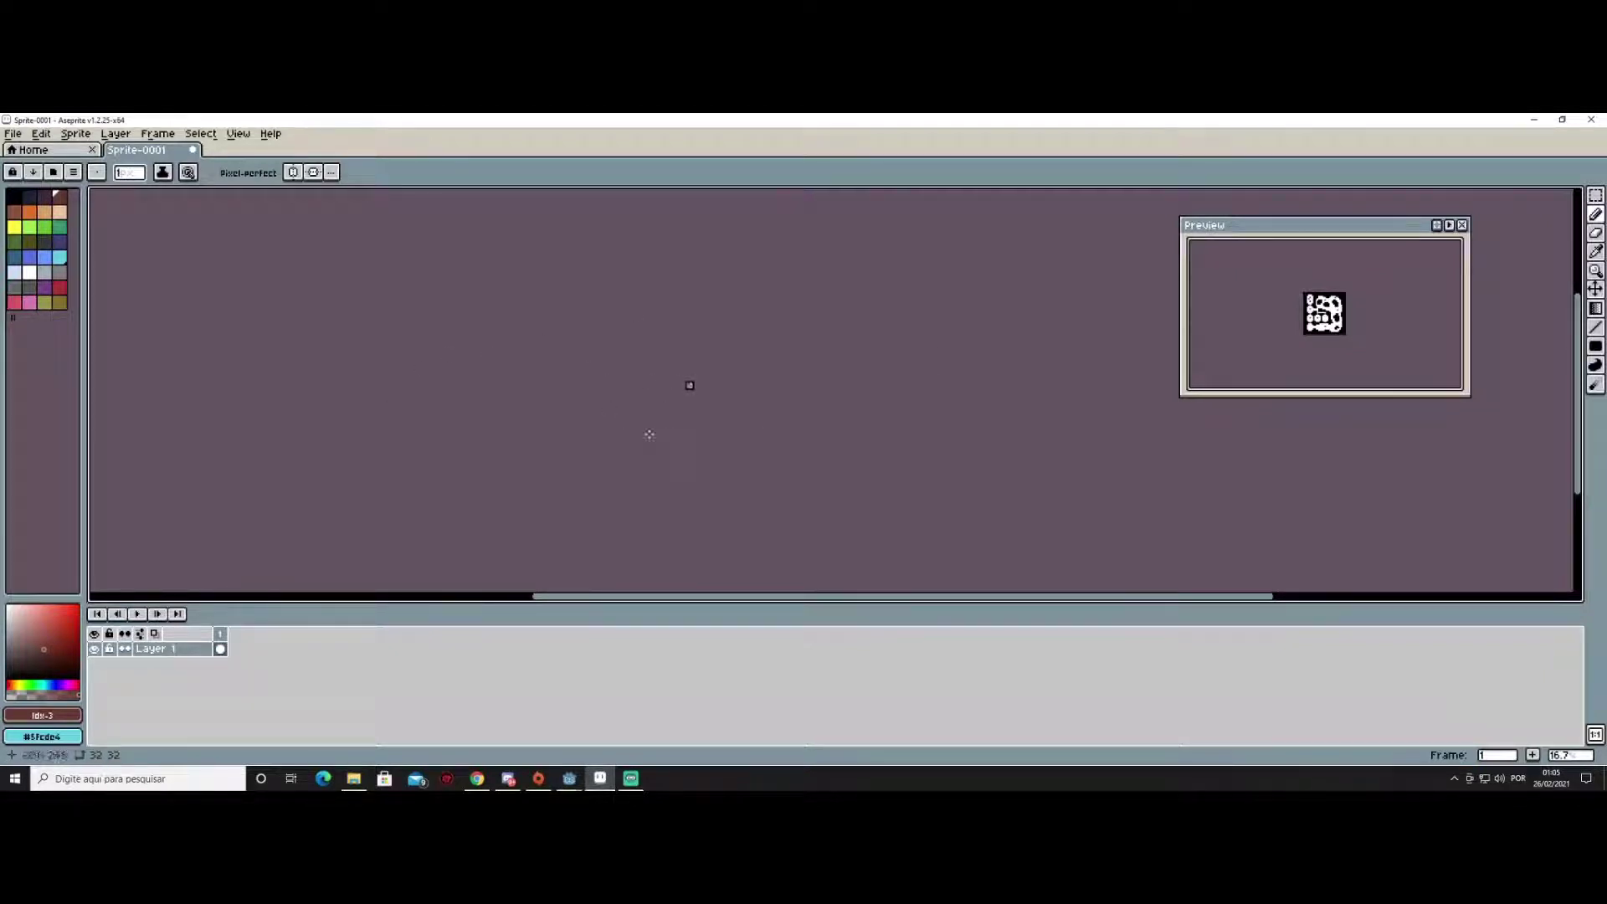
{"action": "scroll", "coordinate": [694, 368], "scroll_direction": "up", "scroll_amount": 3}
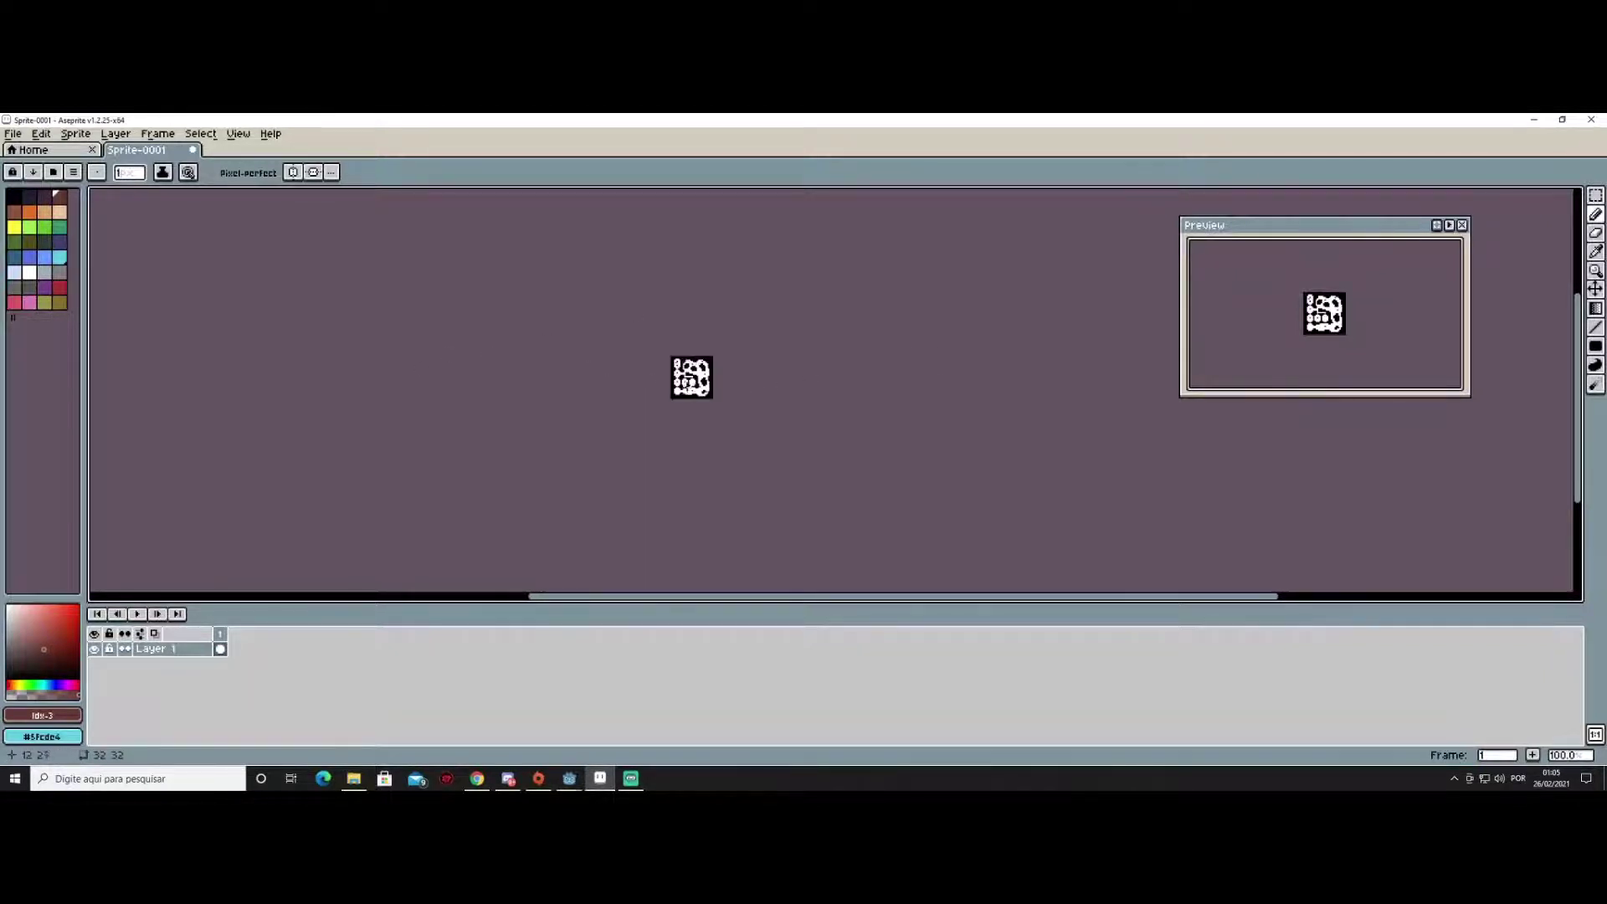
{"action": "scroll", "coordinate": [696, 352], "scroll_direction": "up", "scroll_amount": 2}
{"action": "scroll", "coordinate": [696, 349], "scroll_direction": "up", "scroll_amount": 1}
{"action": "scroll", "coordinate": [697, 350], "scroll_direction": "up", "scroll_amount": 1}
{"action": "middle_click_drag", "start_coordinate": [696, 349], "coordinate": [713, 389]}
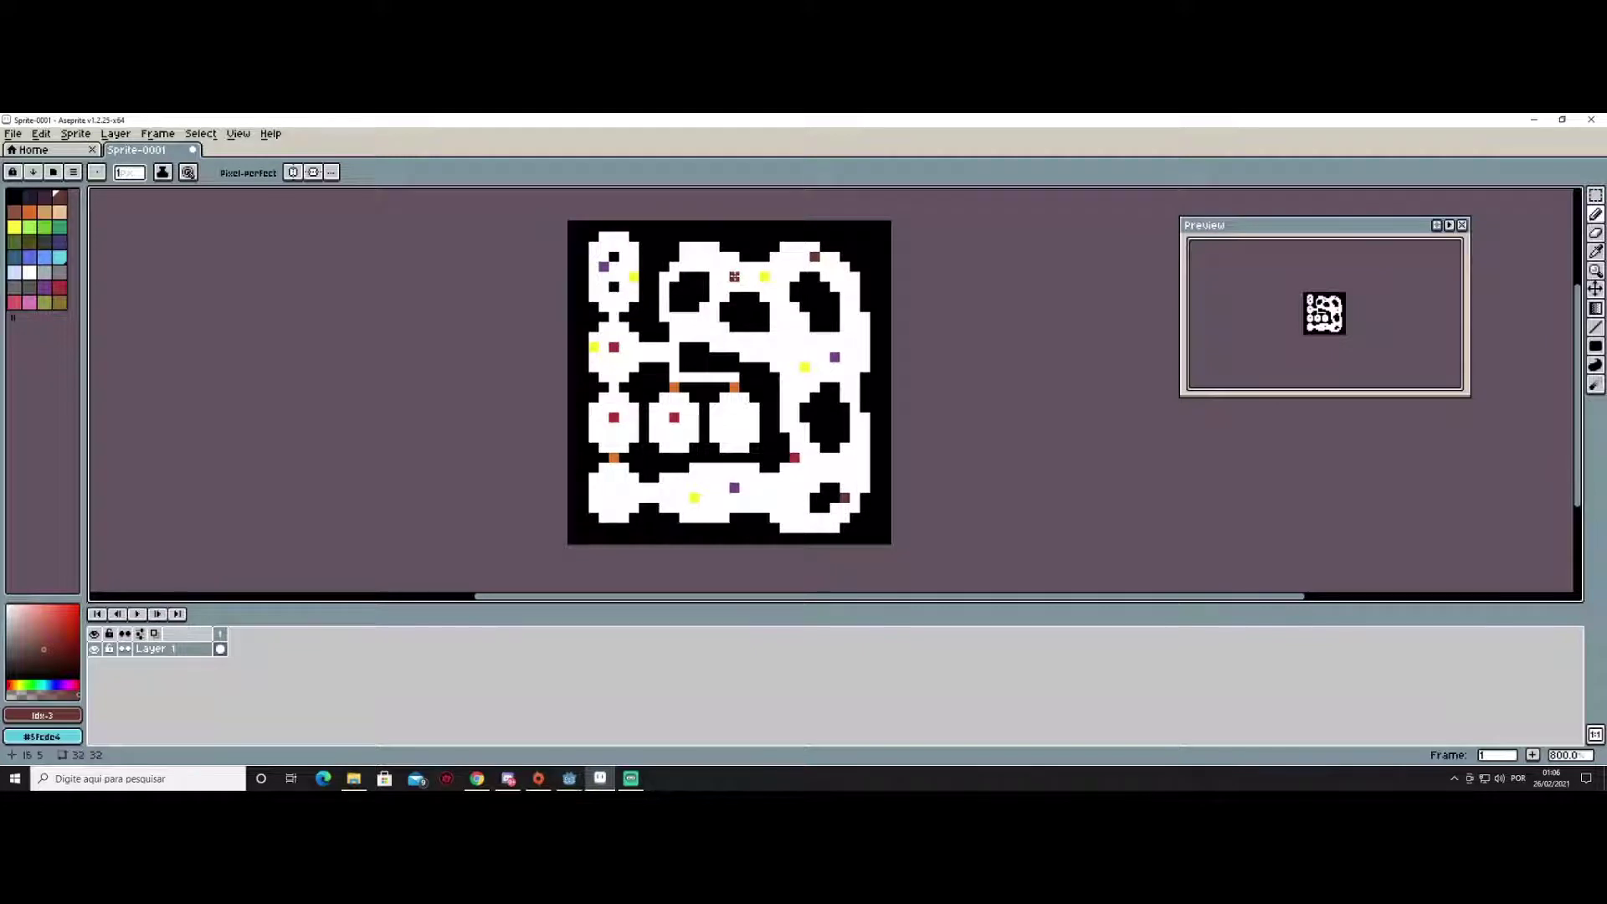
Paint the pixel left of the top red marker so it is two pixels wide
{"action": "left_click", "coordinate": [727, 278]}
Bring the Godot editor window to the front
{"action": "mouse_move", "coordinate": [482, 781]}
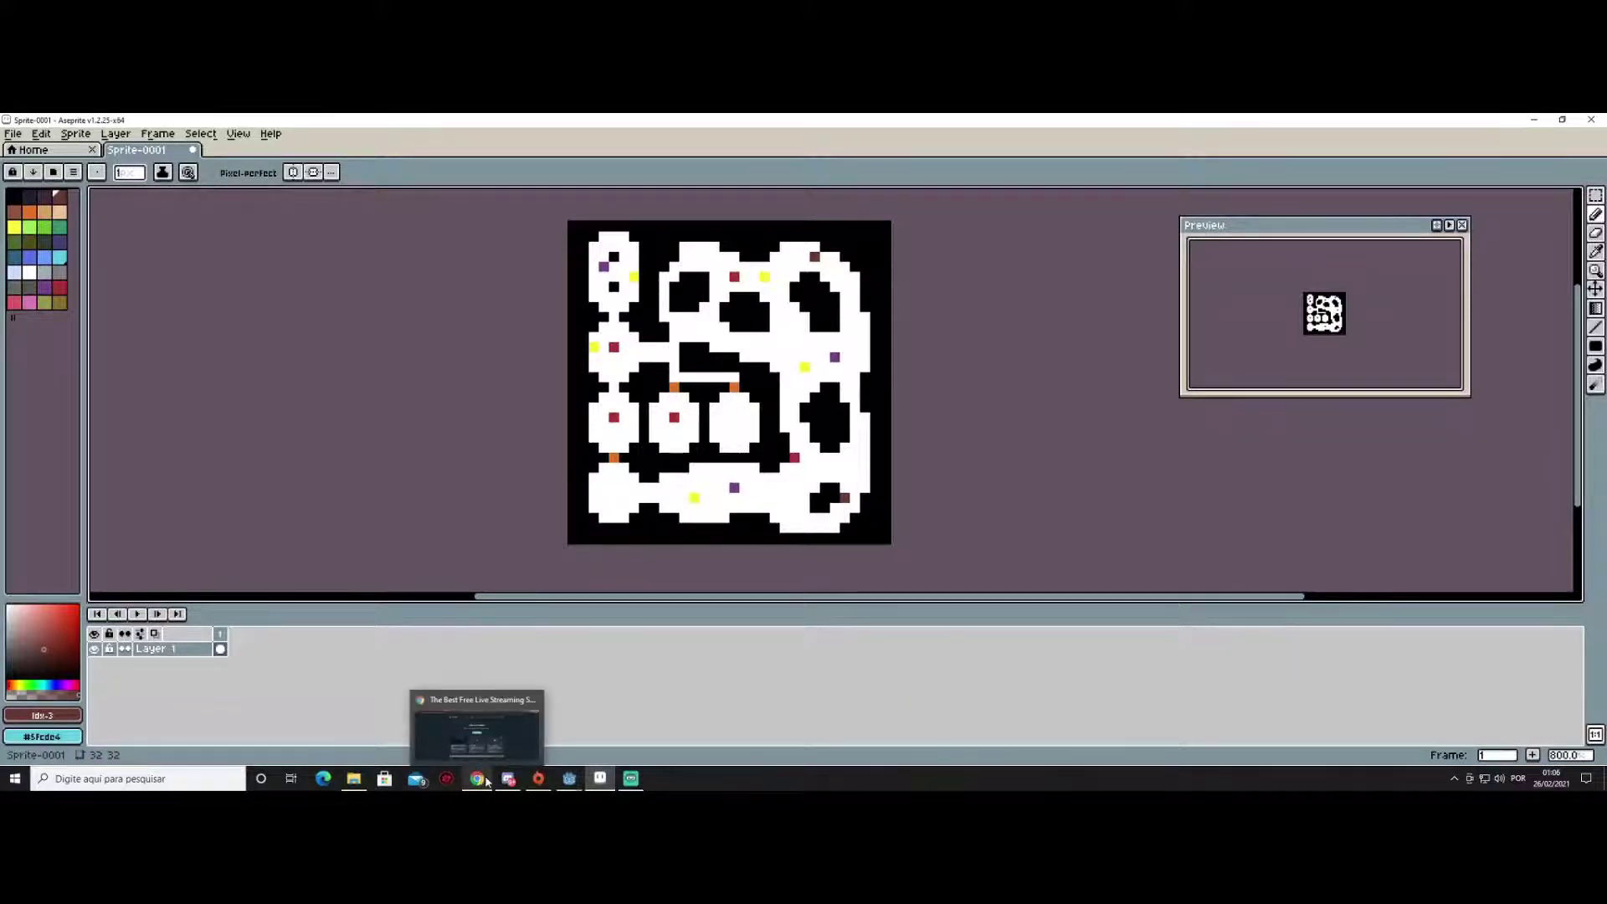
{"action": "mouse_move", "coordinate": [569, 780]}
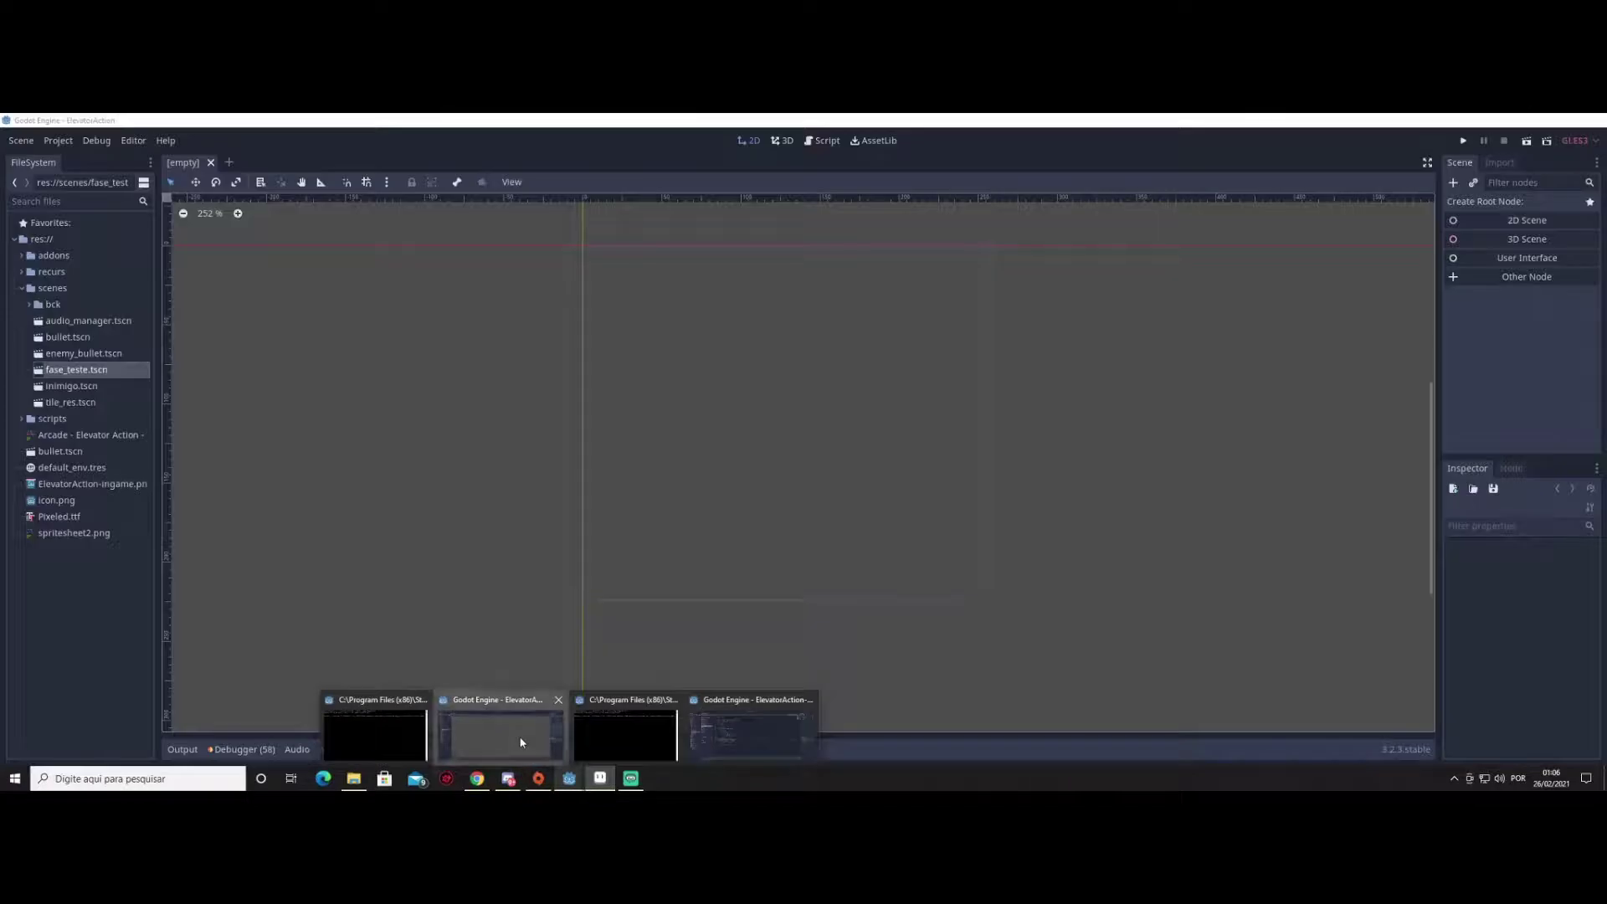
{"action": "left_click", "coordinate": [521, 742]}
Open the Documentos > Sprites folder in File Explorer
{"action": "mouse_move", "coordinate": [355, 780]}
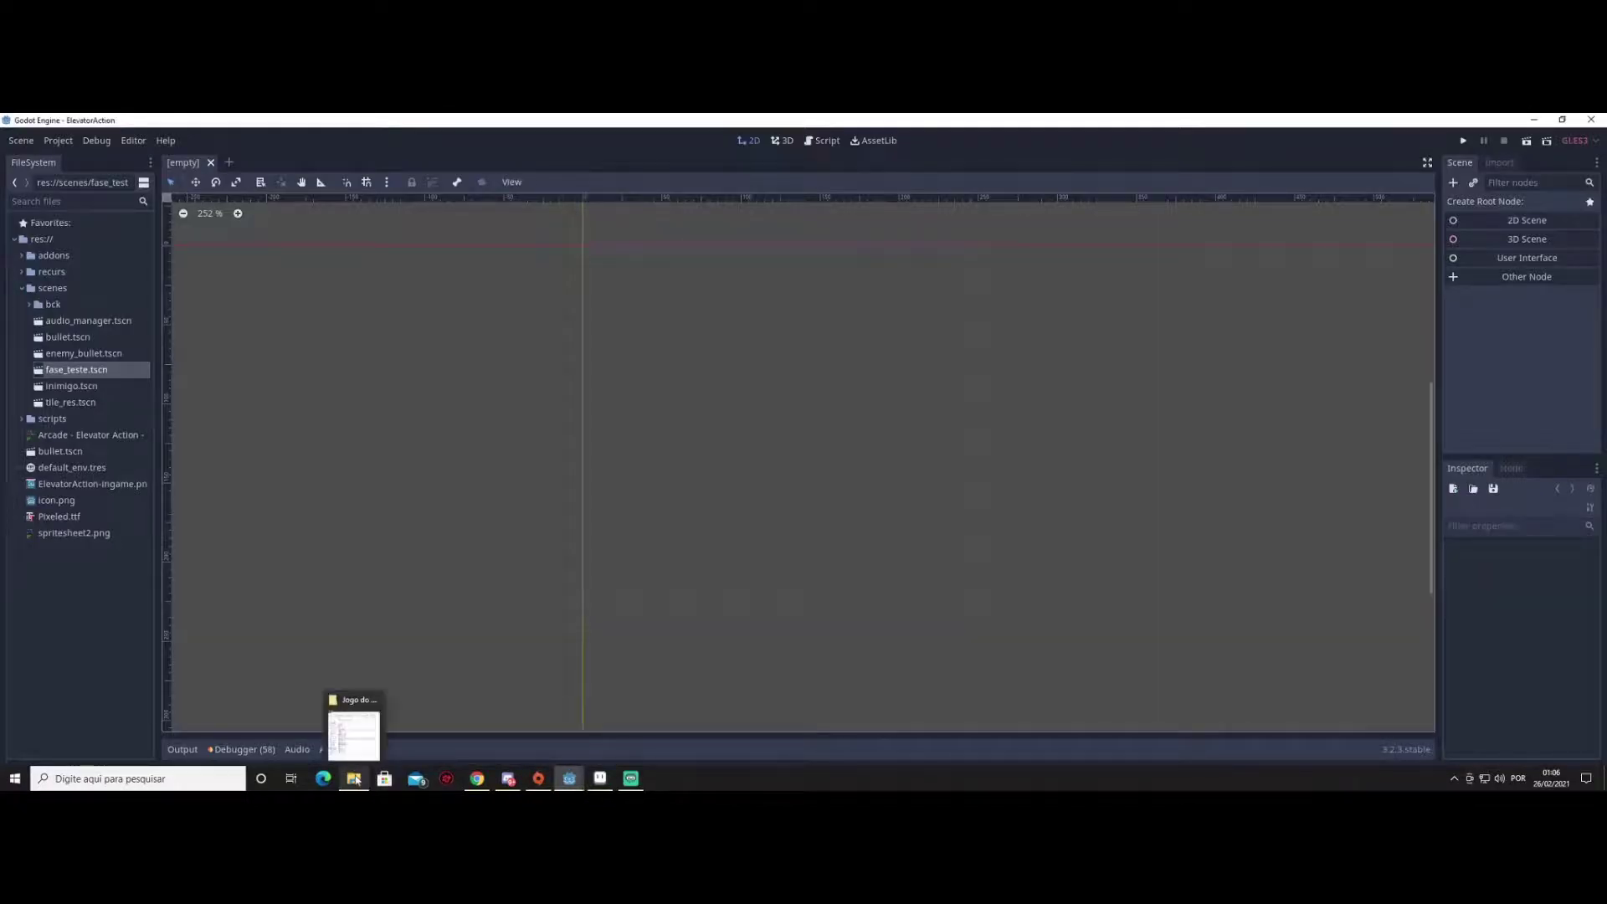
{"action": "right_click", "coordinate": [355, 780]}
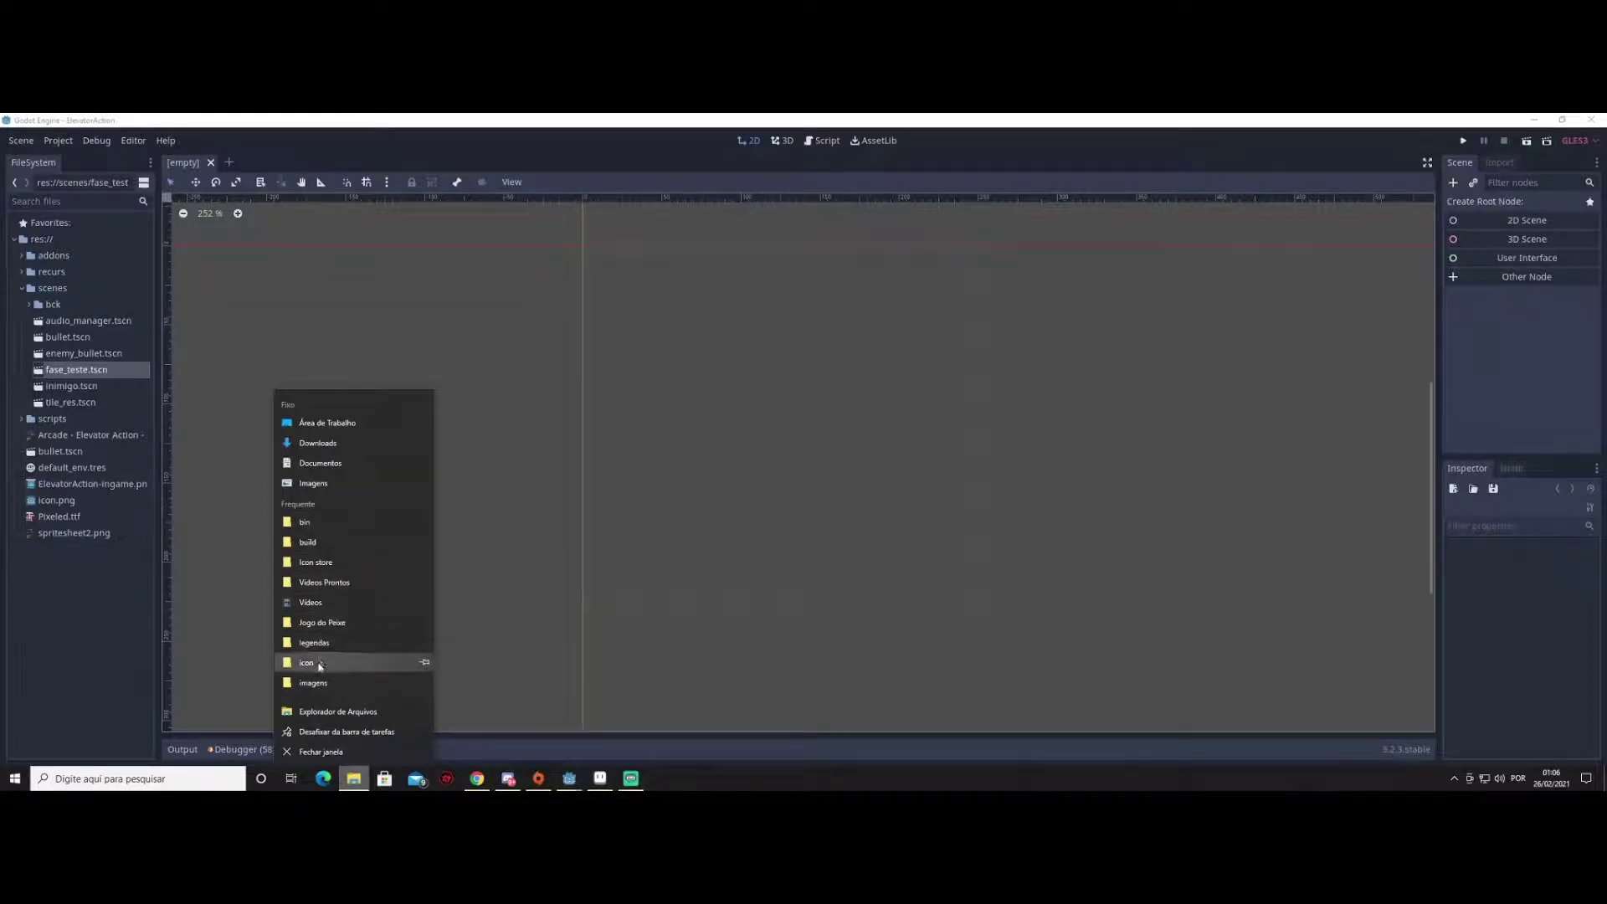
{"action": "left_click", "coordinate": [313, 463]}
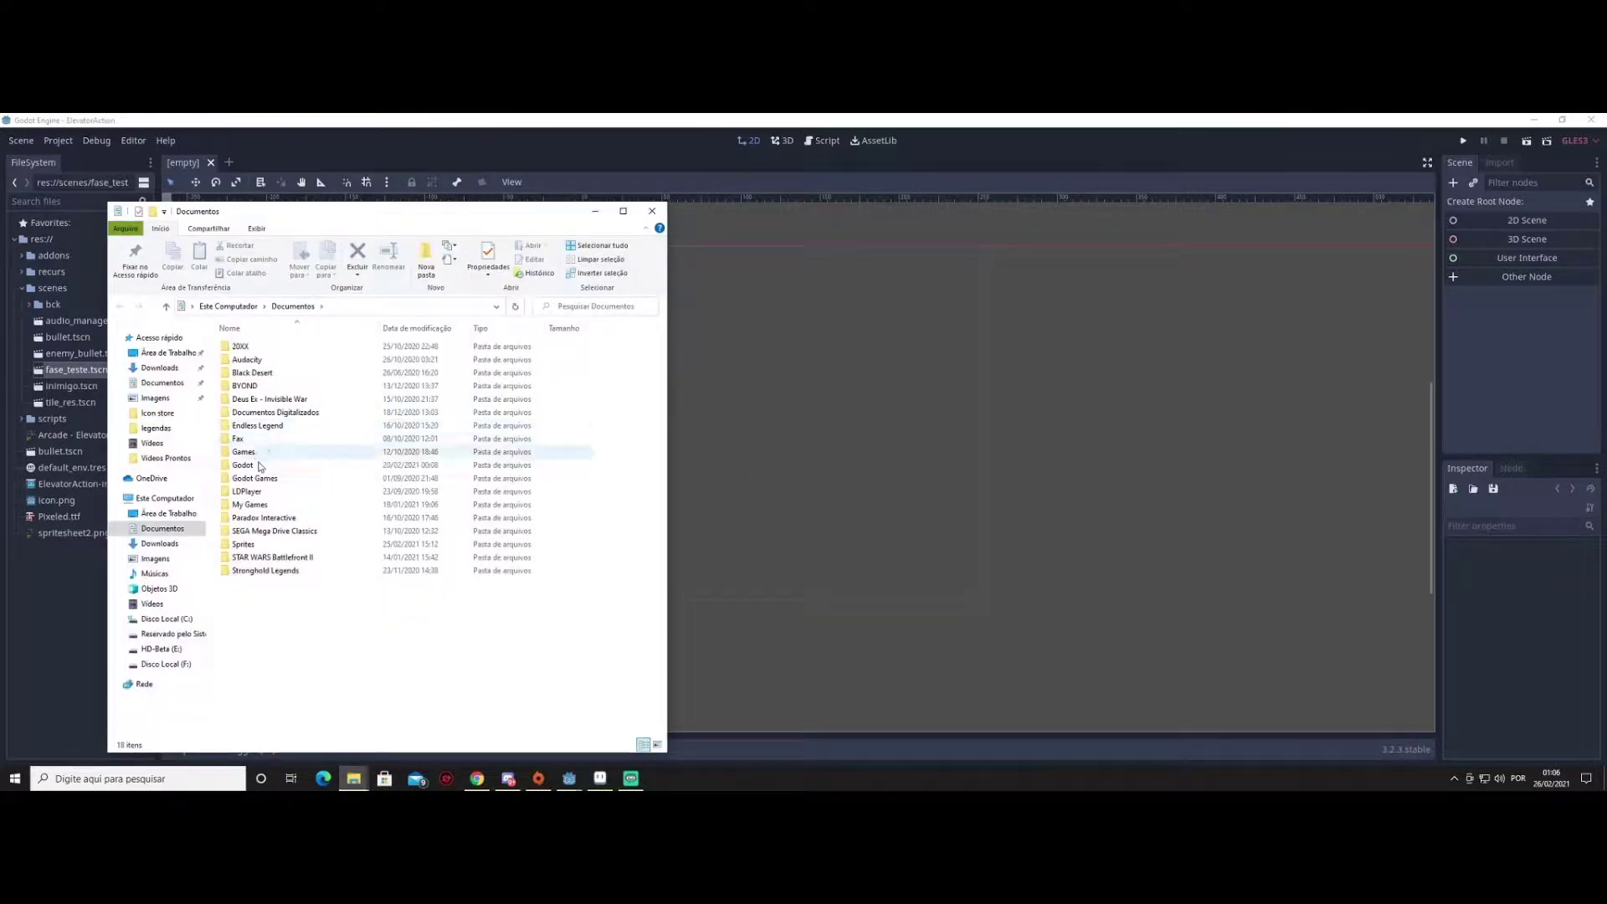
{"action": "left_click", "coordinate": [243, 547]}
{"action": "double_click", "coordinate": [243, 546]}
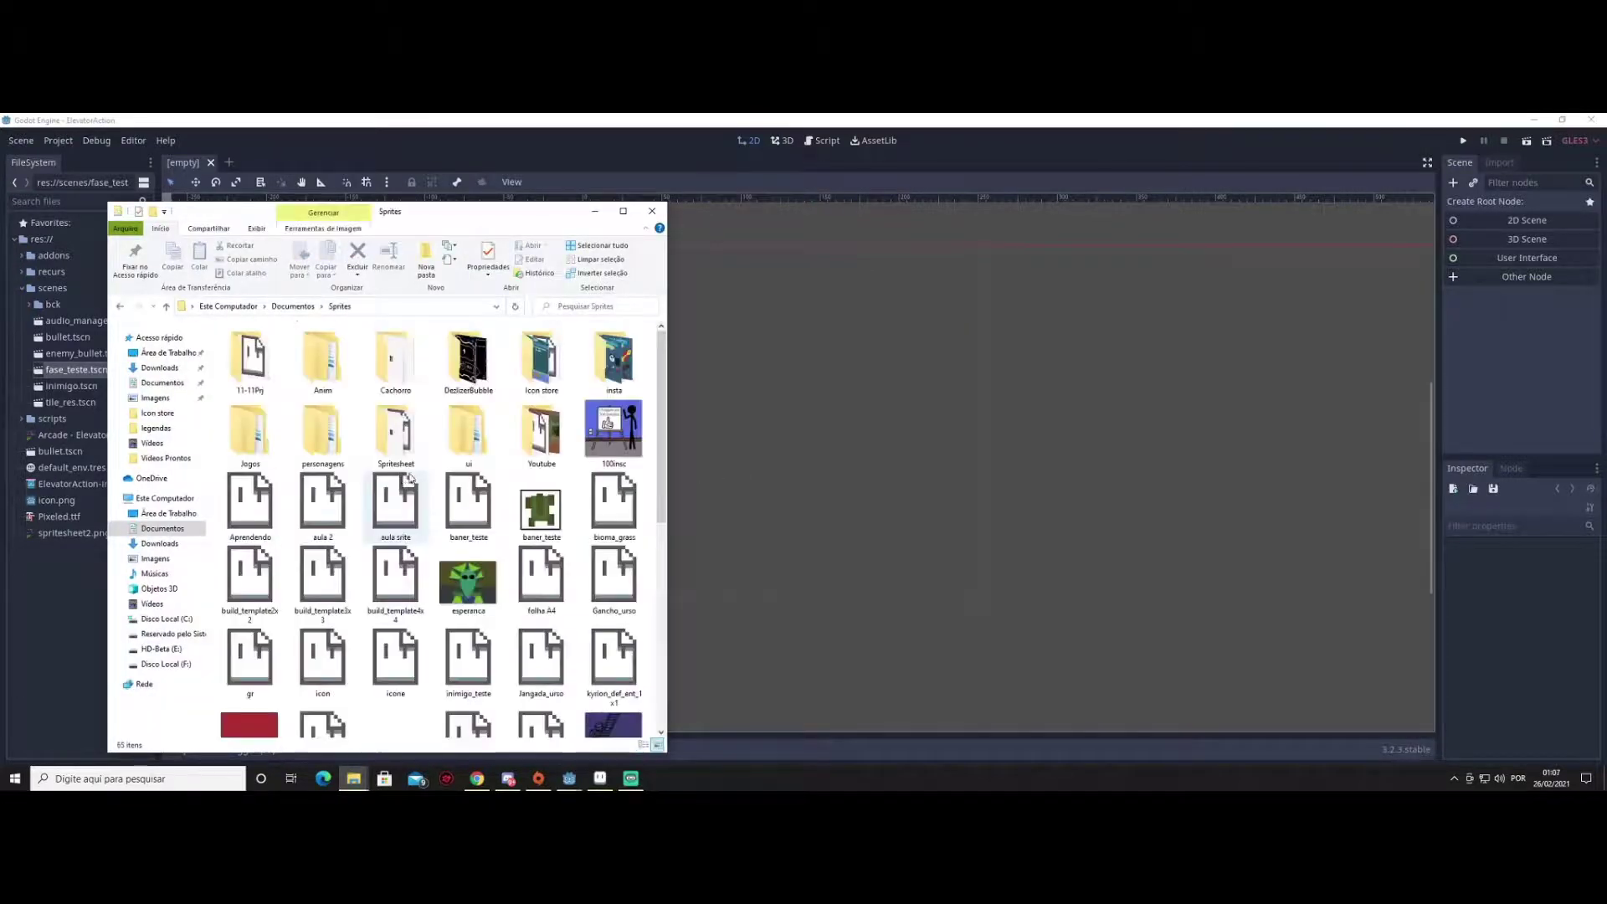
{"action": "scroll", "coordinate": [449, 563], "scroll_direction": "down", "scroll_amount": 5}
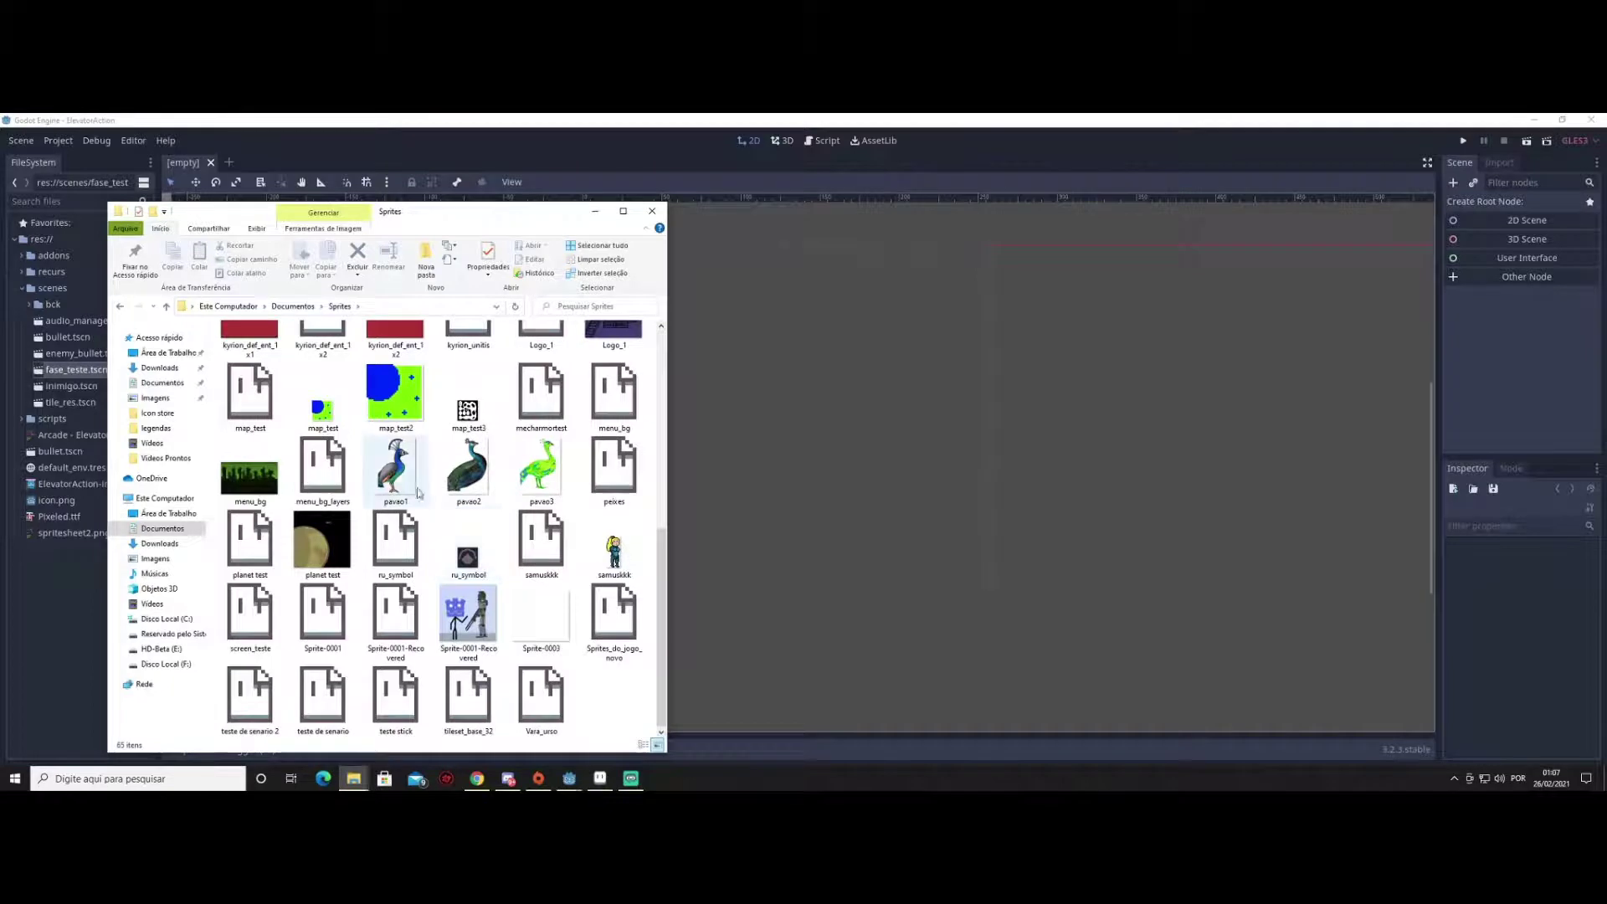
{"action": "scroll", "coordinate": [395, 477], "scroll_direction": "up", "scroll_amount": 5}
{"action": "scroll", "coordinate": [395, 477], "scroll_direction": "up", "scroll_amount": 5}
{"action": "scroll", "coordinate": [507, 494], "scroll_direction": "down", "scroll_amount": 3}
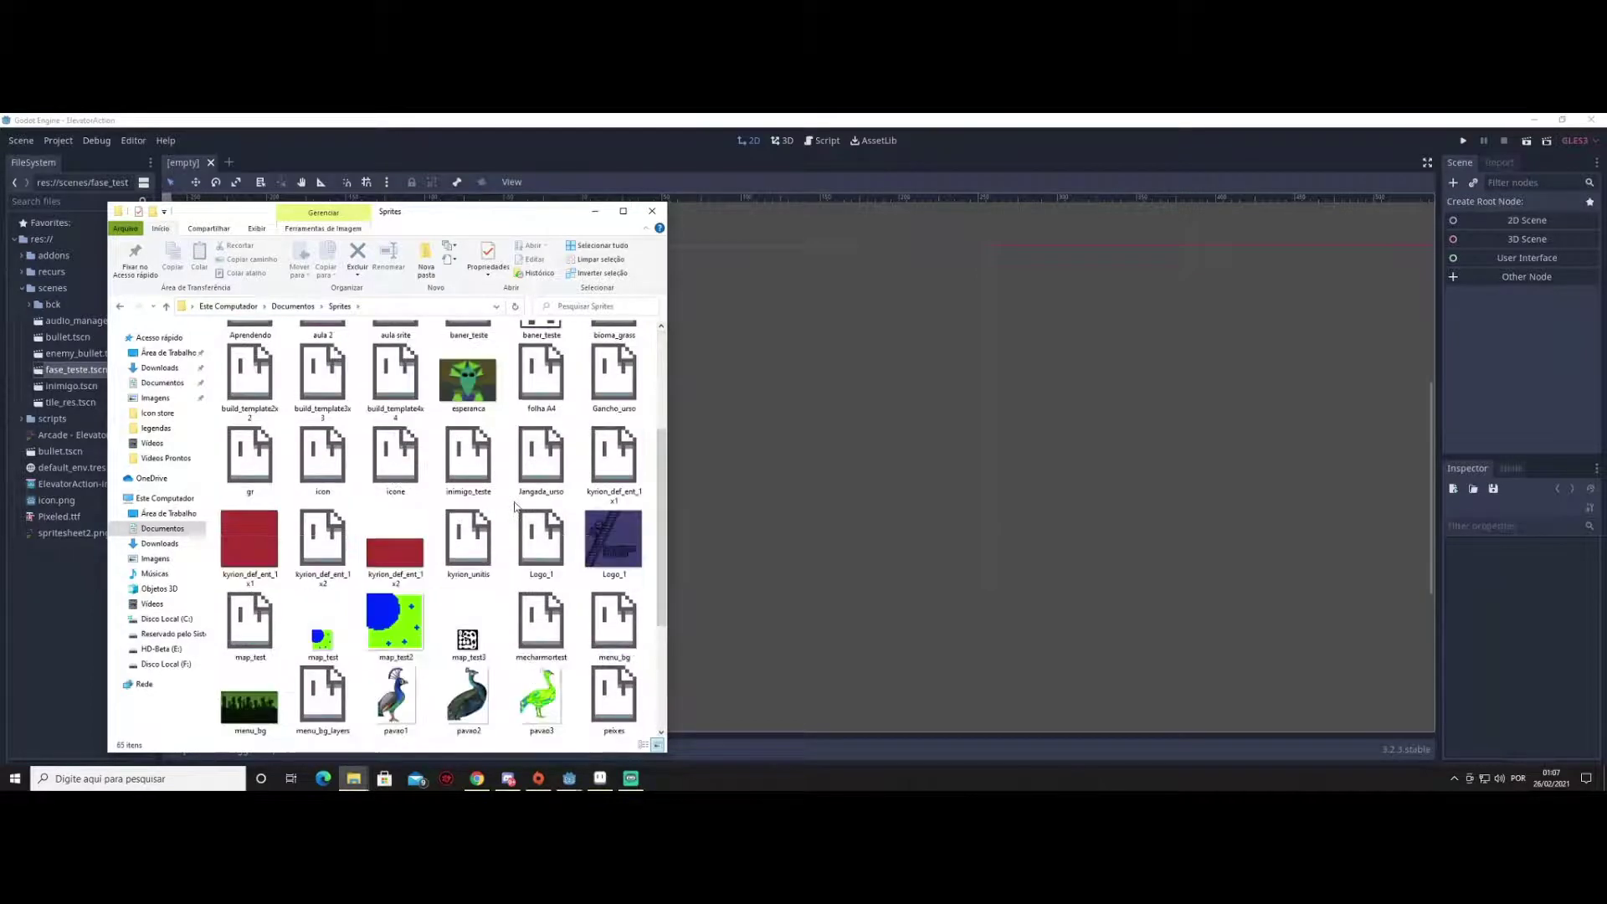
{"action": "scroll", "coordinate": [510, 501], "scroll_direction": "down", "scroll_amount": 3}
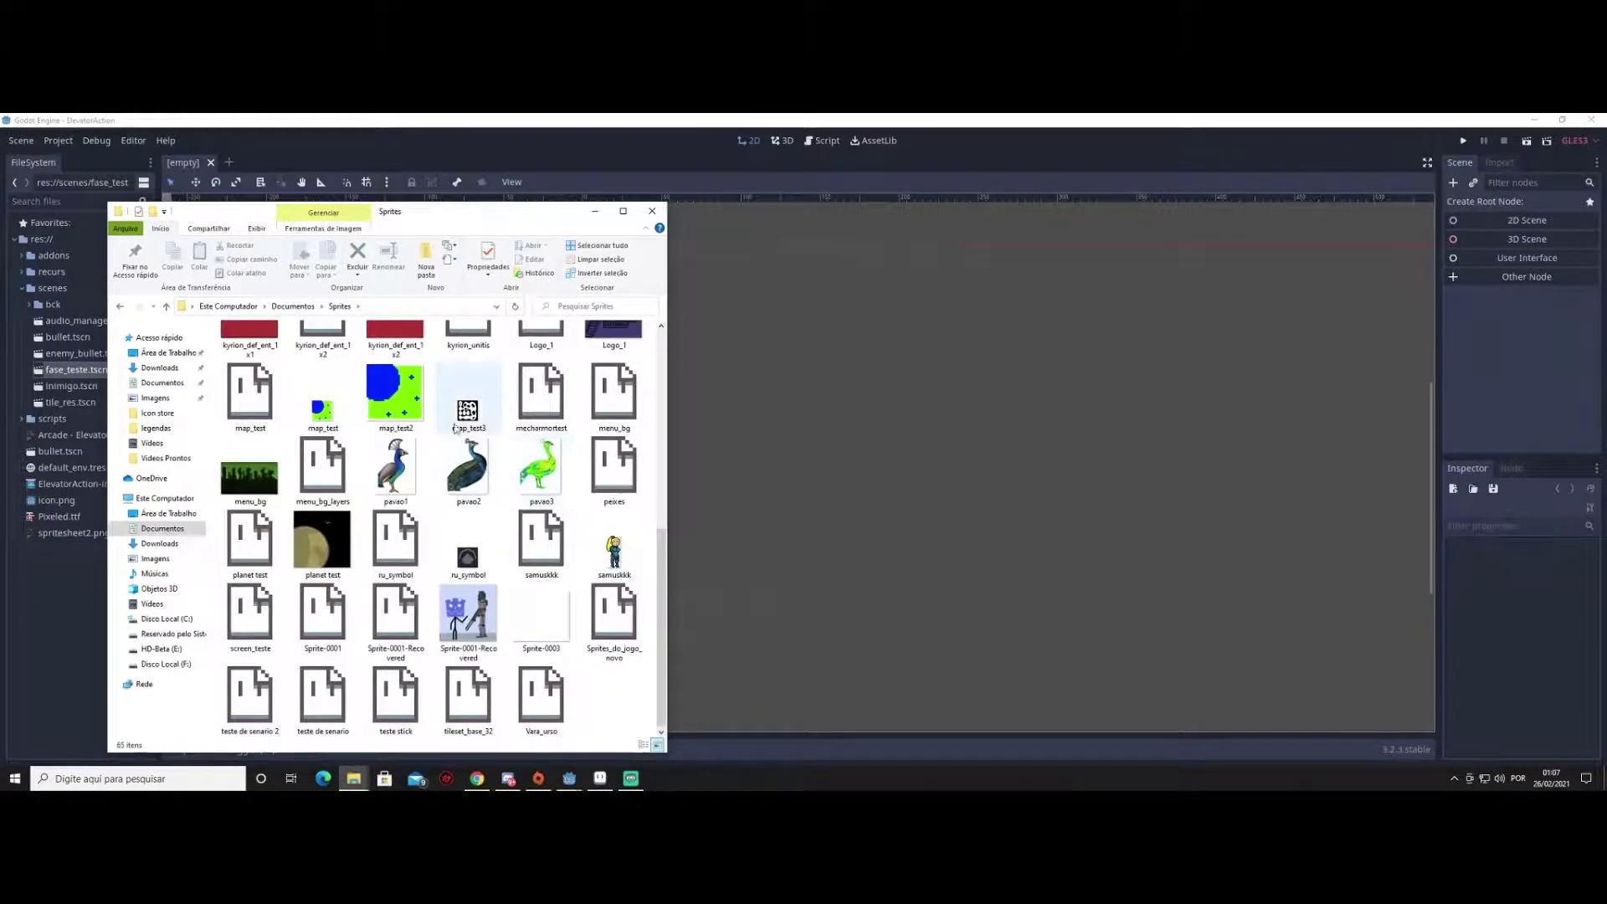
Drag map_test3.png into Godot's scenes folder, then start moving it back out
{"action": "left_click_drag", "start_coordinate": [469, 400], "coordinate": [53, 573]}
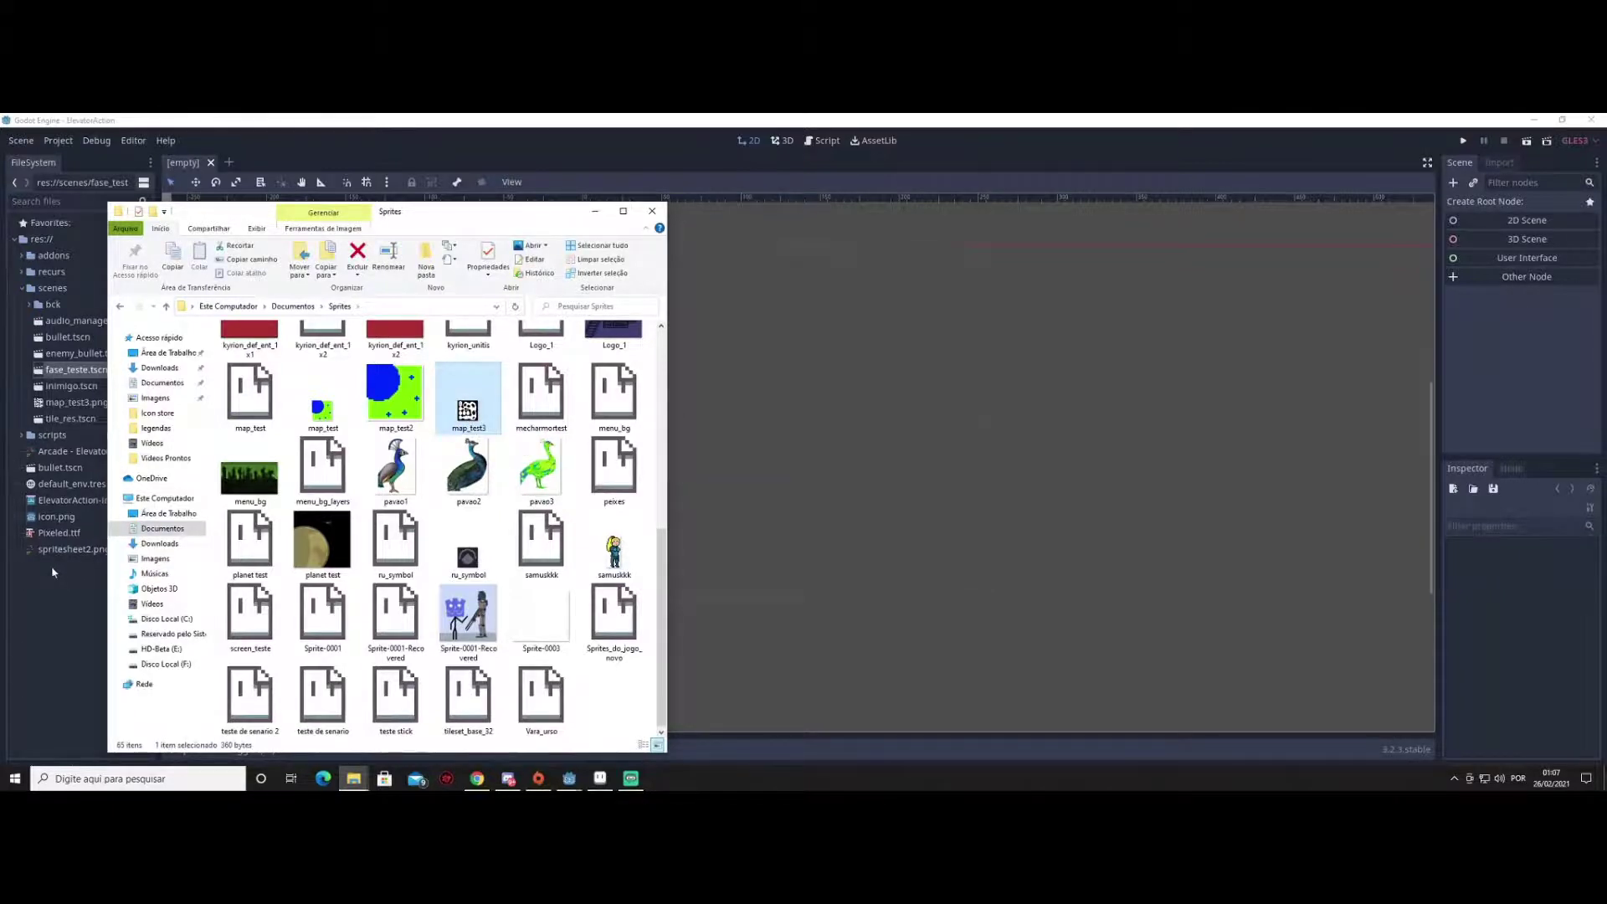
{"action": "left_click", "coordinate": [56, 568]}
{"action": "left_click", "coordinate": [64, 404]}
{"action": "left_click_drag", "start_coordinate": [64, 408], "coordinate": [53, 567]}
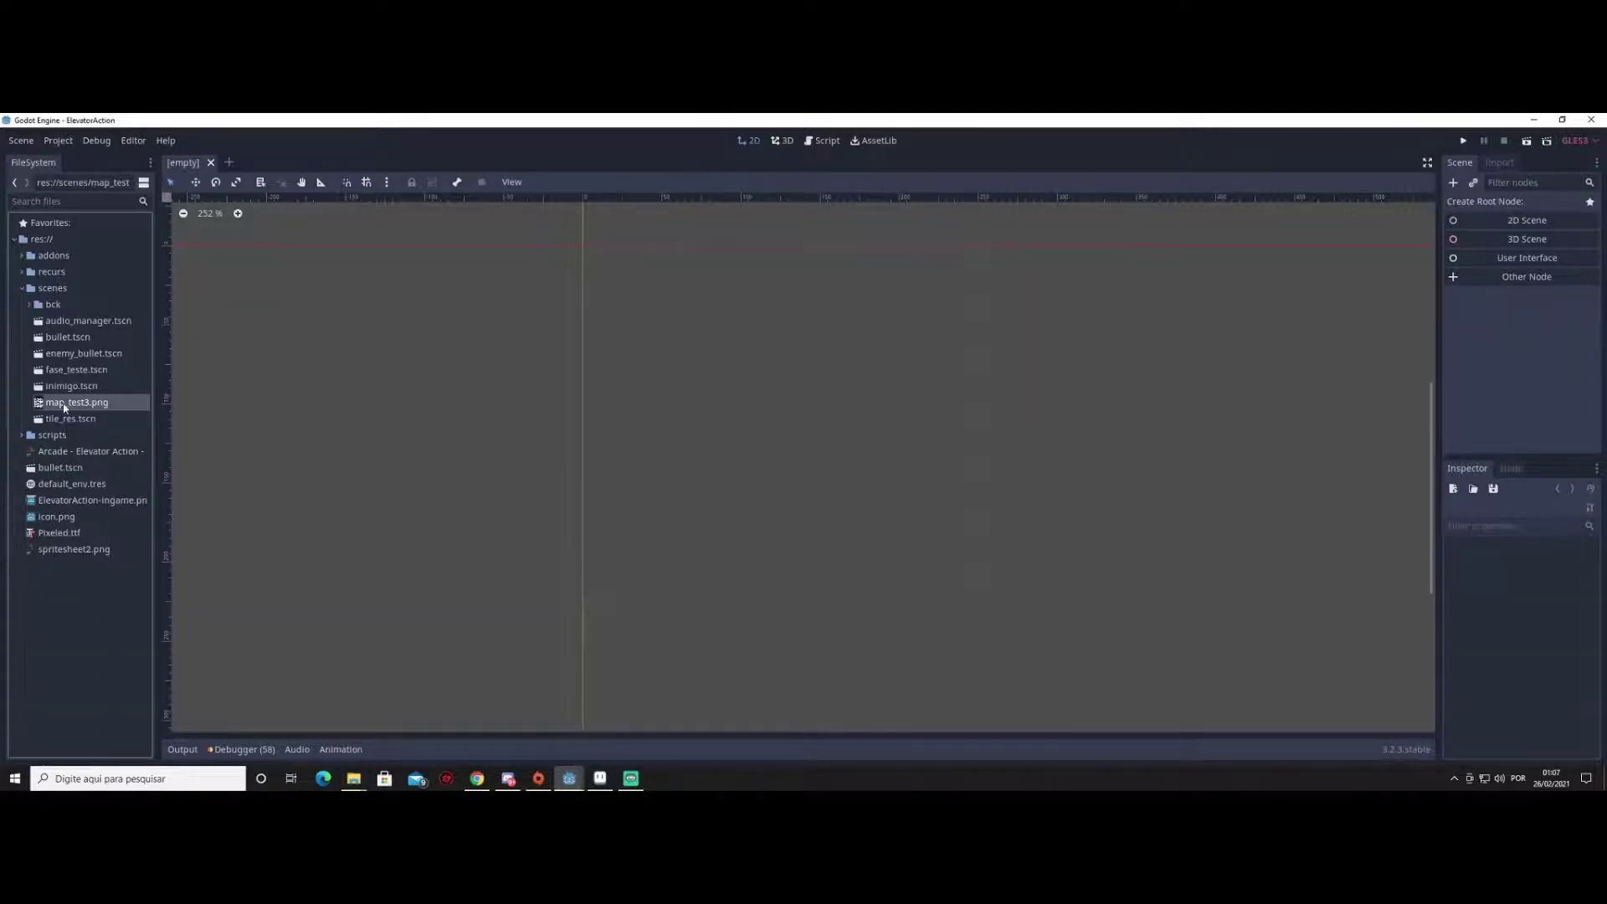
Move map_test3.png to the project root res://
{"action": "left_click_drag", "start_coordinate": [64, 408], "coordinate": [48, 247]}
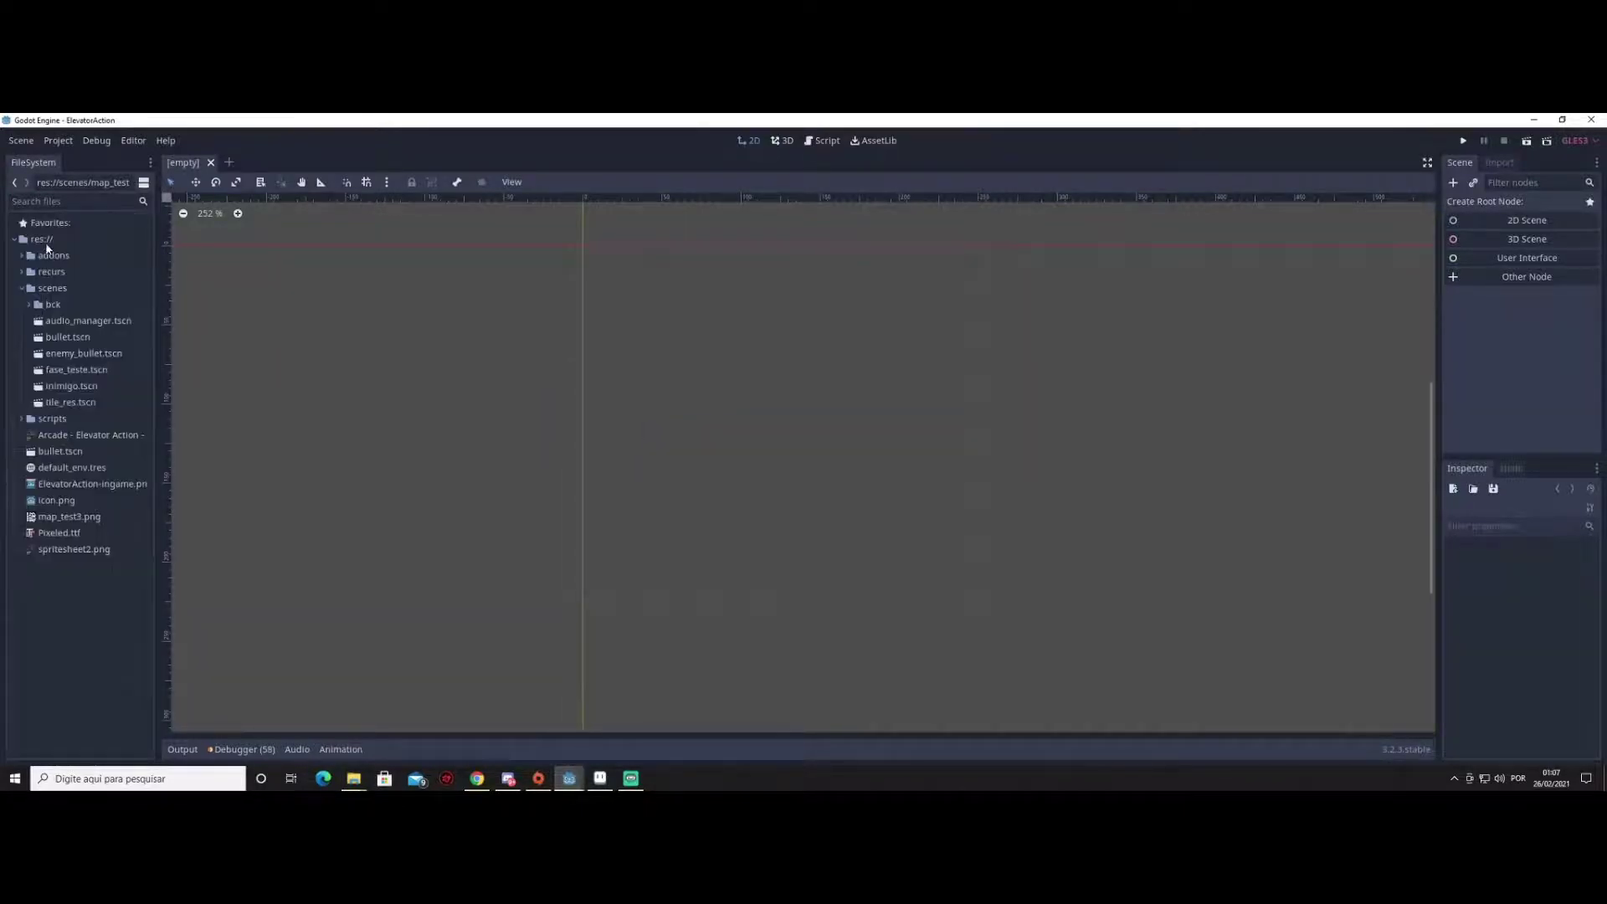
{"action": "left_click", "coordinate": [49, 518]}
{"action": "scroll", "coordinate": [690, 334], "scroll_direction": "up", "scroll_amount": 1}
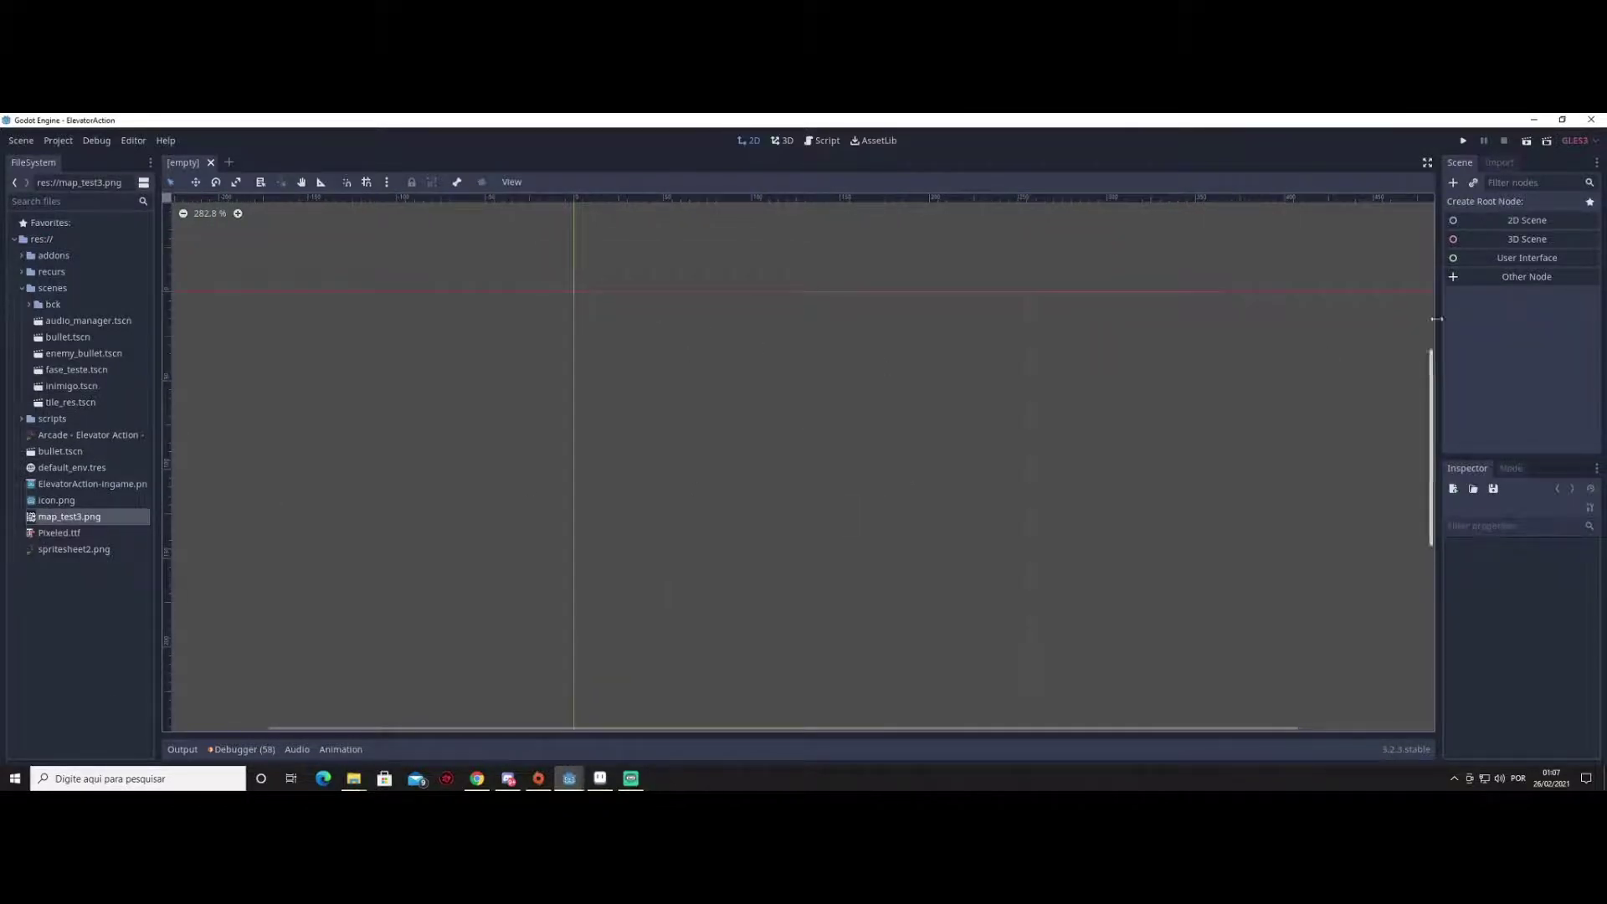
Create a plain Node as the scene root and name it map_generator
{"action": "left_click", "coordinate": [1484, 276]}
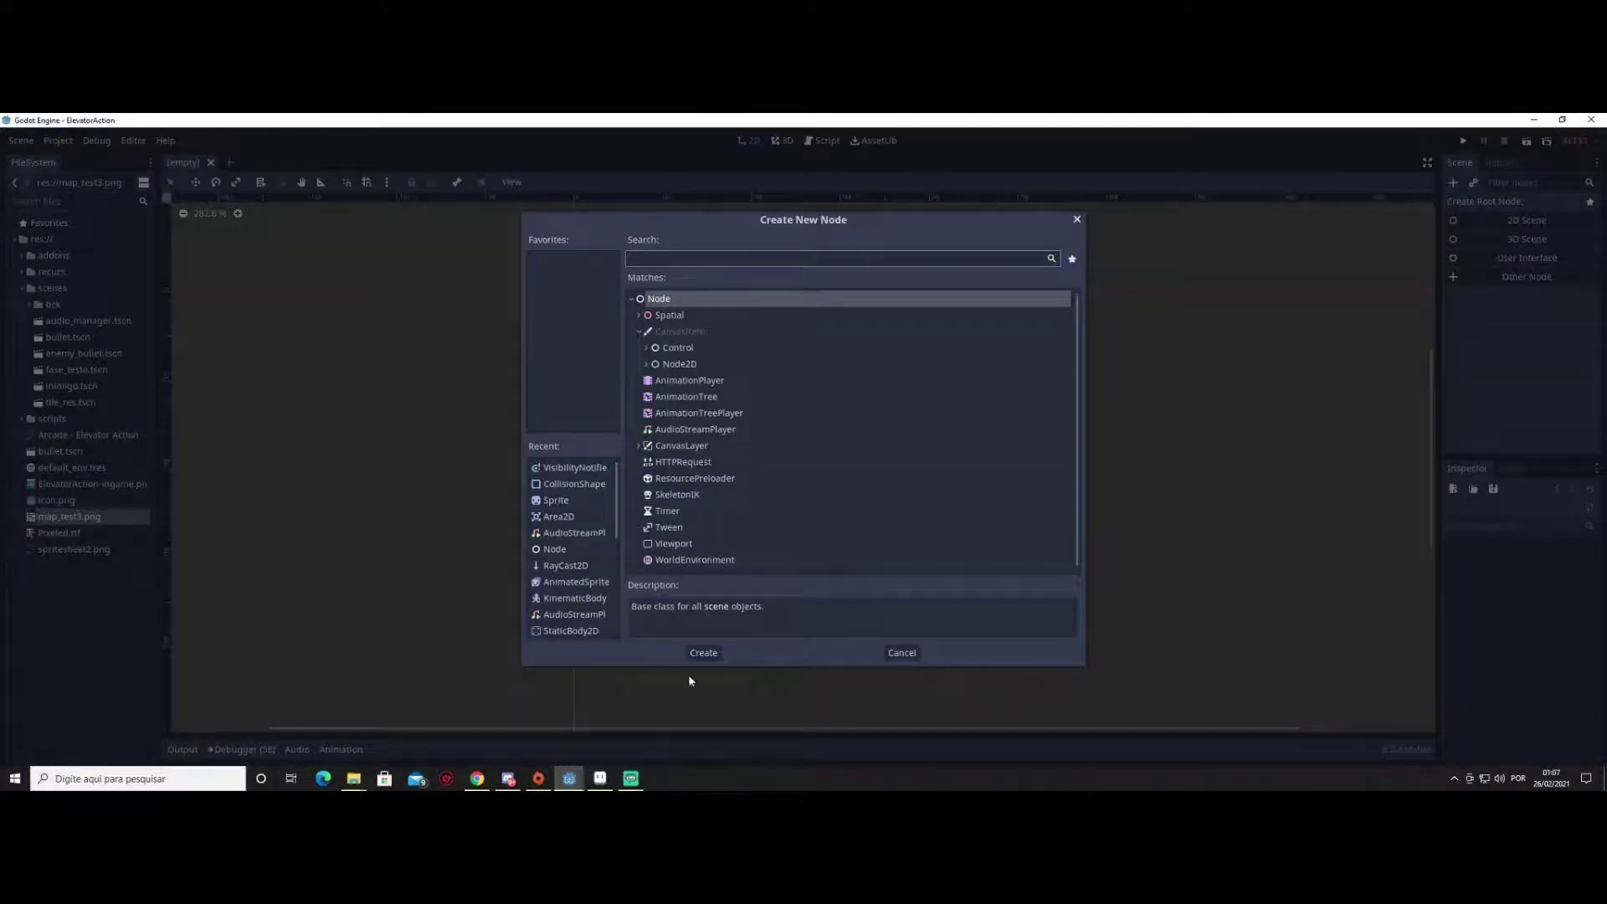
{"action": "left_click", "coordinate": [705, 654]}
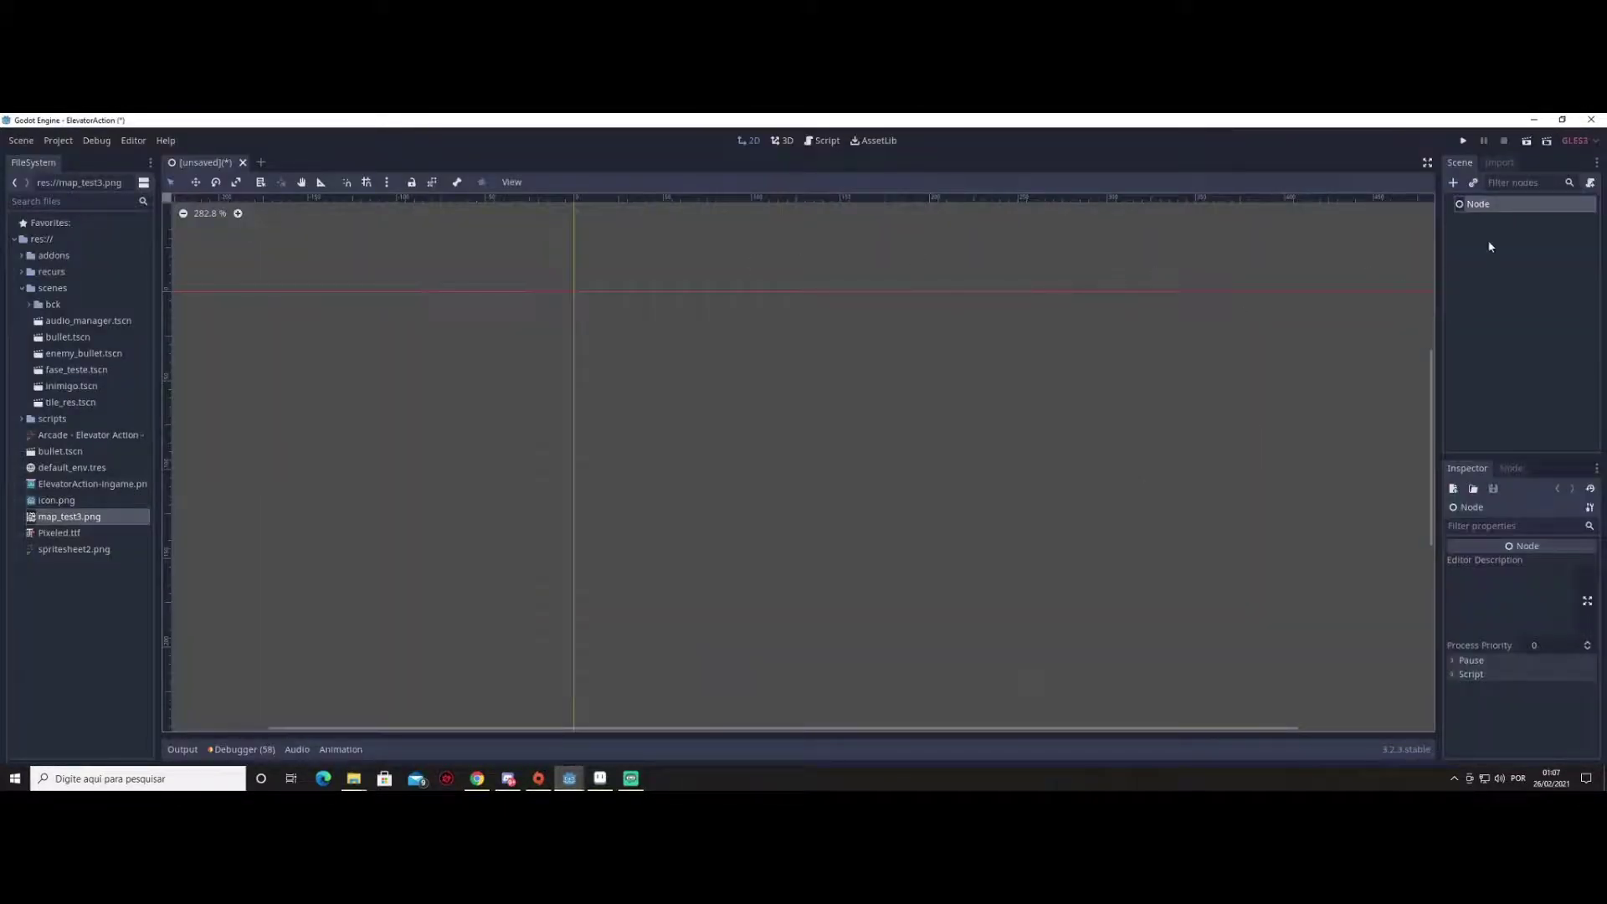
{"action": "double_click", "coordinate": [1479, 204]}
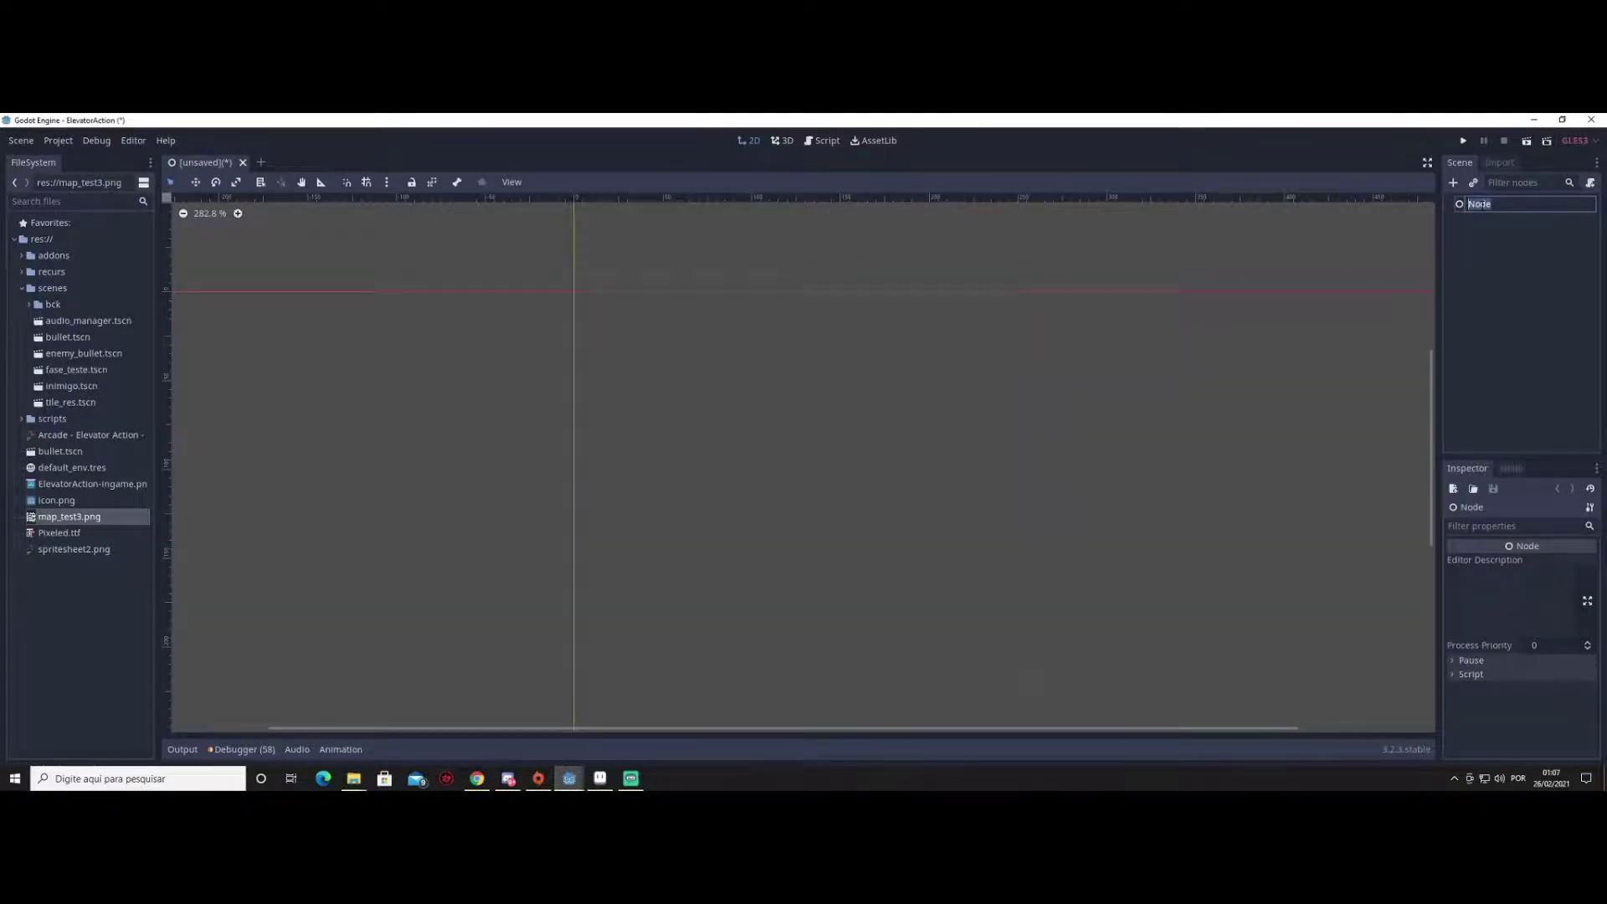
{"action": "type", "text": "M"}
{"action": "key", "text": "Return"}
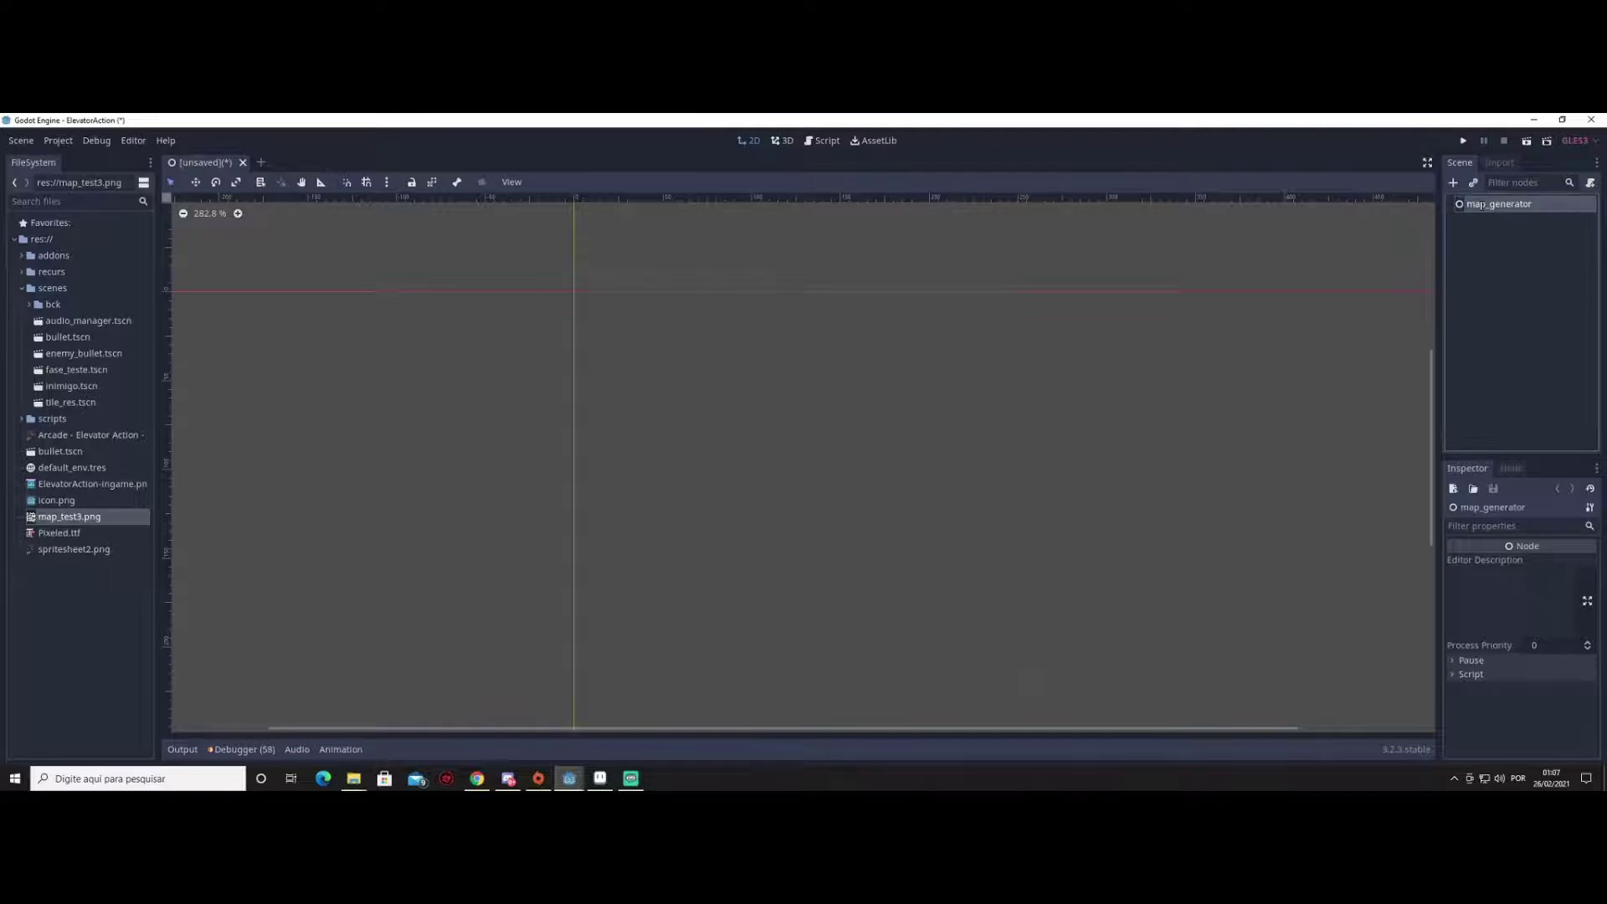
Add a Sprite child under map_generator and rename it spr
{"action": "right_click", "coordinate": [1486, 209]}
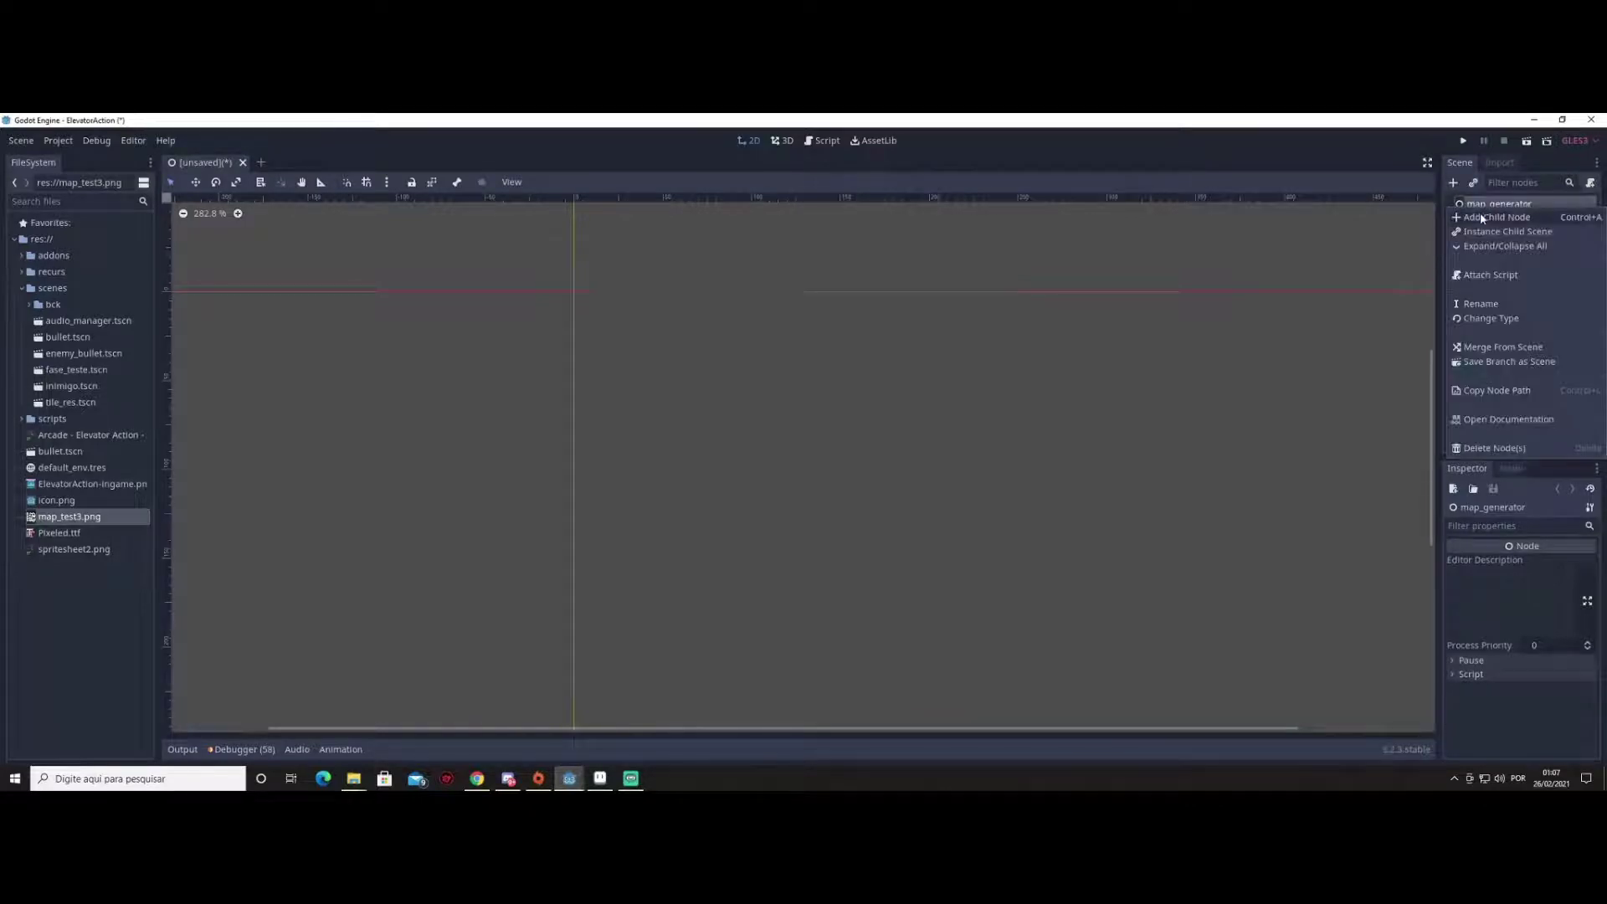
{"action": "left_click", "coordinate": [1486, 216]}
{"action": "left_click", "coordinate": [554, 516]}
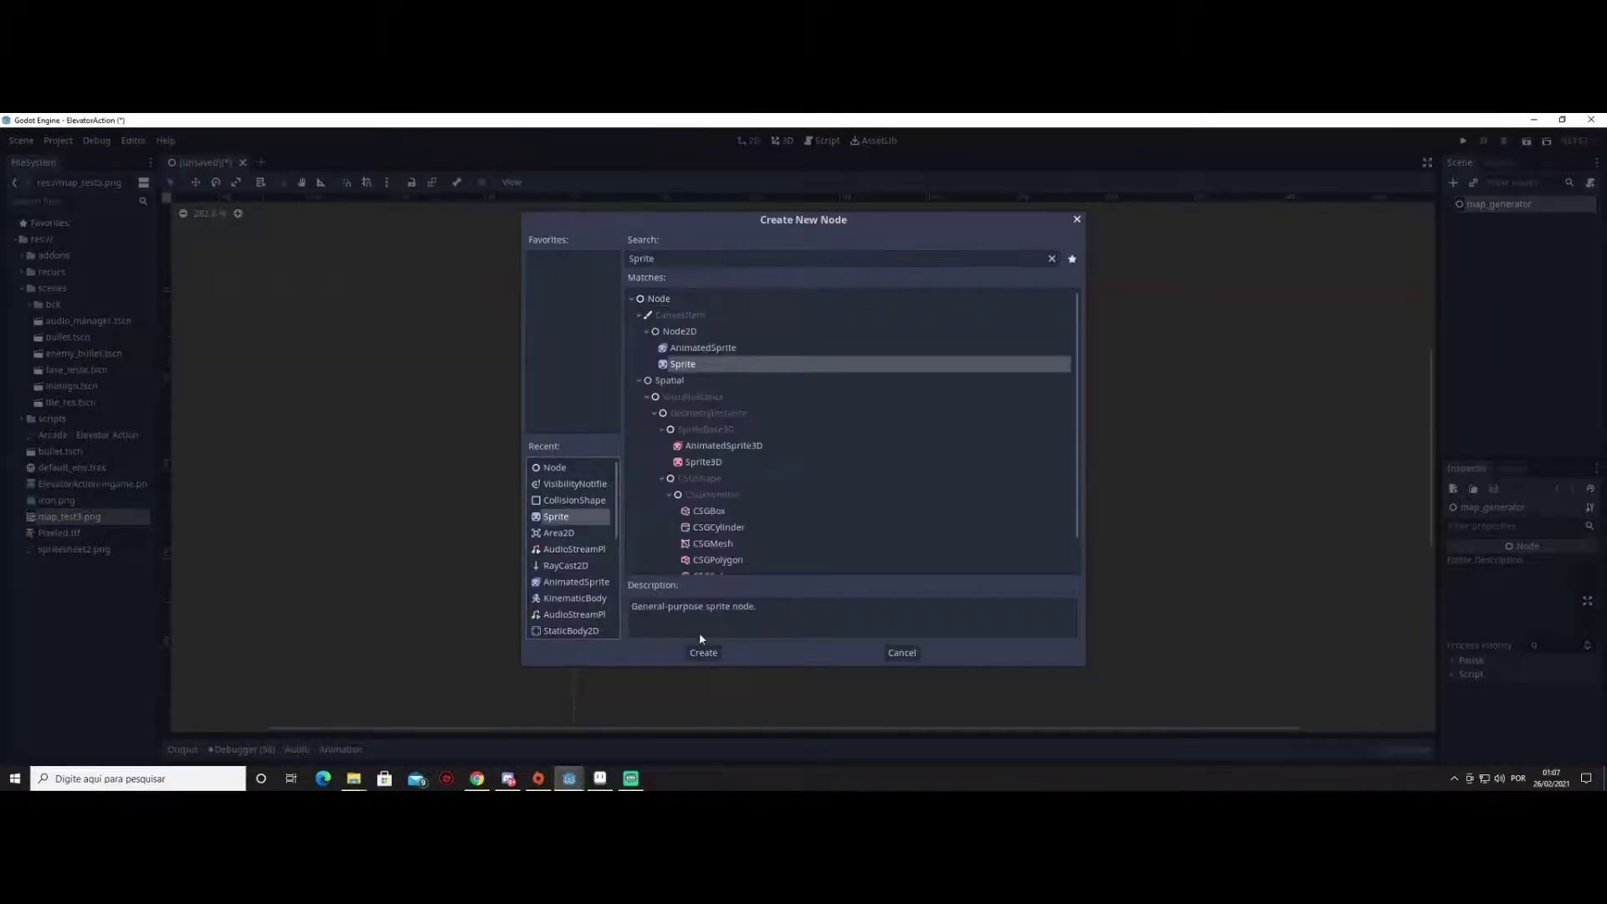
{"action": "left_click", "coordinate": [703, 652]}
{"action": "double_click", "coordinate": [1488, 223]}
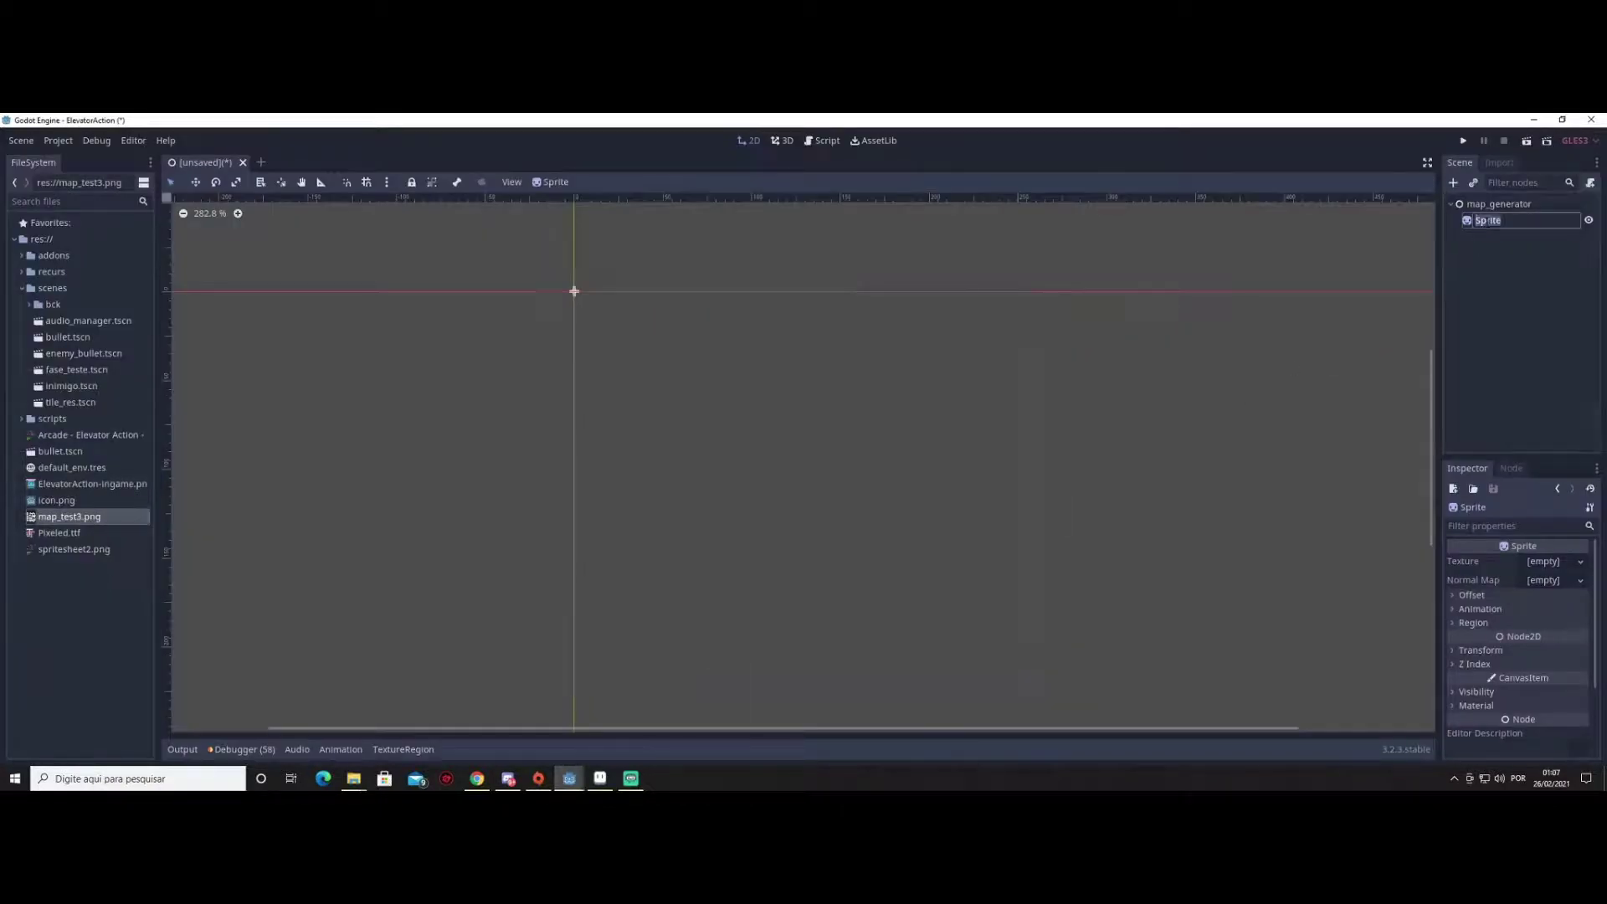
{"action": "type", "text": "spr"}
{"action": "key", "text": "Return"}
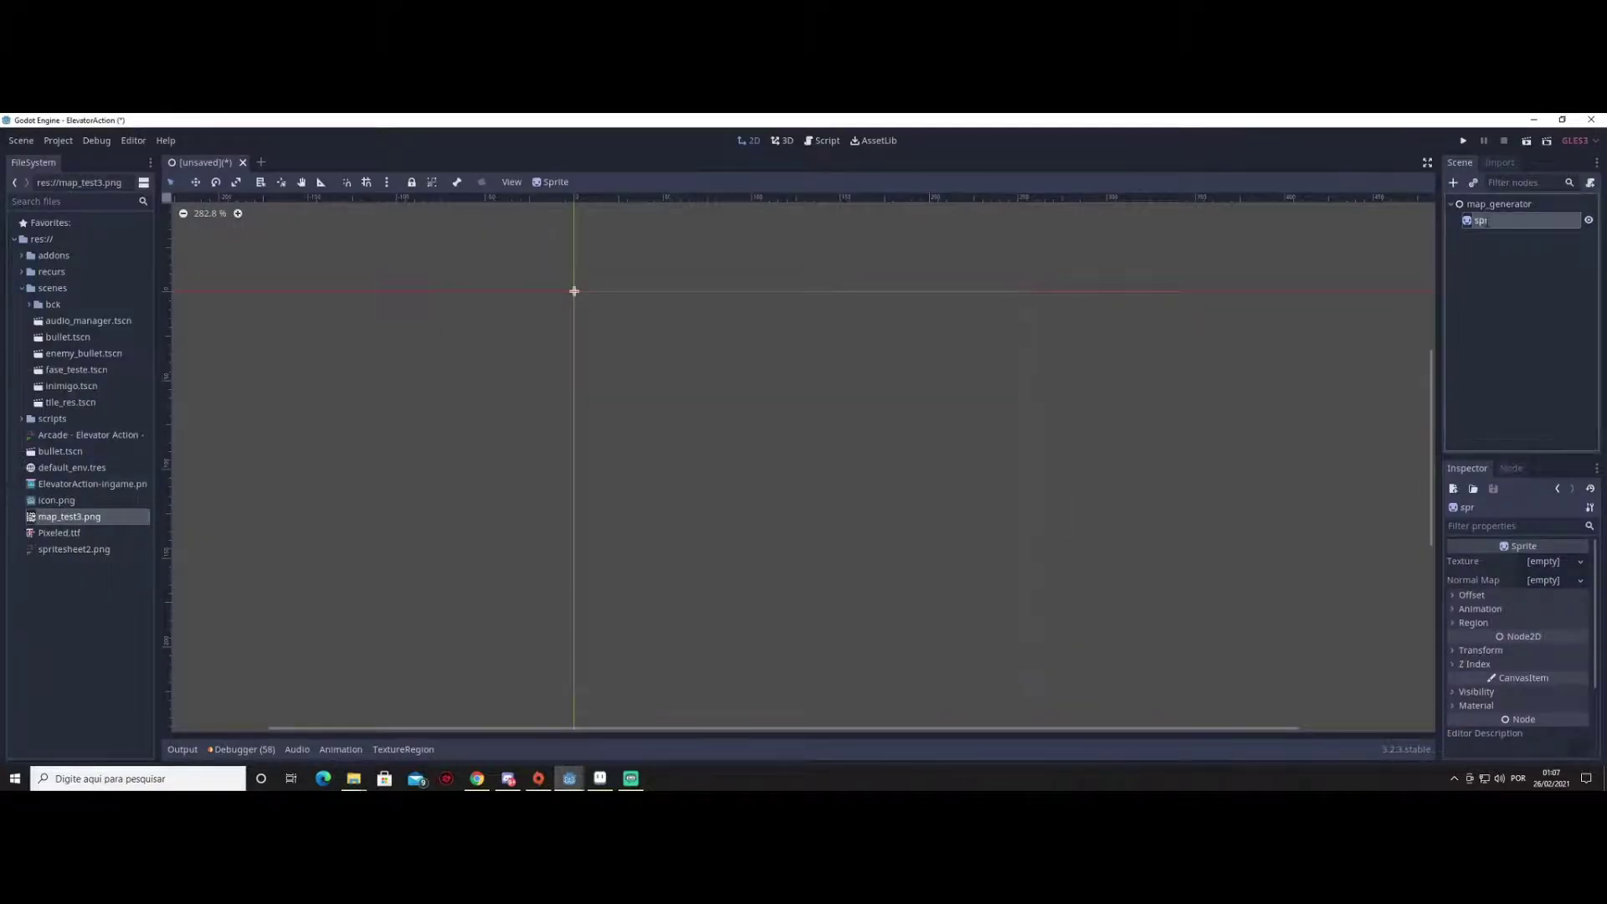
Try duplicating the map_generator root with Ctrl+D and dismiss the tree-root alert
{"action": "left_click", "coordinate": [1486, 205]}
{"action": "key", "text": "ctrl+d"}
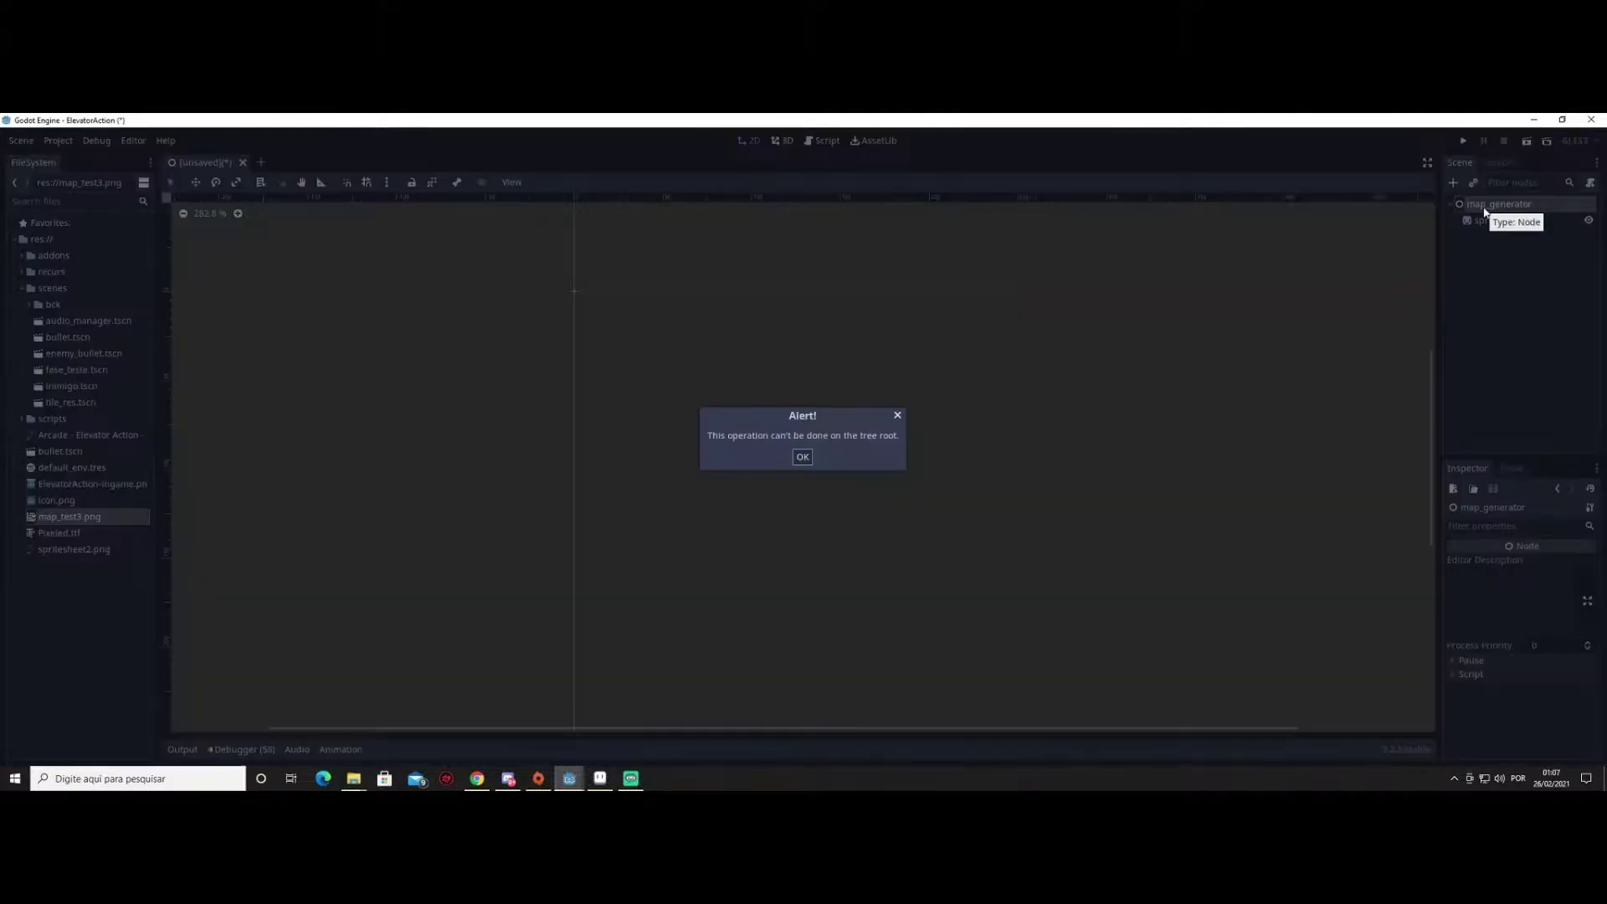
{"action": "left_click", "coordinate": [803, 459]}
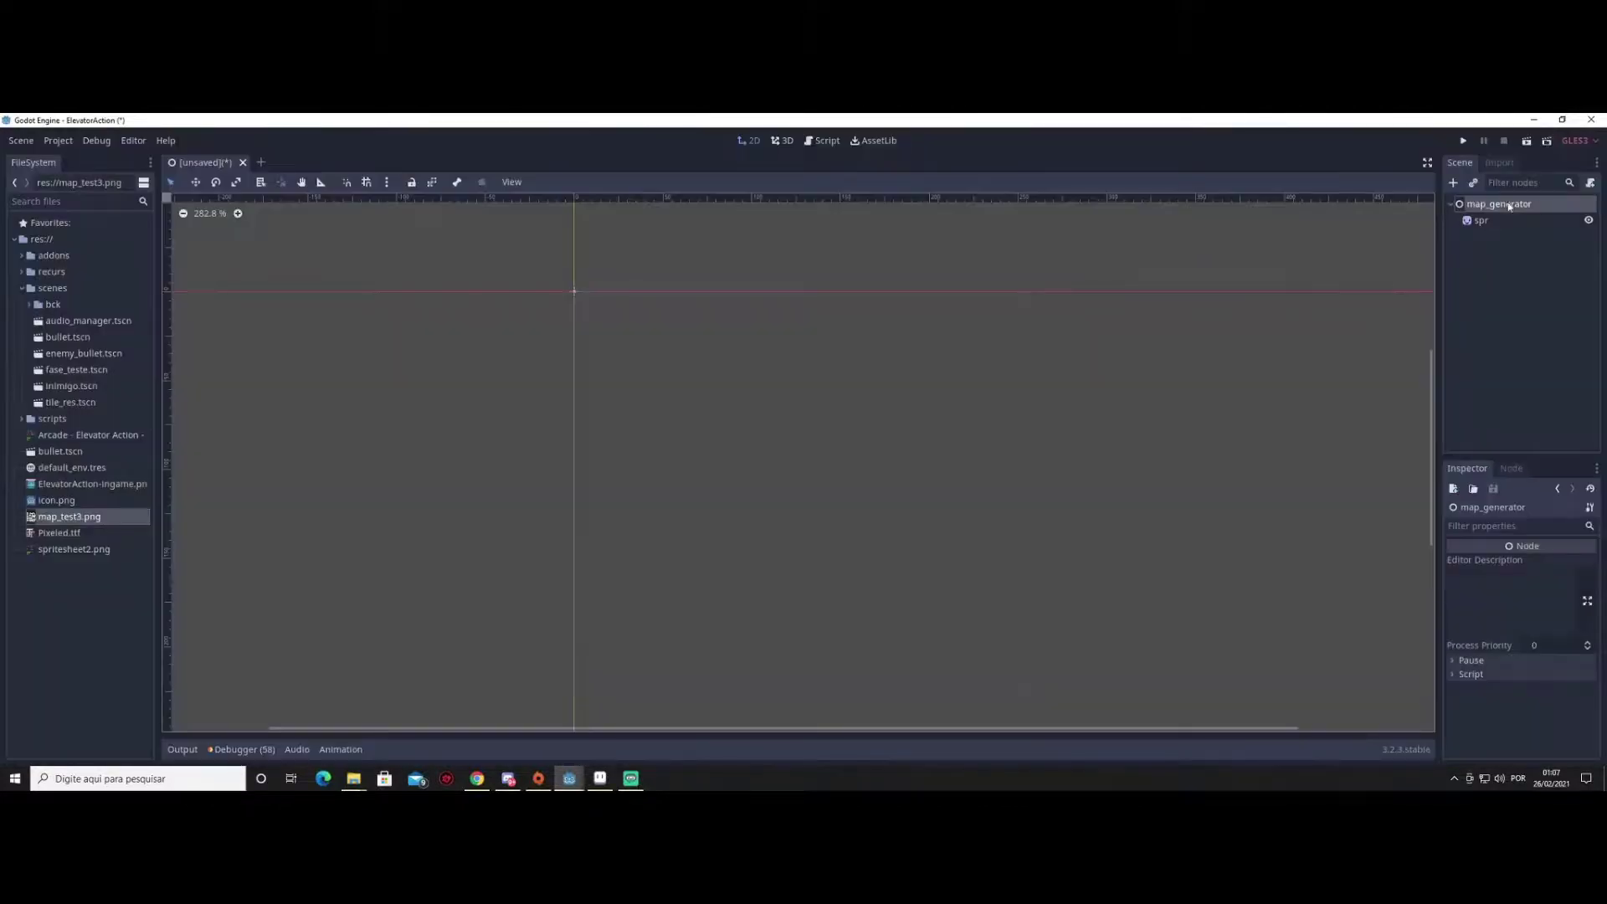
Add a TileMap under map_generator and assign recurs/tile_res.tres as its Tile Set
{"action": "key", "text": "ctrl+a"}
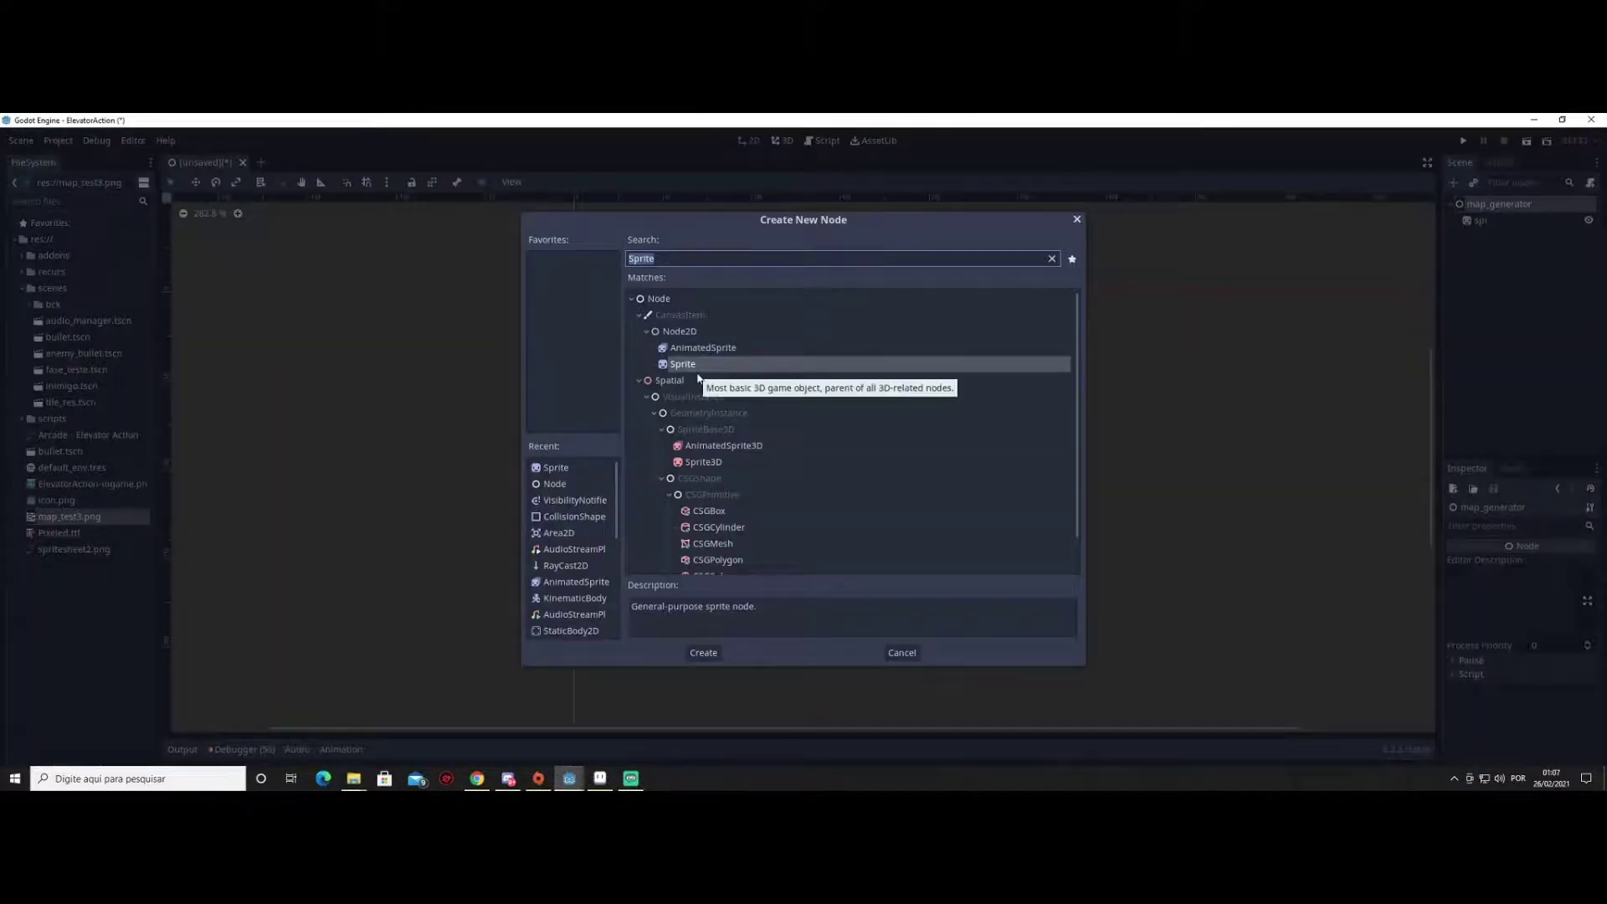
{"action": "type", "text": "tile"}
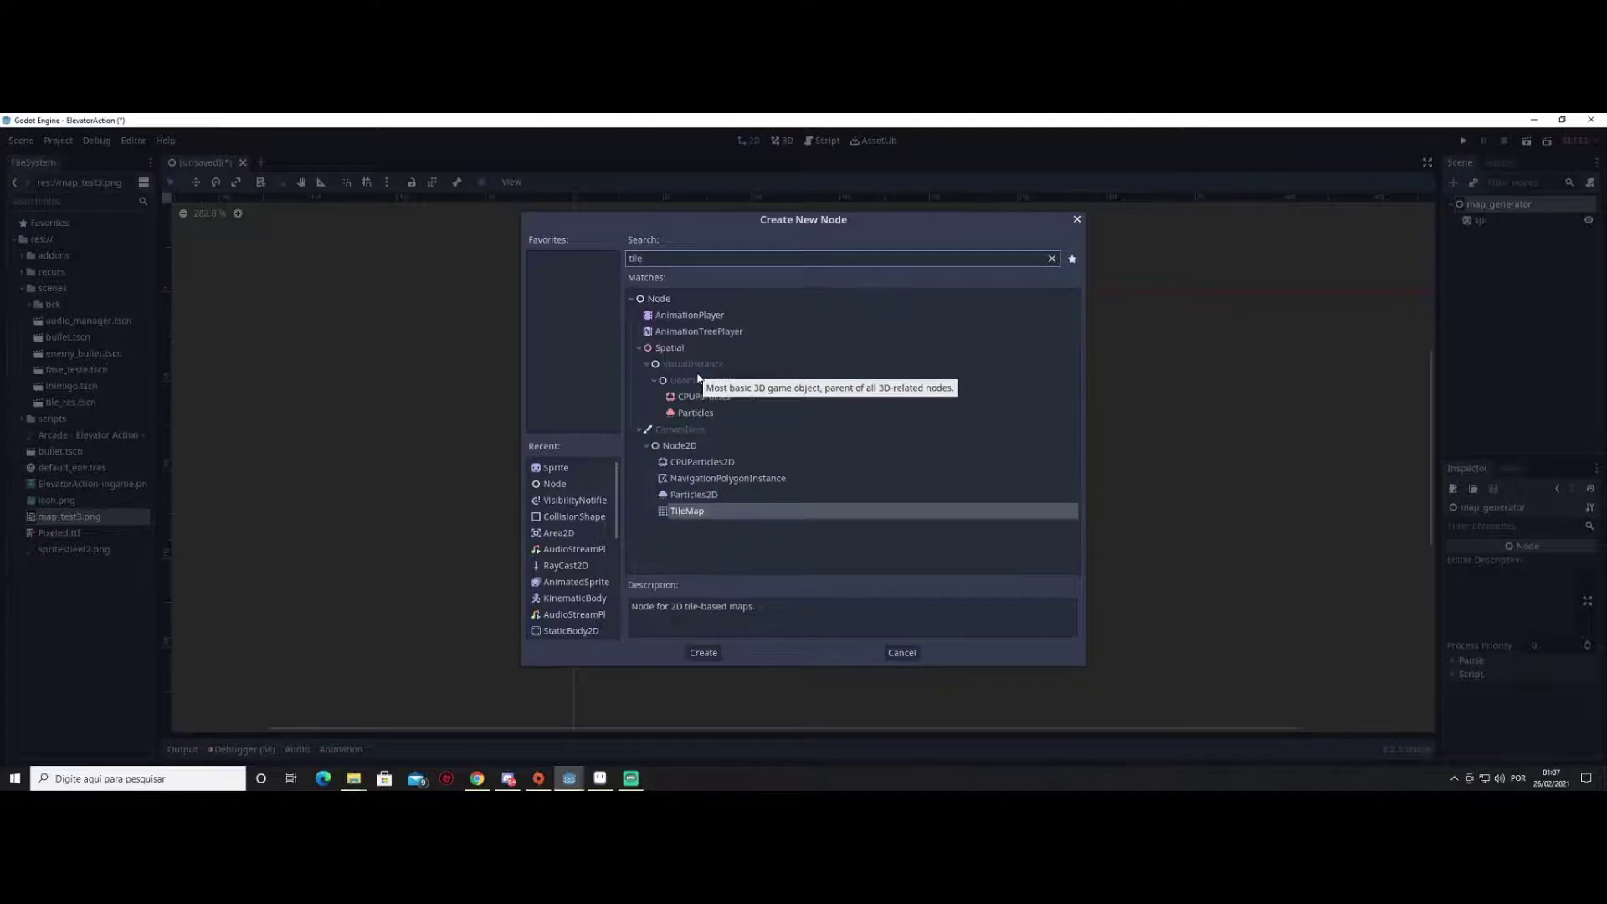
{"action": "key", "text": "Return"}
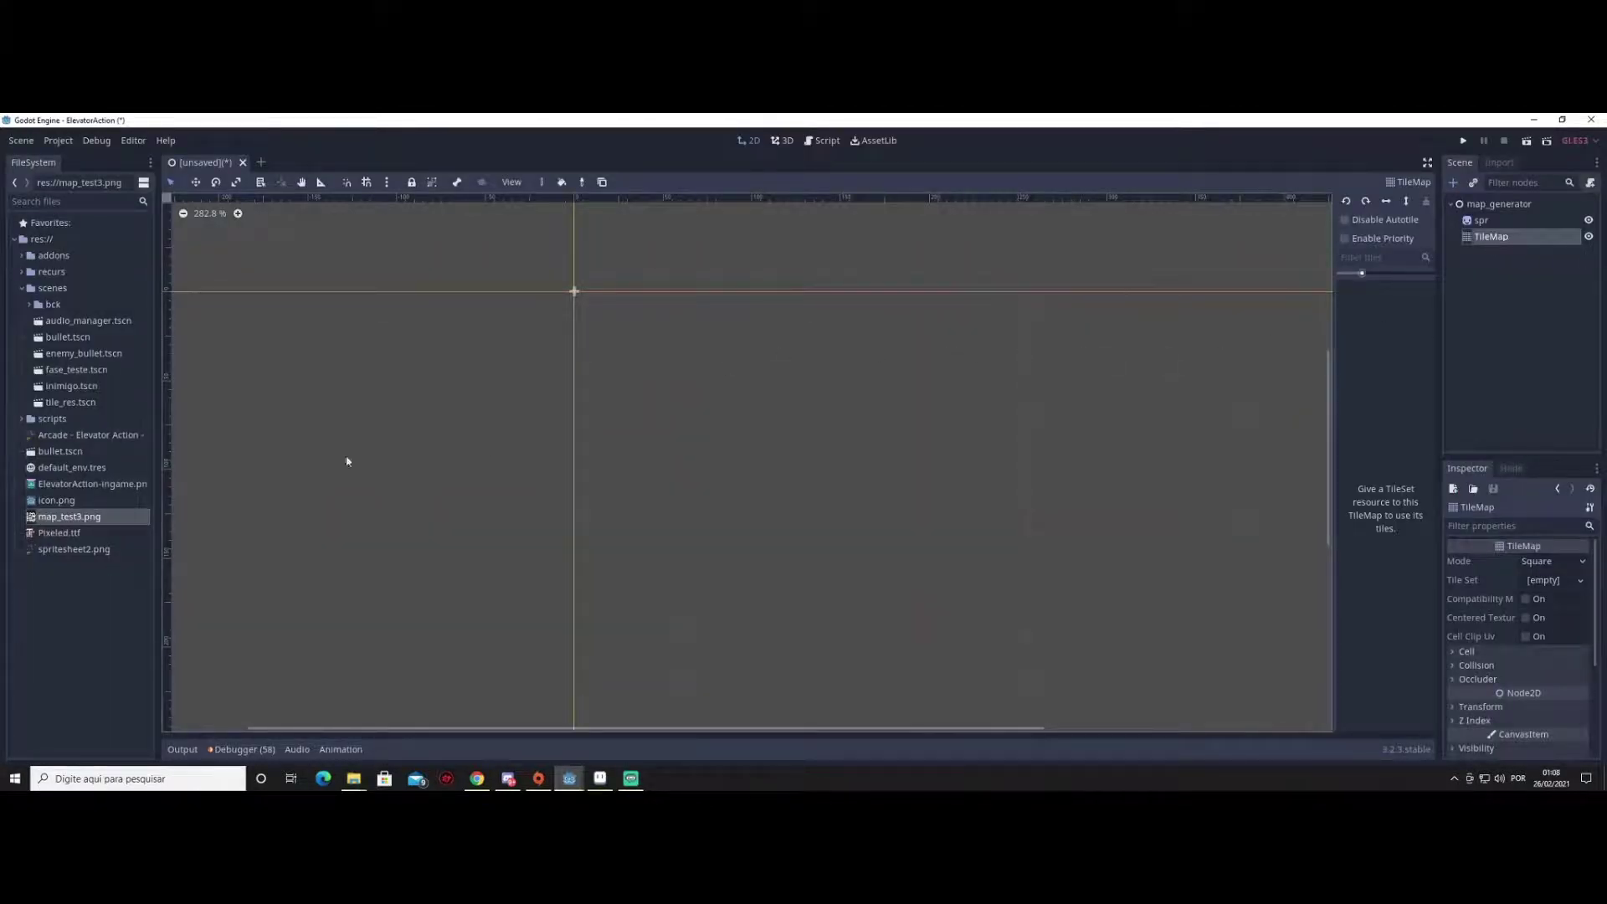
{"action": "left_click", "coordinate": [23, 272]}
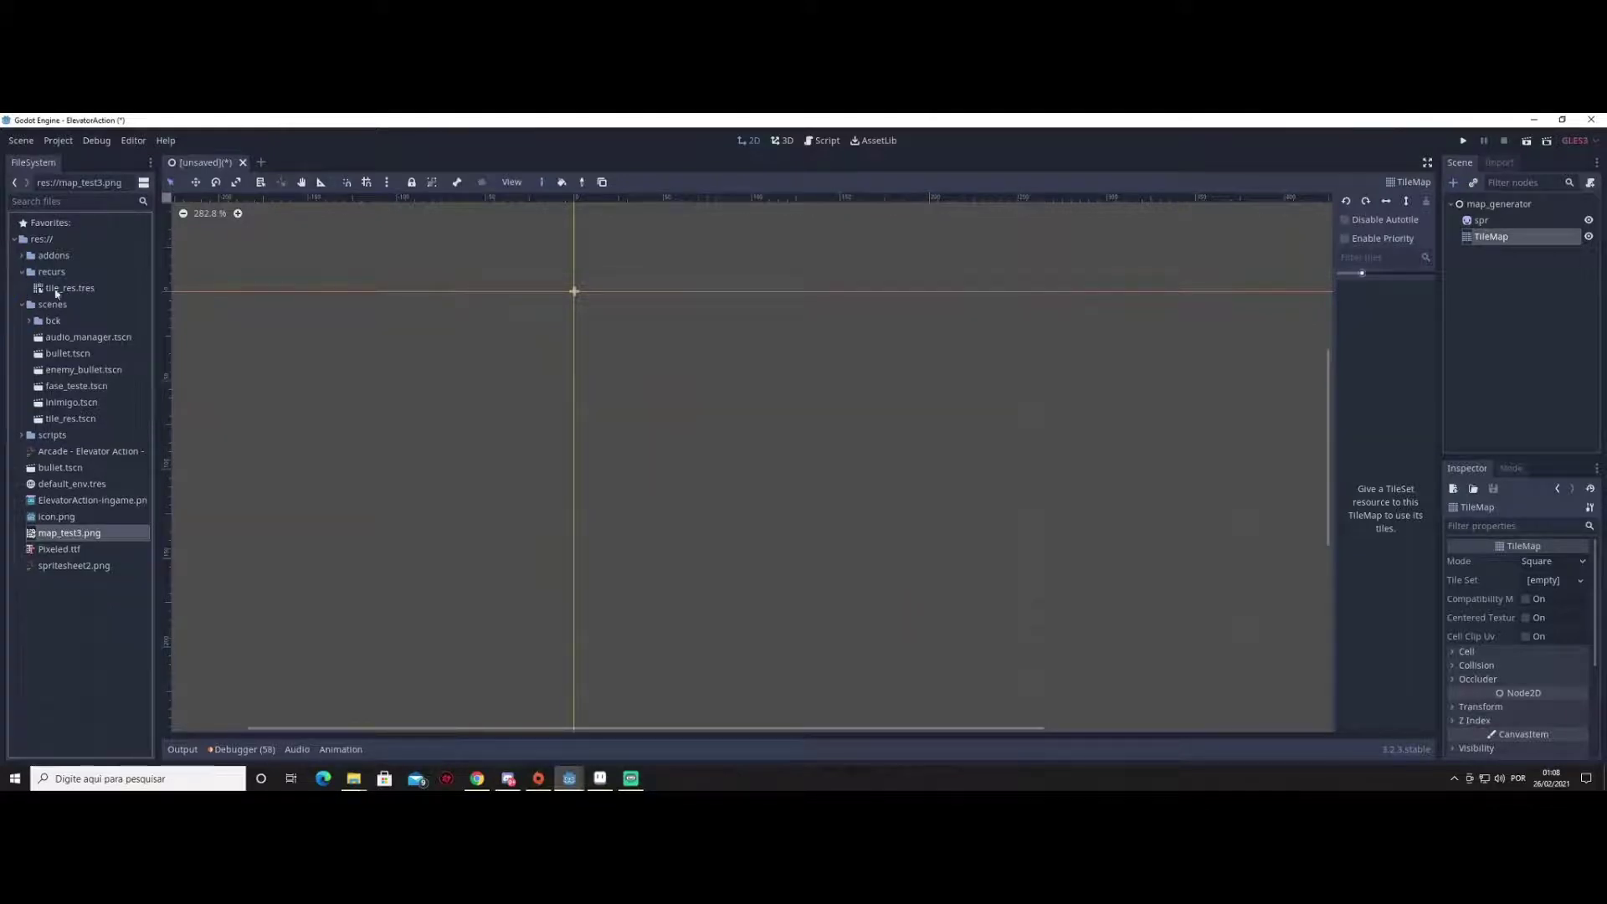
{"action": "left_click", "coordinate": [64, 288]}
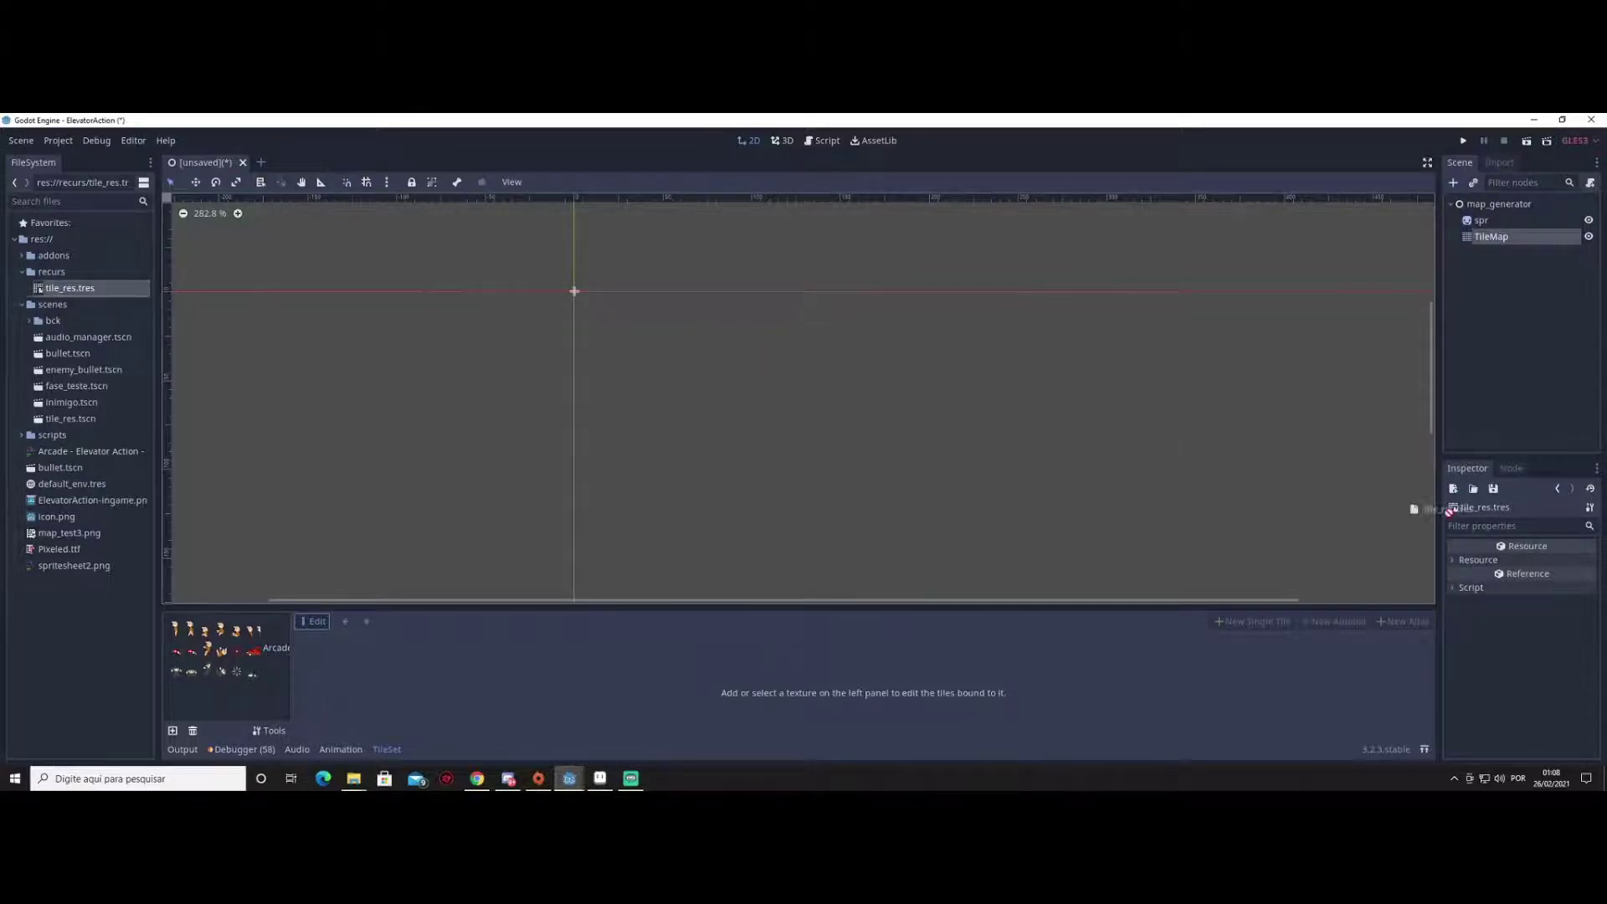
{"action": "left_click", "coordinate": [1493, 244]}
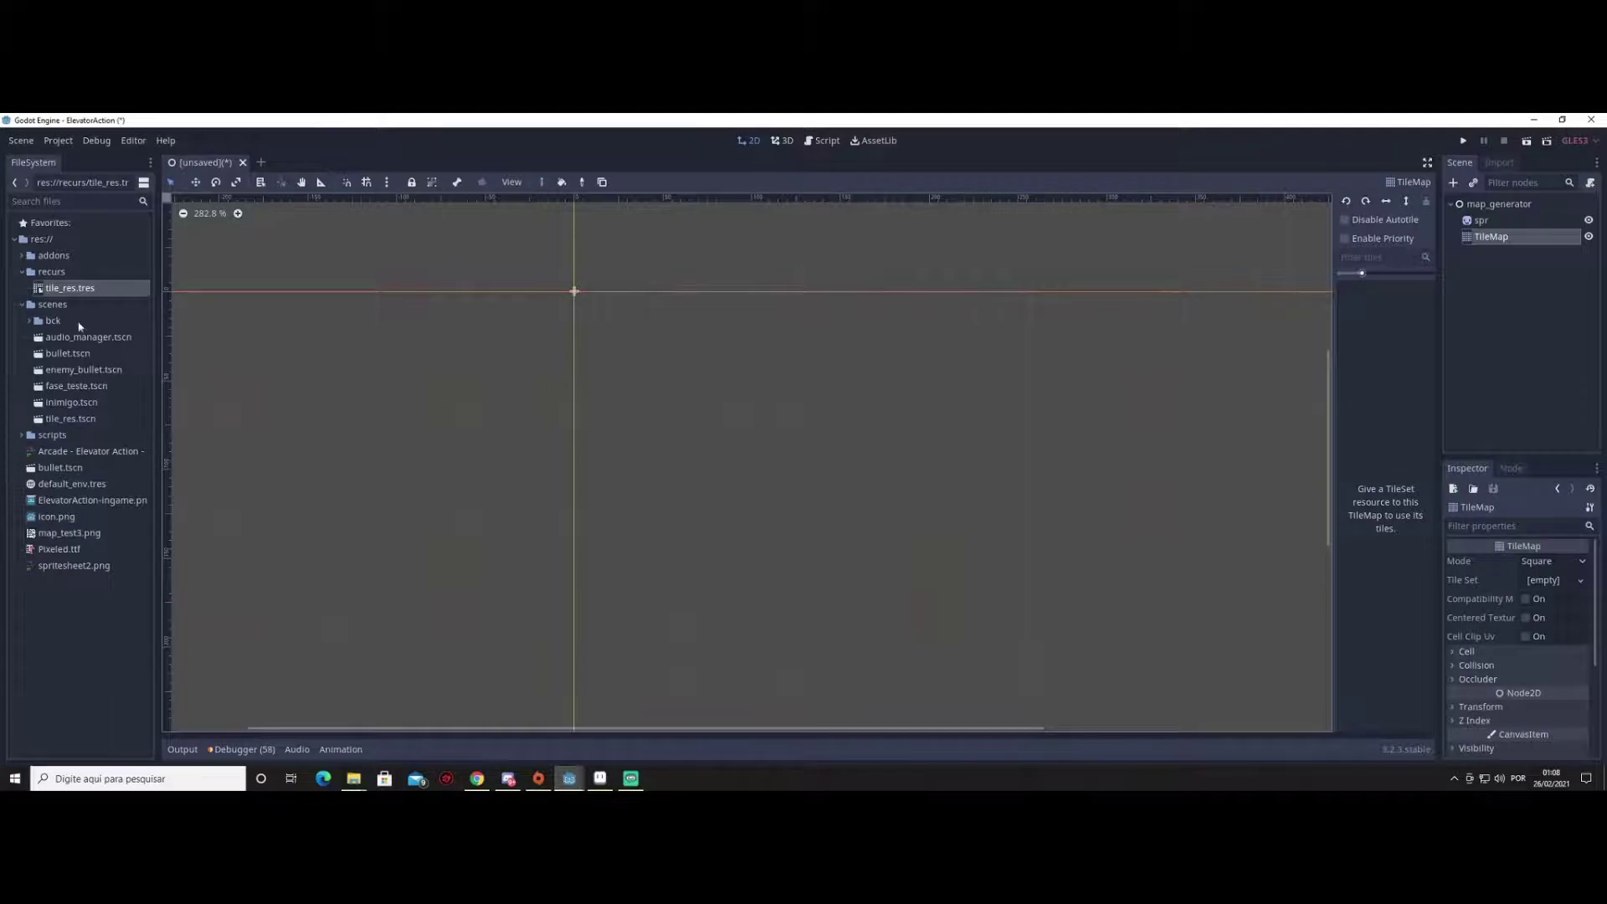
{"action": "mouse_move", "coordinate": [71, 288]}
{"action": "left_mouse_down"}
{"action": "mouse_move", "coordinate": [1514, 641]}
{"action": "mouse_move", "coordinate": [1544, 580]}
{"action": "left_mouse_up"}
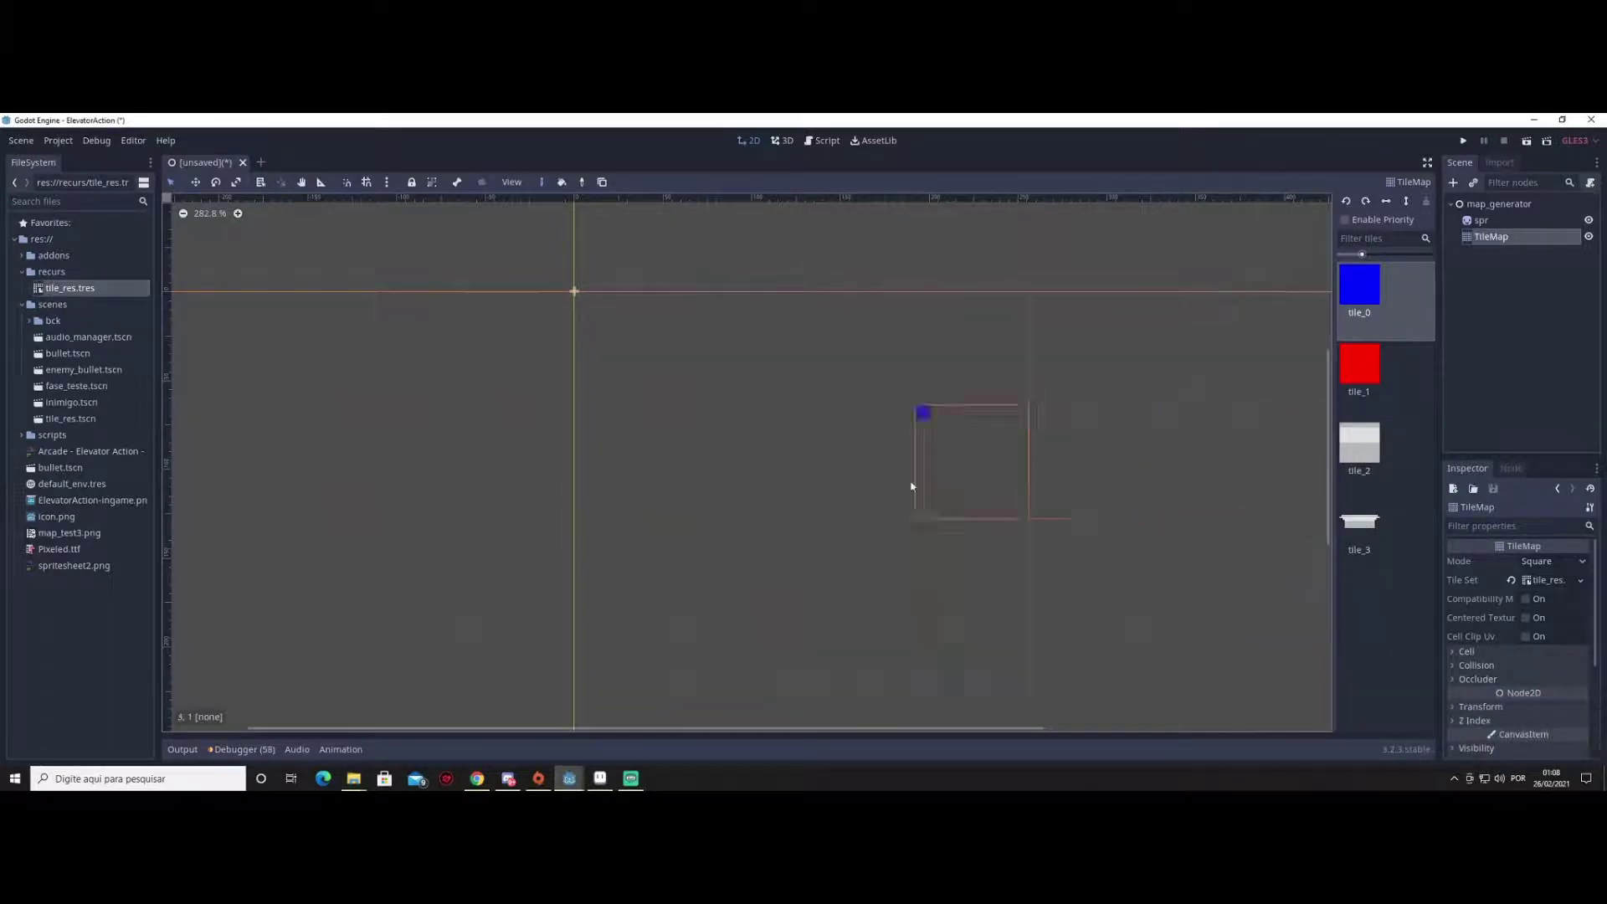
Paint a few test tiles on the TileMap, then erase them to leave it empty
{"action": "mouse_move", "coordinate": [623, 375]}
{"action": "left_mouse_down"}
{"action": "mouse_move", "coordinate": [863, 601]}
{"action": "mouse_move", "coordinate": [952, 456]}
{"action": "left_mouse_up"}
{"action": "right_click_drag", "start_coordinate": [864, 485], "coordinate": [696, 411]}
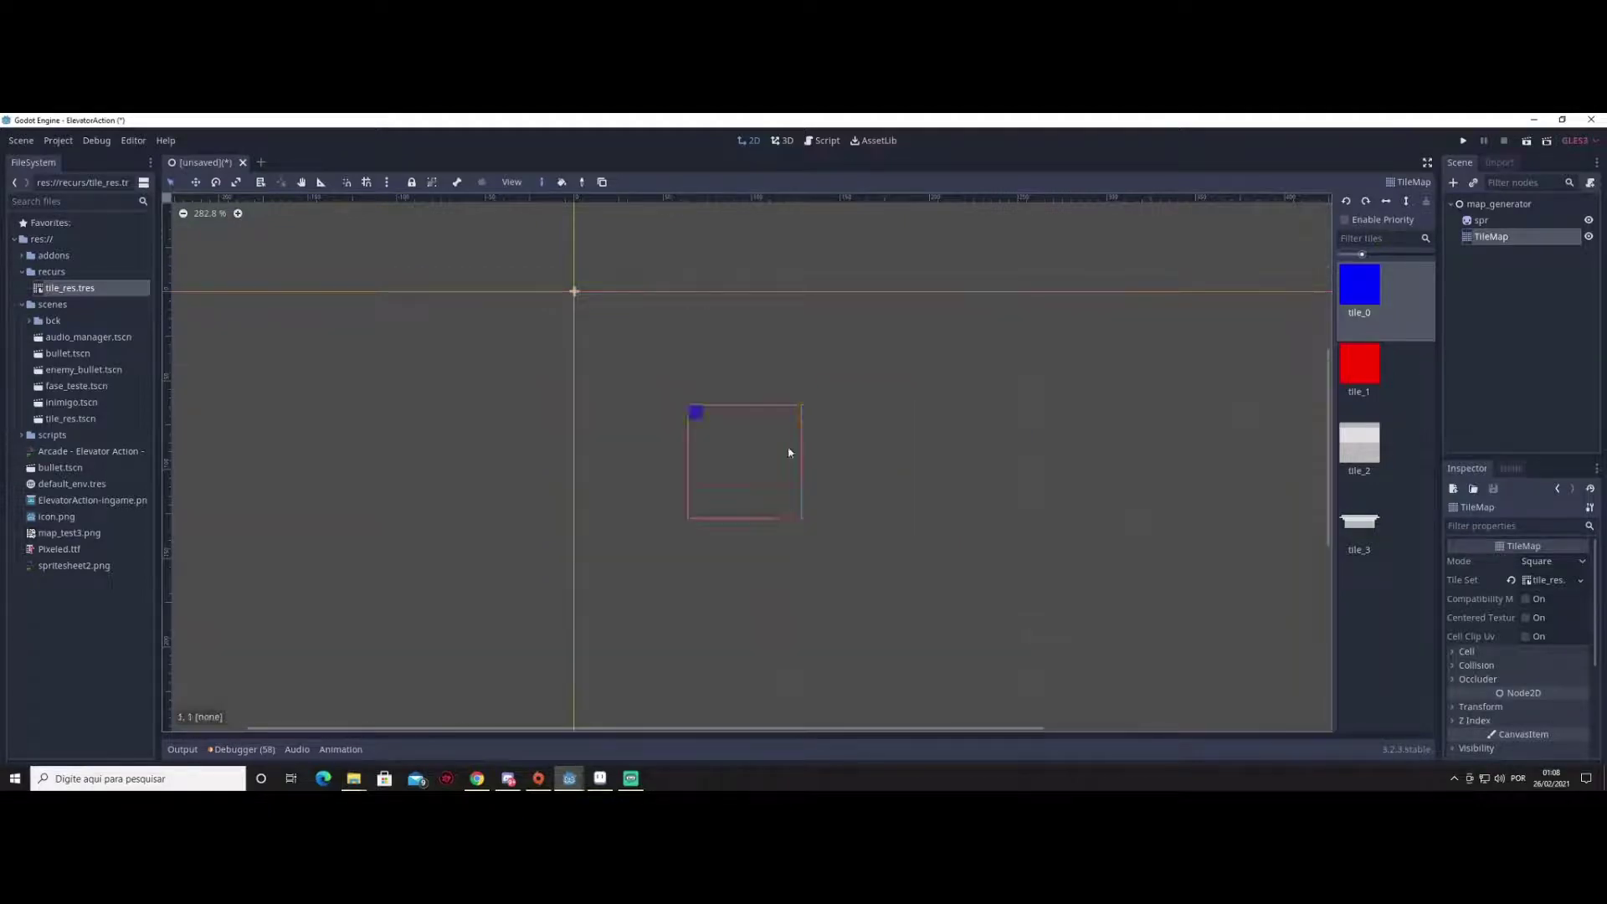
{"action": "left_click", "coordinate": [1482, 221]}
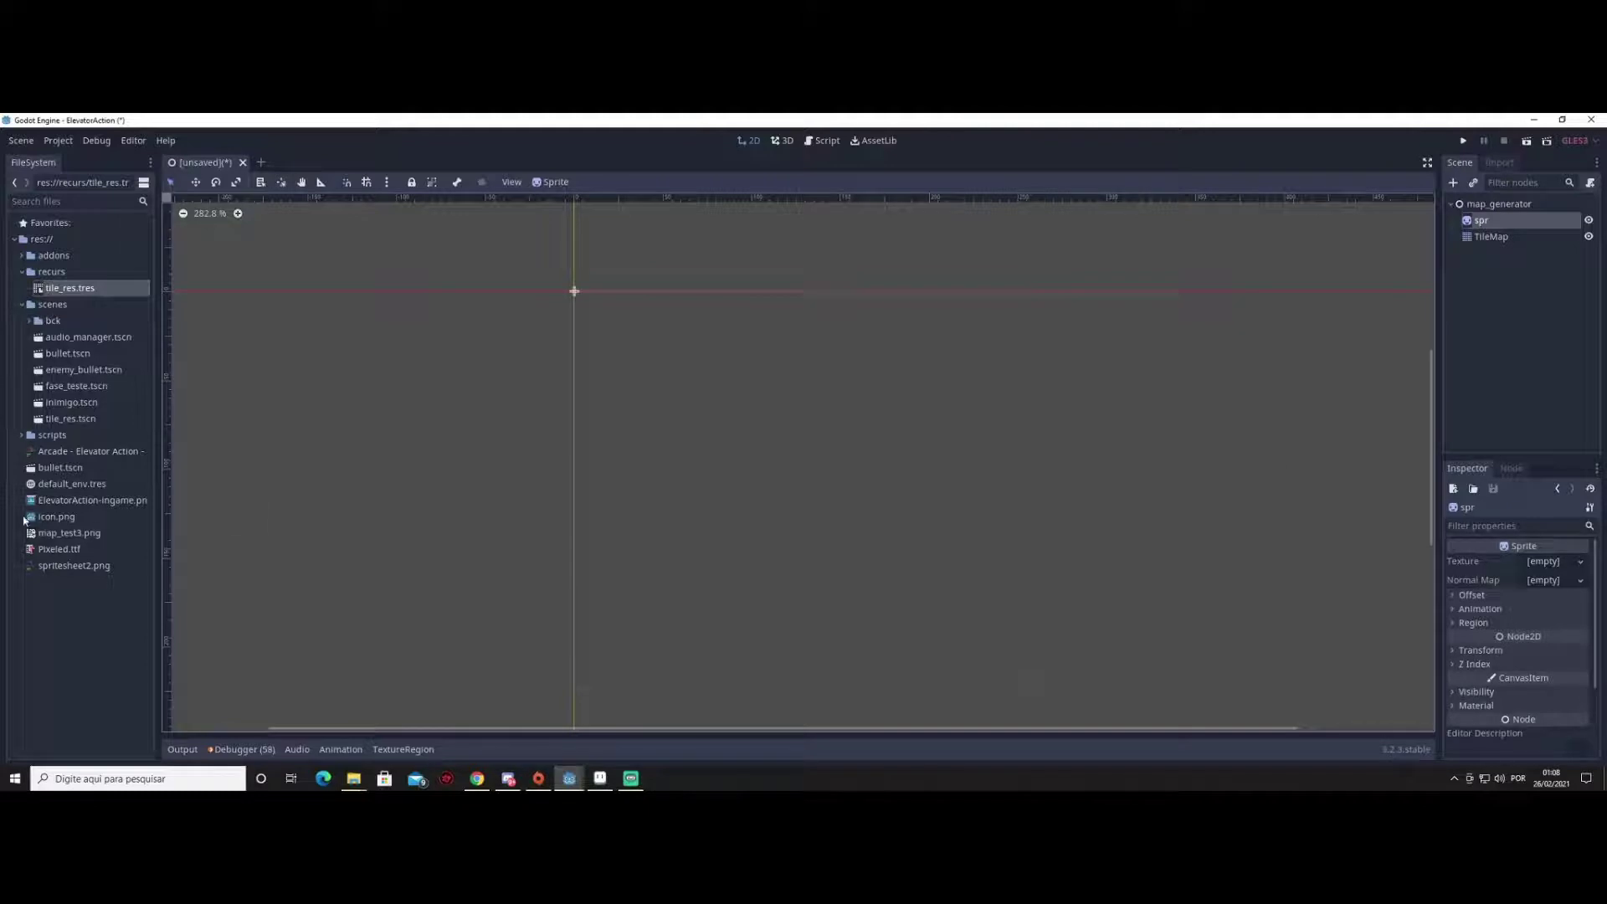
Give spr the map_test3.png texture snapped to the origin and view its Import settings
{"action": "left_click_drag", "start_coordinate": [52, 536], "coordinate": [1547, 560]}
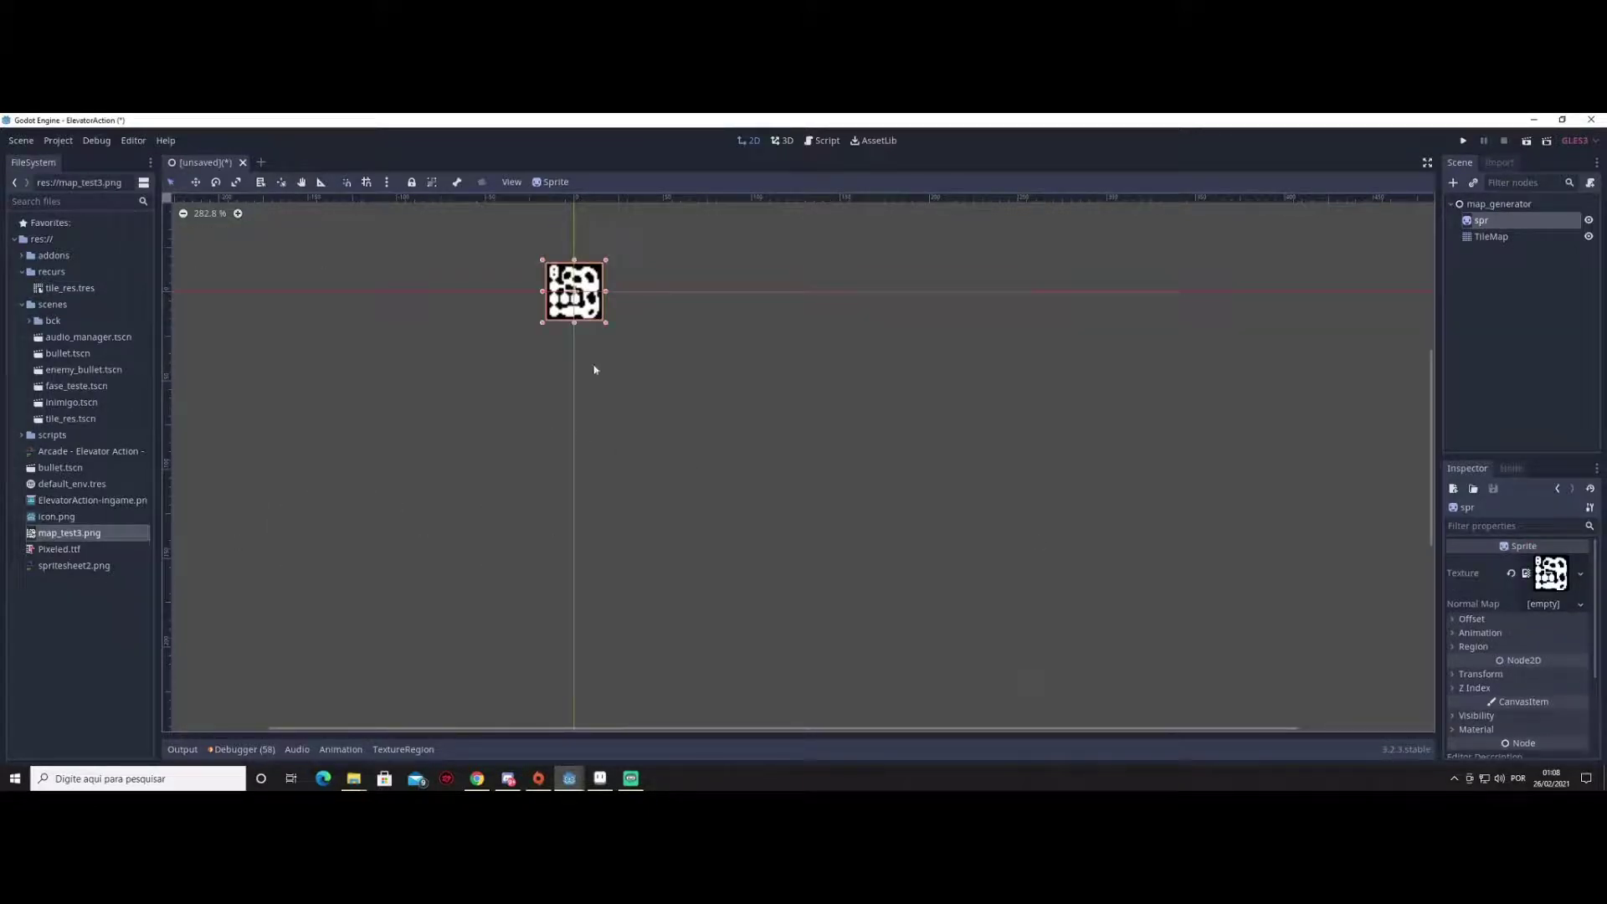
{"action": "left_click_drag", "start_coordinate": [595, 369], "coordinate": [628, 402]}
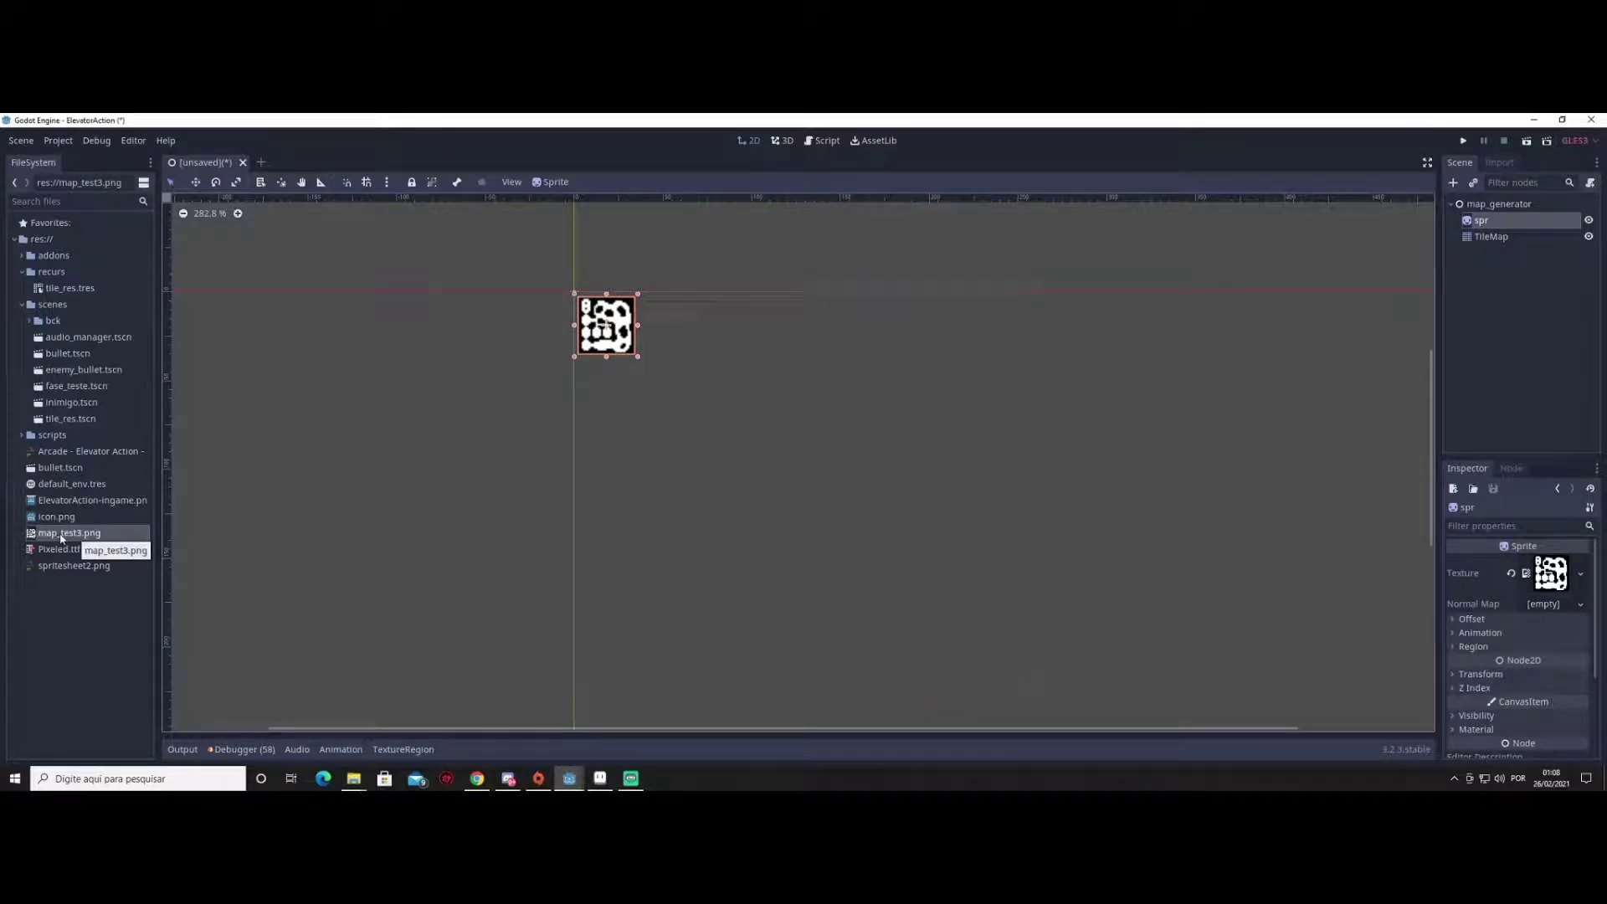
{"action": "left_click", "coordinate": [1500, 162]}
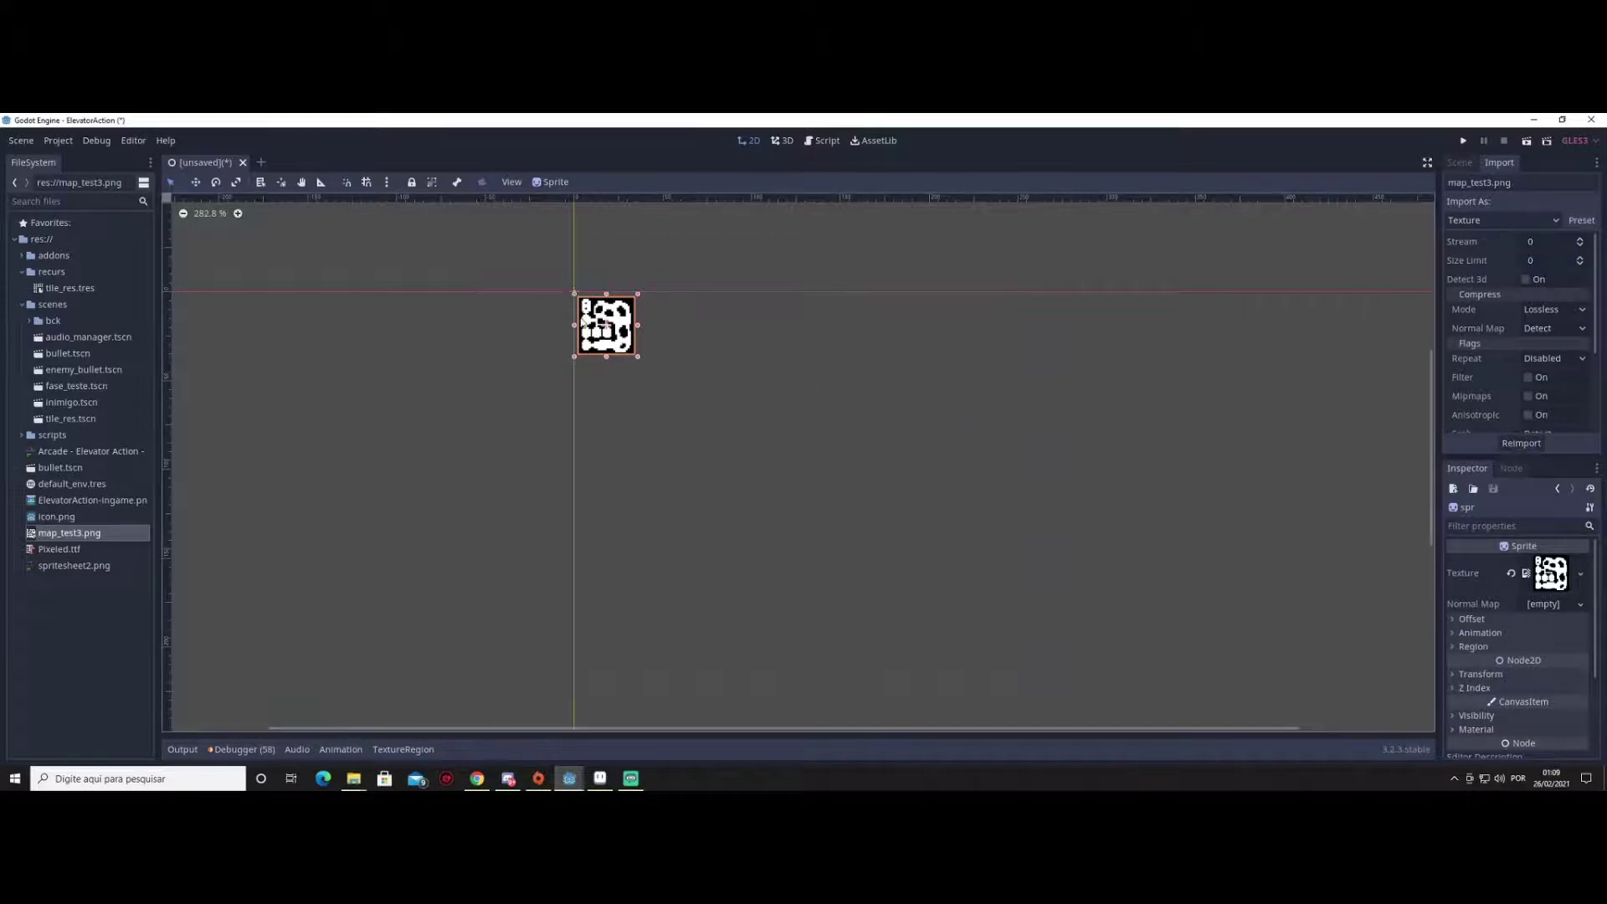
{"action": "scroll", "coordinate": [584, 322], "scroll_direction": "up", "scroll_amount": 1}
{"action": "scroll", "coordinate": [602, 310], "scroll_direction": "up", "scroll_amount": 5}
{"action": "scroll", "coordinate": [644, 285], "scroll_direction": "up", "scroll_amount": 4}
{"action": "scroll", "coordinate": [677, 264], "scroll_direction": "up", "scroll_amount": 2}
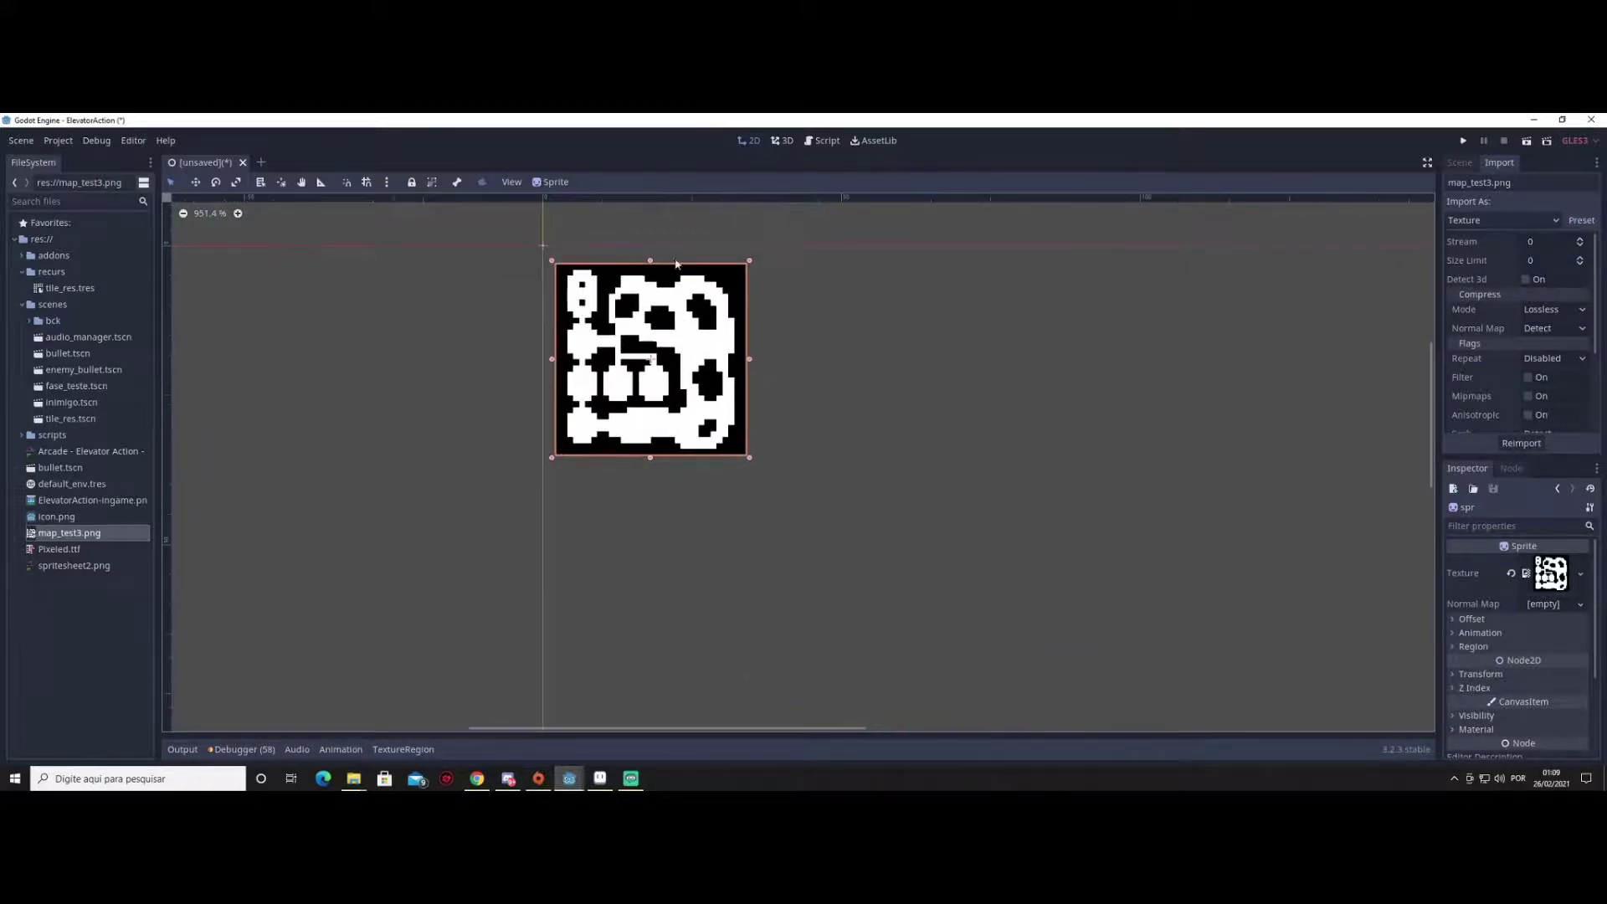
{"action": "scroll", "coordinate": [682, 284], "scroll_direction": "down", "scroll_amount": 2}
{"action": "scroll", "coordinate": [711, 334], "scroll_direction": "down", "scroll_amount": 5}
{"action": "scroll", "coordinate": [736, 373], "scroll_direction": "down", "scroll_amount": 2}
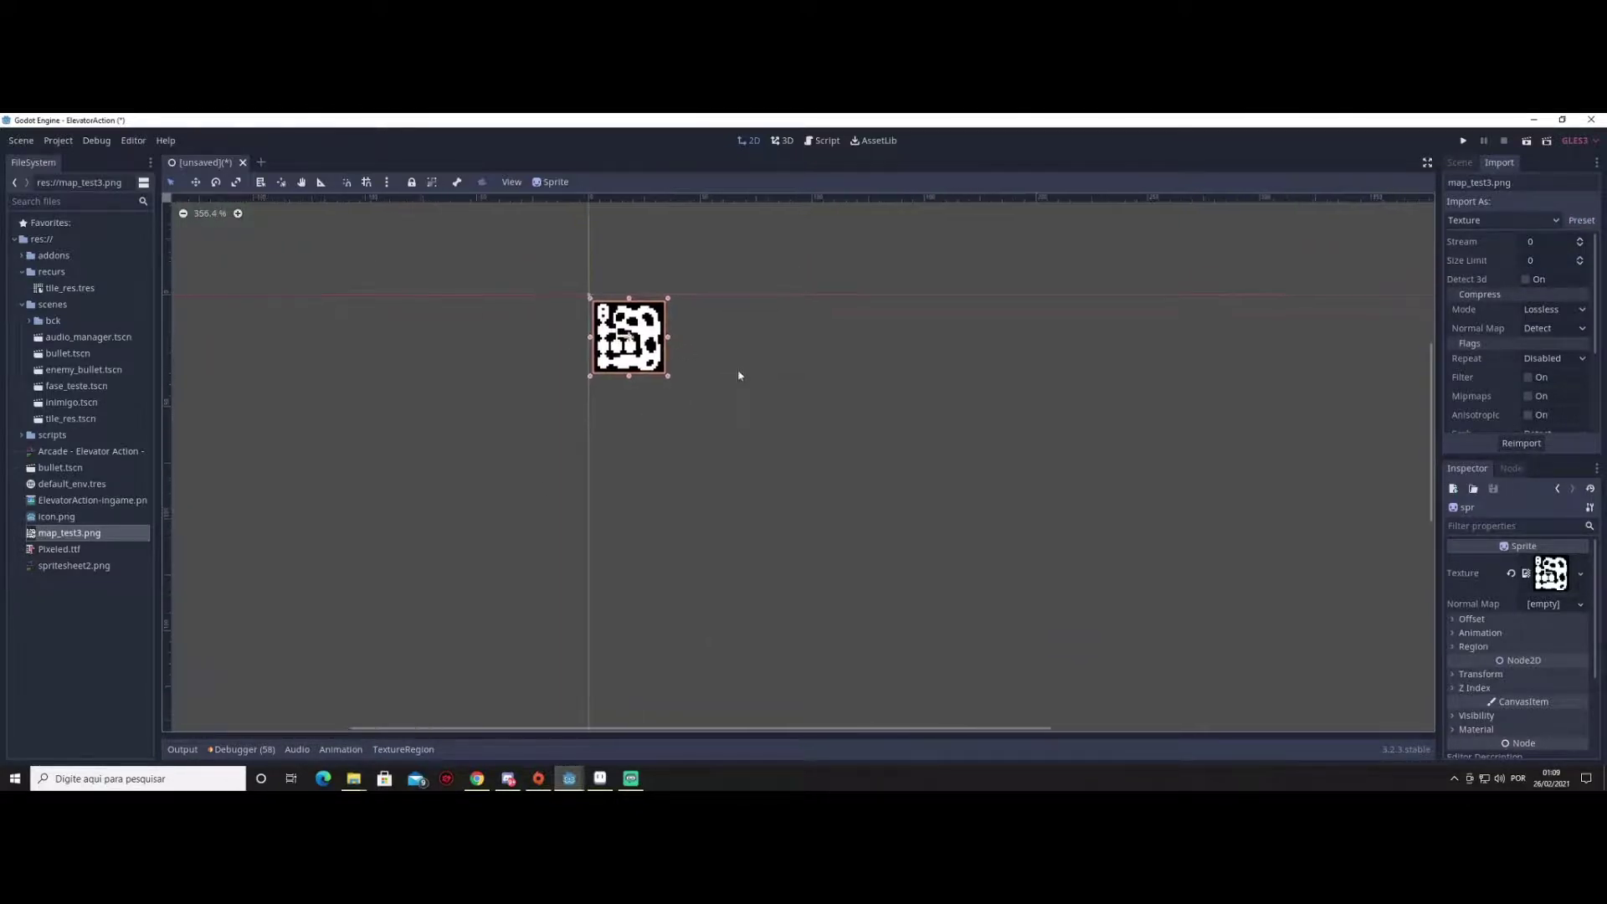
{"action": "middle_click_drag", "start_coordinate": [738, 375], "coordinate": [711, 305]}
{"action": "scroll", "coordinate": [663, 318], "scroll_direction": "down", "scroll_amount": 1}
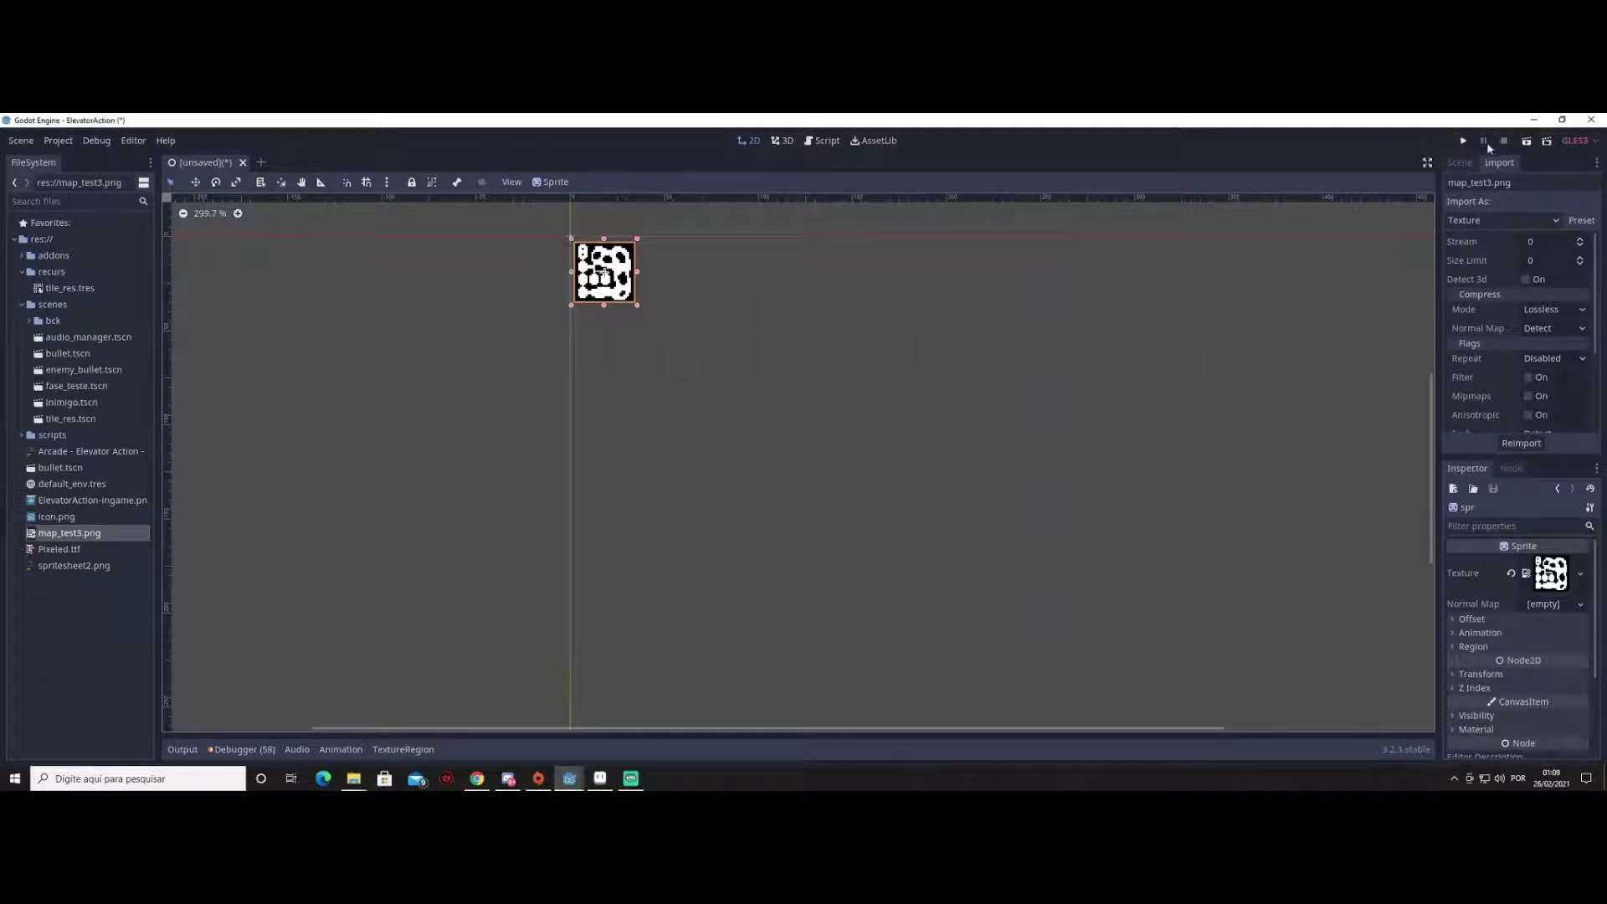
Attach a new map_generator.gd script, saved in res://scripts, to the map_generator node
{"action": "left_click", "coordinate": [1461, 163]}
{"action": "left_click", "coordinate": [1498, 204]}
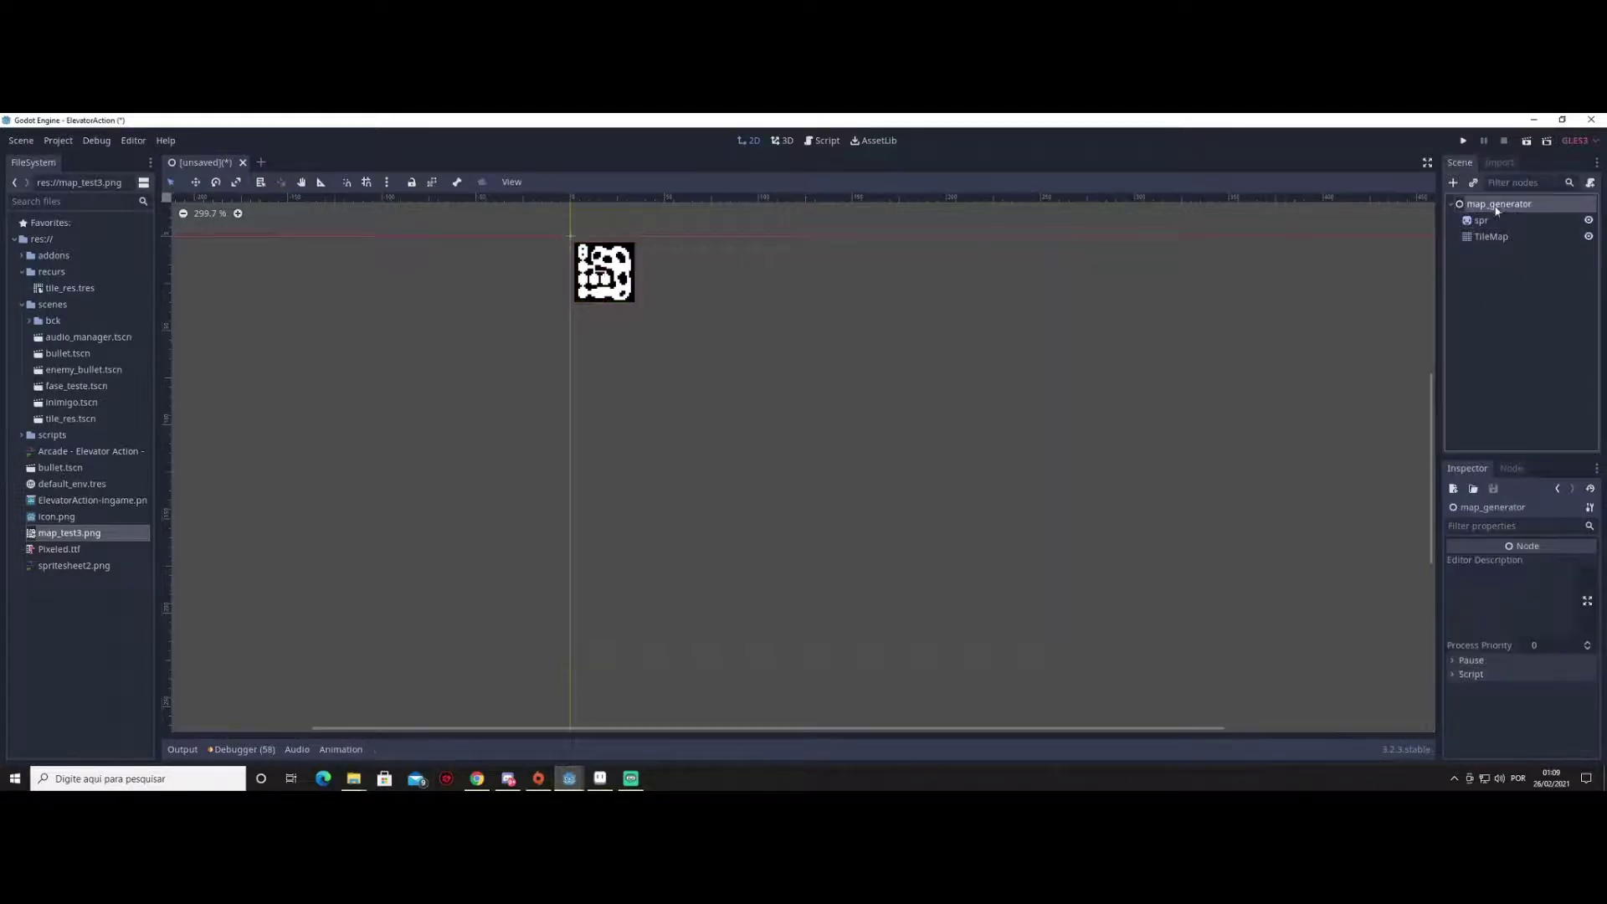
{"action": "left_click", "coordinate": [1590, 182]}
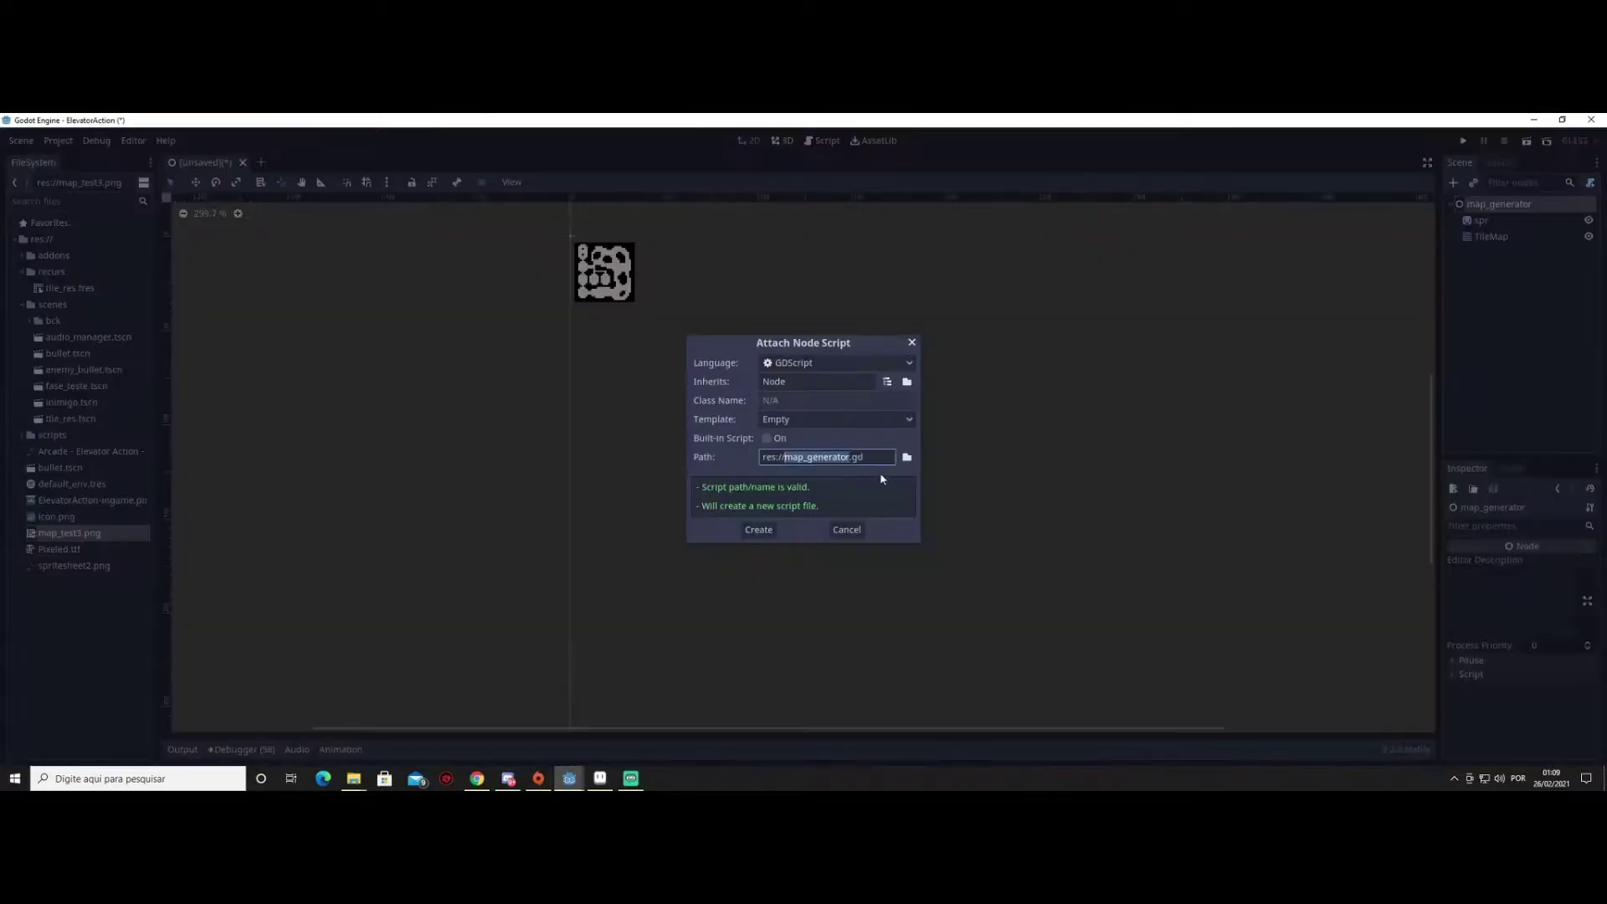
{"action": "left_click", "coordinate": [906, 457]}
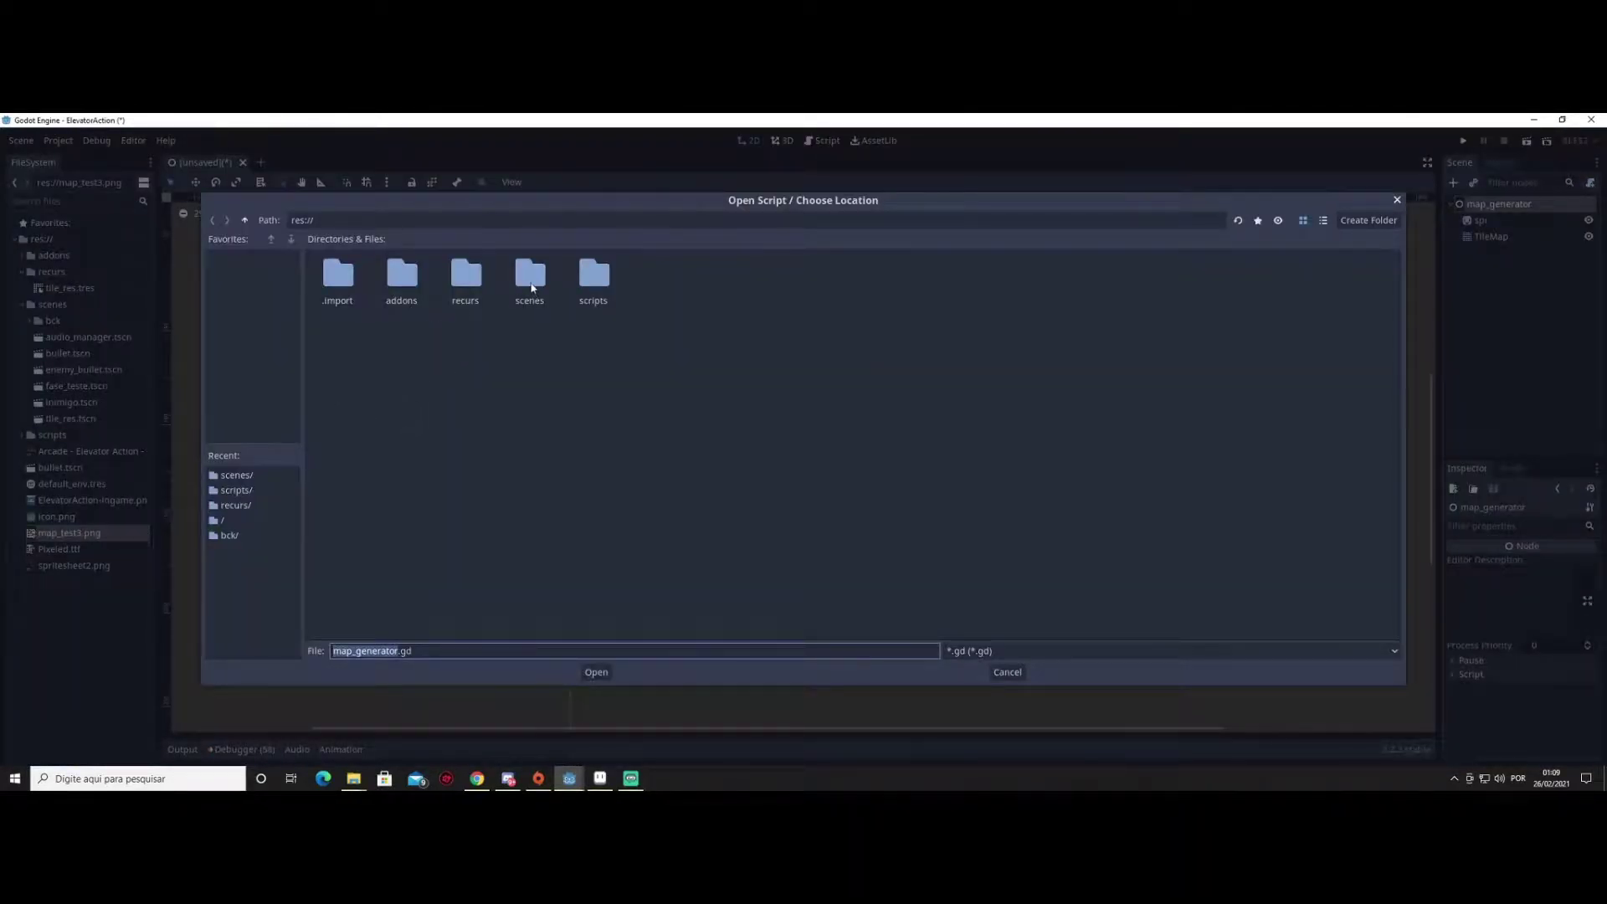
{"action": "left_click", "coordinate": [590, 279]}
{"action": "double_click", "coordinate": [590, 279]}
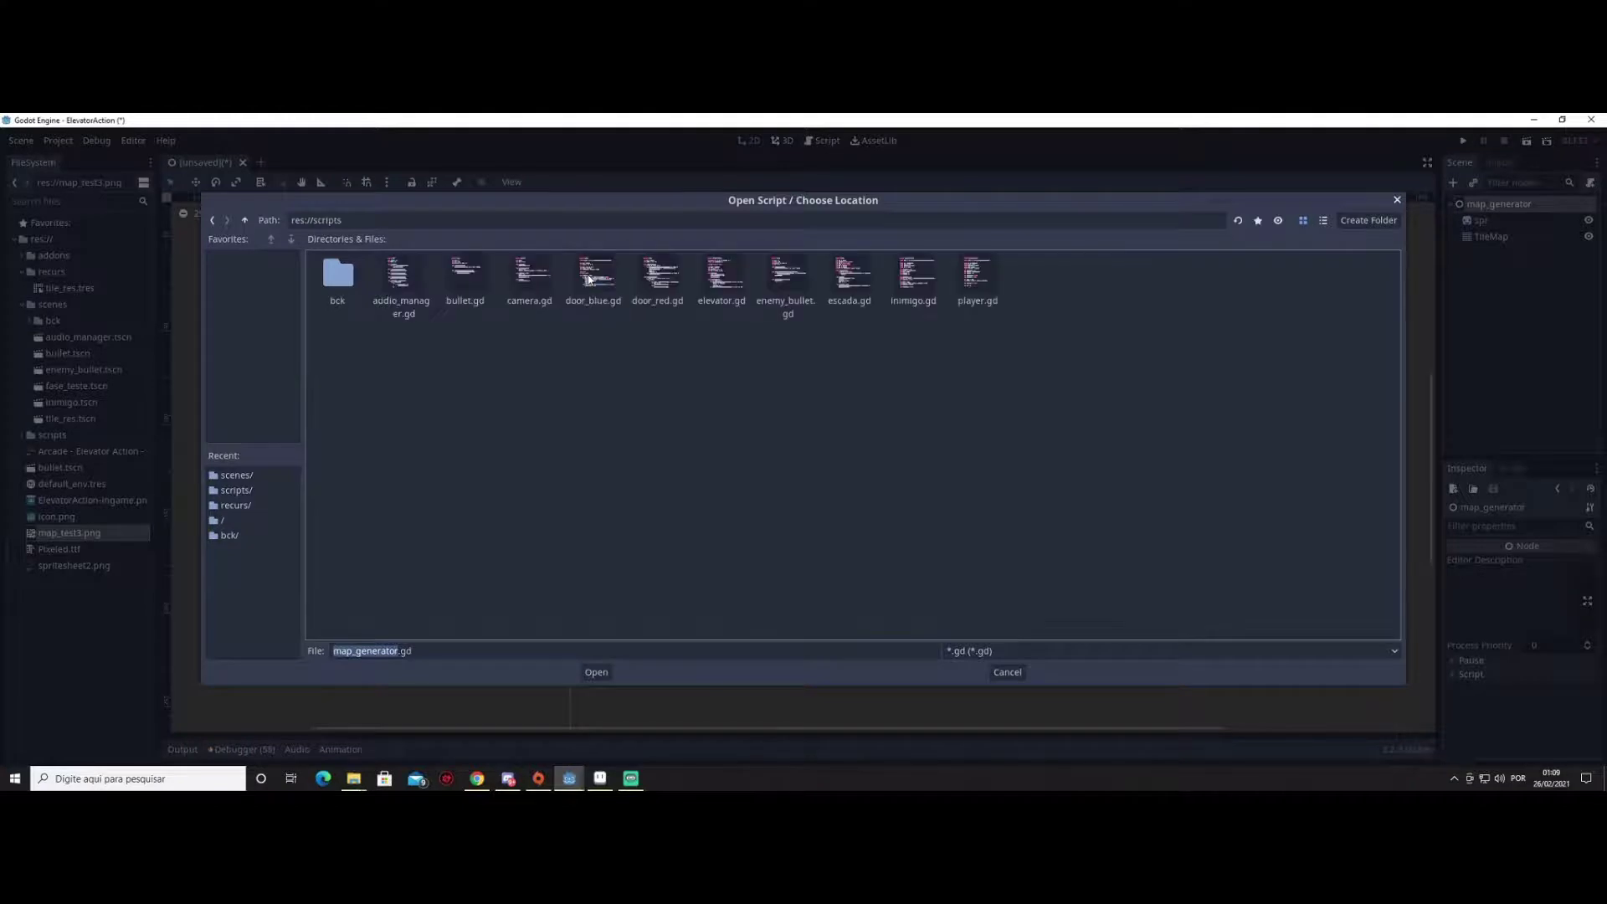
{"action": "left_click", "coordinate": [595, 671]}
{"action": "left_click", "coordinate": [759, 529]}
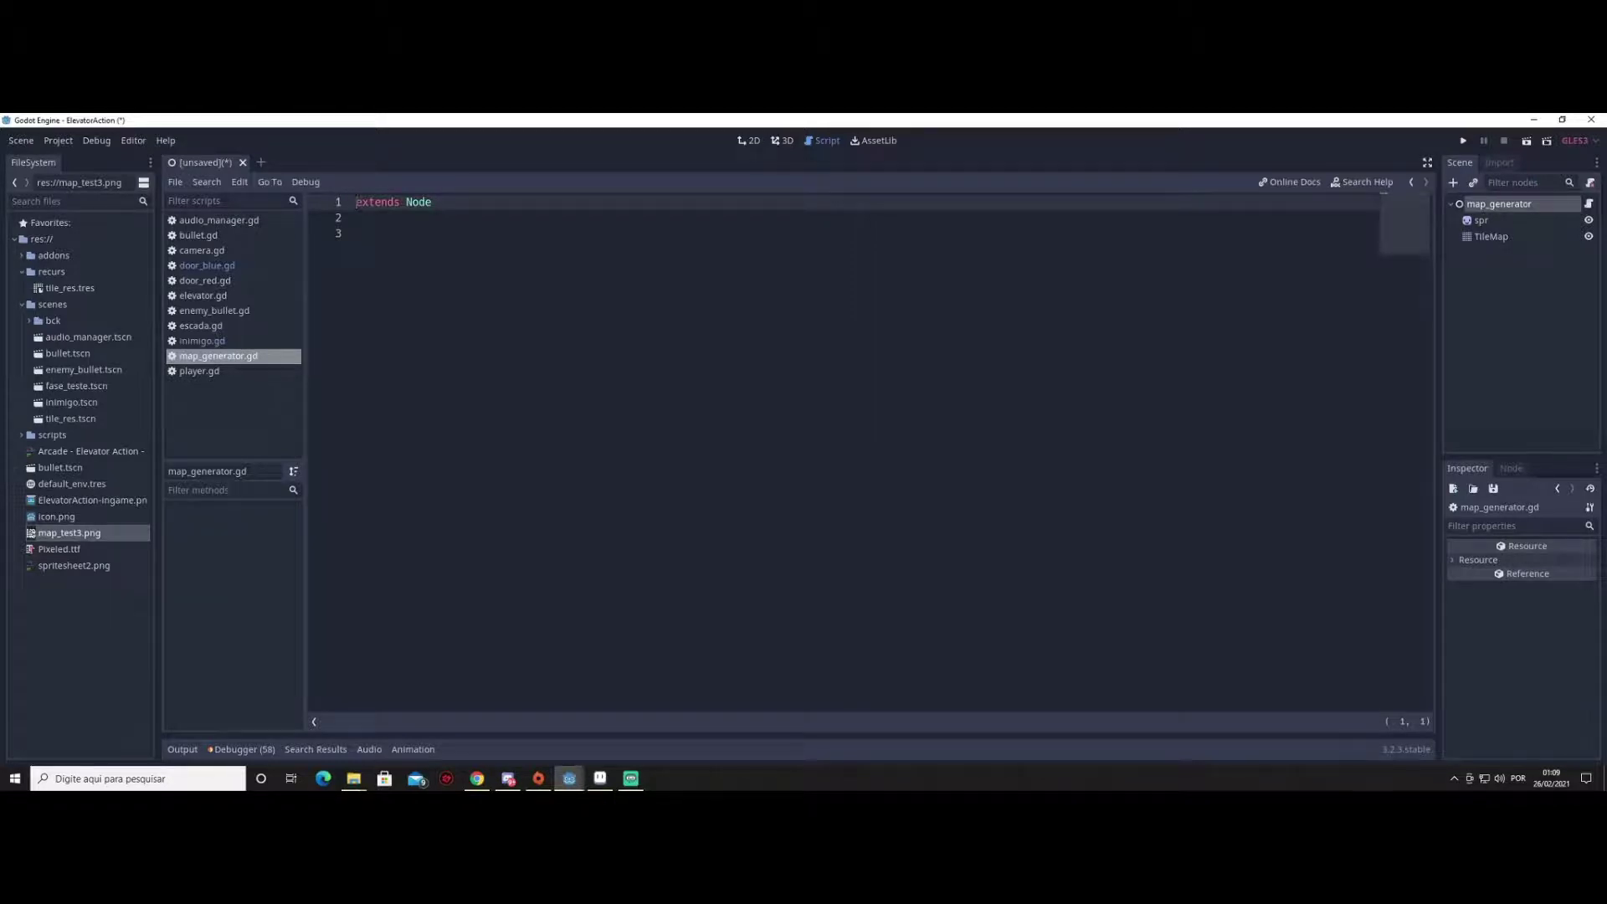
Write onready var map_w = $spr.texture.get_width() in map_generator.gd
{"action": "key", "text": "ctrl+F1"}
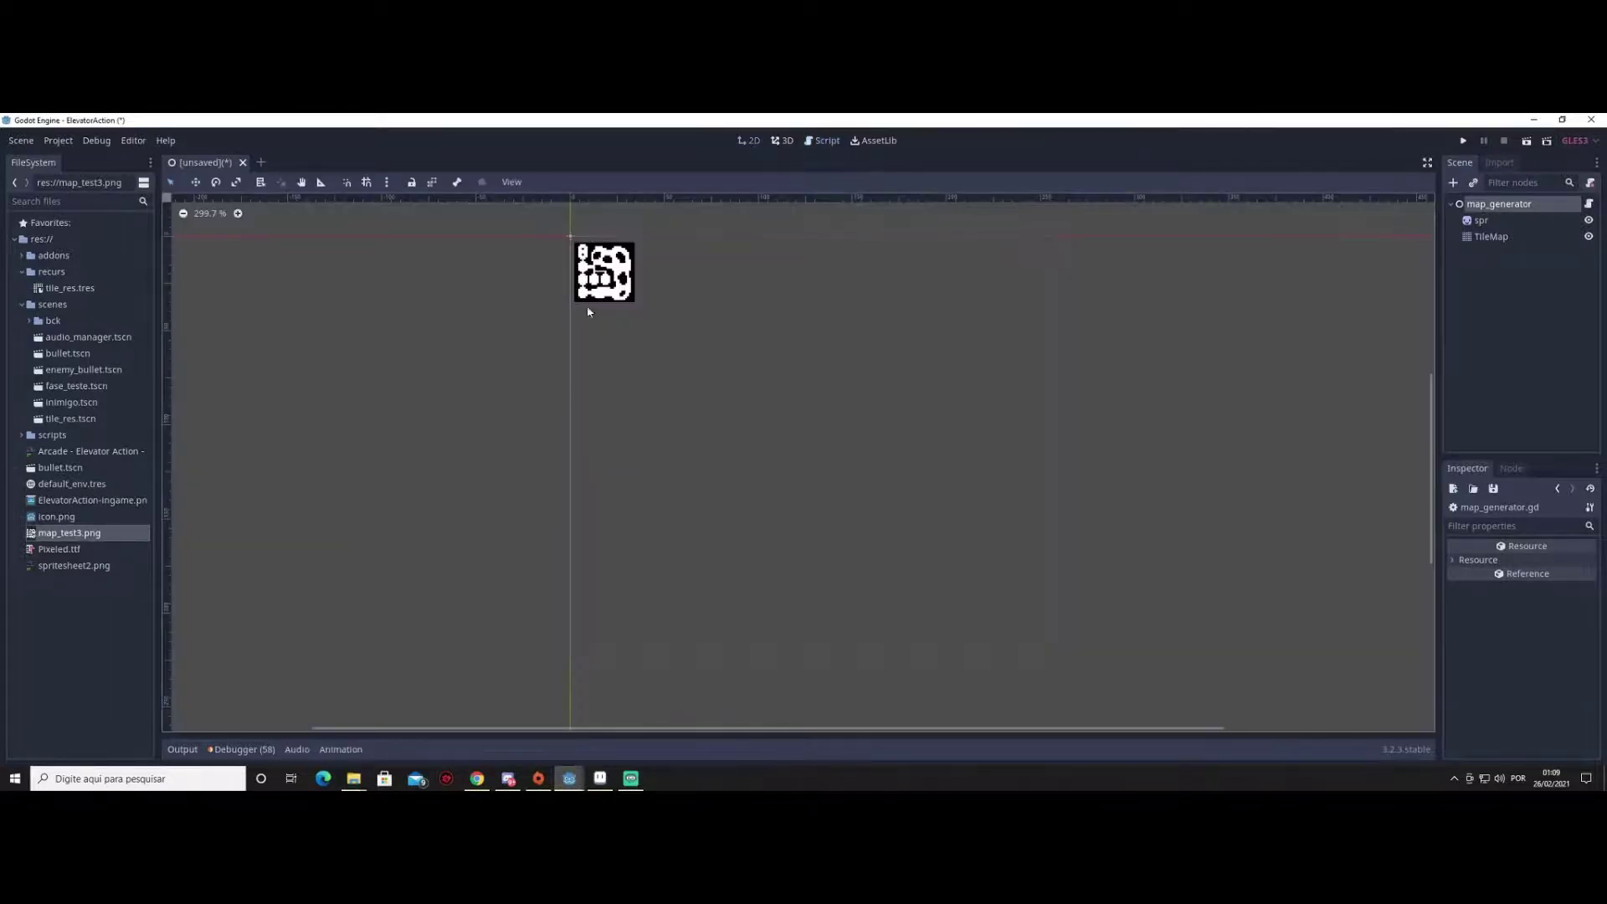
{"action": "scroll", "coordinate": [572, 247], "scroll_direction": "up", "scroll_amount": 3}
{"action": "scroll", "coordinate": [582, 245], "scroll_direction": "up", "scroll_amount": 3}
{"action": "scroll", "coordinate": [591, 245], "scroll_direction": "up", "scroll_amount": 1}
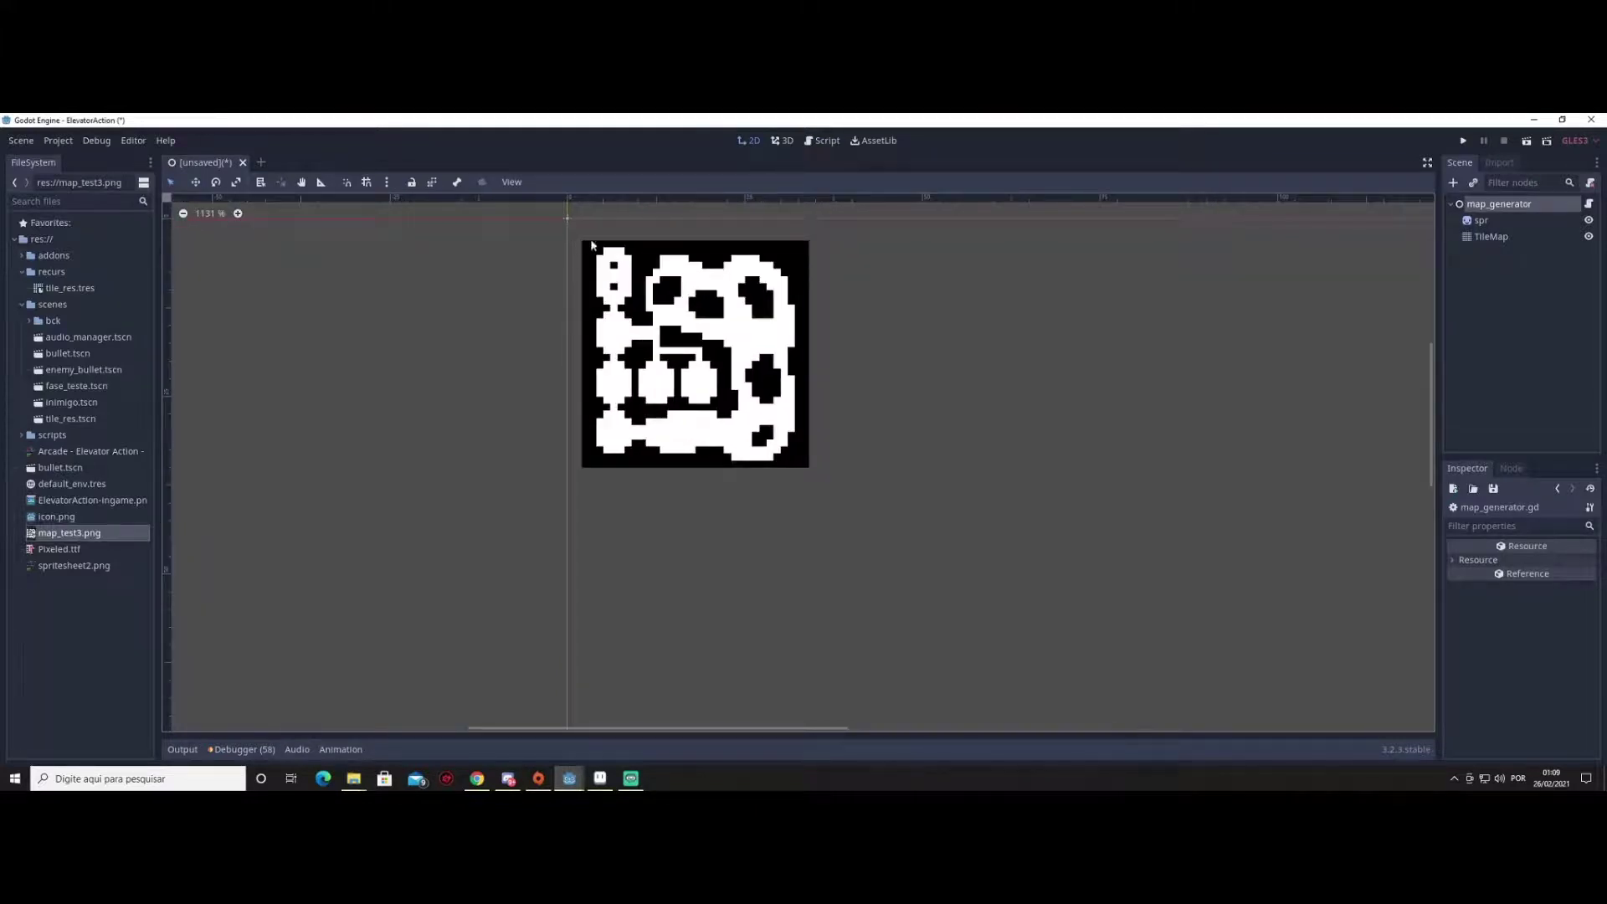
{"action": "left_click", "coordinate": [822, 140]}
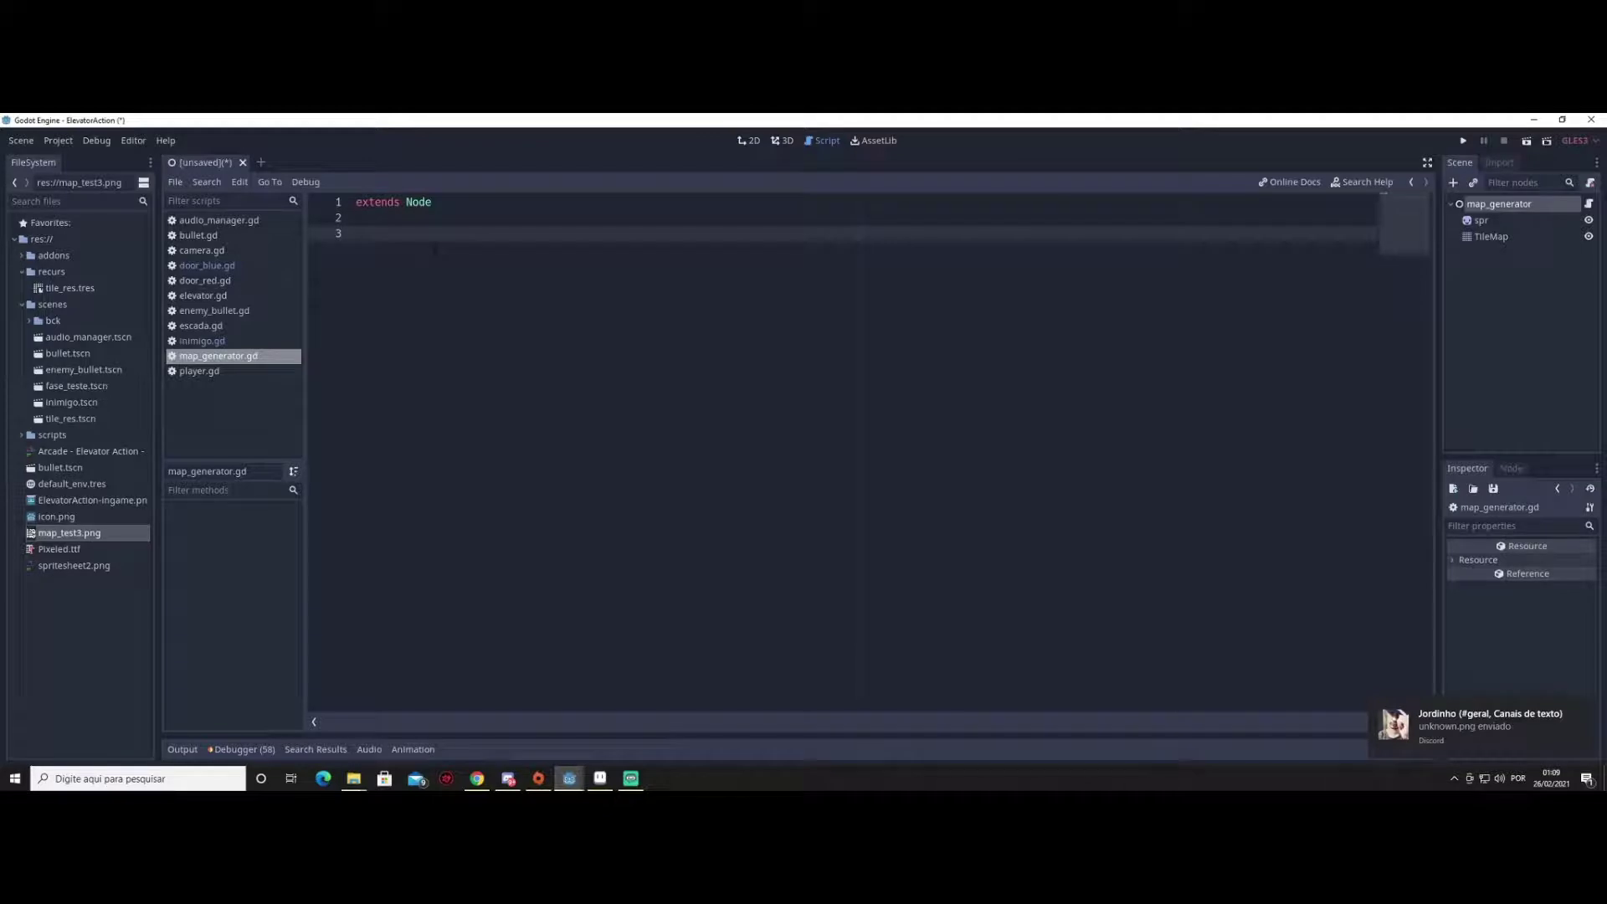
{"action": "type", "text": "onr"}
{"action": "key", "text": "Return"}
{"action": "type", "text": "var "}
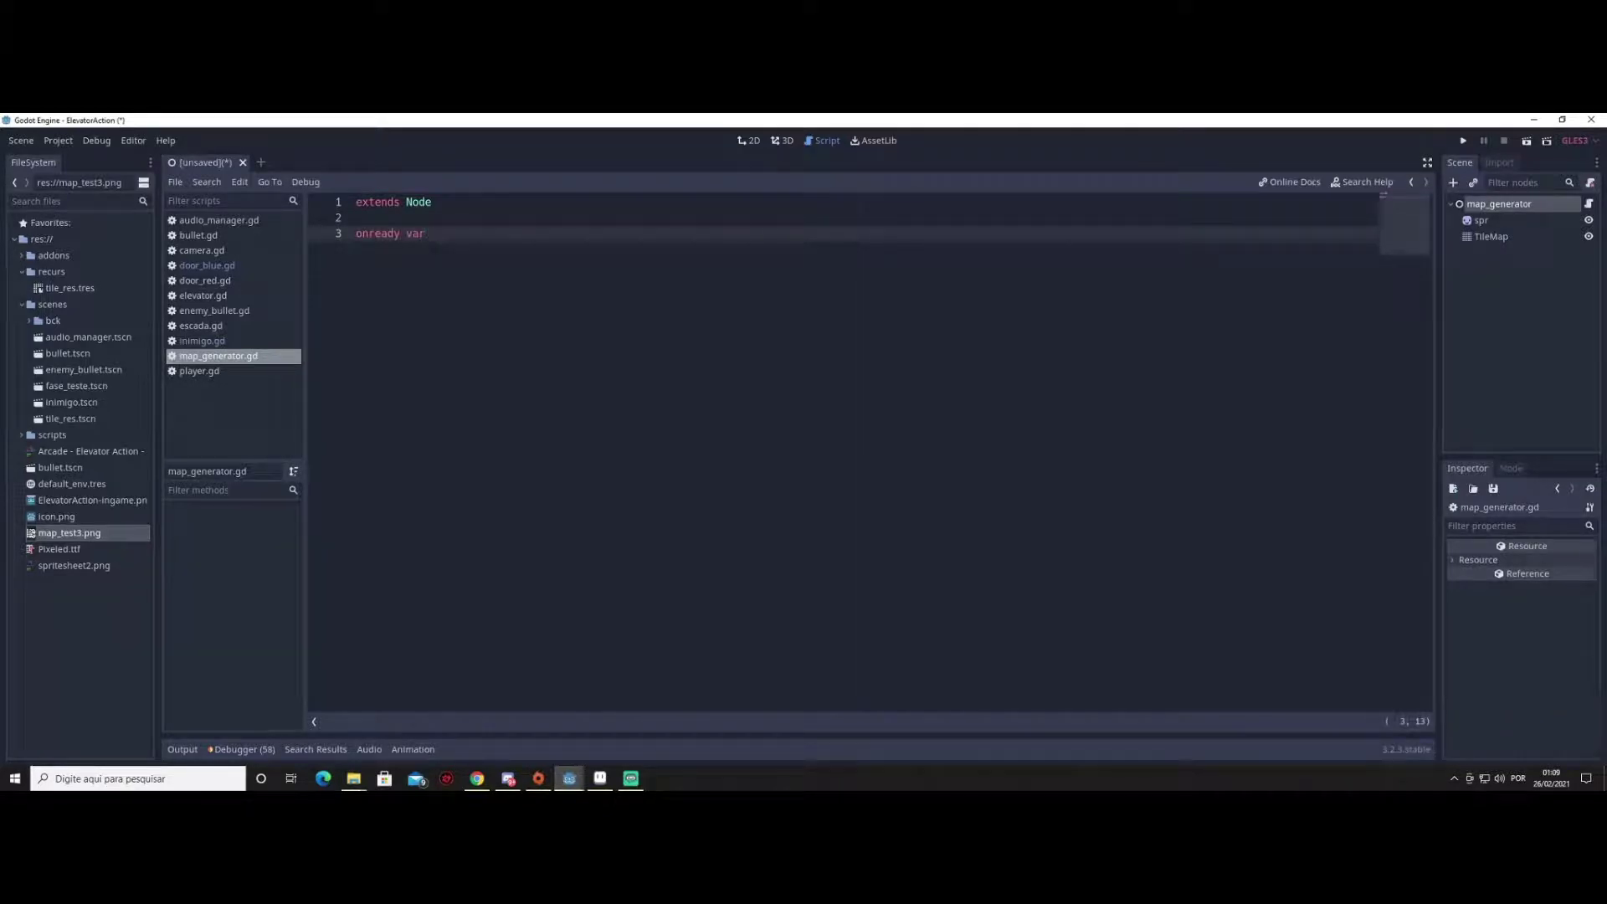
{"action": "type", "text": "map"}
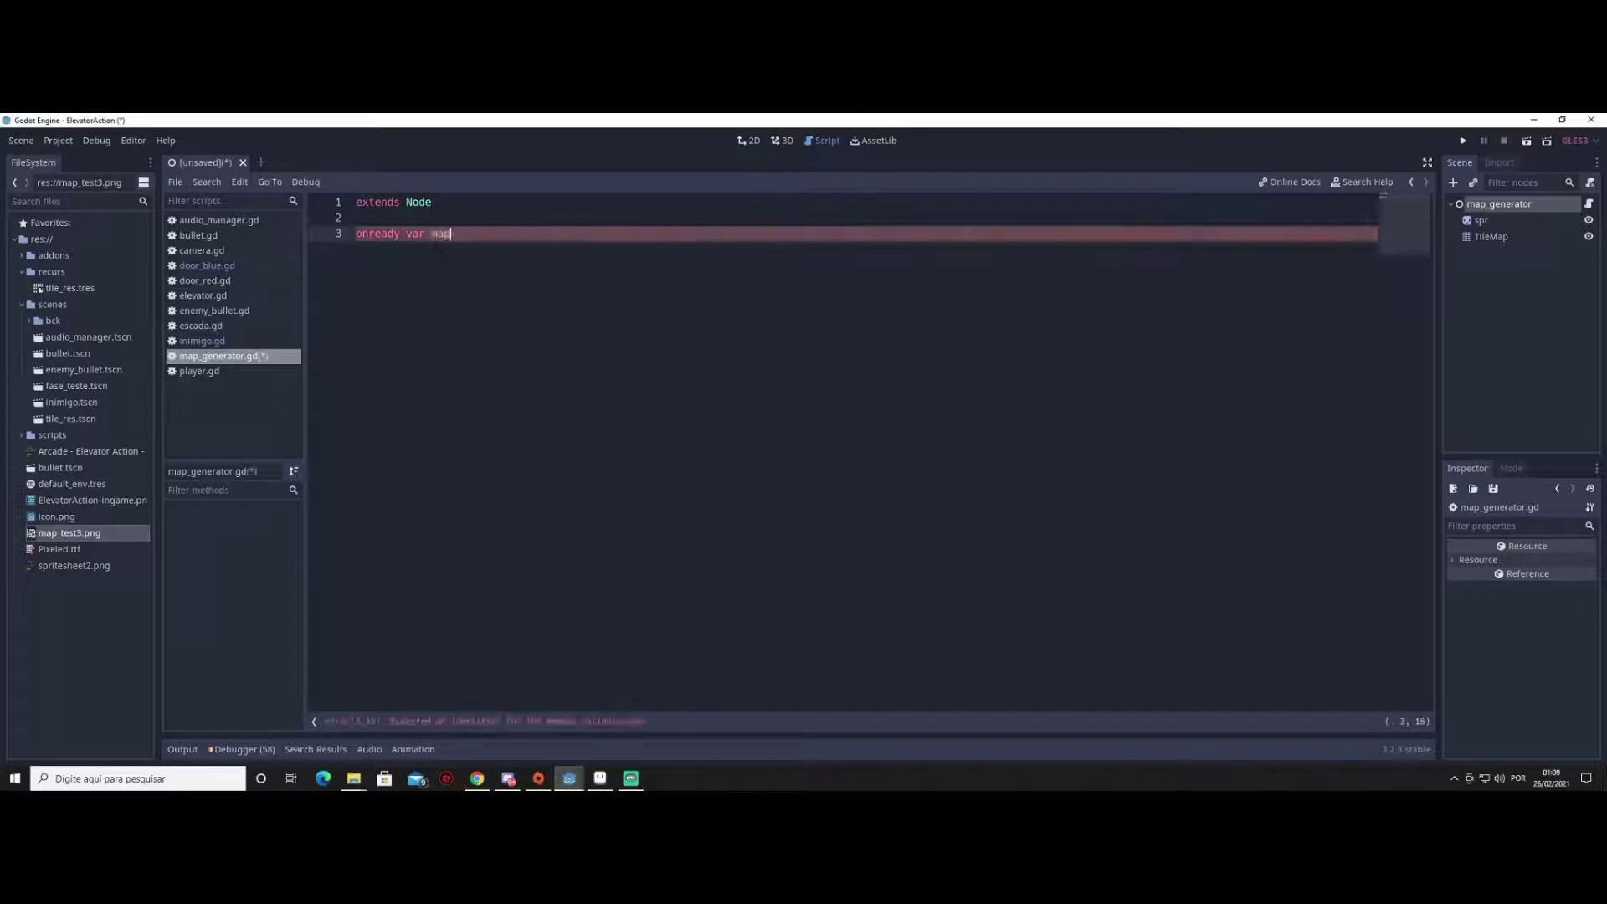
{"action": "type", "text": "_w"}
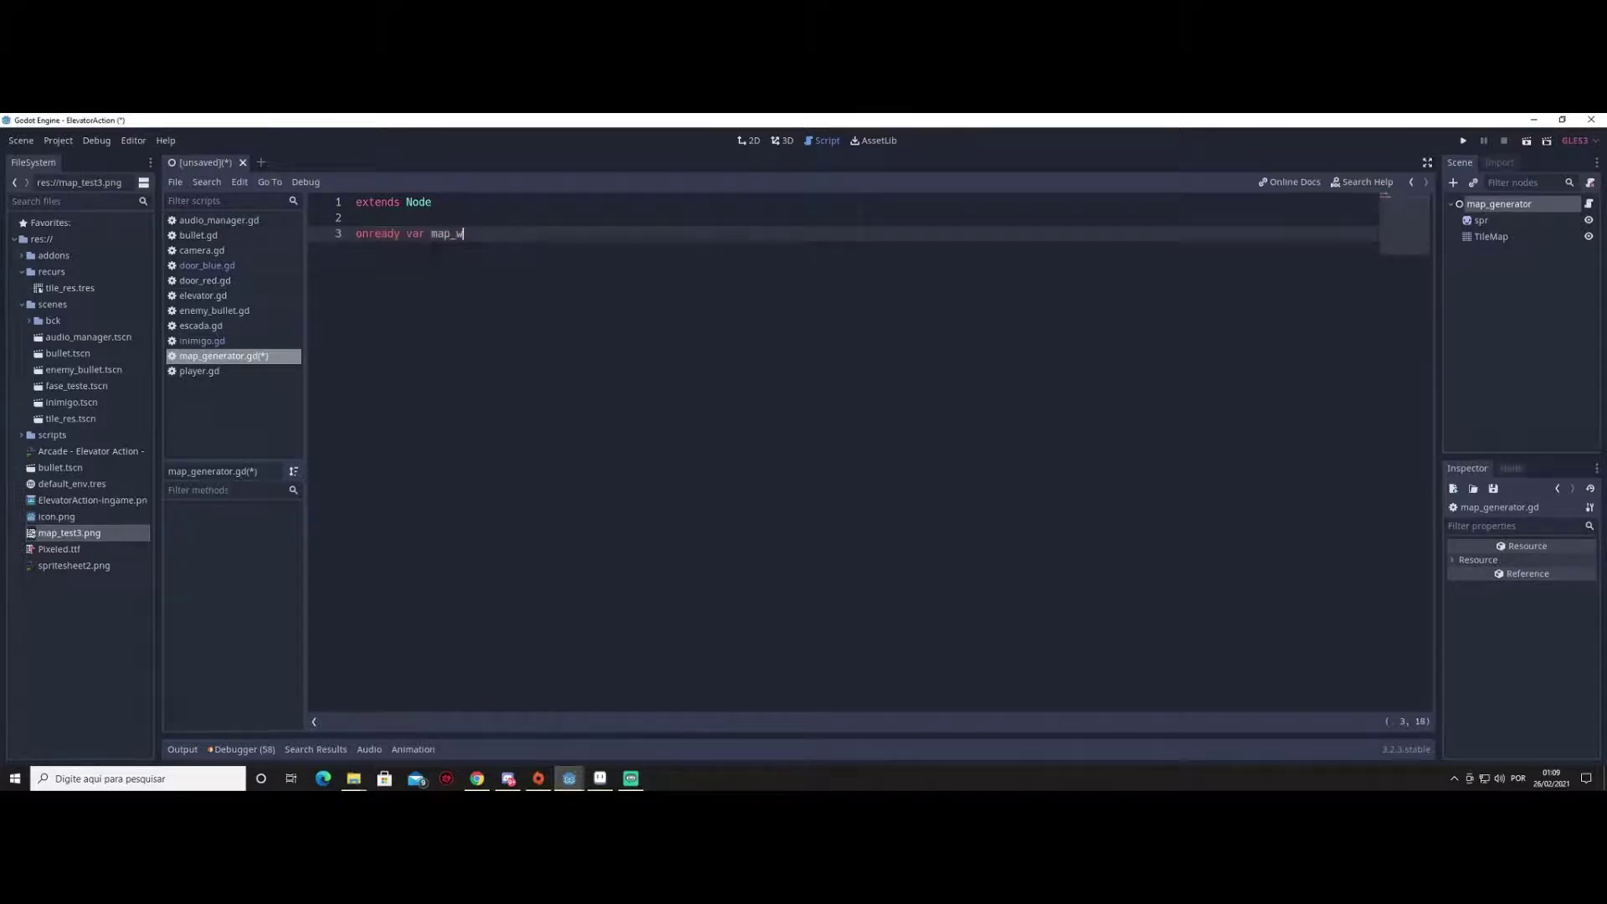
{"action": "type", "text": " ="}
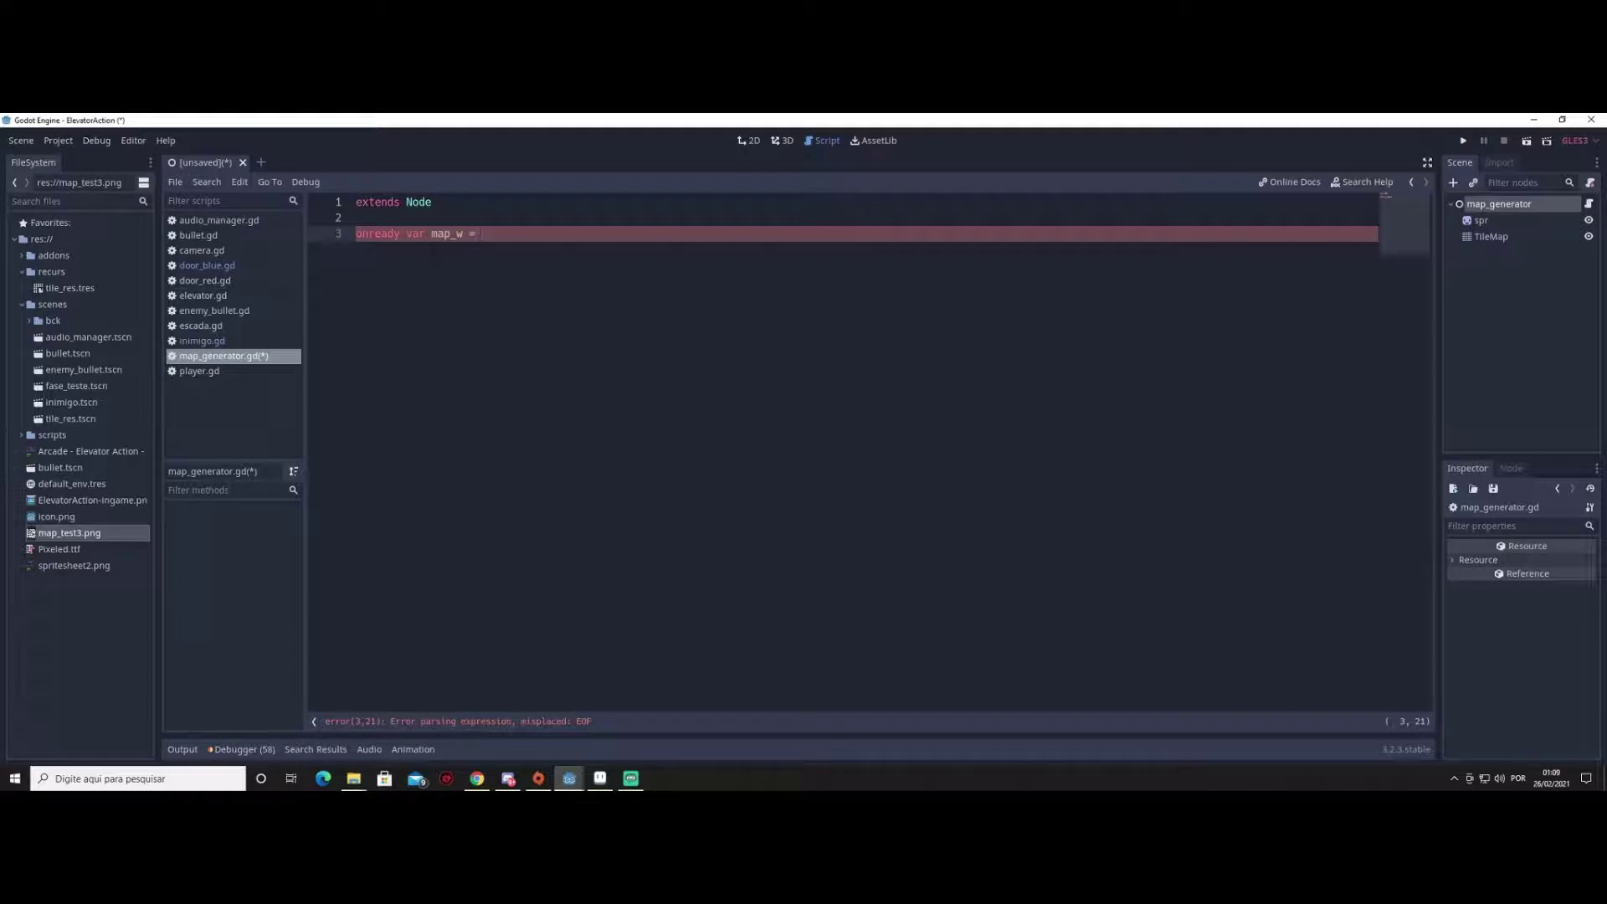
{"action": "type", "text": "$"}
{"action": "type", "text": "spr"}
{"action": "type", "text": ".te"}
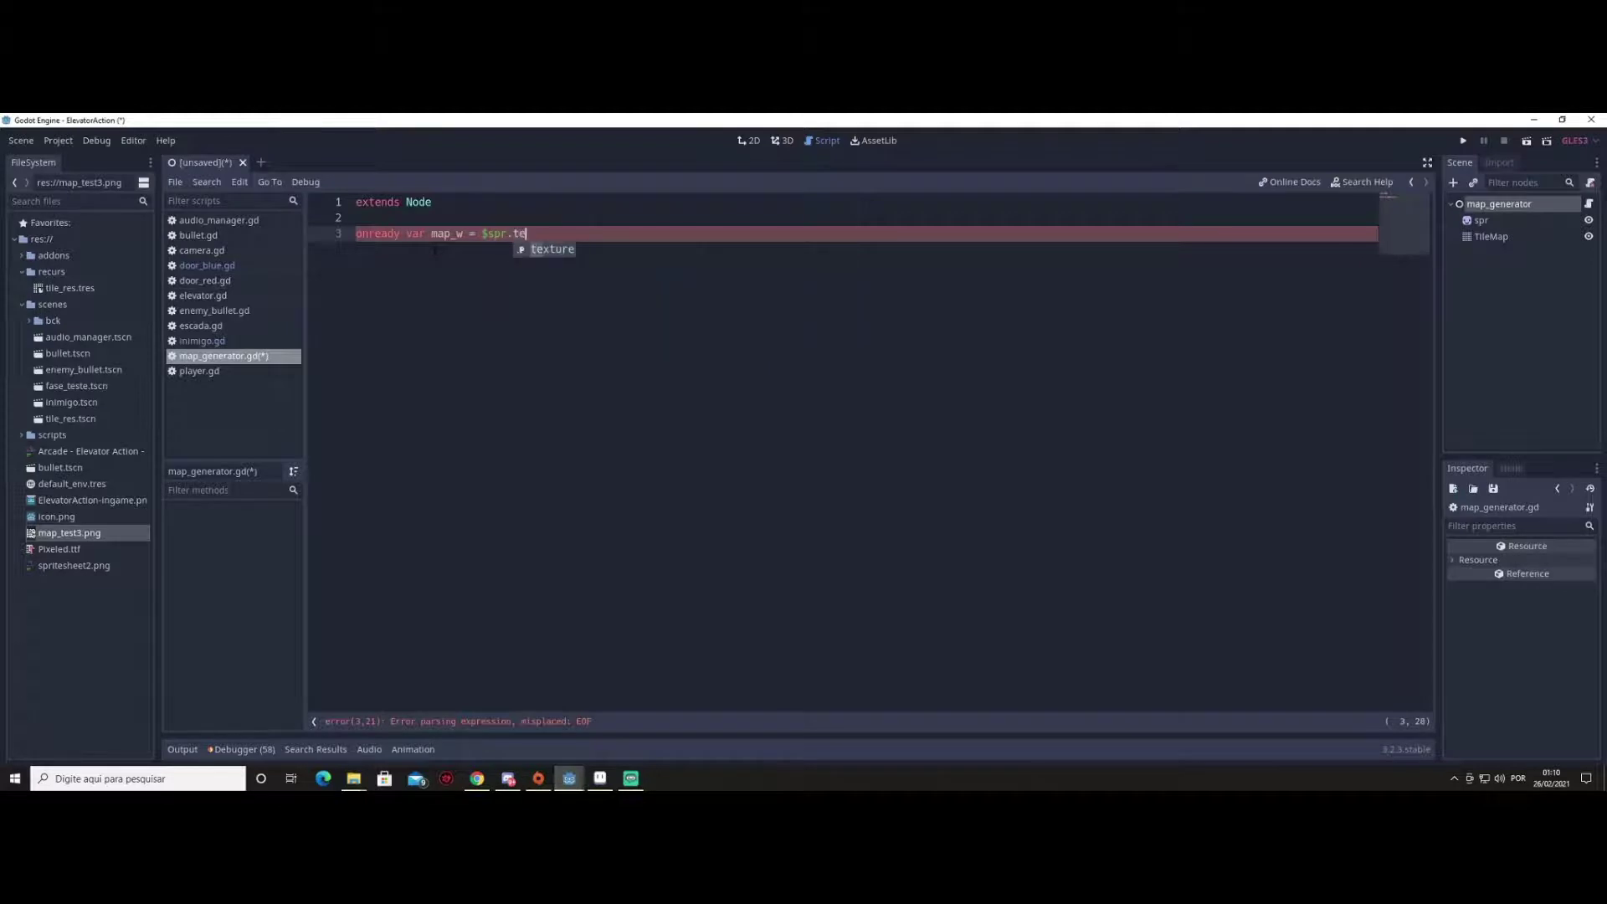
{"action": "key", "text": "Return"}
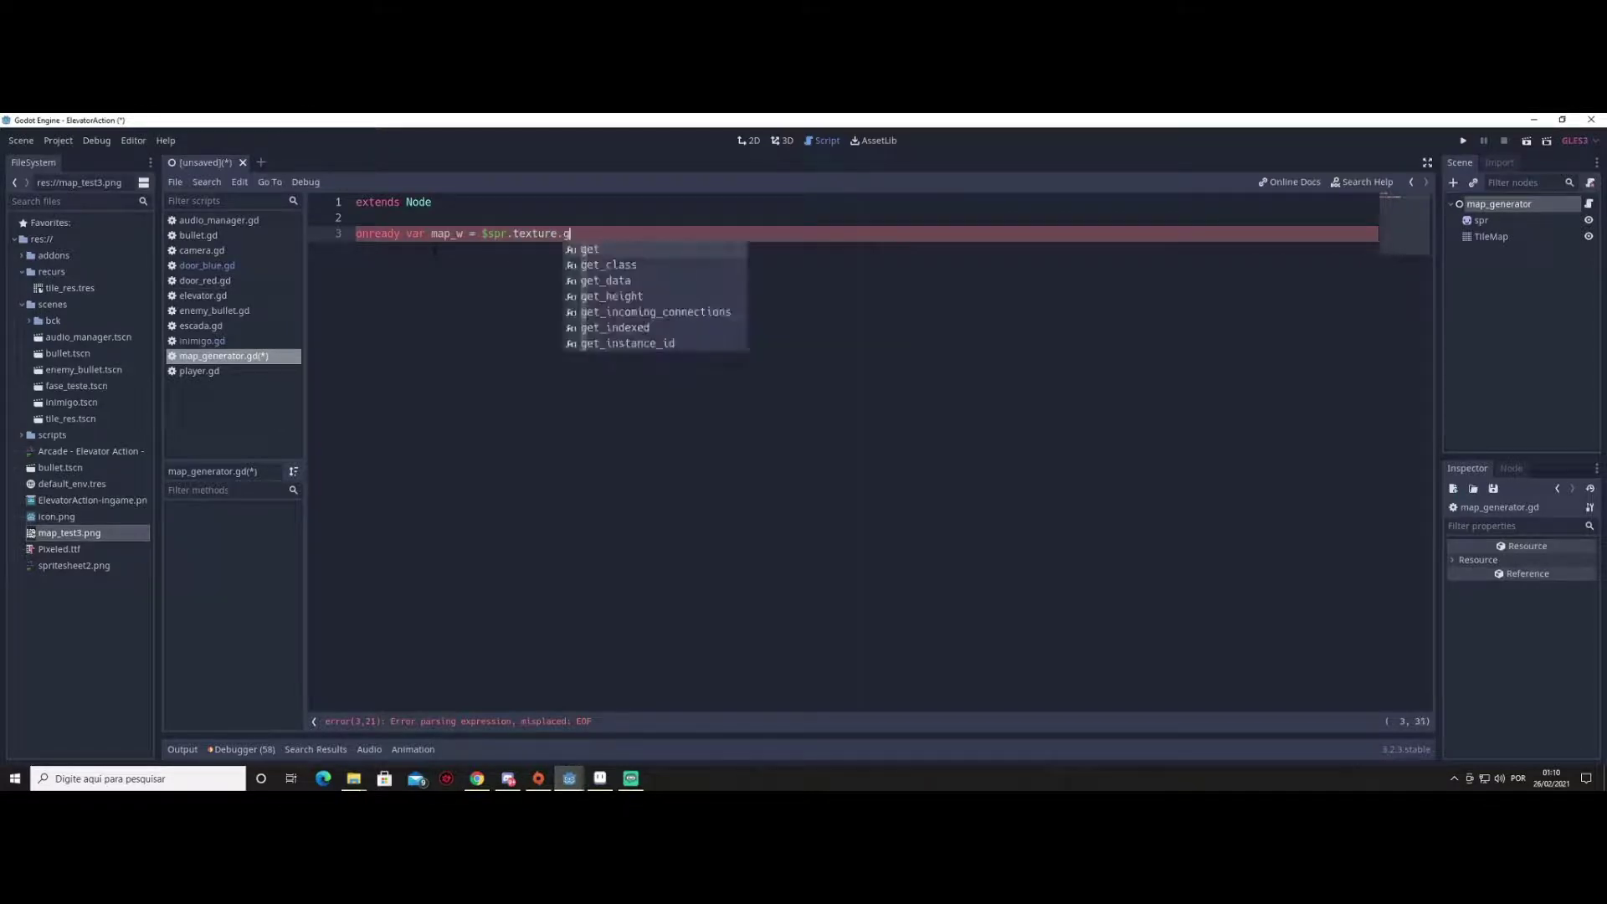
{"action": "type", "text": "get_w"}
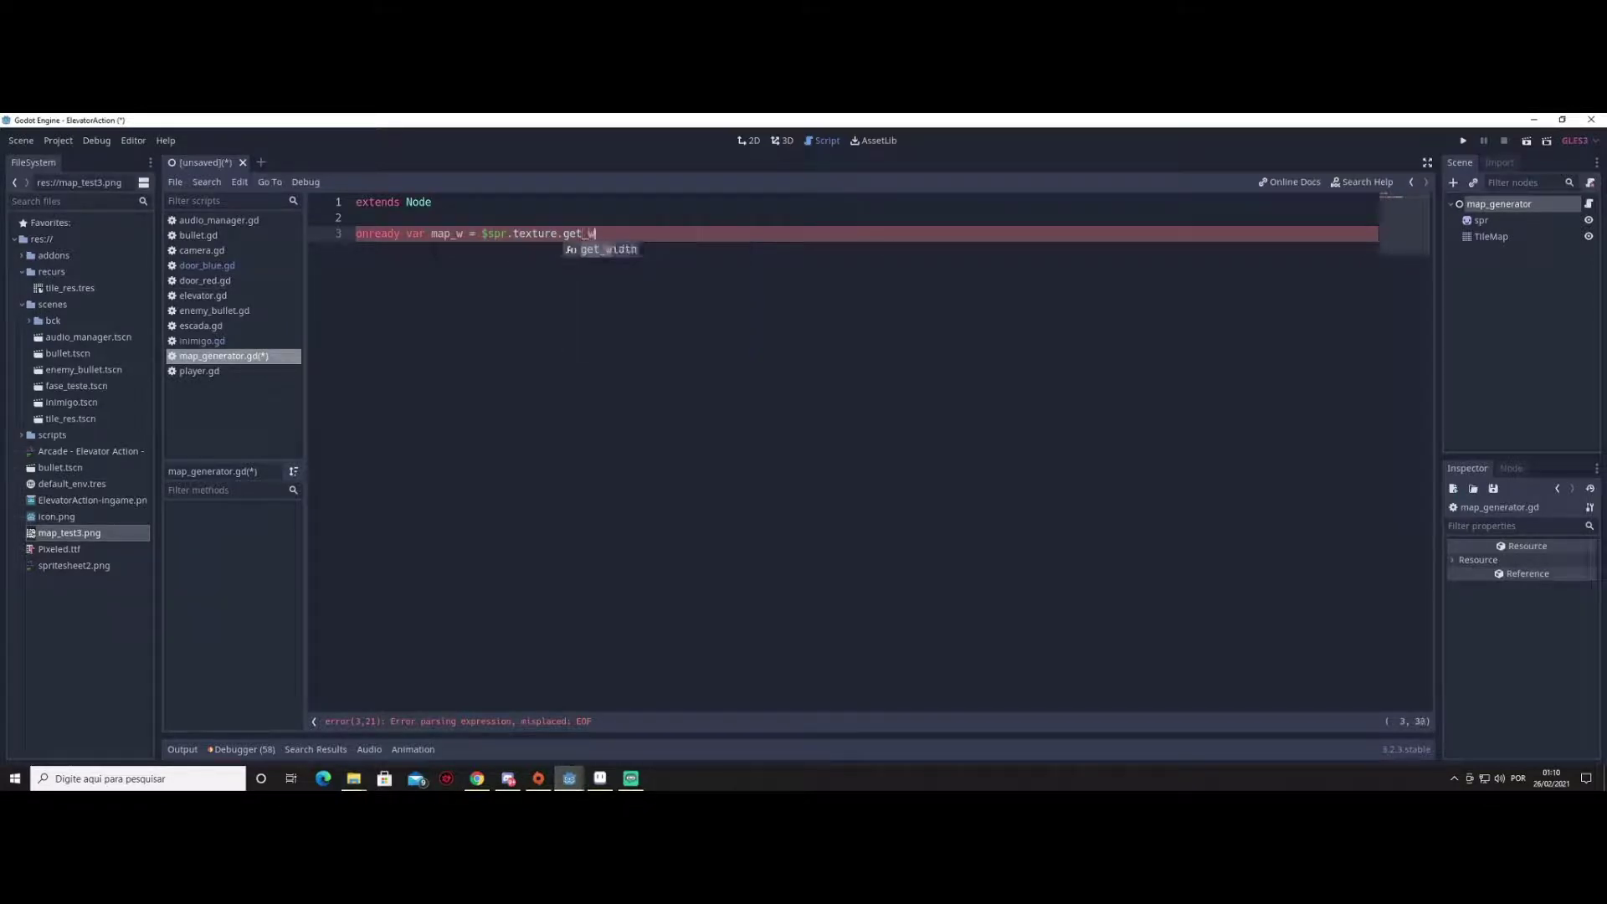
{"action": "key", "text": "Return"}
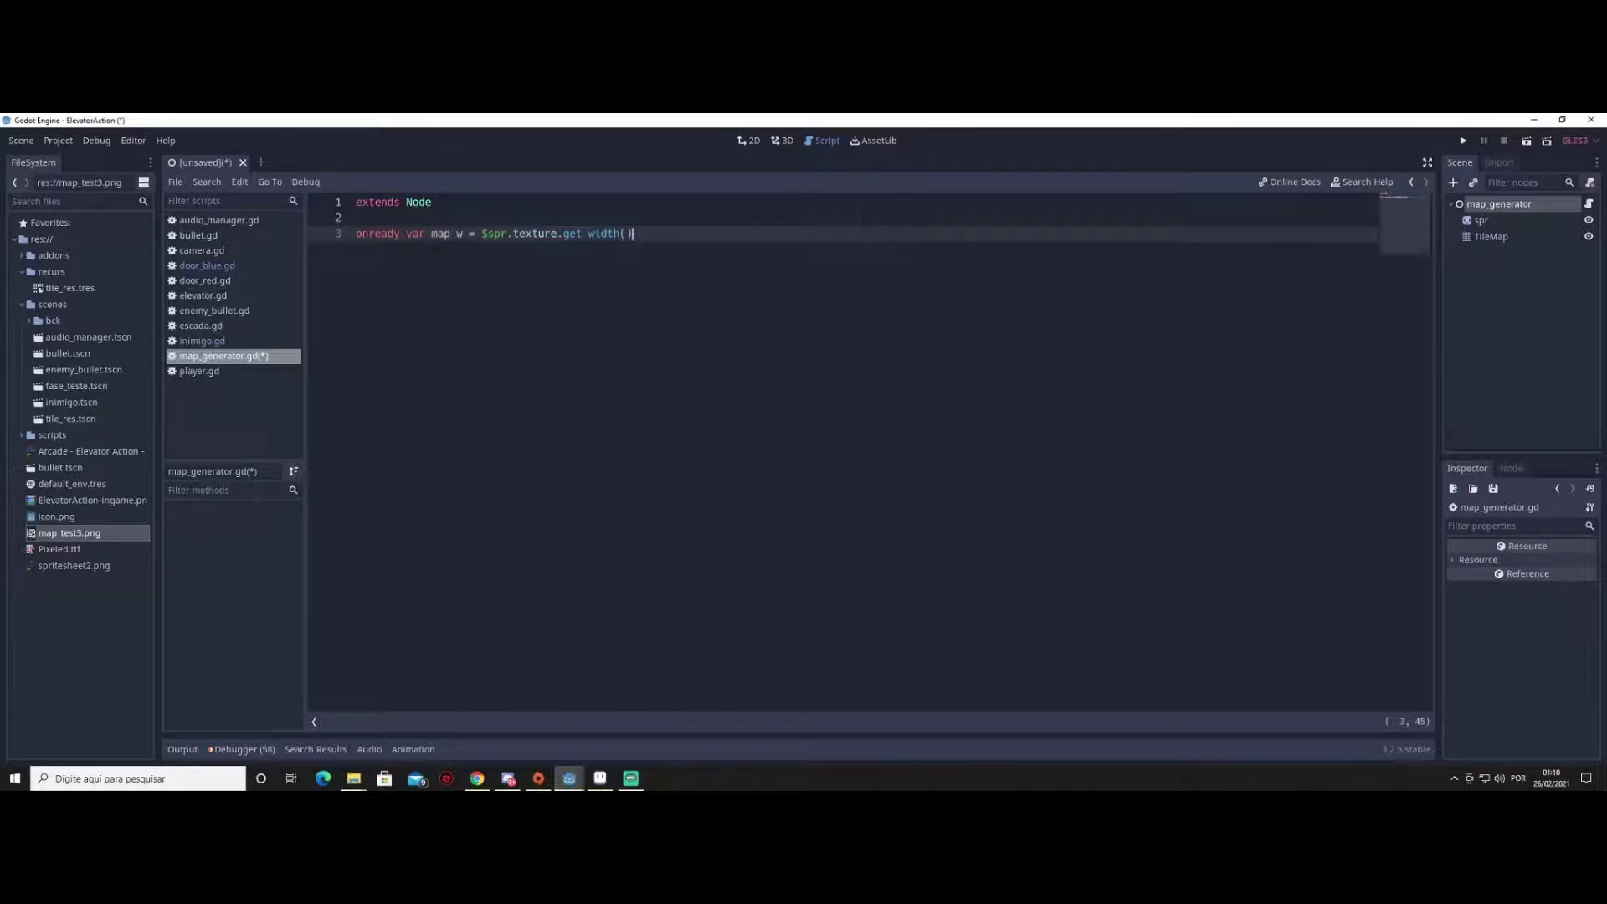
Duplicate that line into onready var map_h = $spr.texture.get_height()
{"action": "key", "text": "ctrl+b"}
{"action": "key", "text": "BackSpace"}
{"action": "key", "text": "BackSpace"}
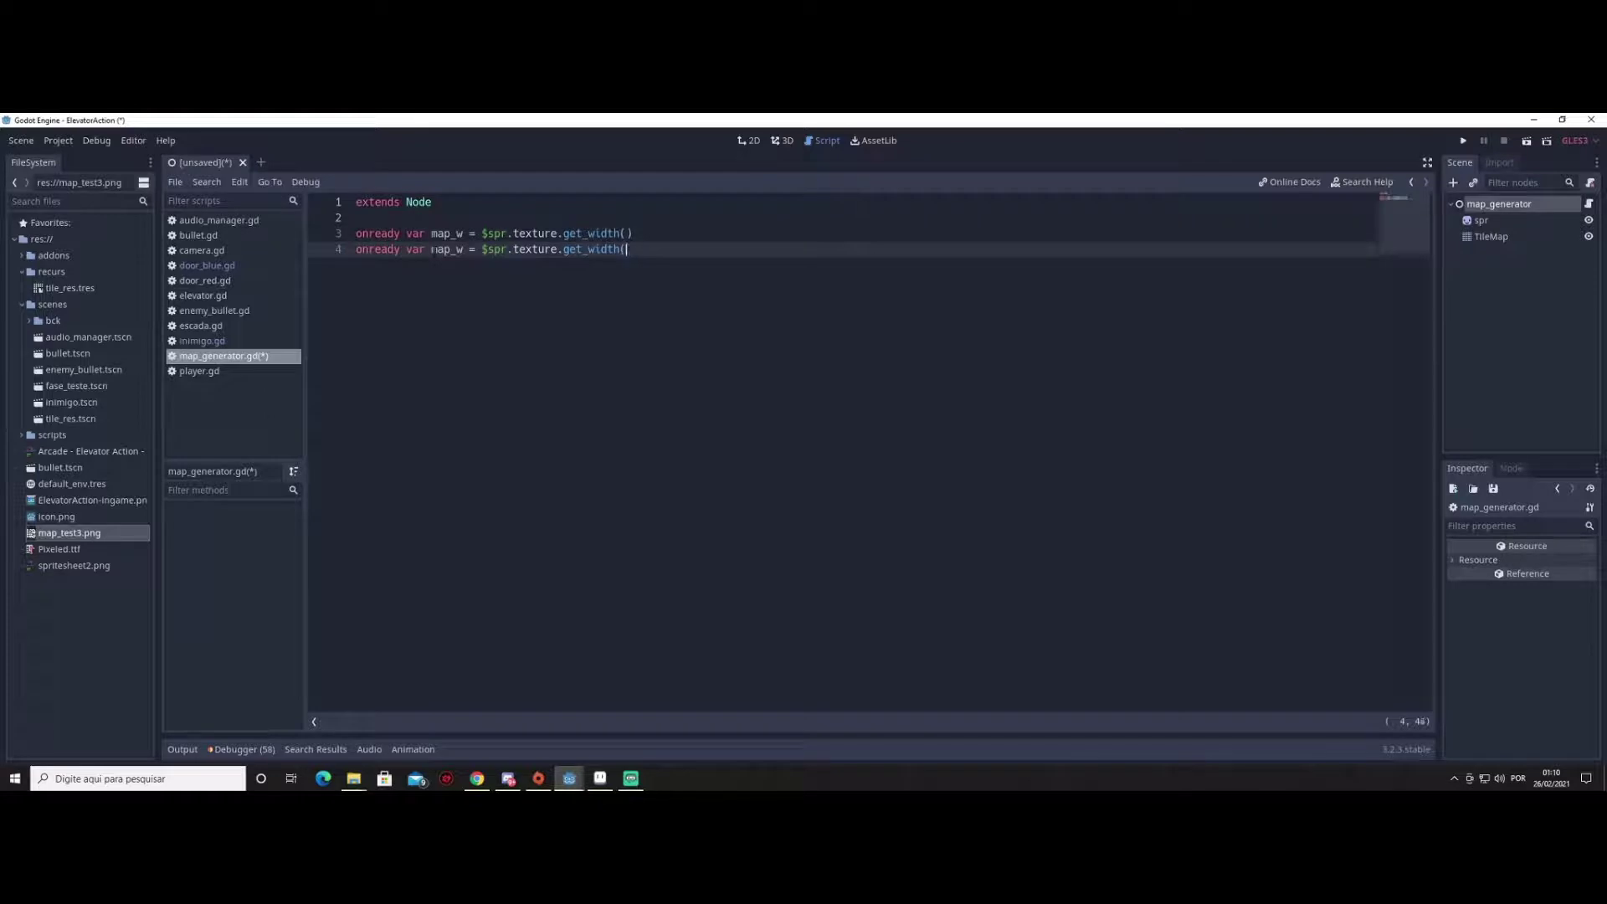
{"action": "key", "text": "BackSpace"}
{"action": "key", "text": "BackSpace"}
{"action": "key", "text": "BackSpace"}
{"action": "key", "text": "BackSpace"}
{"action": "key", "text": "BackSpace"}
{"action": "key", "text": "BackSpace"}
{"action": "type", "text": "h"}
{"action": "key", "text": "Right"}
{"action": "key", "text": "Right"}
{"action": "key", "text": "Right"}
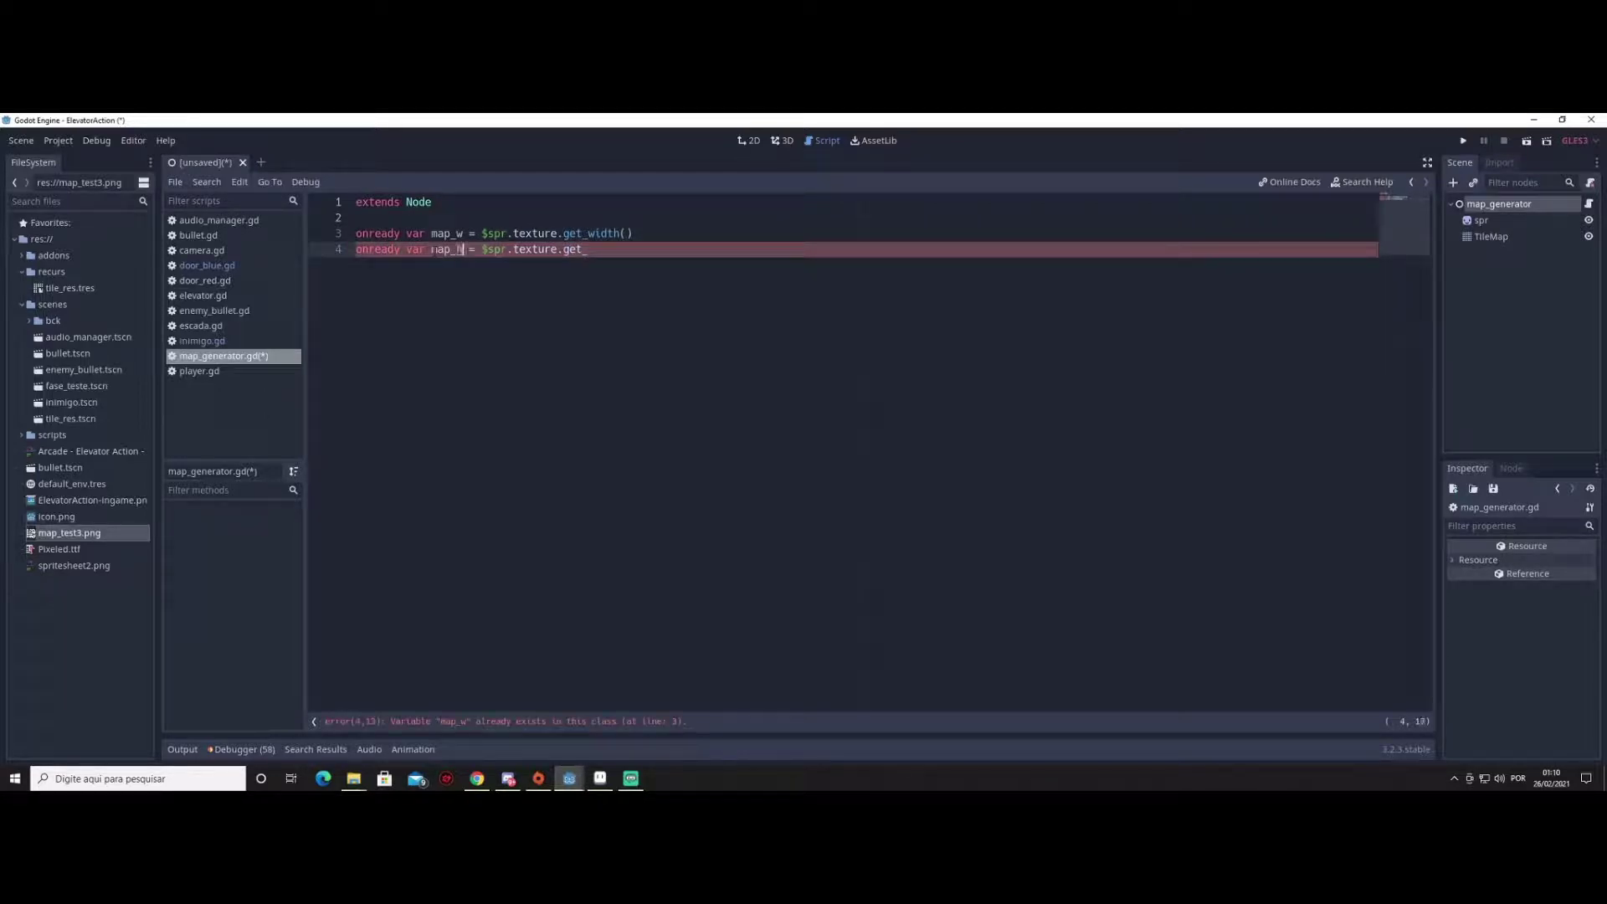
{"action": "key", "text": "Right"}
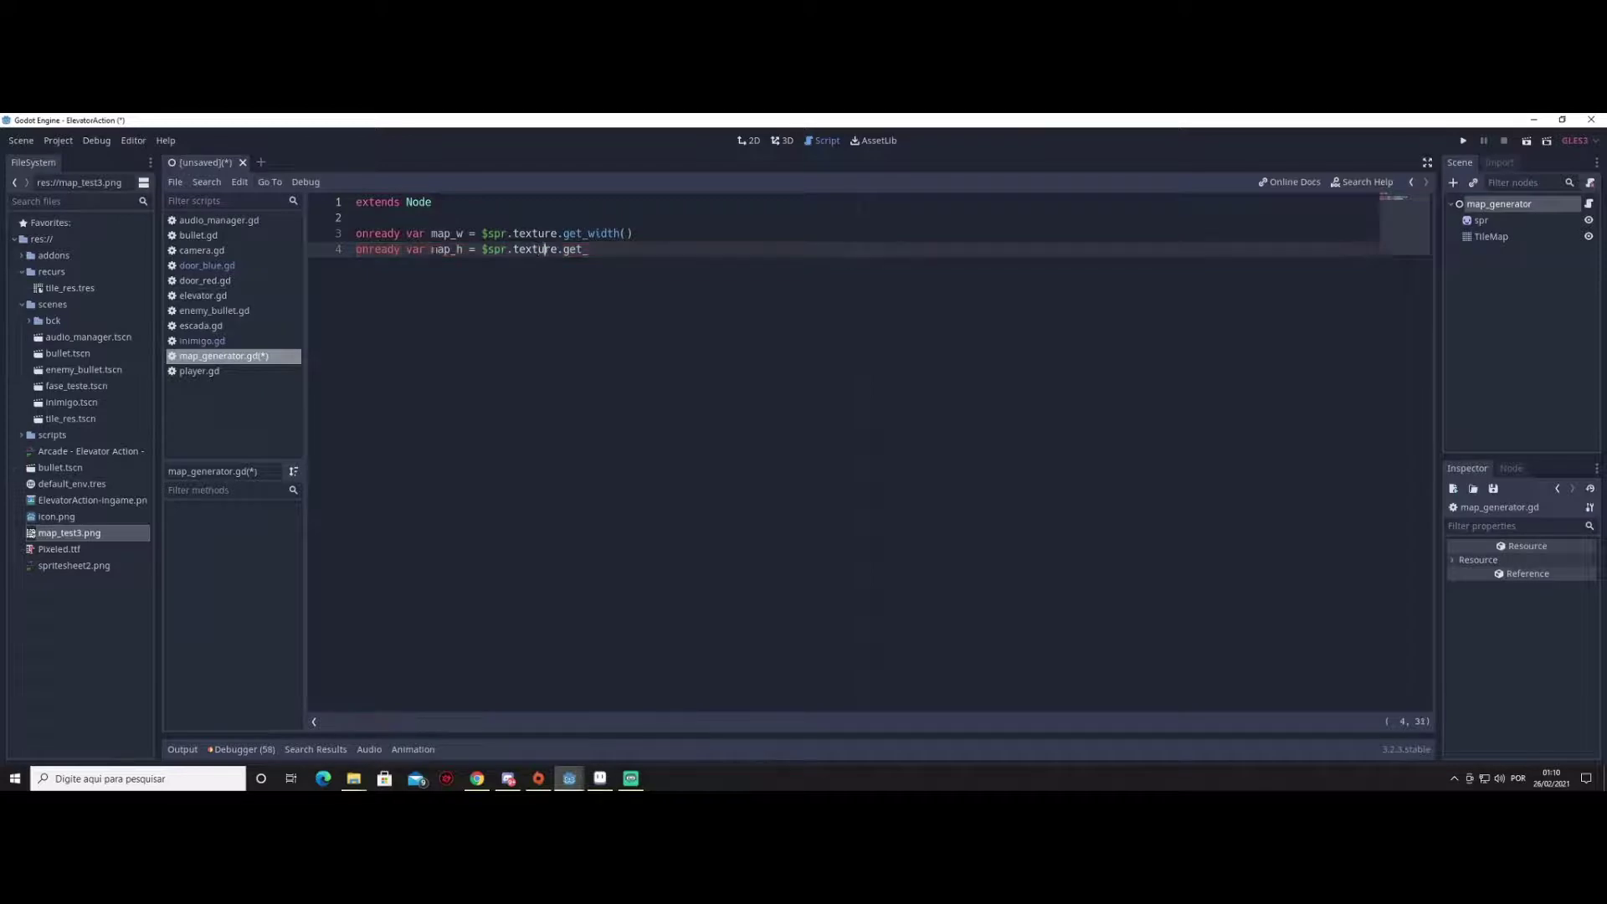
{"action": "key", "text": "Right"}
{"action": "key", "text": "Right"}
{"action": "type", "text": "W"}
{"action": "key", "text": "BackSpace"}
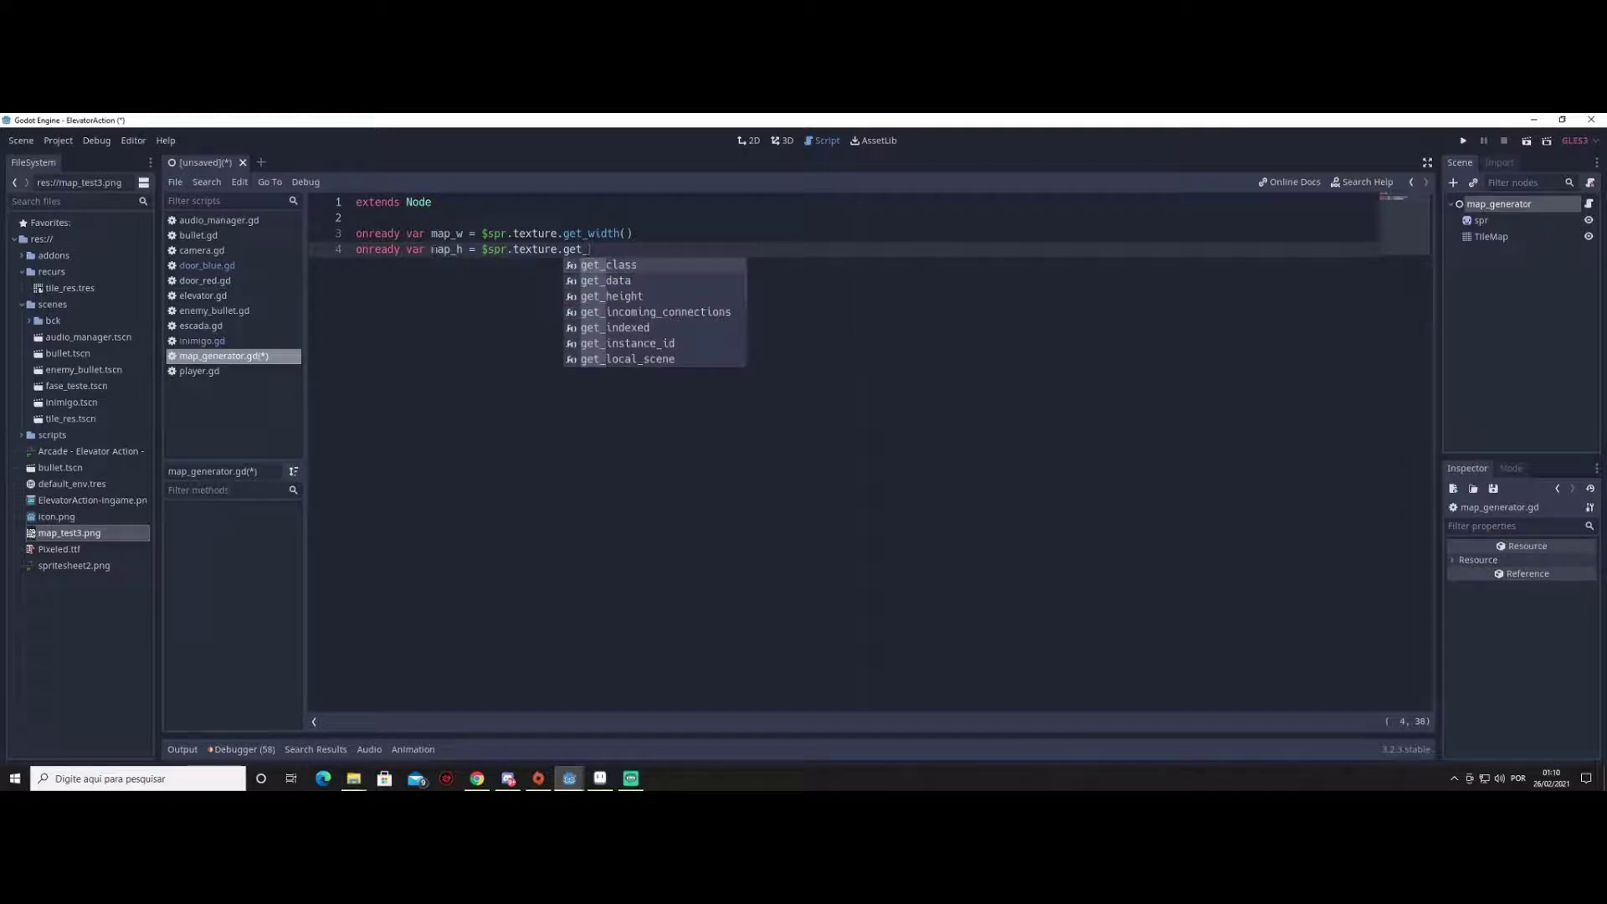
{"action": "type", "text": "h"}
{"action": "key", "text": "Return"}
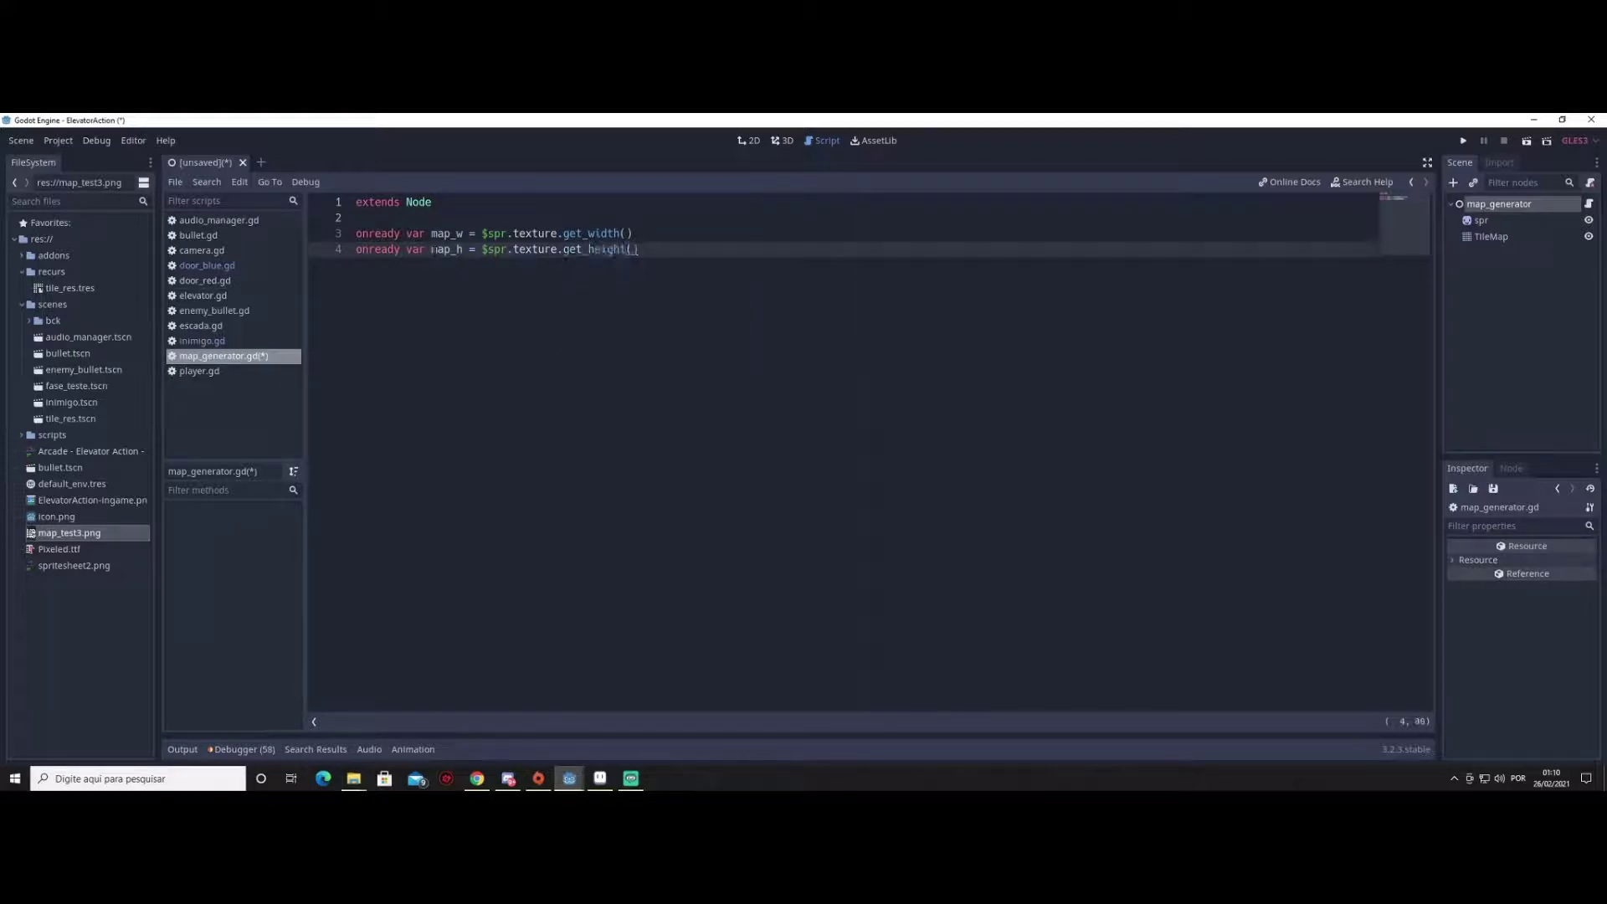
{"action": "key", "text": "End"}
{"action": "key", "text": "Return"}
{"action": "key", "text": "Return"}
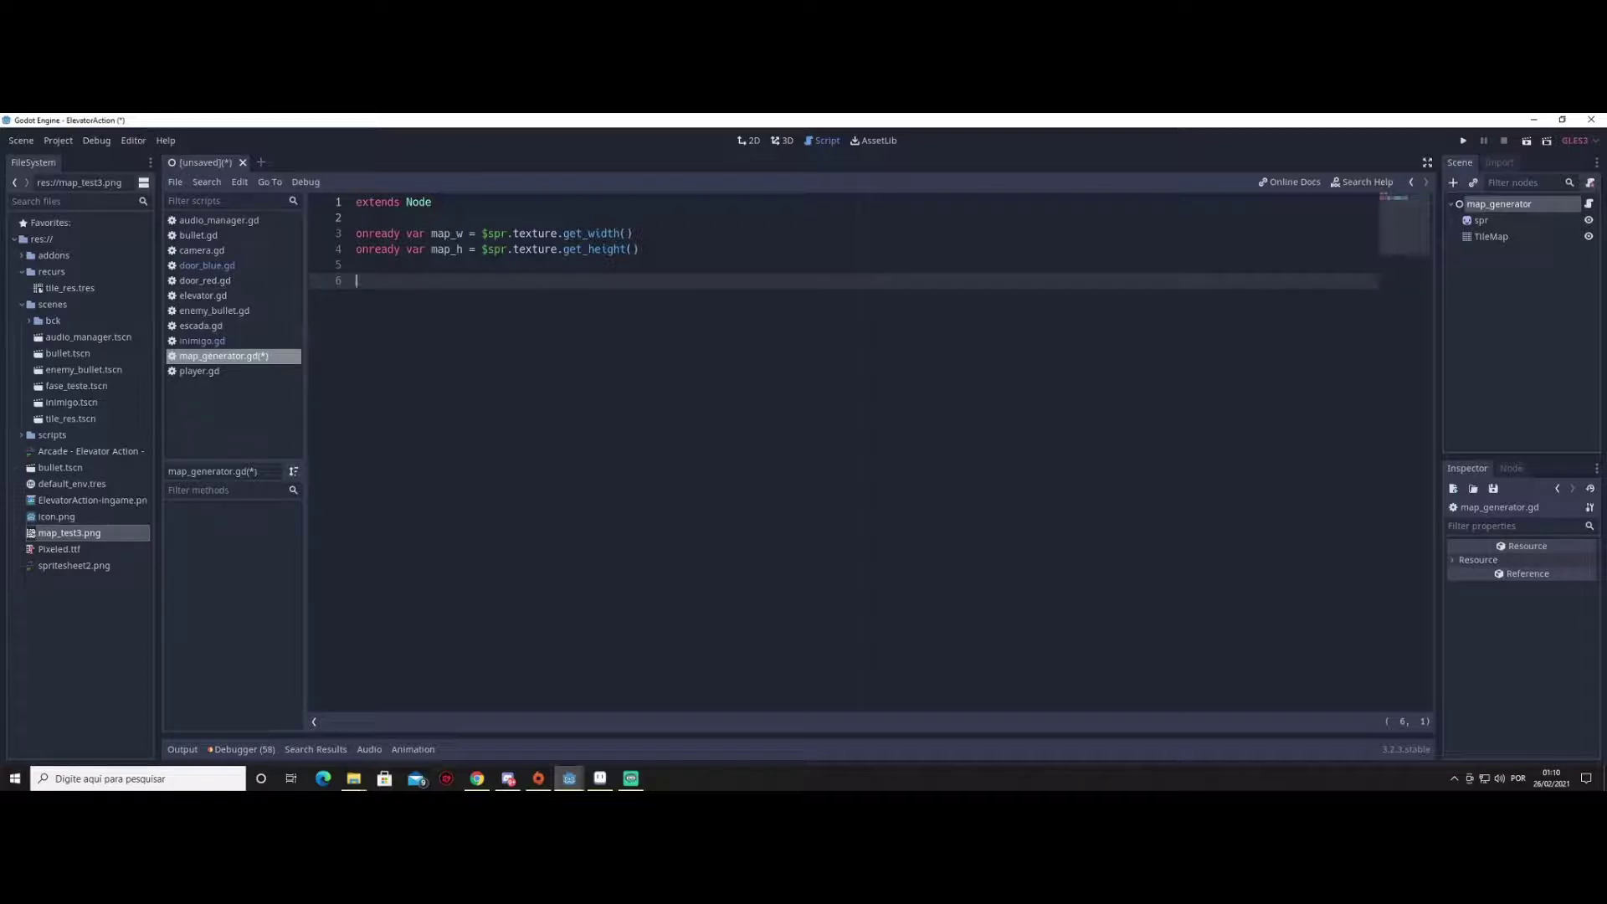
Write func ler_imagem() with var aux = $spr.texture.get_data(), followed by aux.lock()
{"action": "type", "text": "fu"}
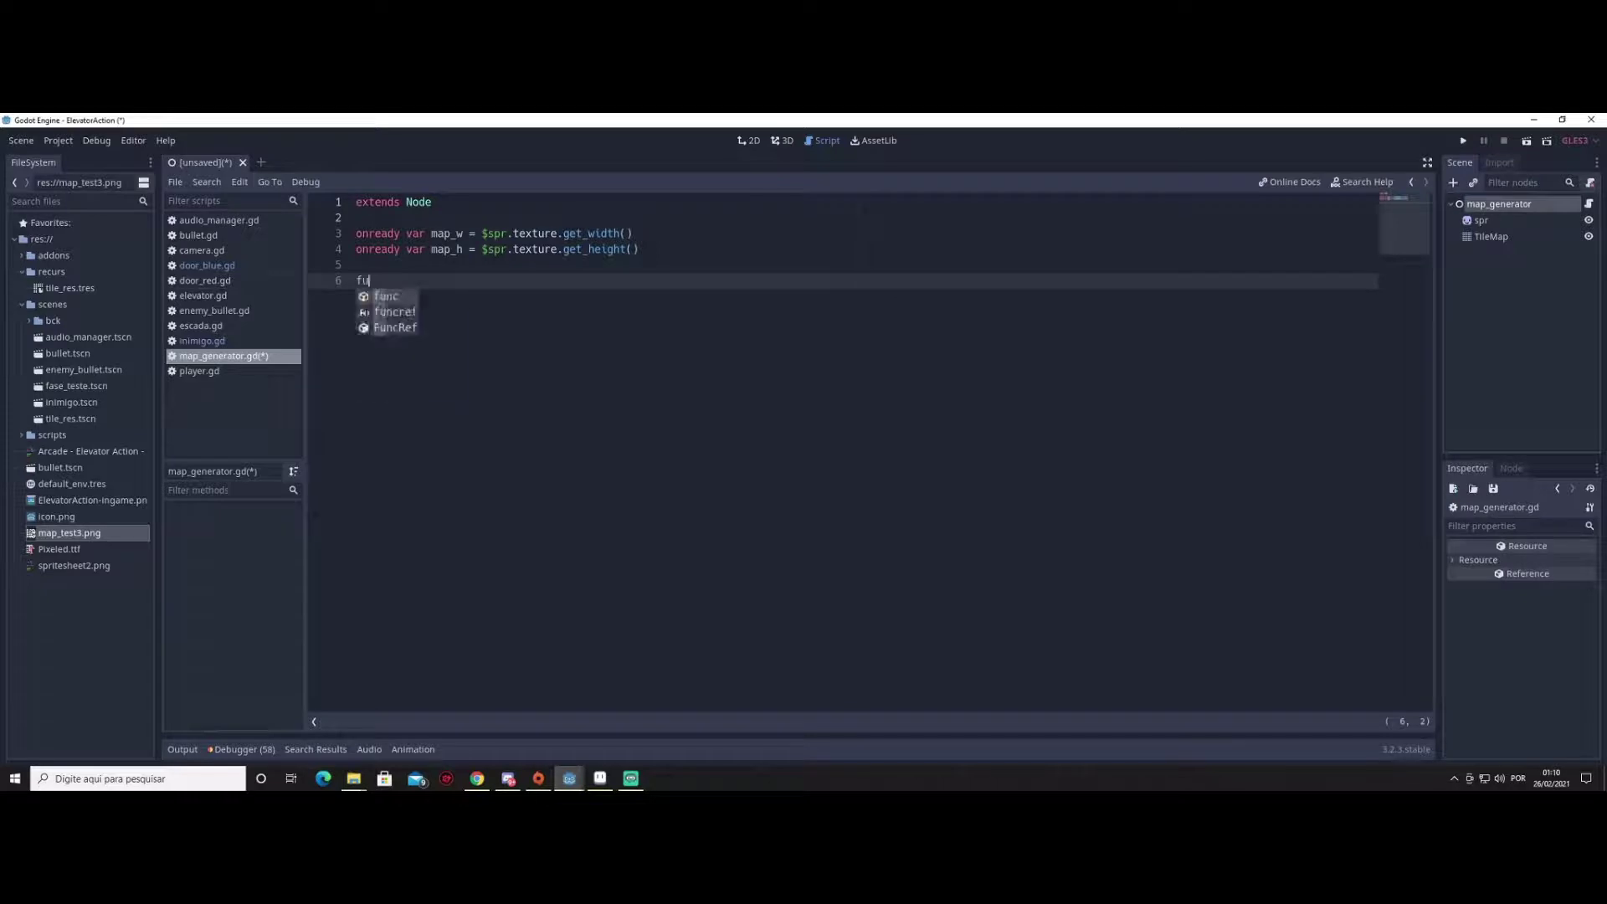
{"action": "type", "text": "nc ler"}
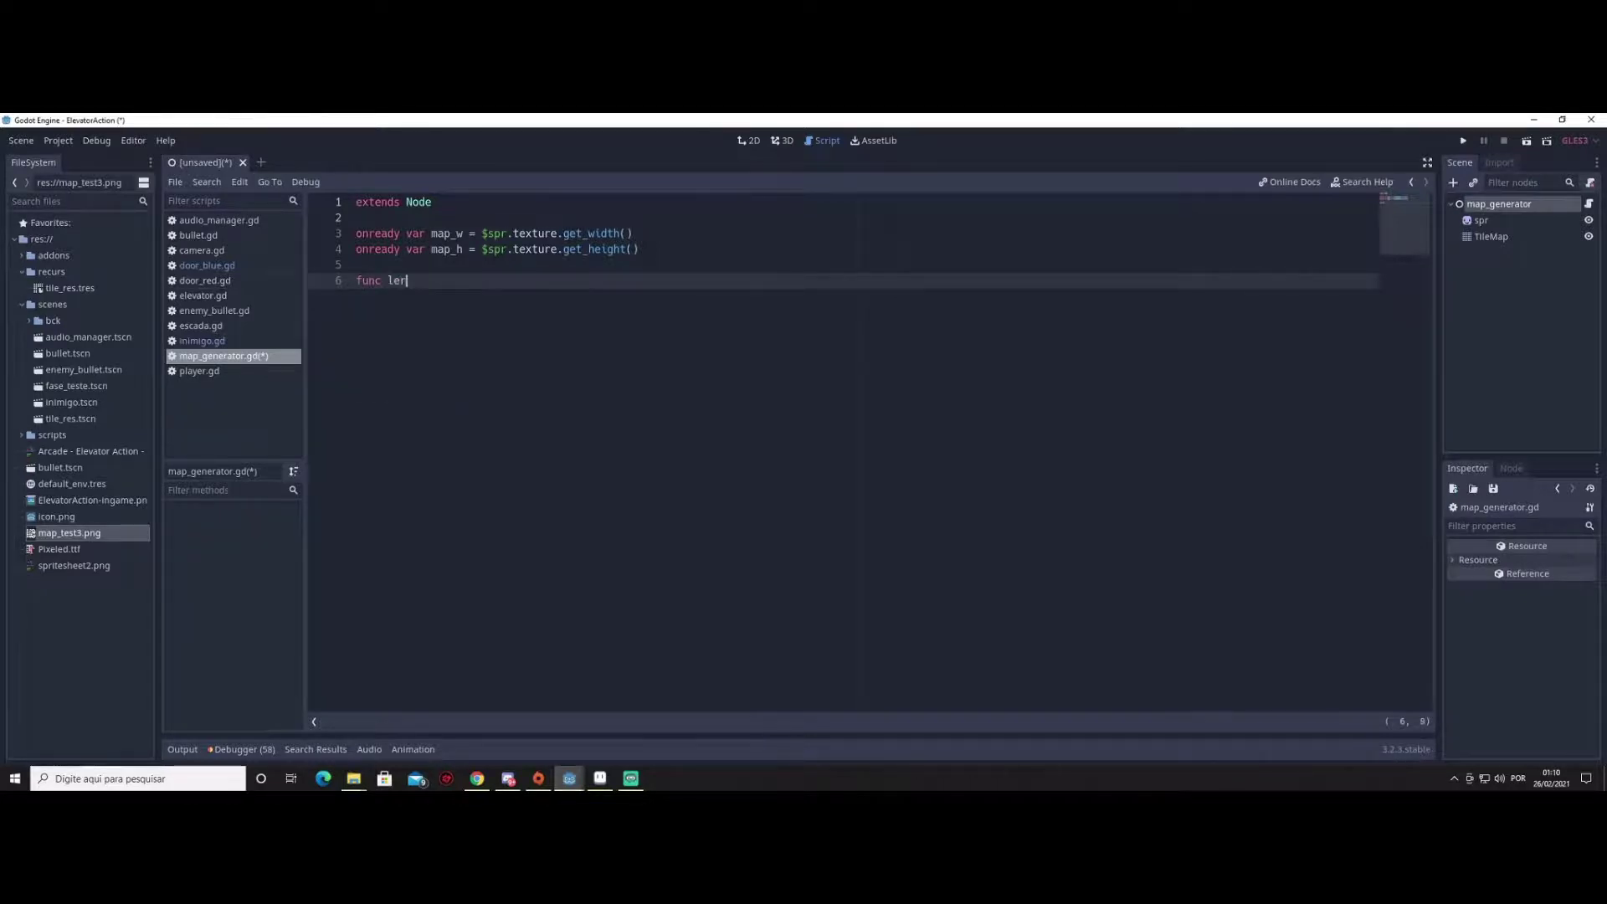
{"action": "type", "text": "_imagem"}
{"action": "type", "text": "()"}
{"action": "type", "text": ":"}
{"action": "key", "text": "Return"}
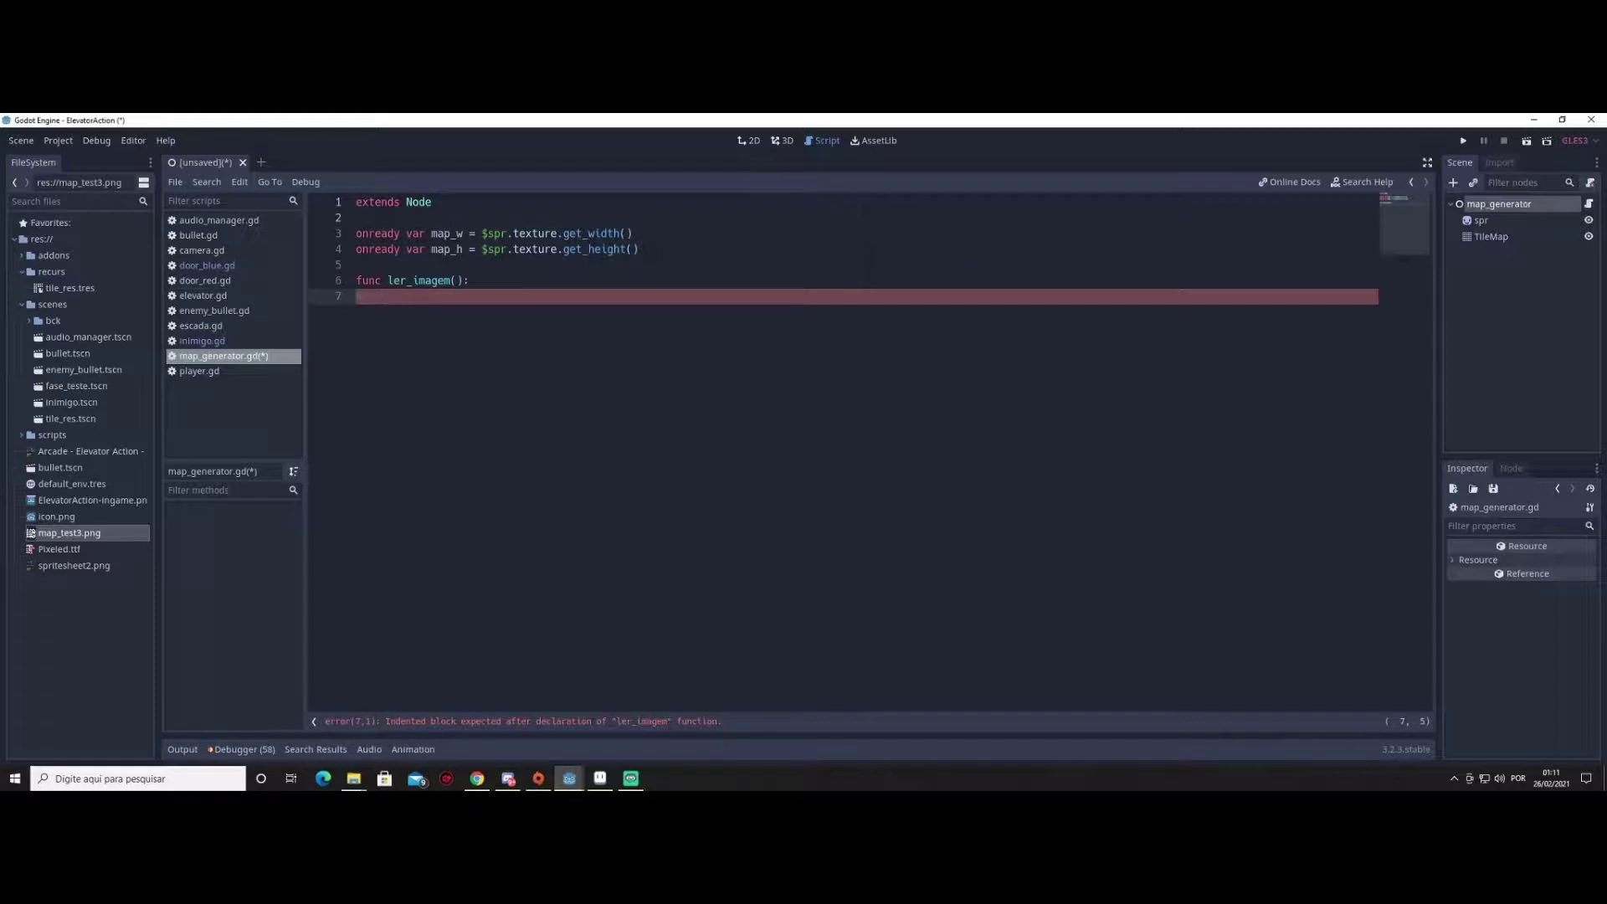
{"action": "type", "text": "va"}
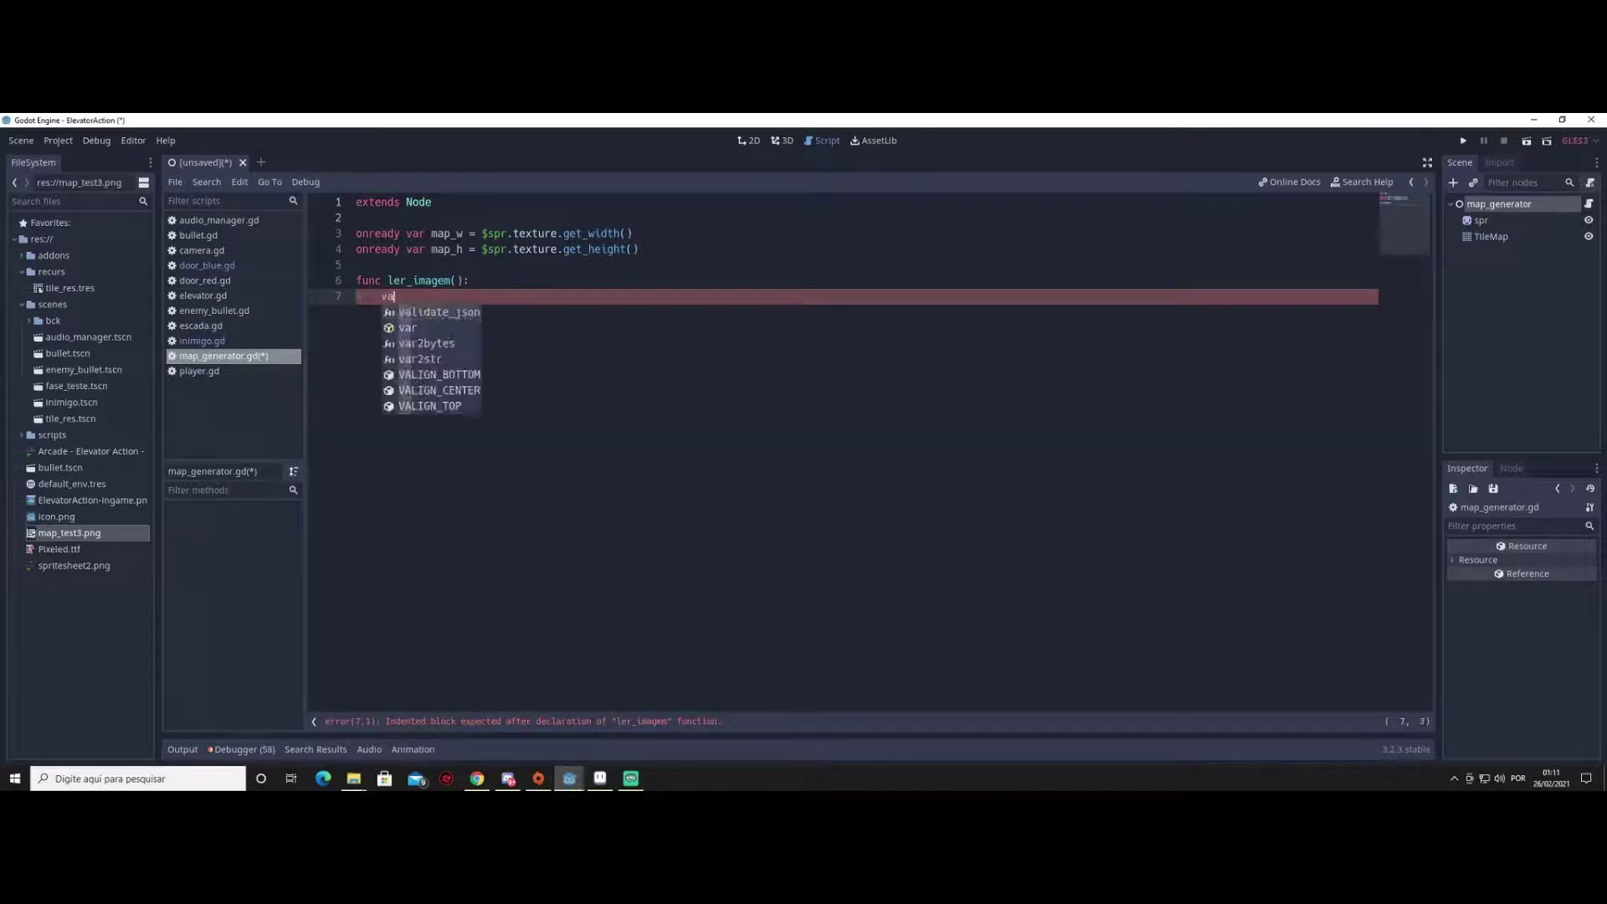
{"action": "type", "text": "r aux ="}
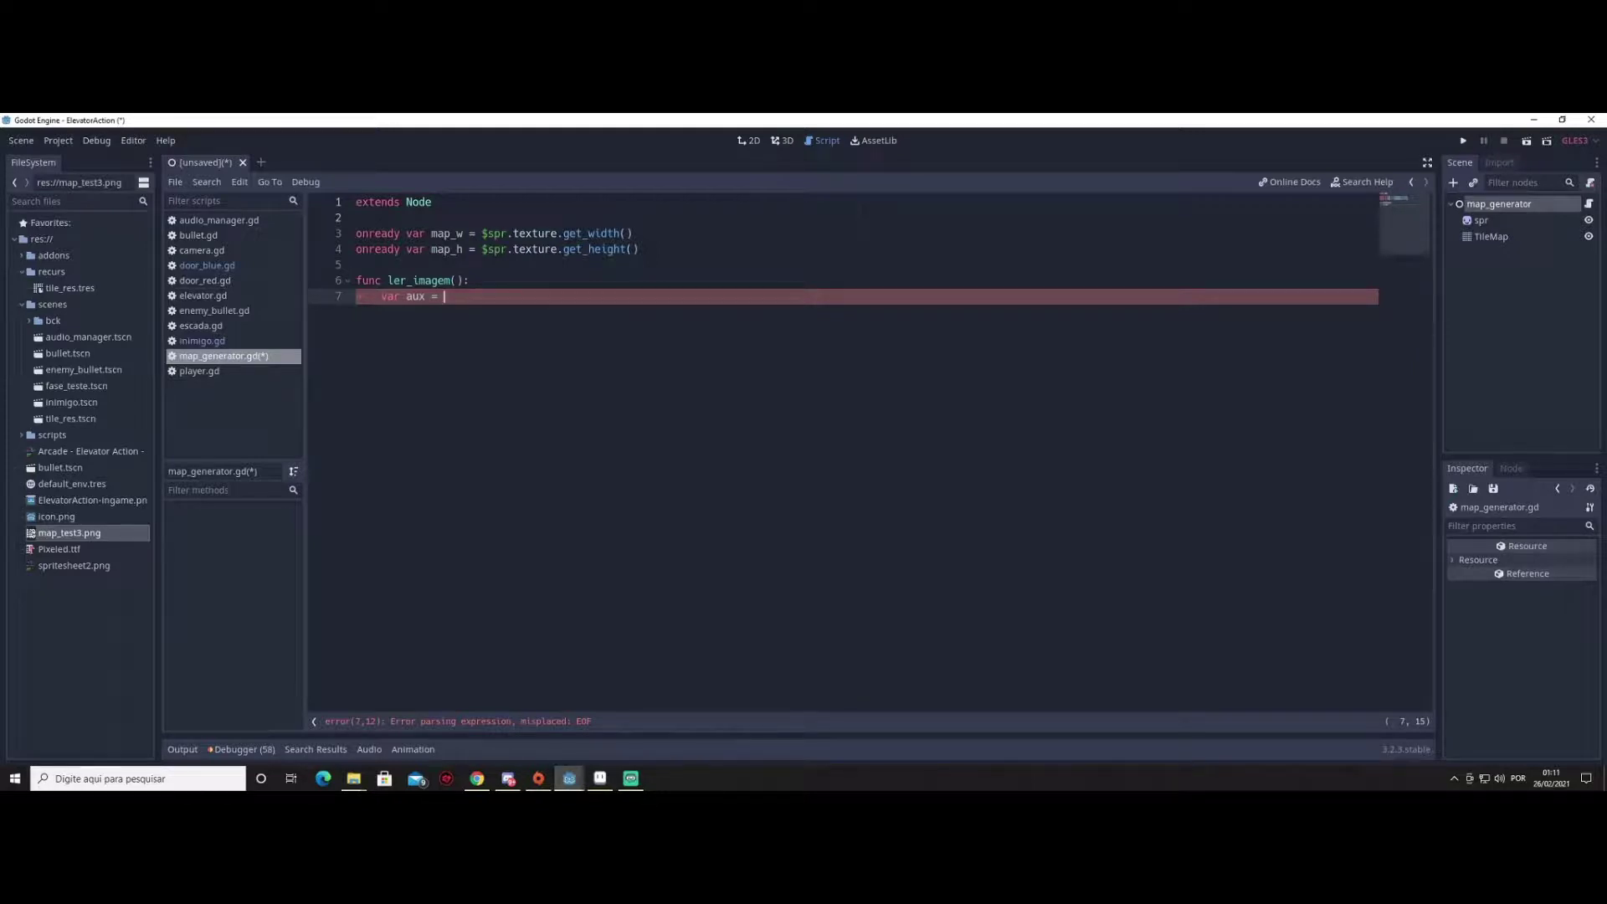
{"action": "type", "text": "$"}
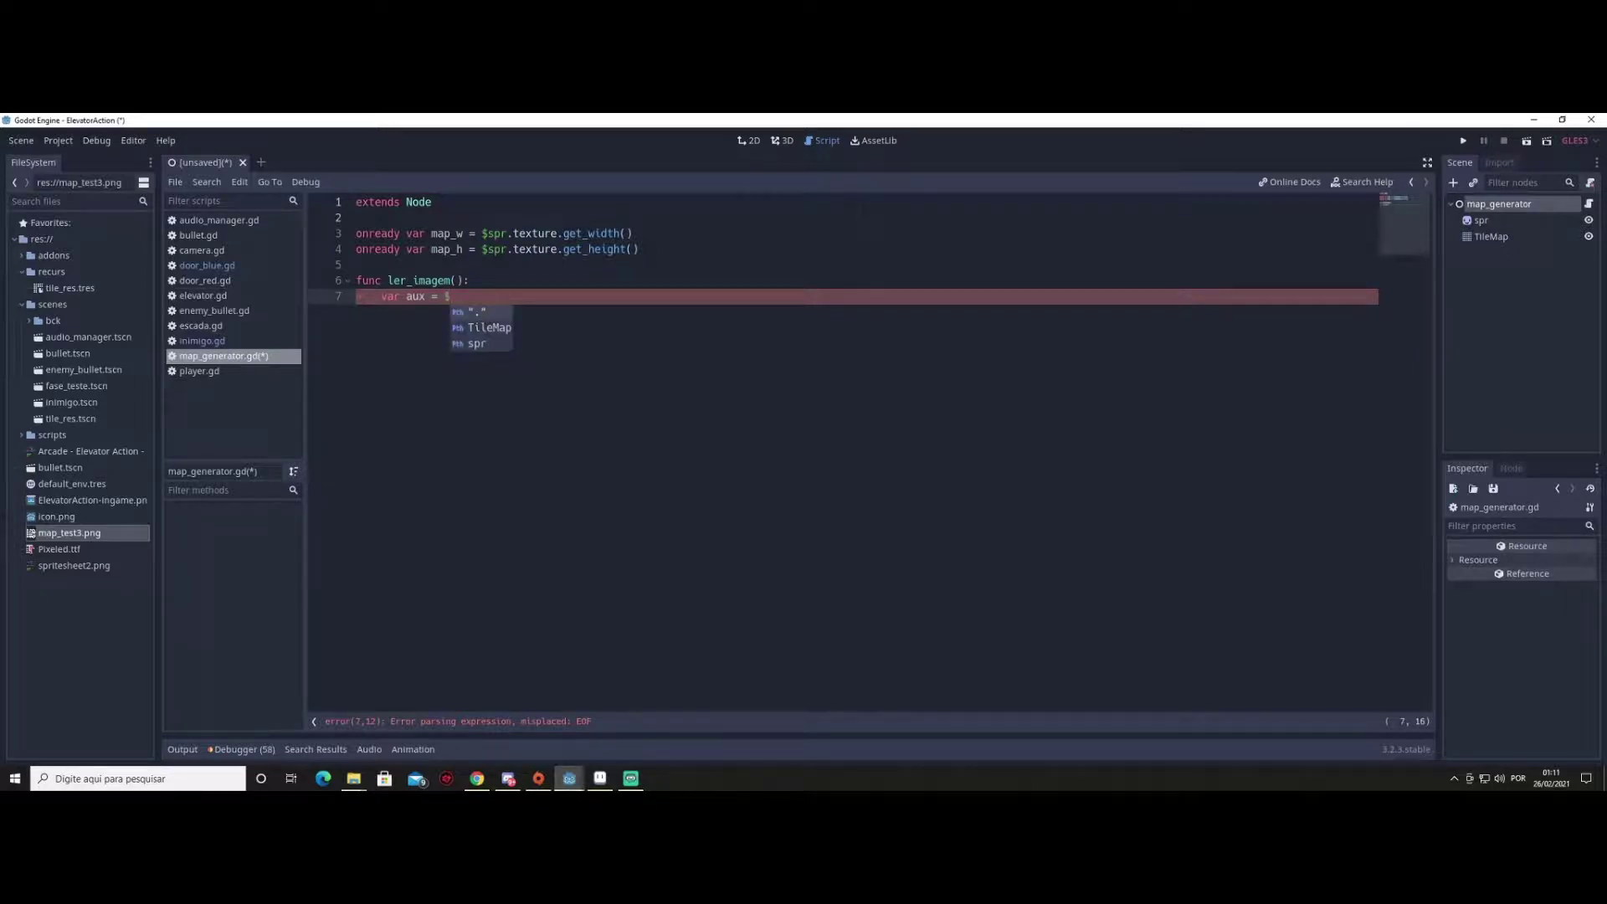
{"action": "type", "text": "spr."}
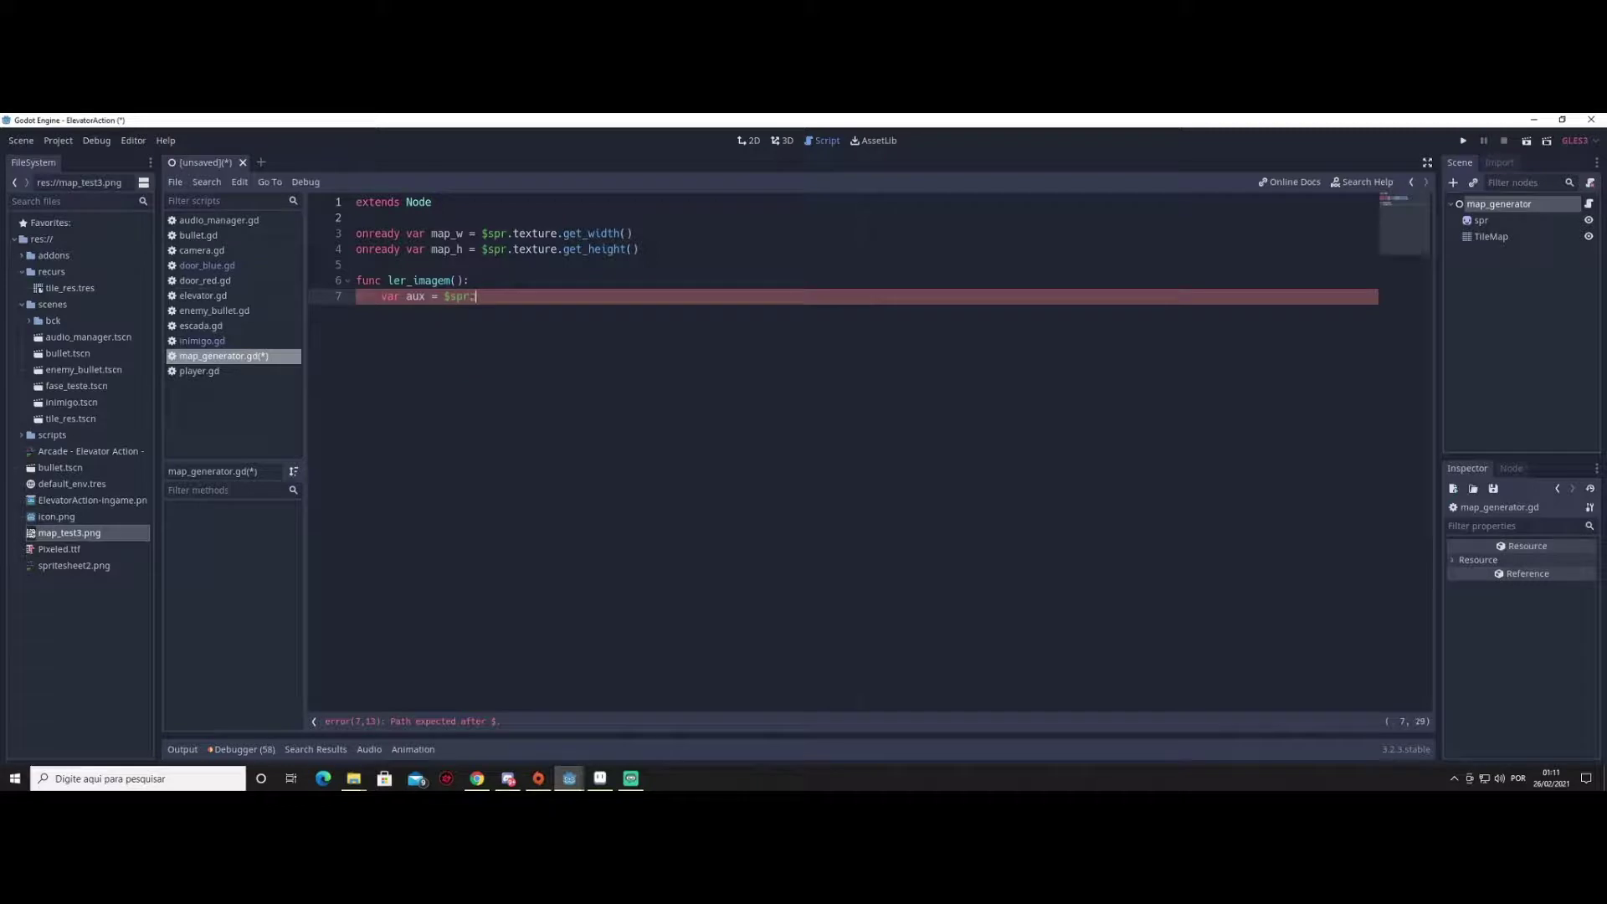
{"action": "type", "text": "te"}
{"action": "type", "text": "xture."}
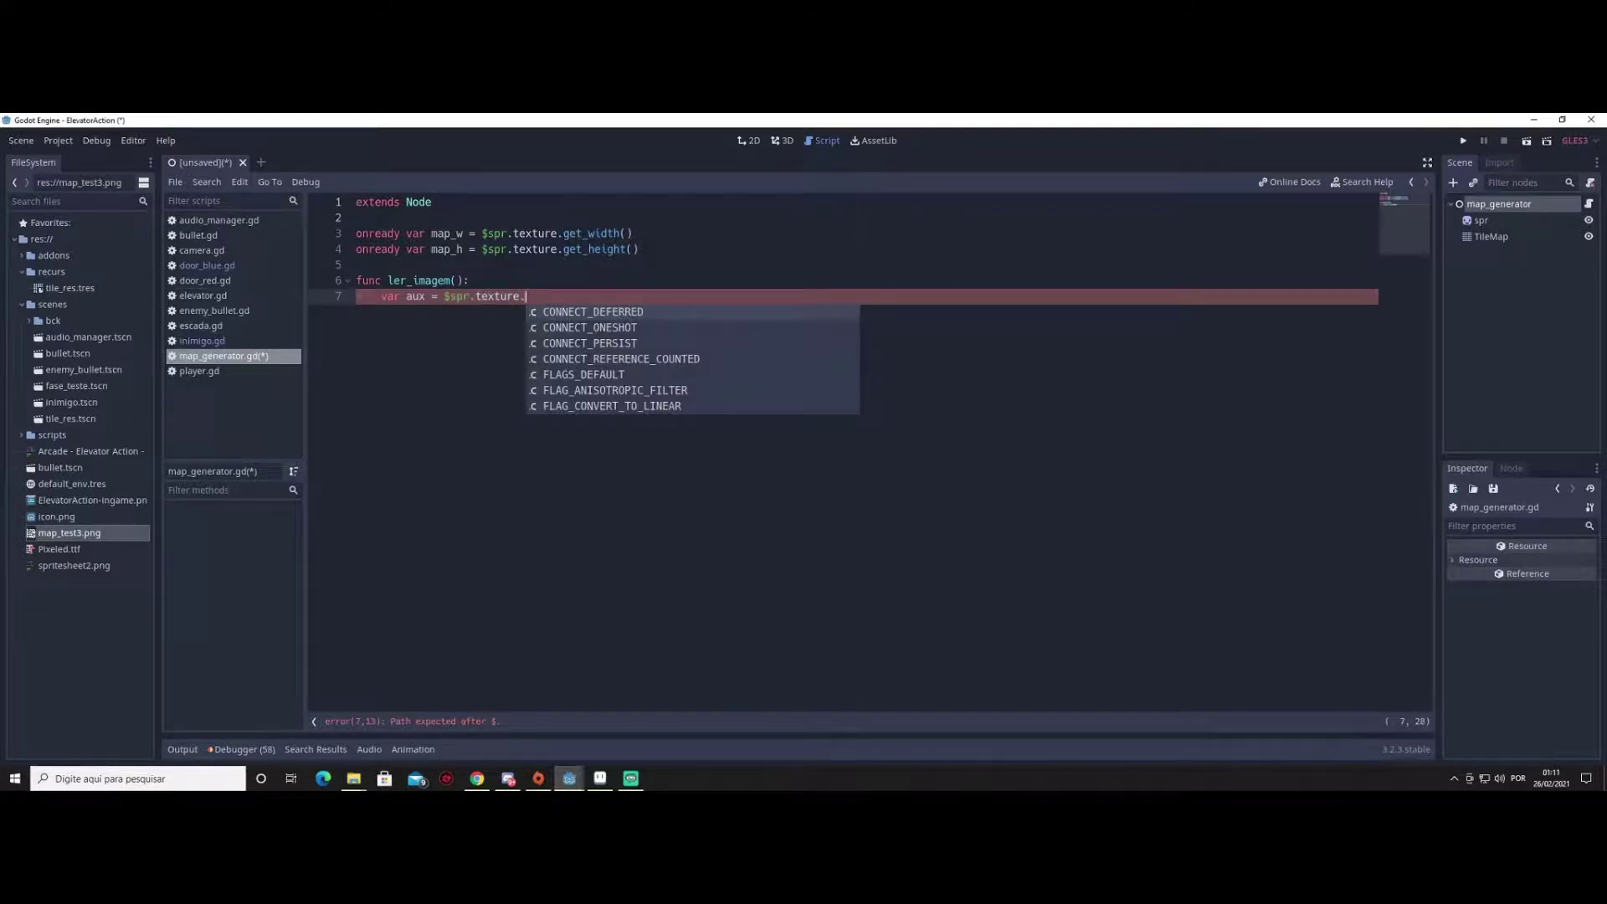
{"action": "type", "text": "get"}
{"action": "key", "text": "Down"}
{"action": "key", "text": "Down"}
{"action": "key", "text": "Return"}
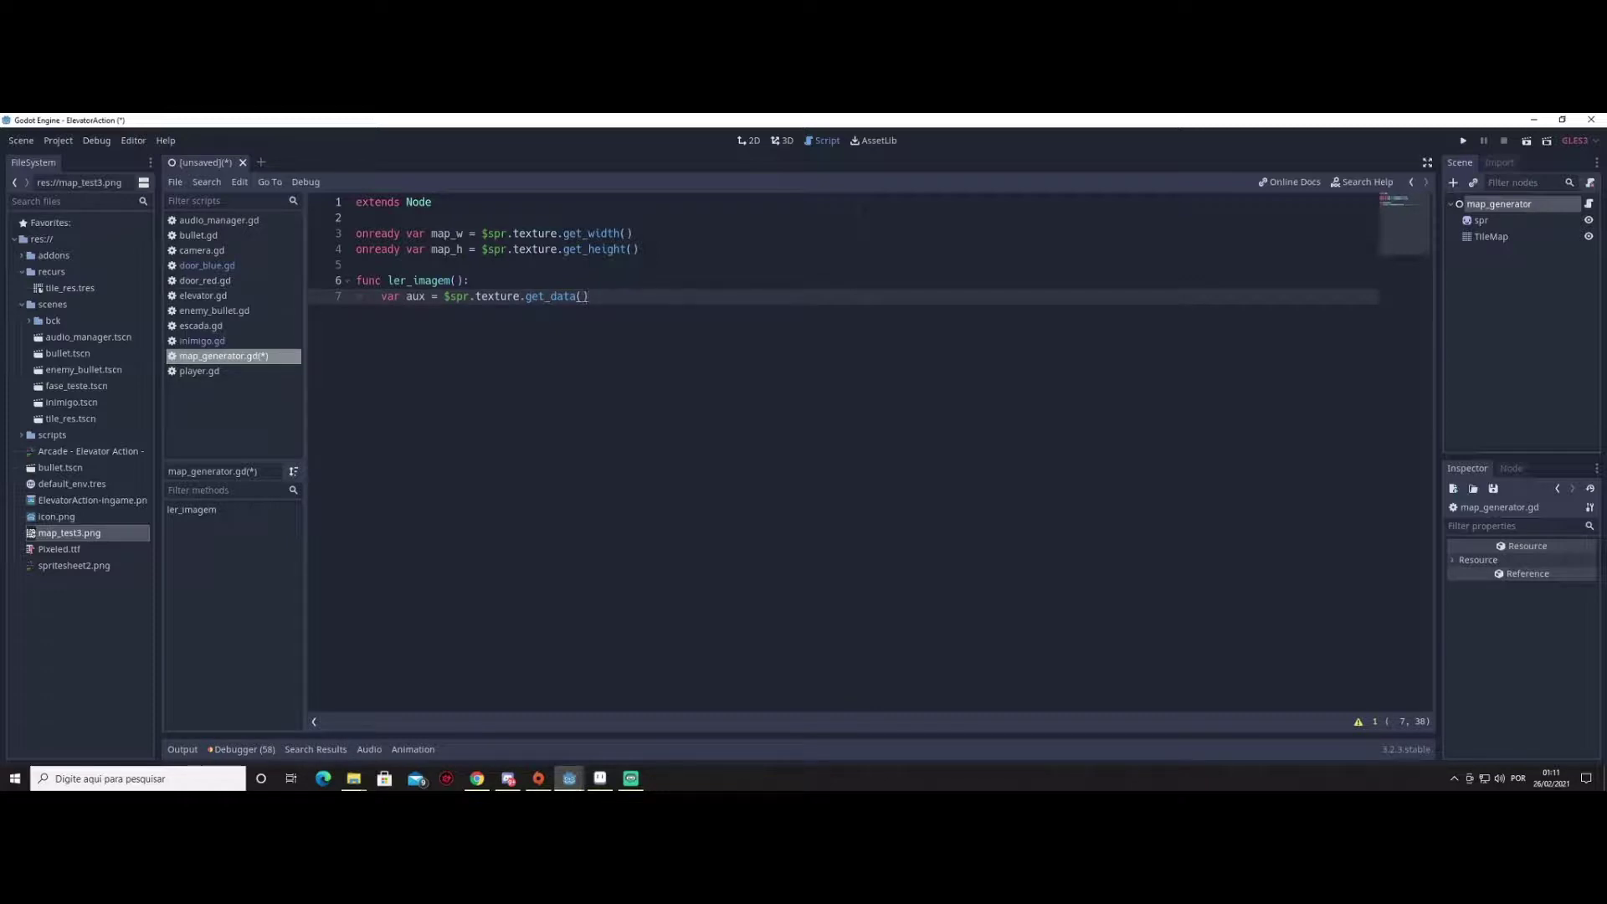
{"action": "key", "text": "Return"}
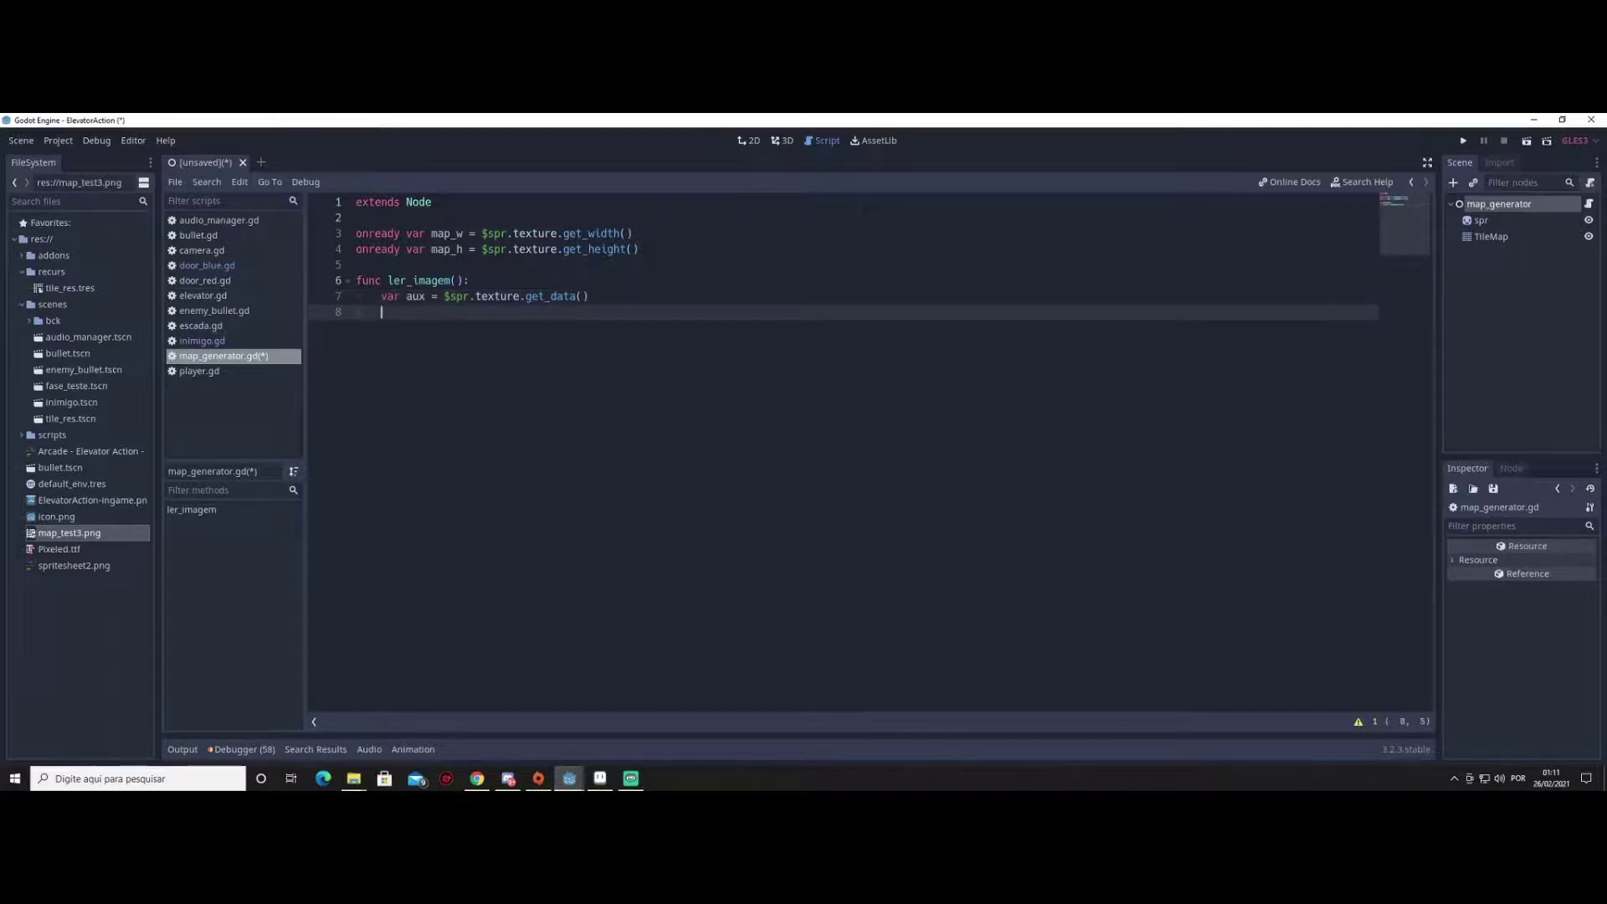
{"action": "type", "text": "a"}
{"action": "type", "text": "ux"}
{"action": "type", "text": ".loc"}
{"action": "key", "text": "Return"}
{"action": "left_click", "coordinate": [419, 312], "text": "ctrl"}
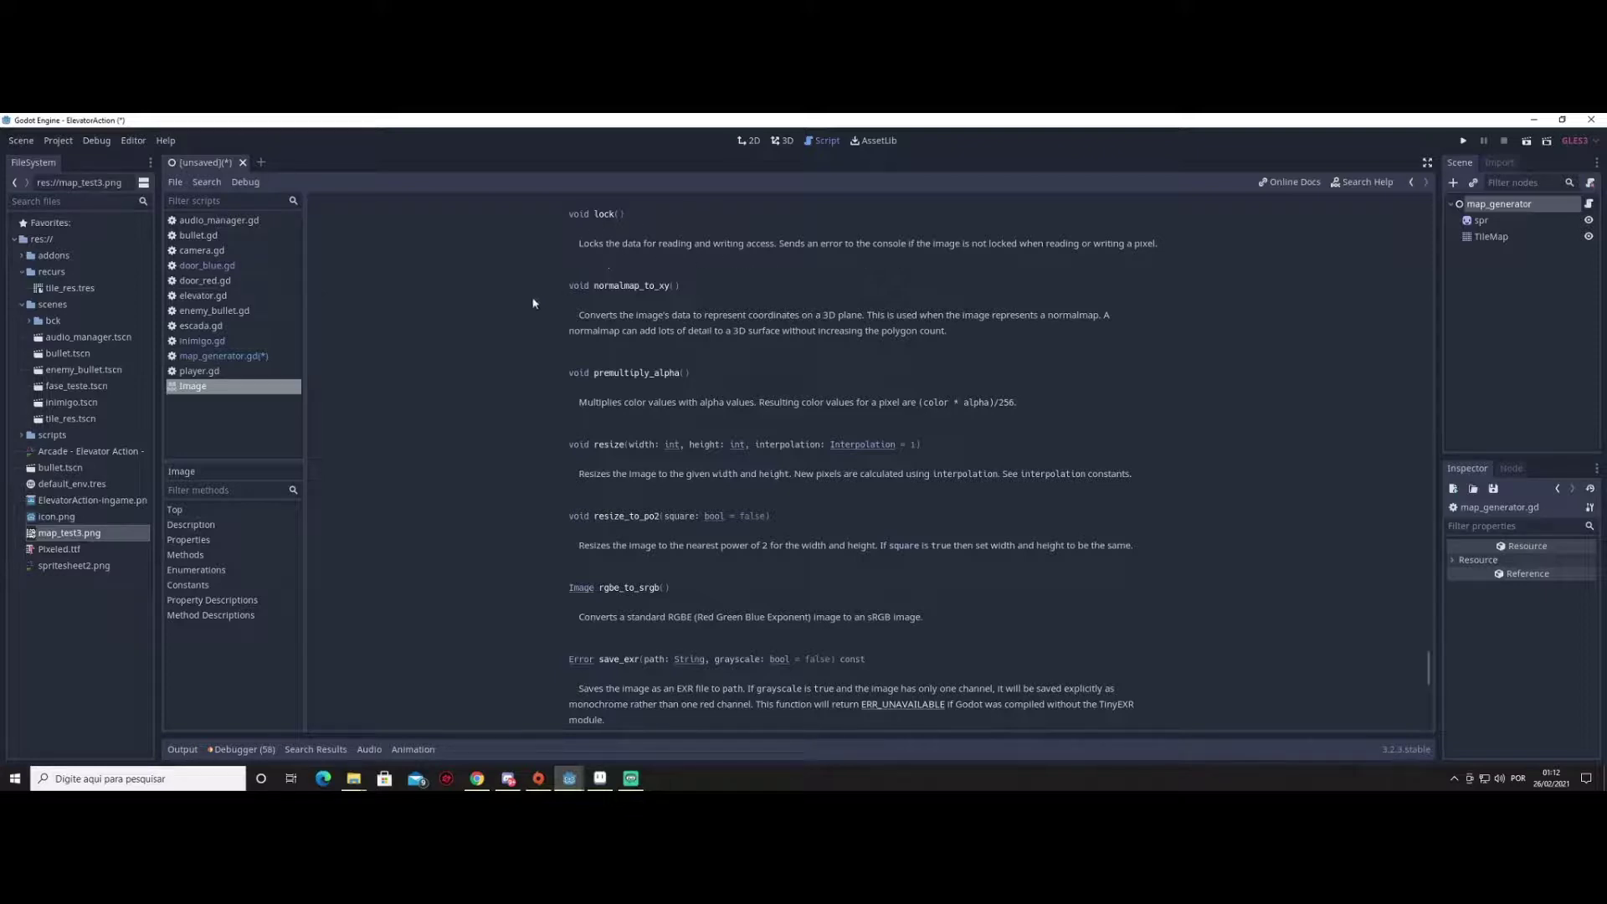
{"action": "key", "text": "alt+Left"}
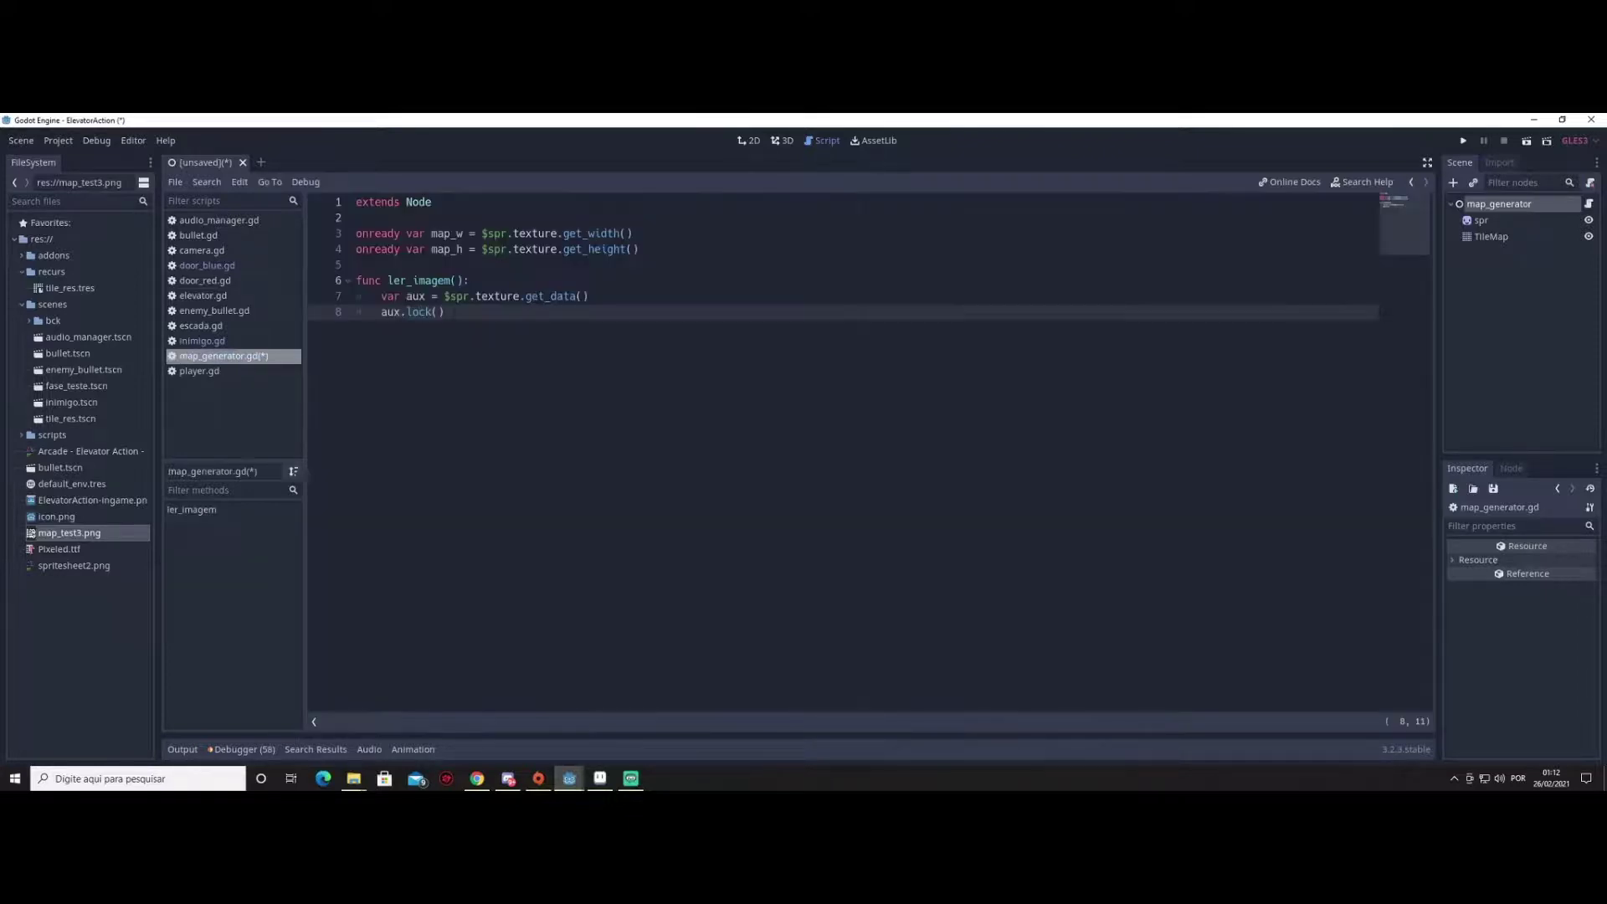
Add nested loops 'for xx in map_w:' and 'for yy in map_h:' below aux.lock()
{"action": "left_click", "coordinate": [445, 311]}
{"action": "key", "text": "Return"}
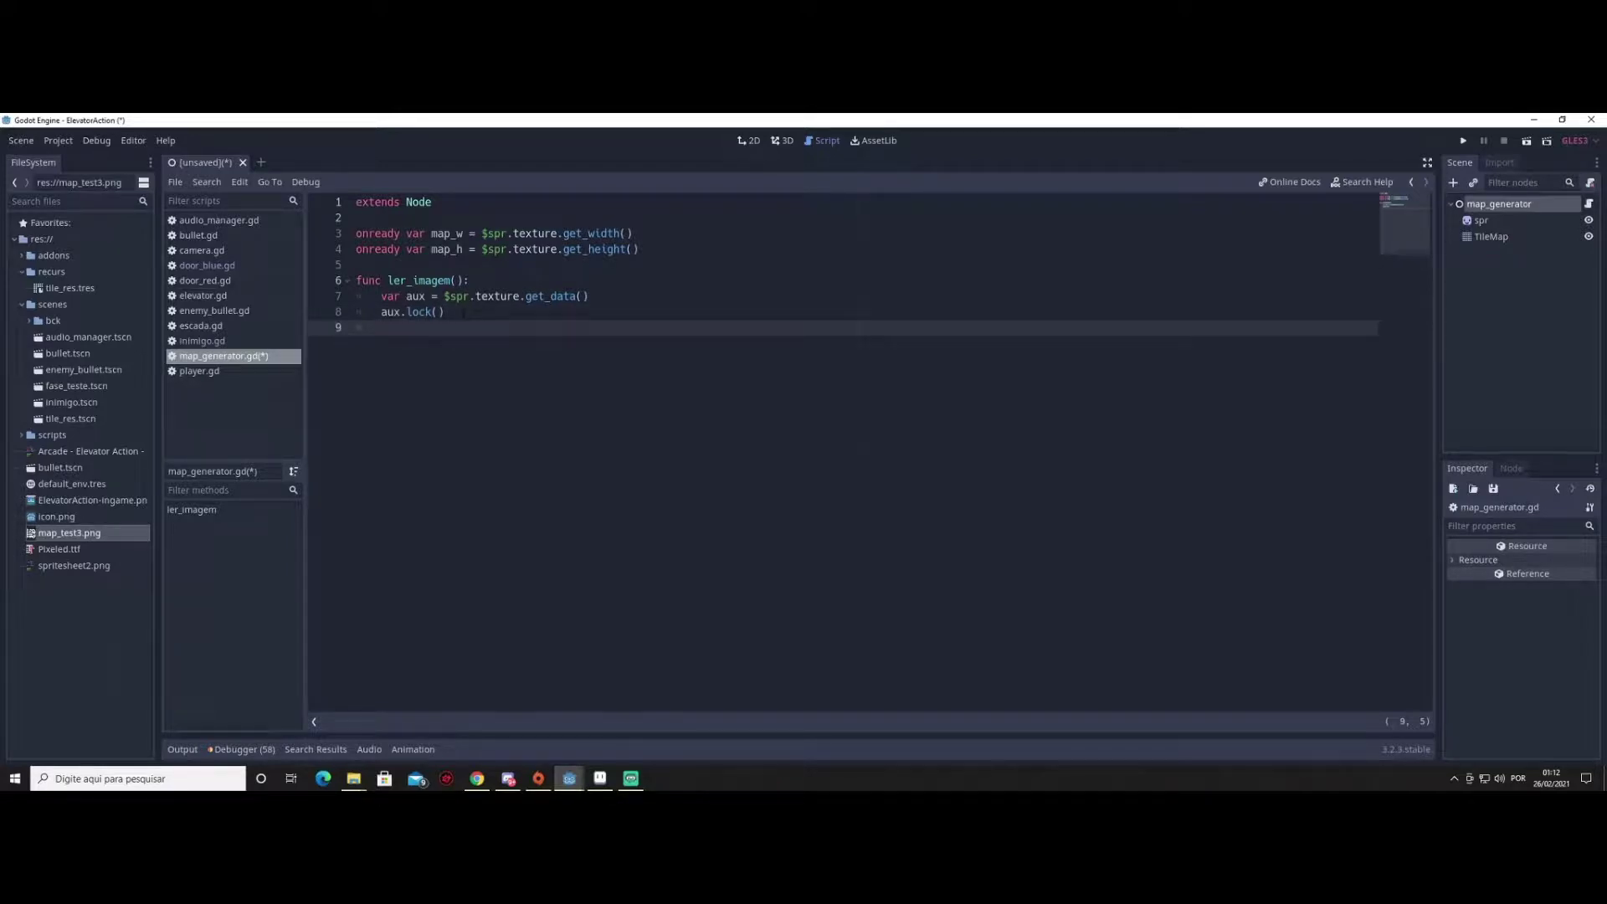
{"action": "type", "text": "for xx"}
{"action": "type", "text": " i"}
{"action": "type", "text": "n ma"}
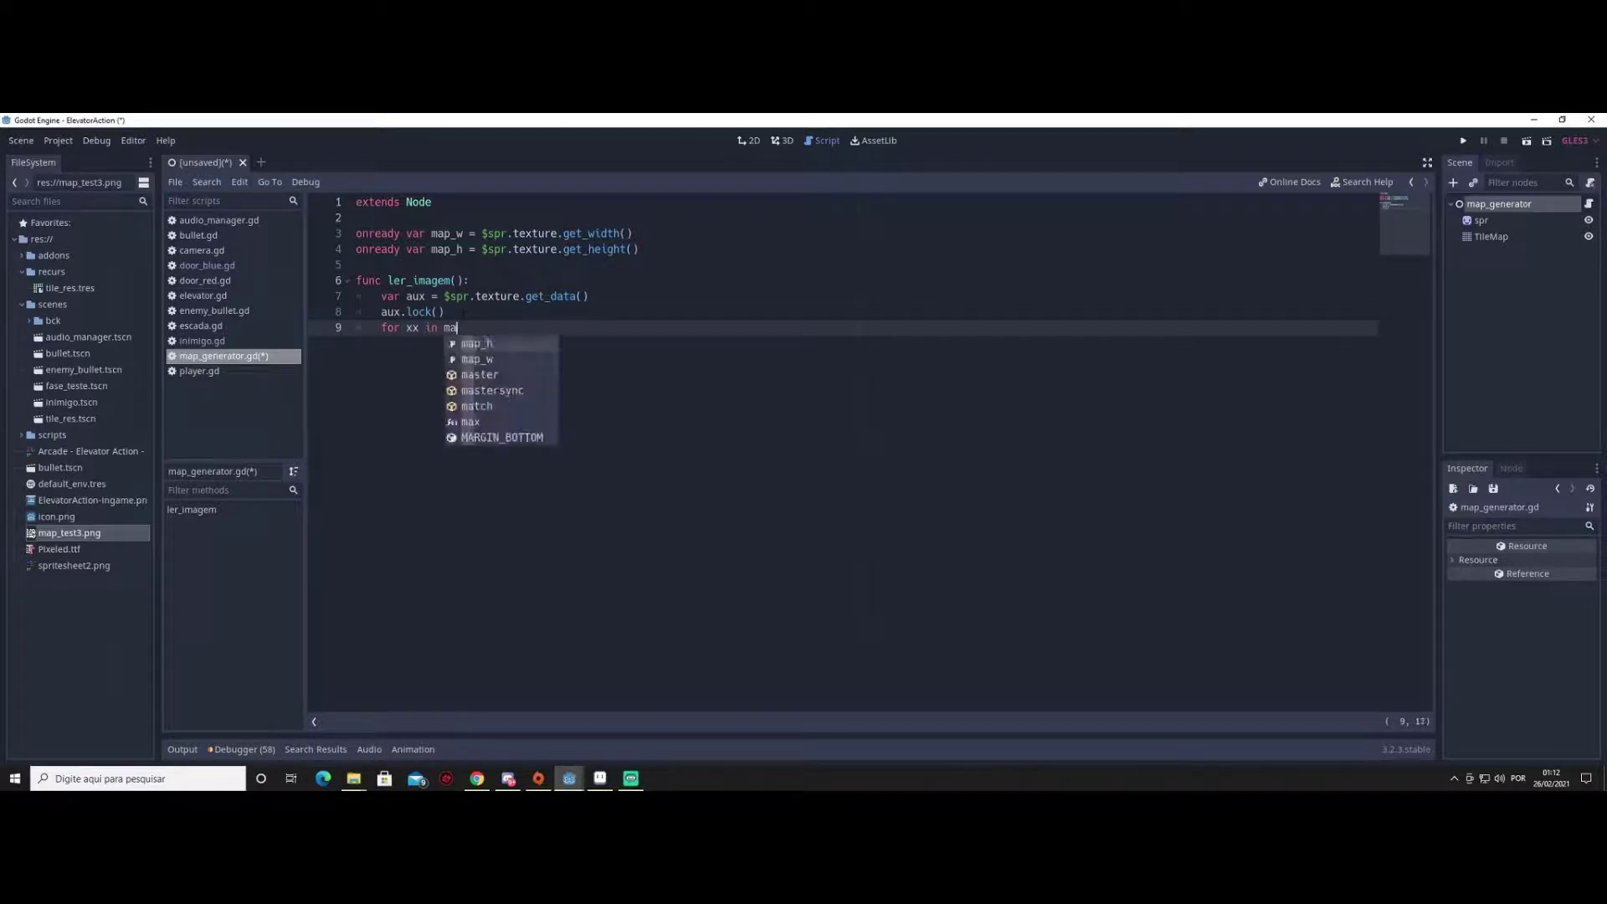
{"action": "type", "text": "p"}
{"action": "key", "text": "Down"}
{"action": "key", "text": "Return"}
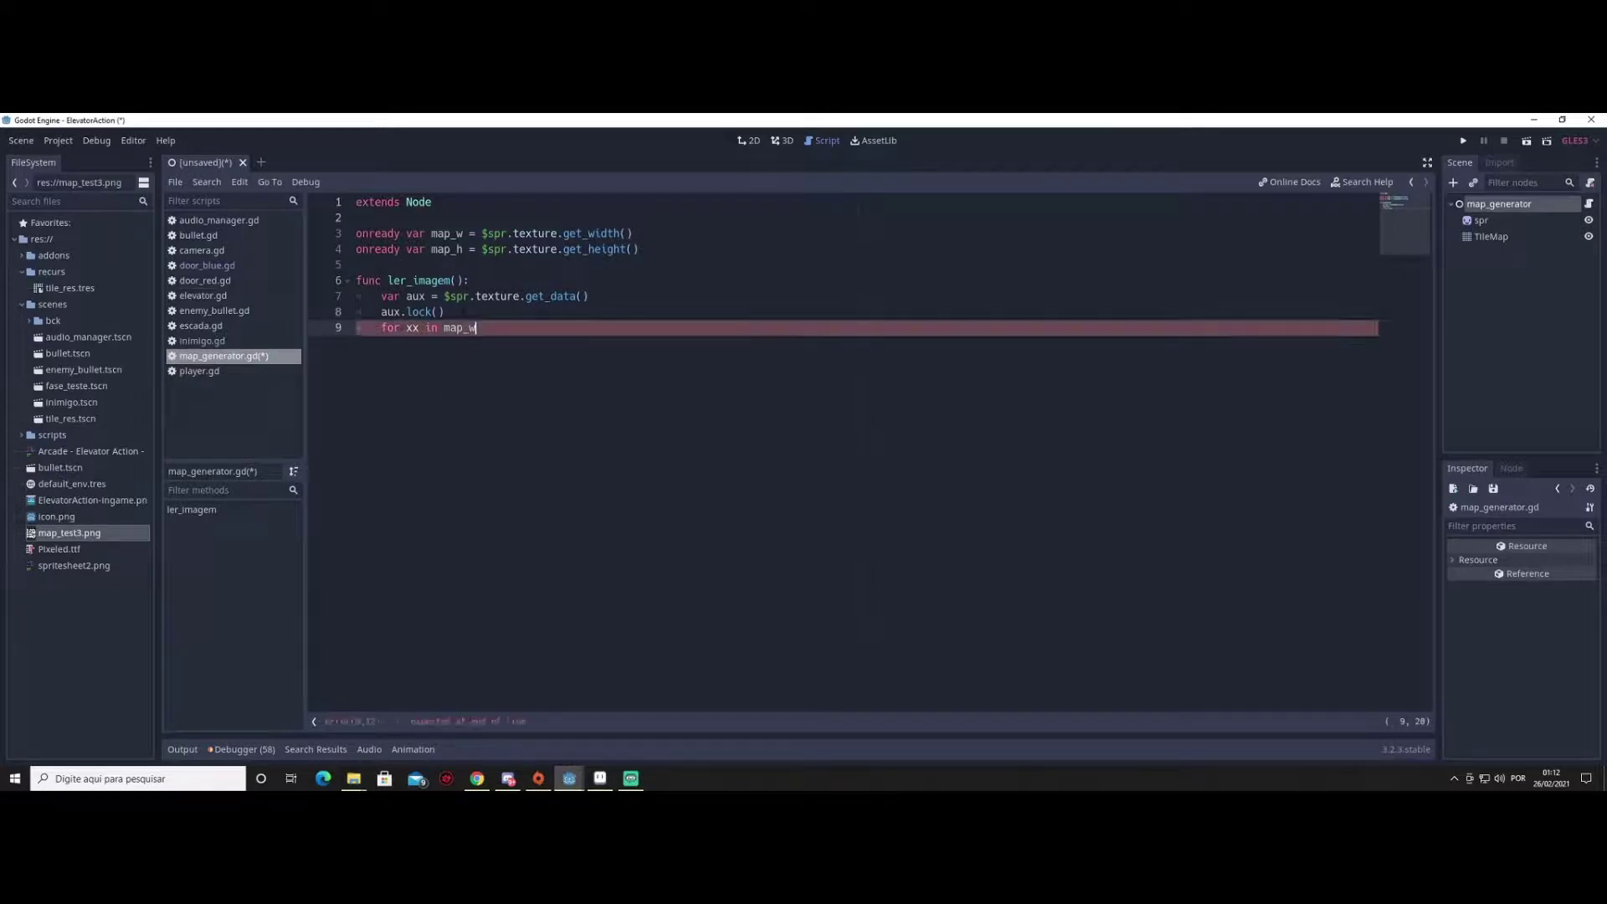
{"action": "type", "text": ":"}
{"action": "key", "text": "Return"}
{"action": "type", "text": "f"}
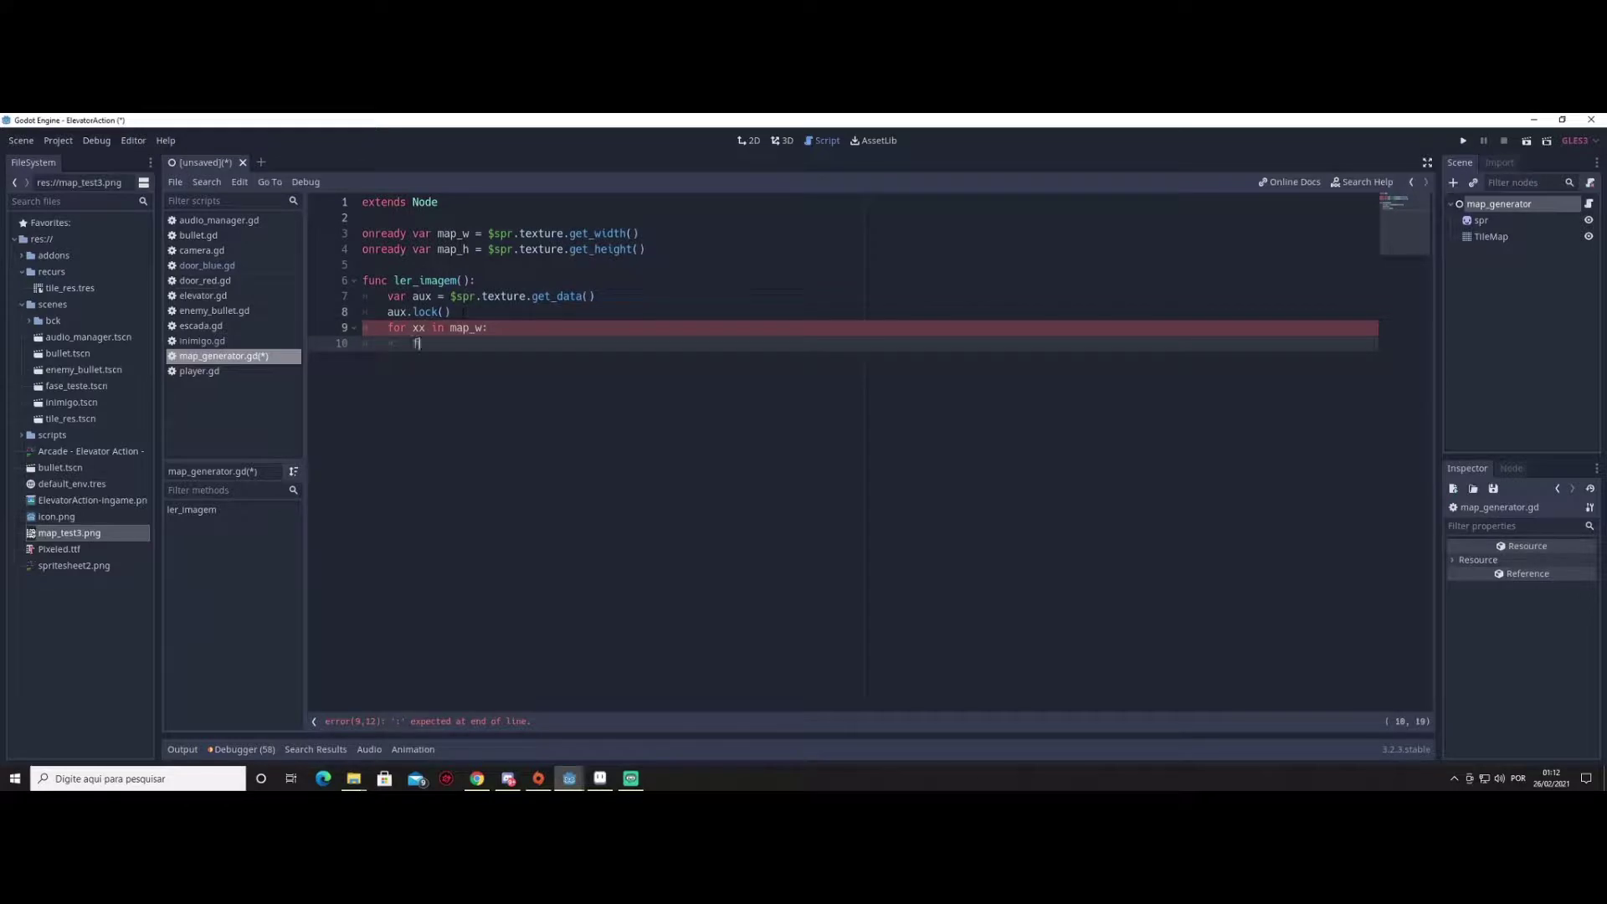
{"action": "type", "text": "or"}
{"action": "type", "text": " yy in "}
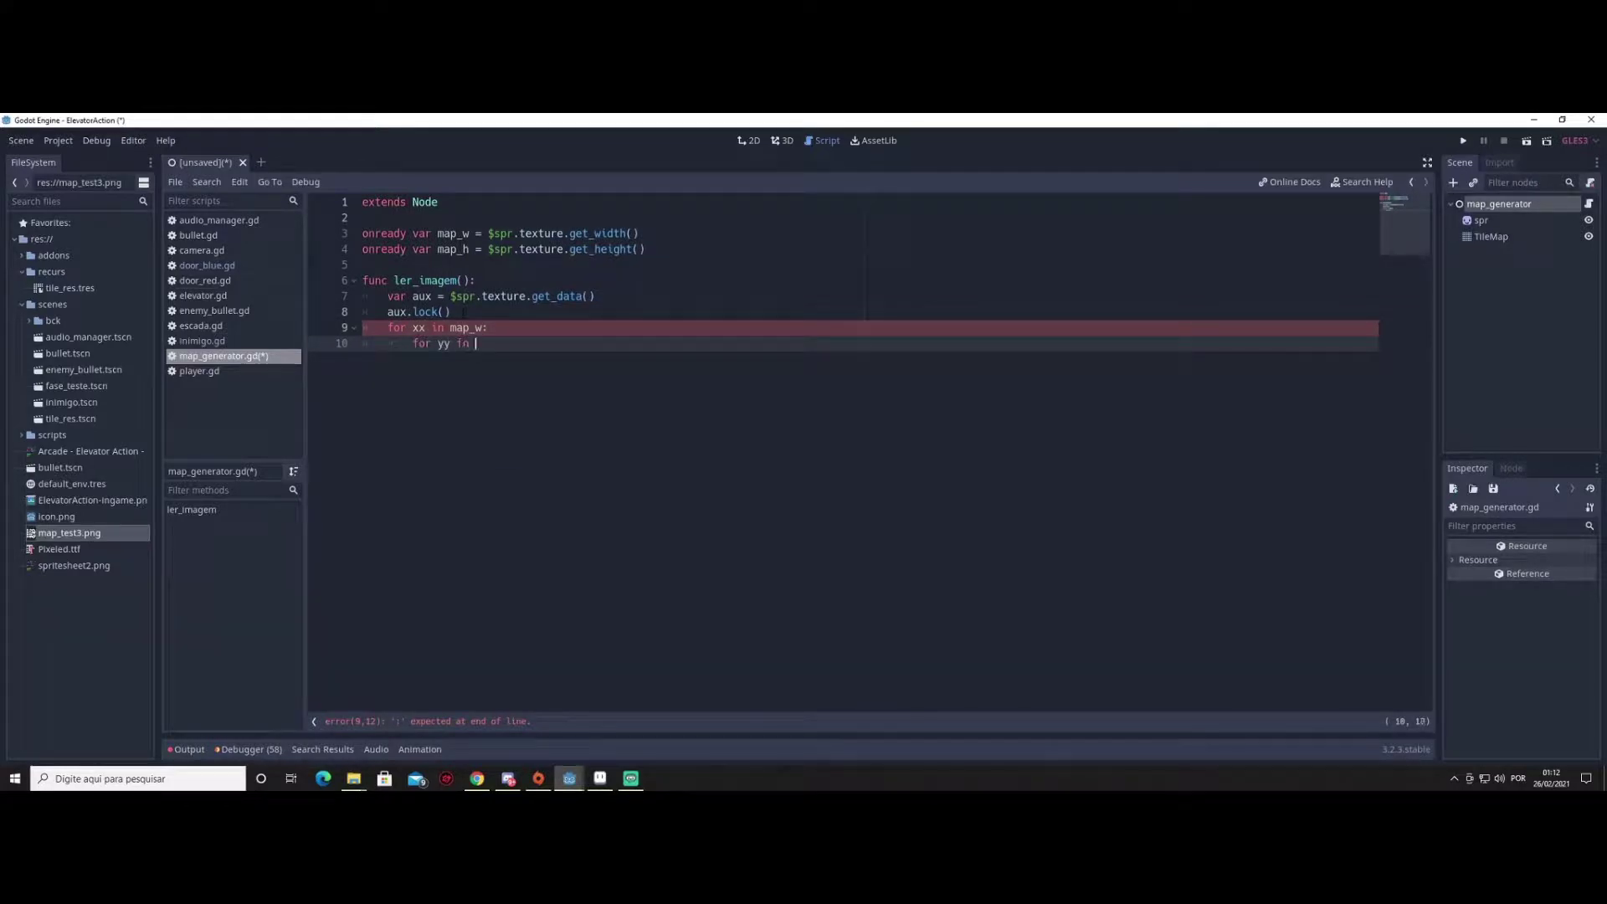
{"action": "type", "text": "ma"}
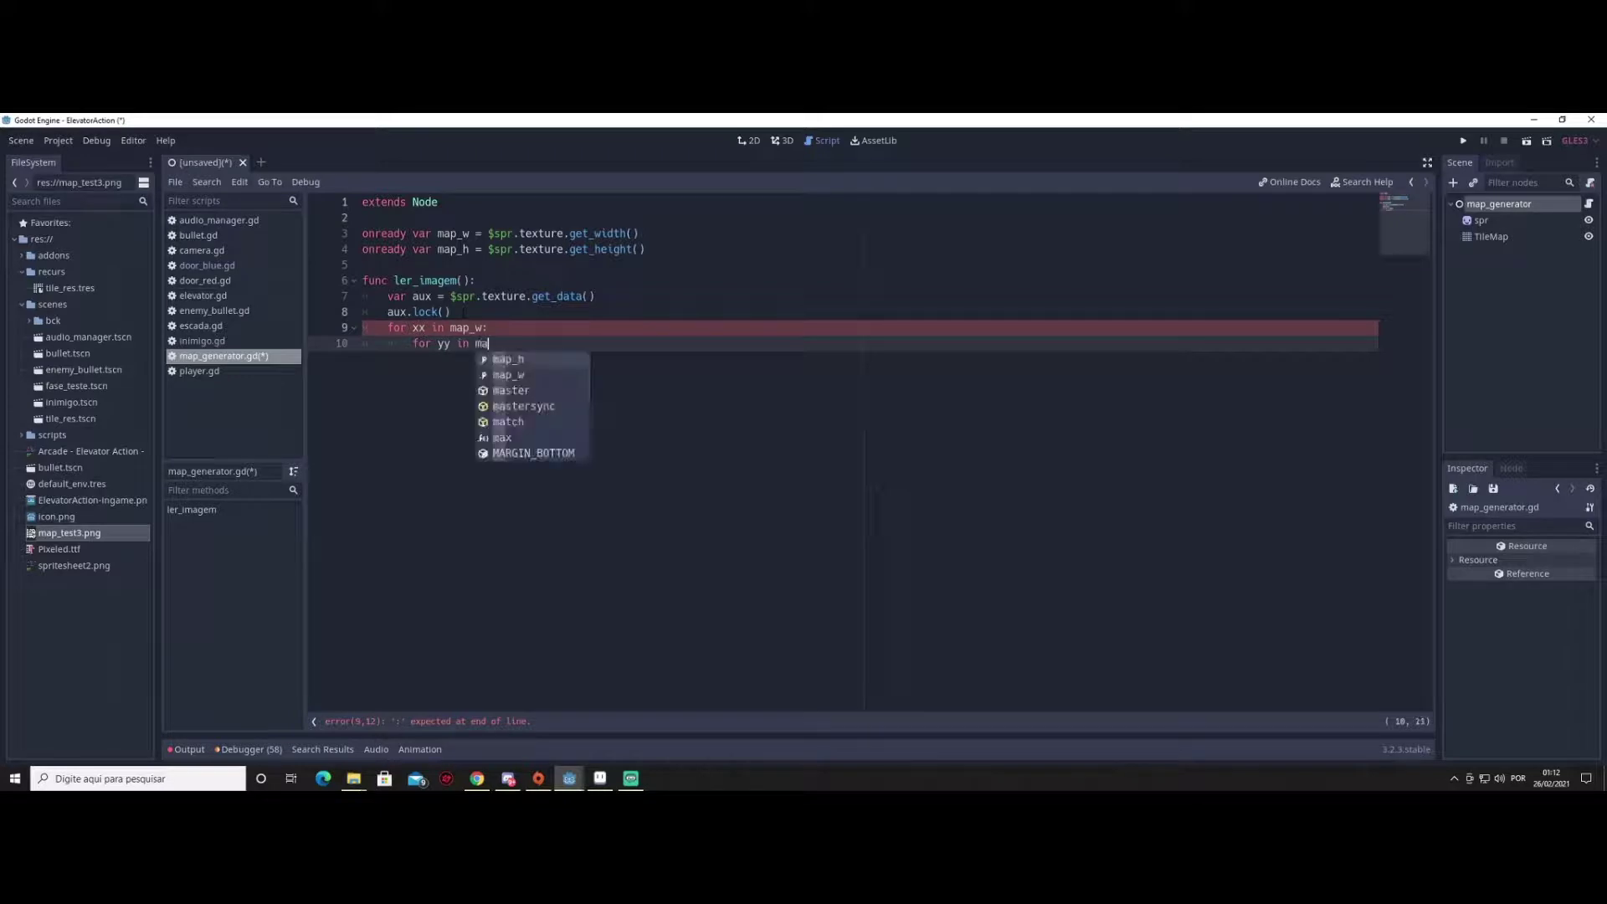
{"action": "type", "text": "p_h:"}
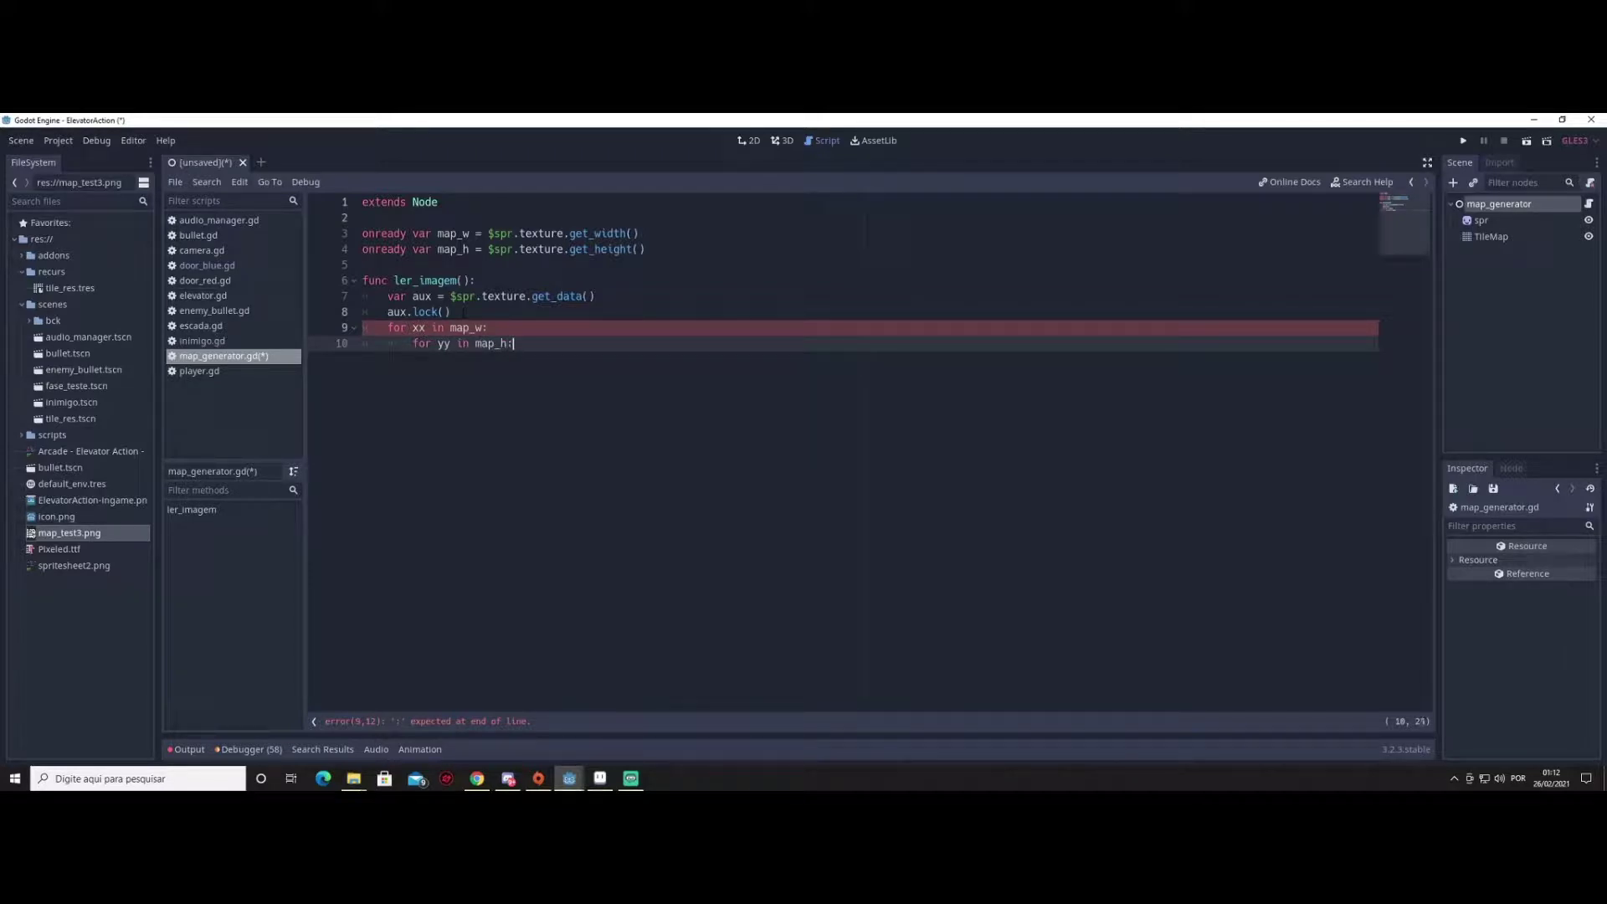
{"action": "key", "text": "Return"}
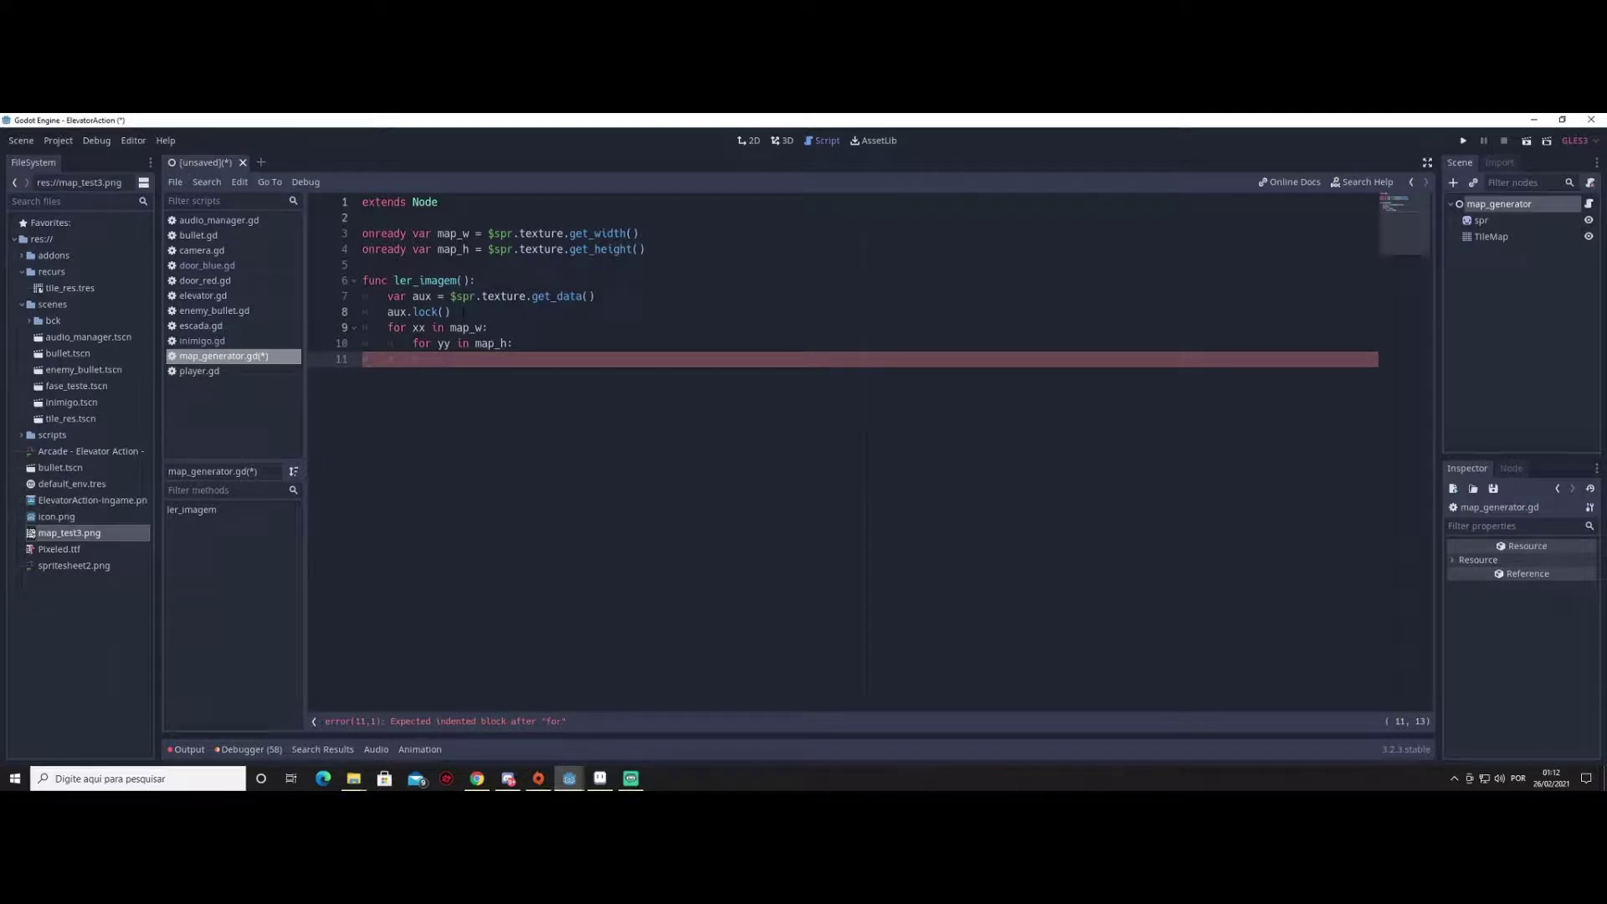
Inside the inner loop, store each pixel in var cor = aux.get_pixel(xx,yy)
{"action": "type", "text": "var cor = "}
{"action": "type", "text": "aux."}
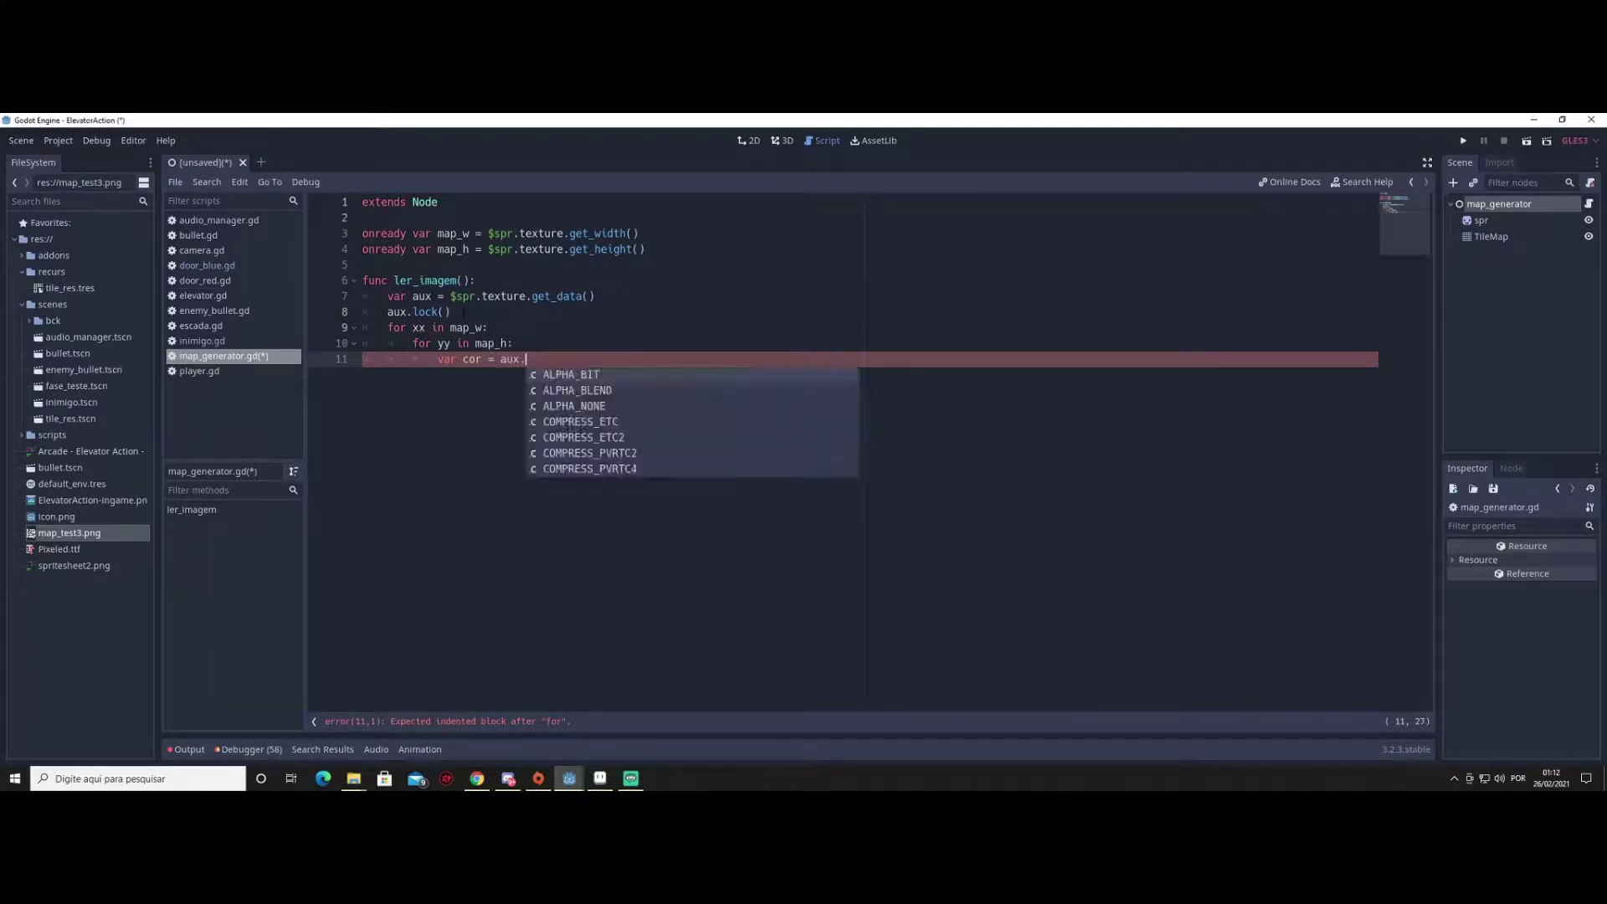
{"action": "type", "text": "get_"}
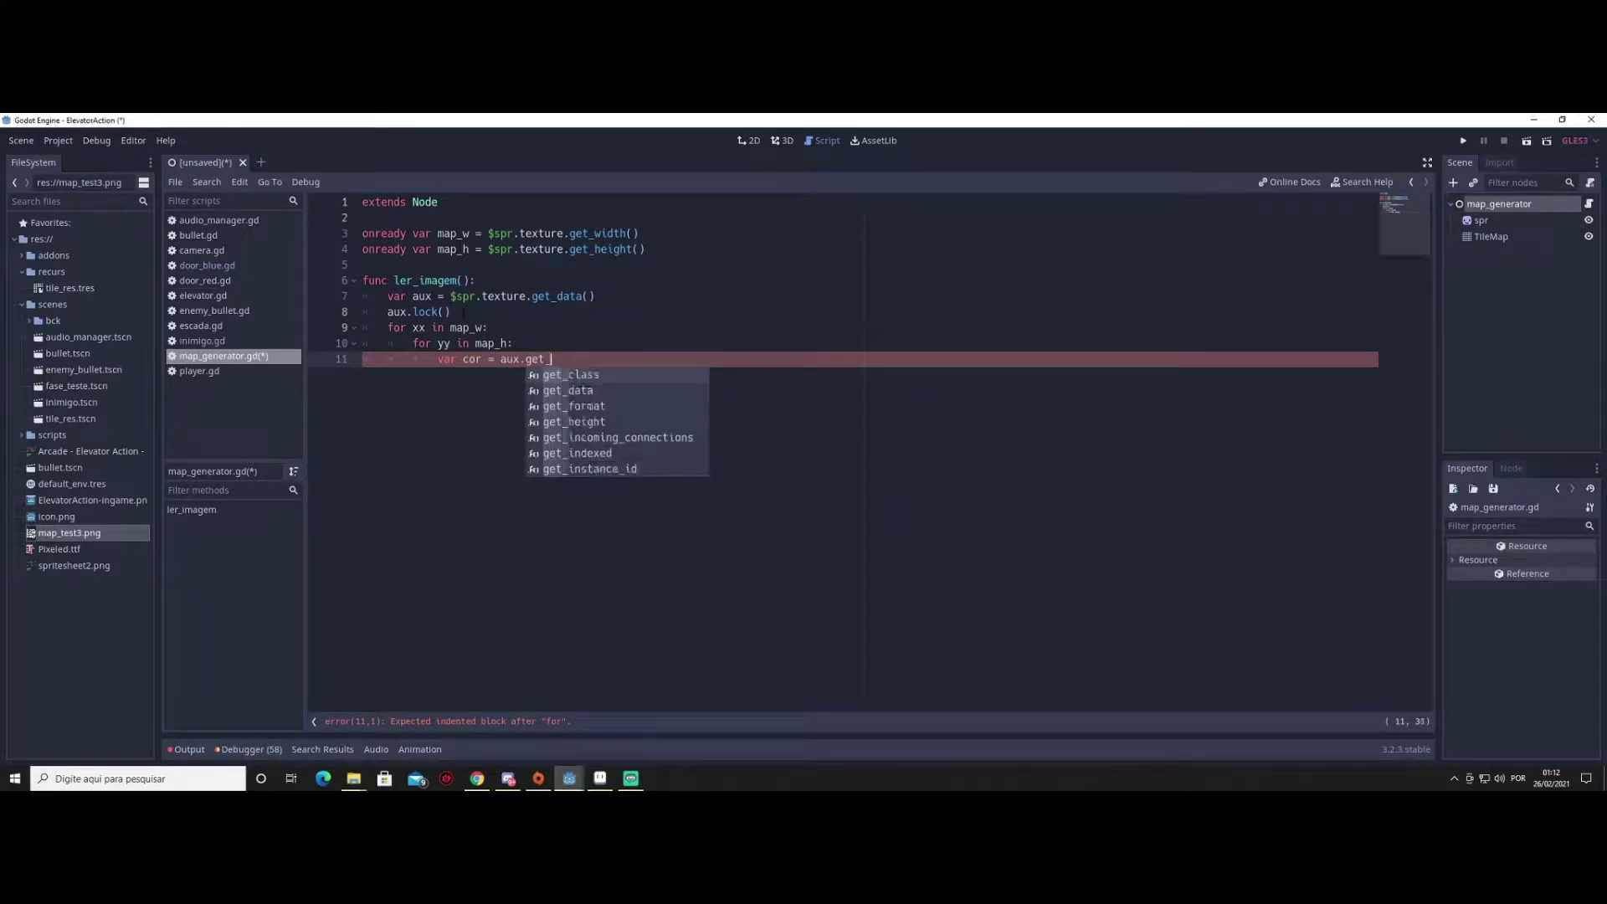
{"action": "type", "text": "pi"}
{"action": "key", "text": "Return"}
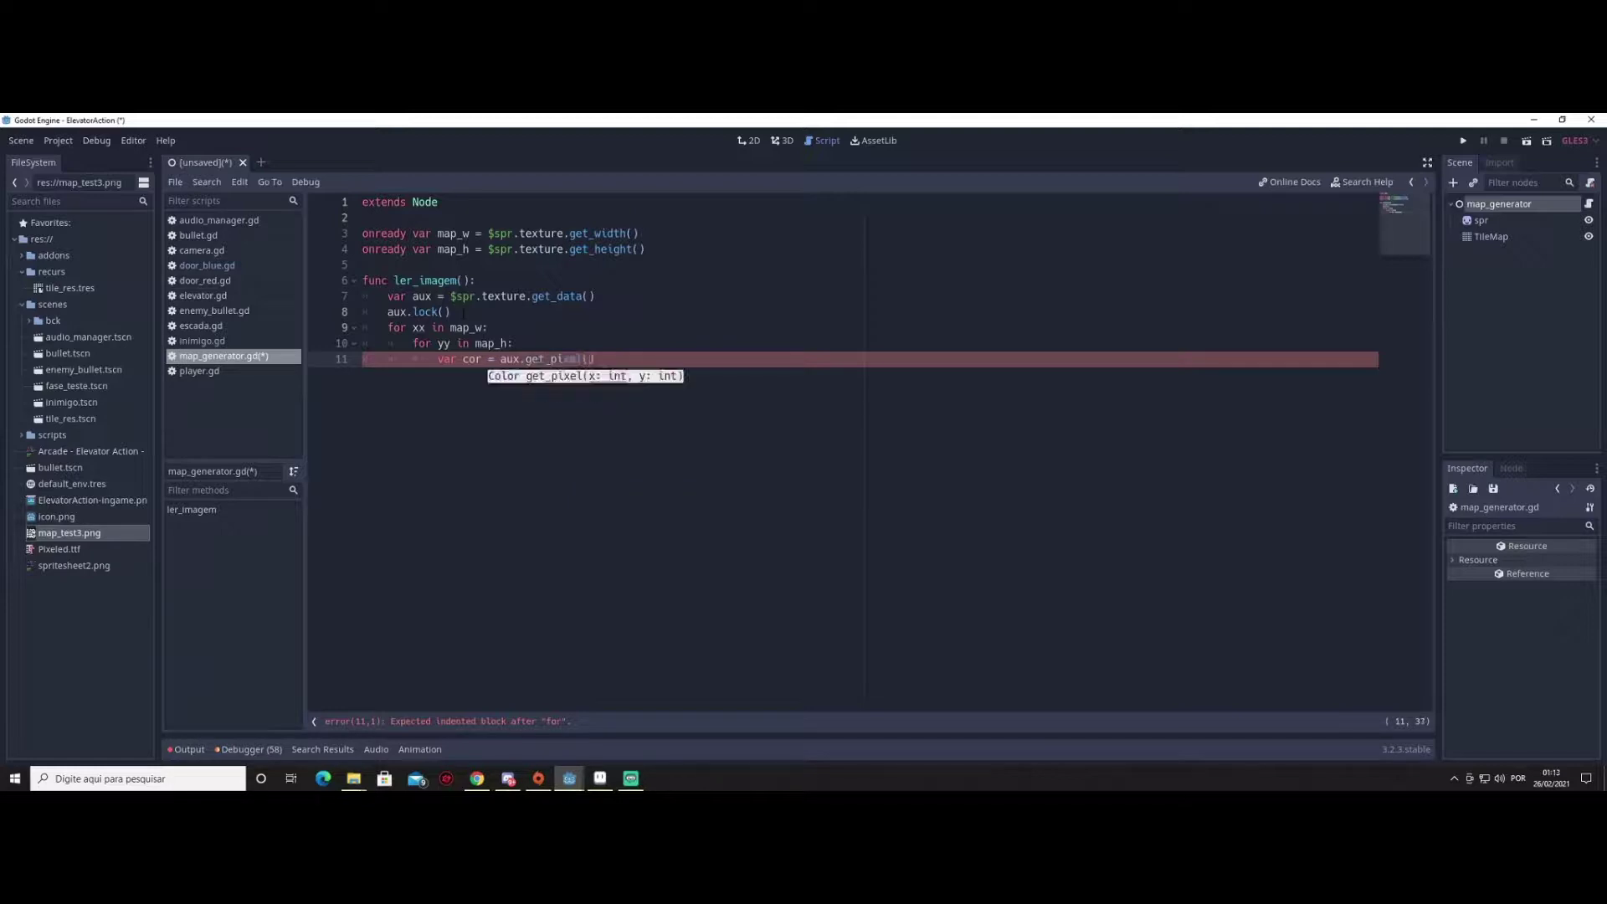
{"action": "type", "text": "xx"}
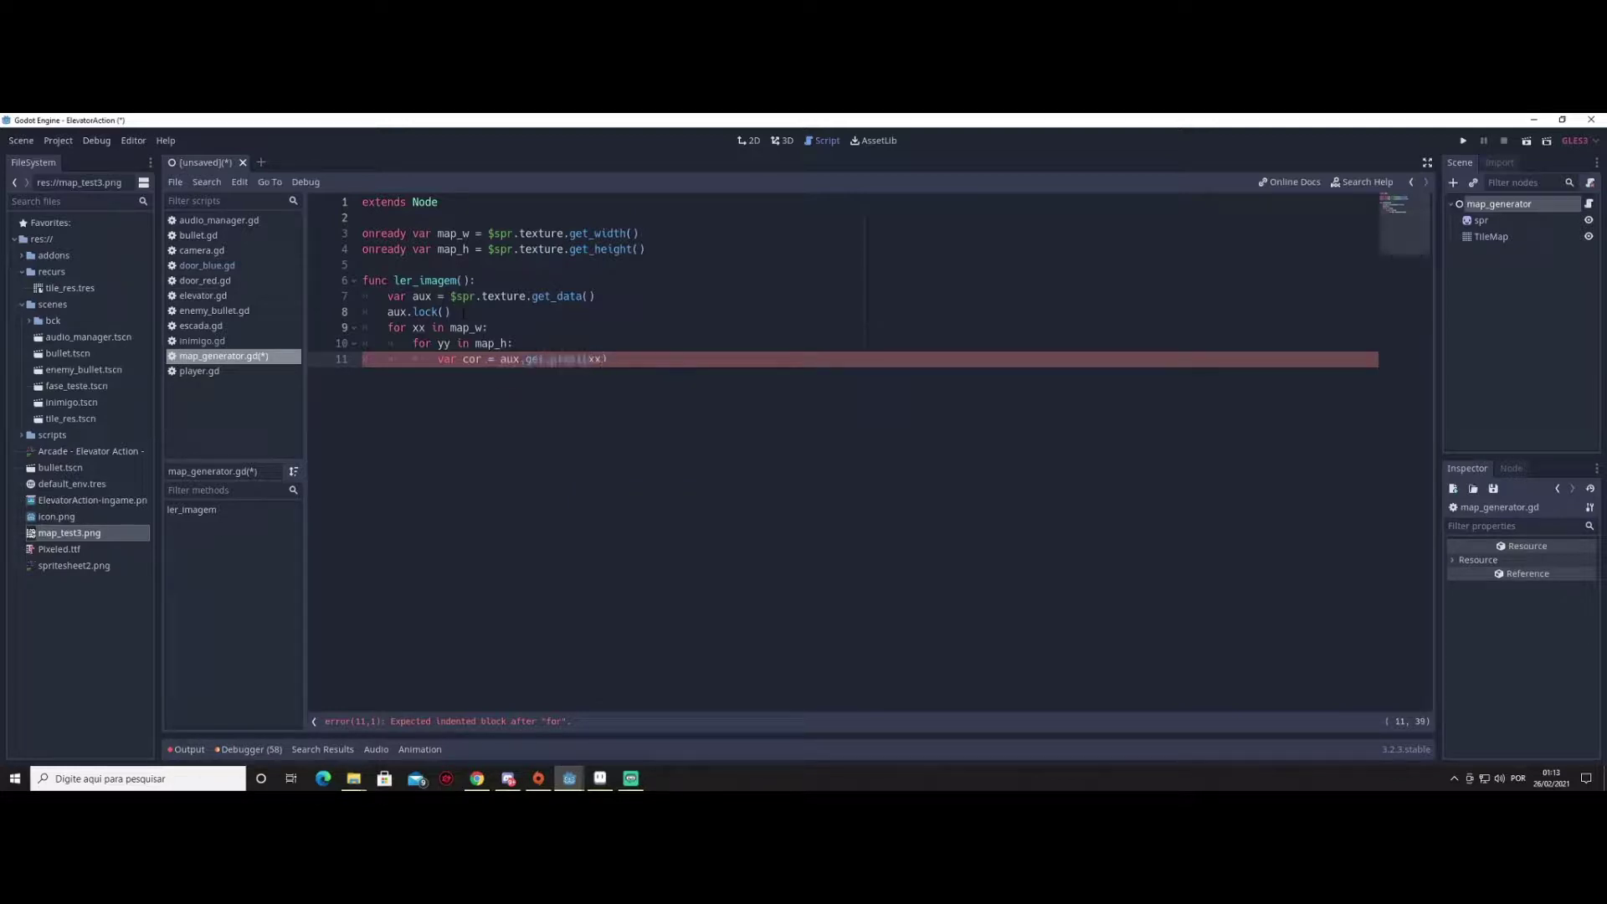
{"action": "type", "text": ",yy"}
{"action": "key", "text": "Right"}
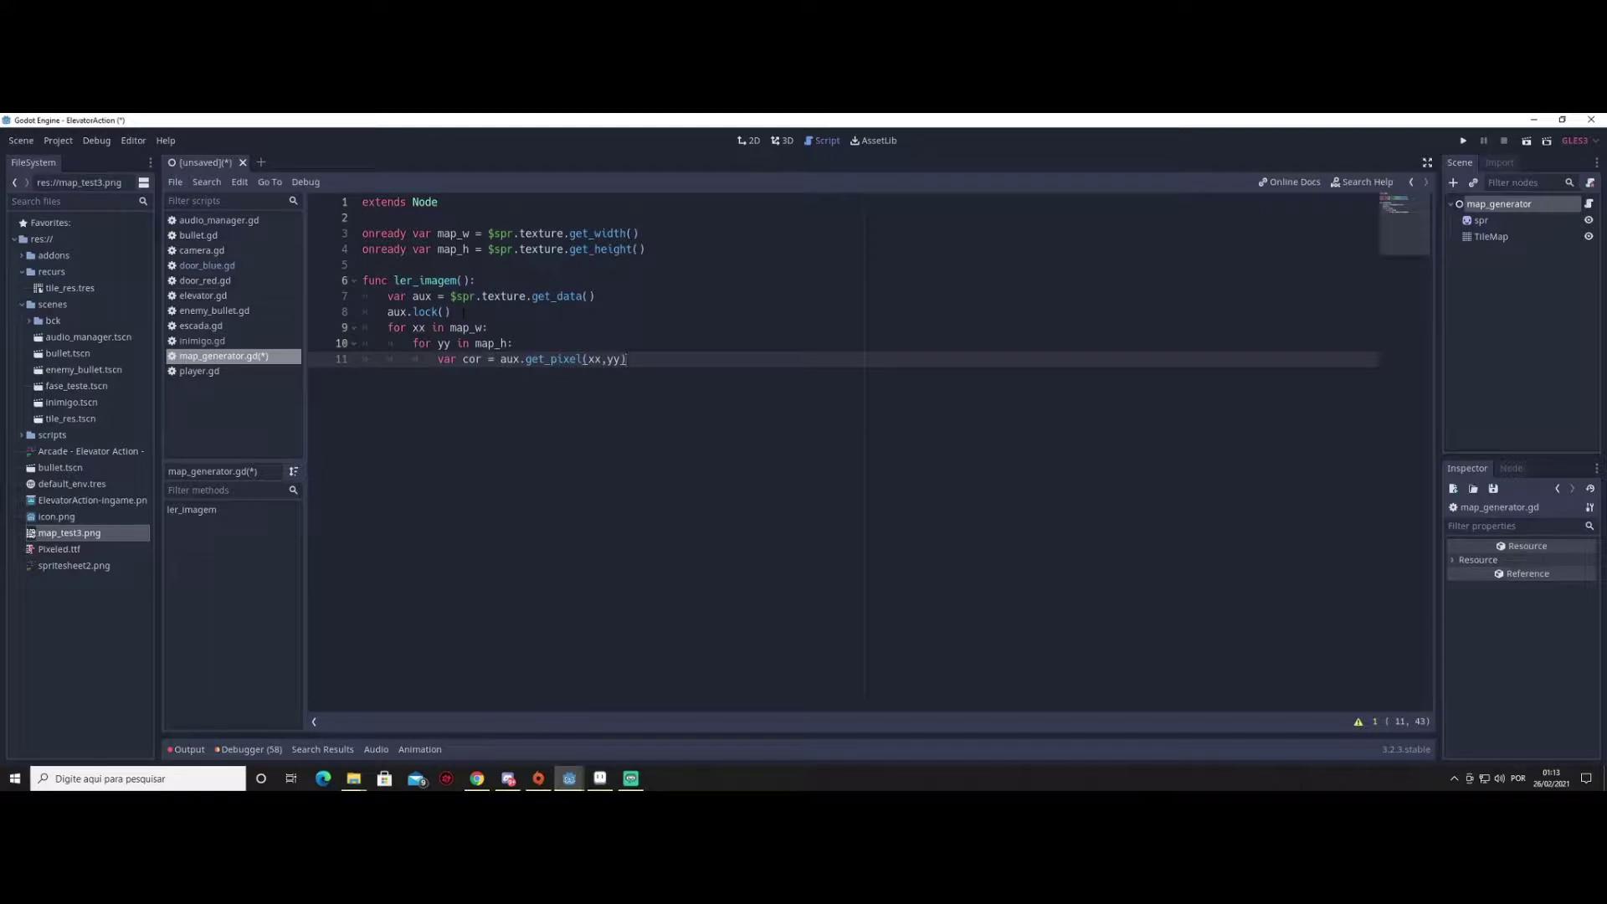
{"action": "key", "text": "Return"}
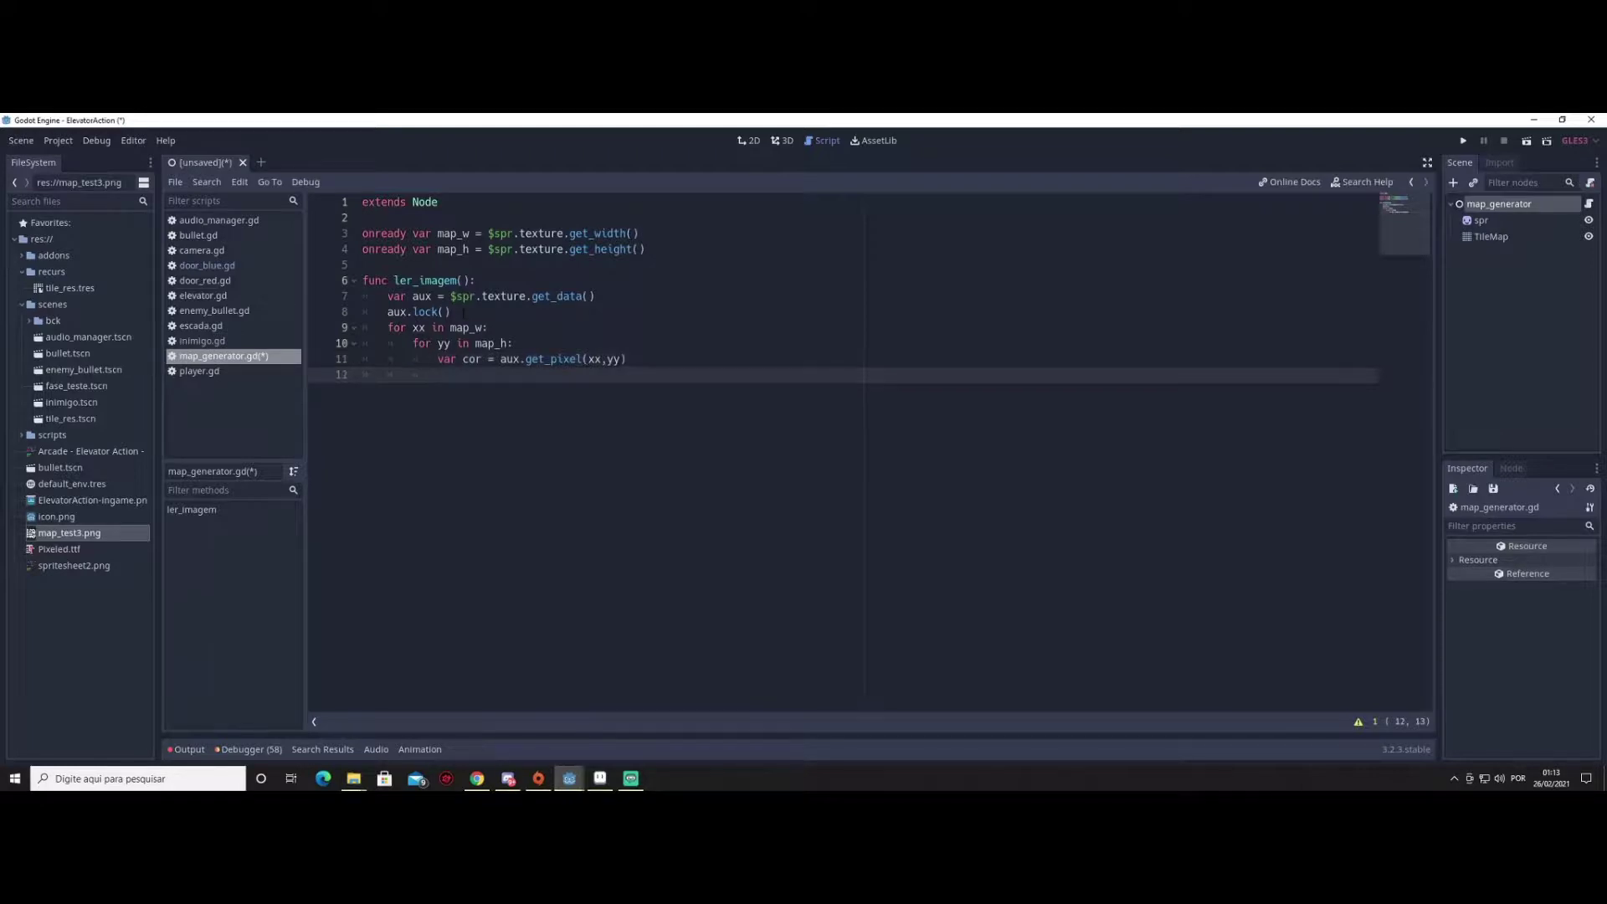
Add print(cor) and test-run the scene, saving it as scenes/map_generator.tscn
{"action": "type", "text": "print("}
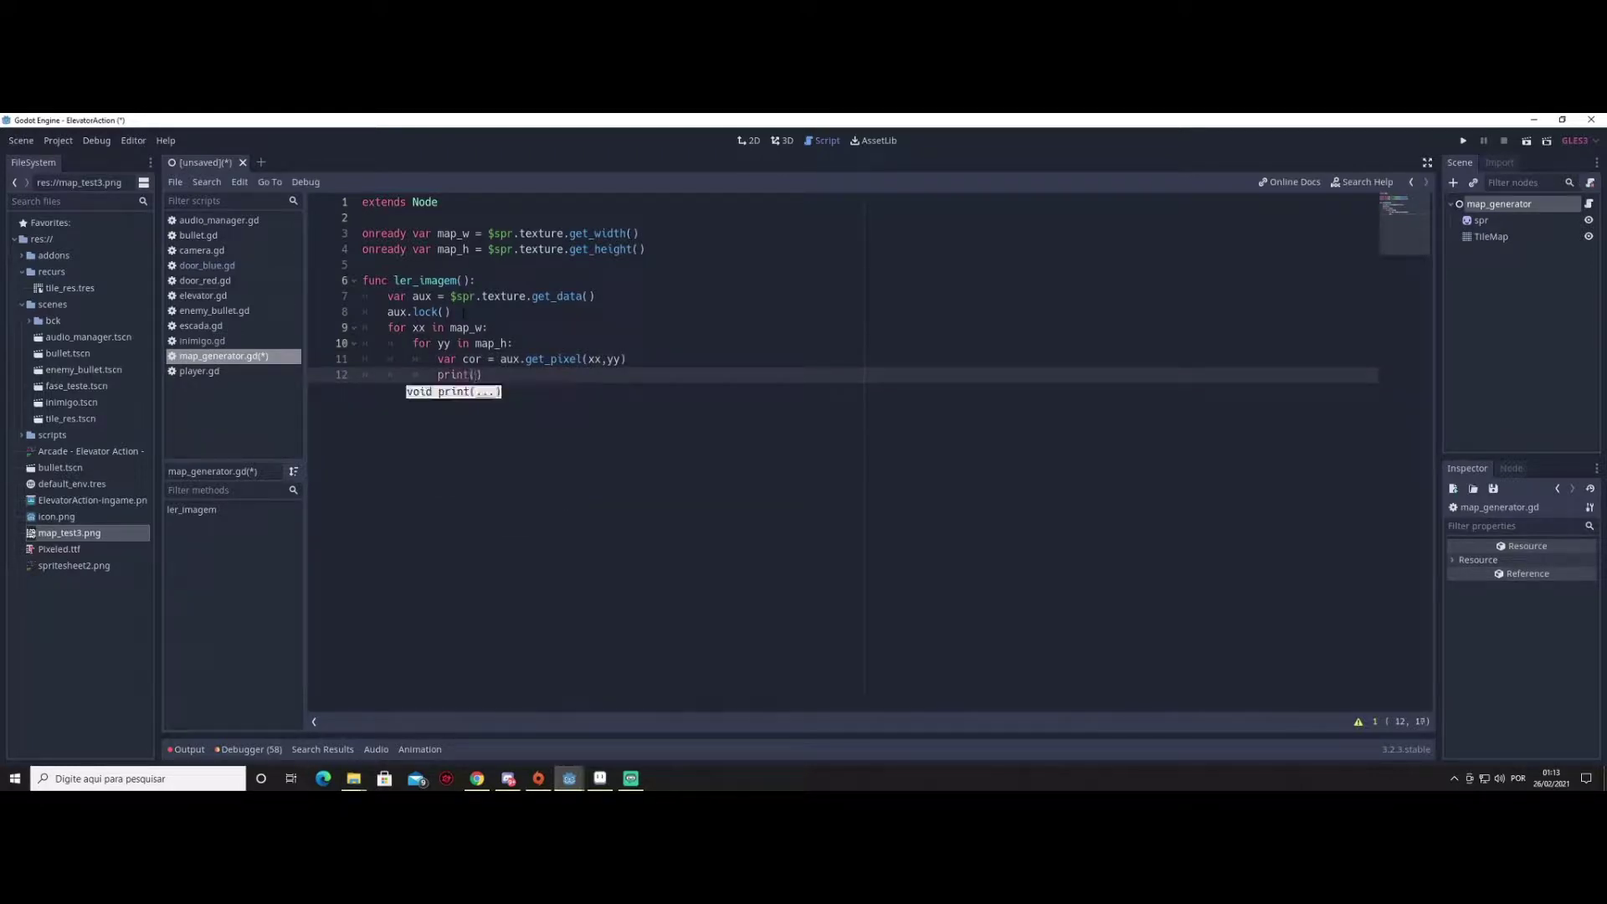
{"action": "type", "text": "cor"}
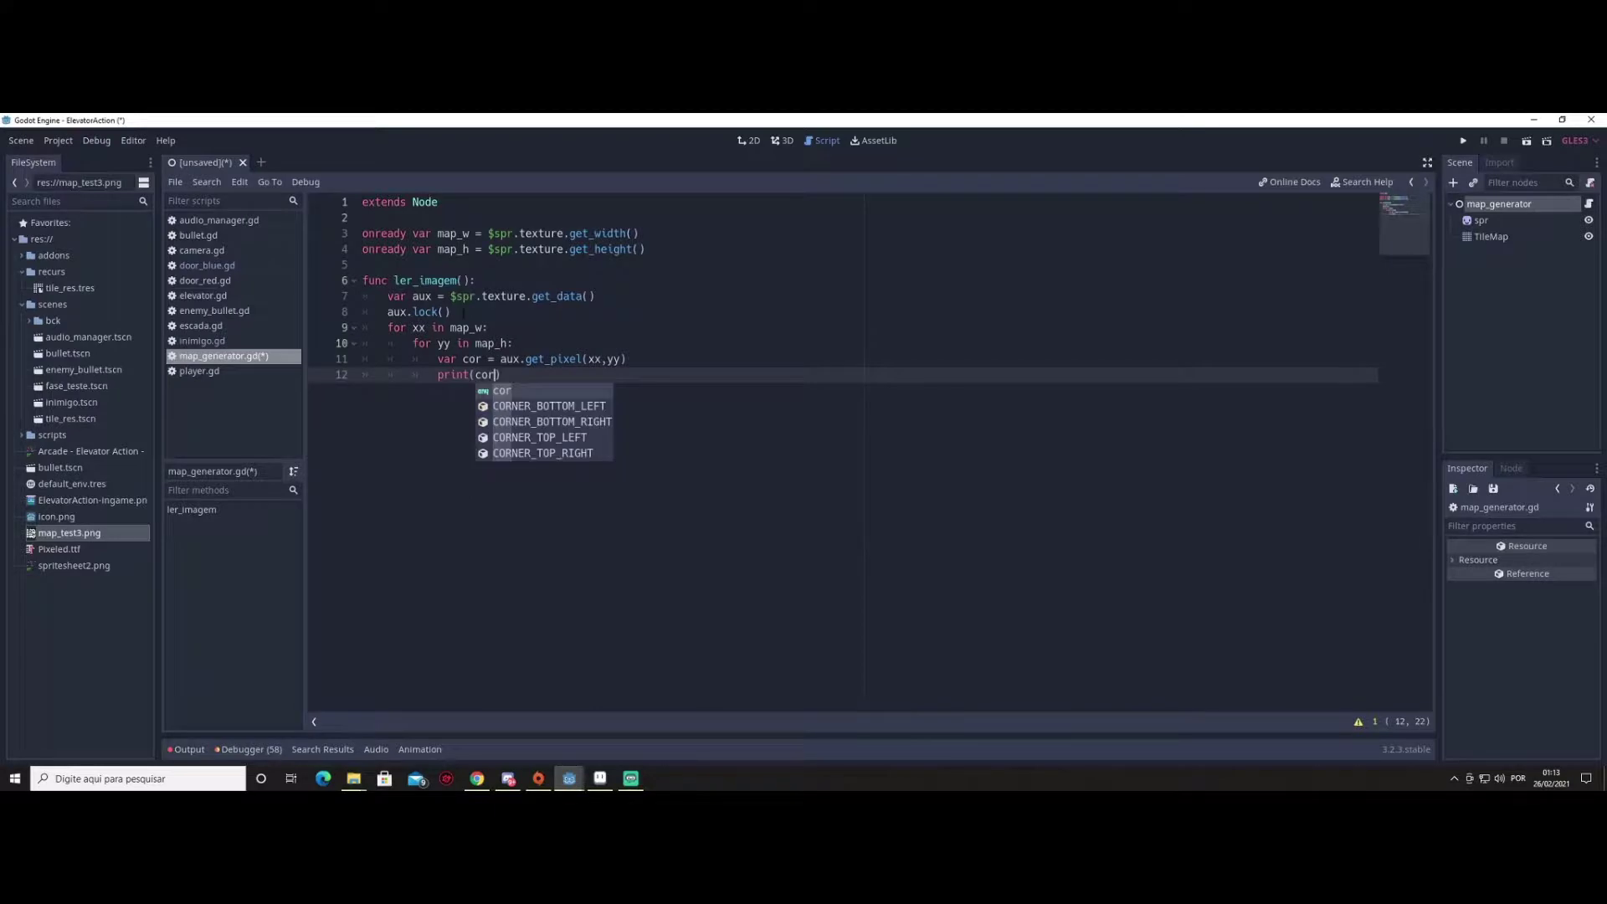
{"action": "left_click", "coordinate": [1525, 144]}
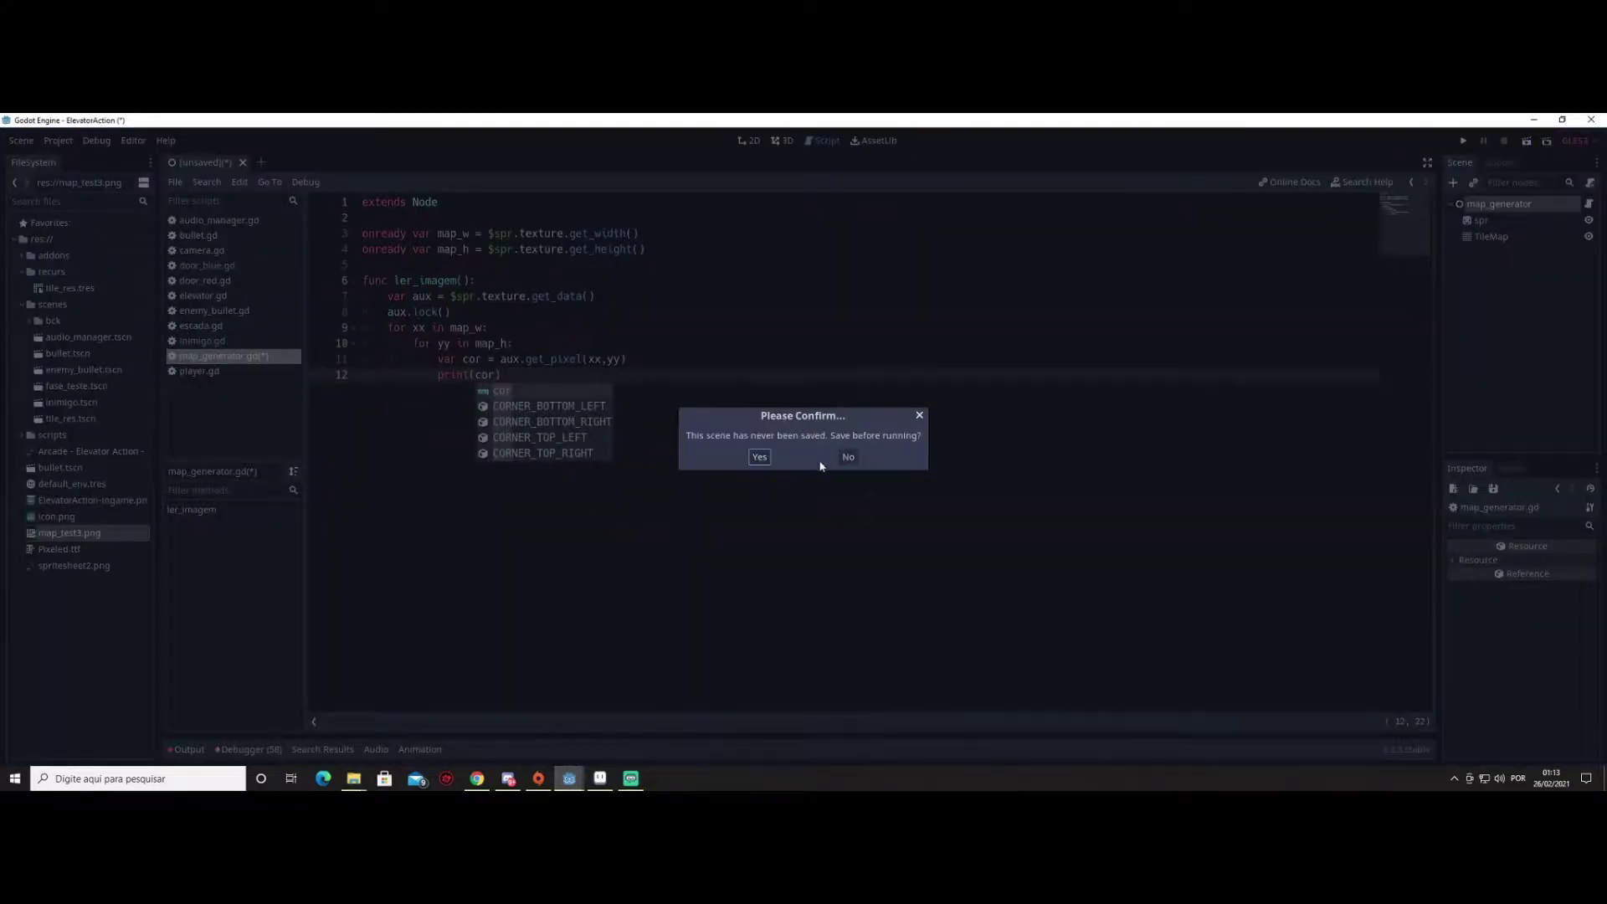
{"action": "left_click", "coordinate": [763, 457]}
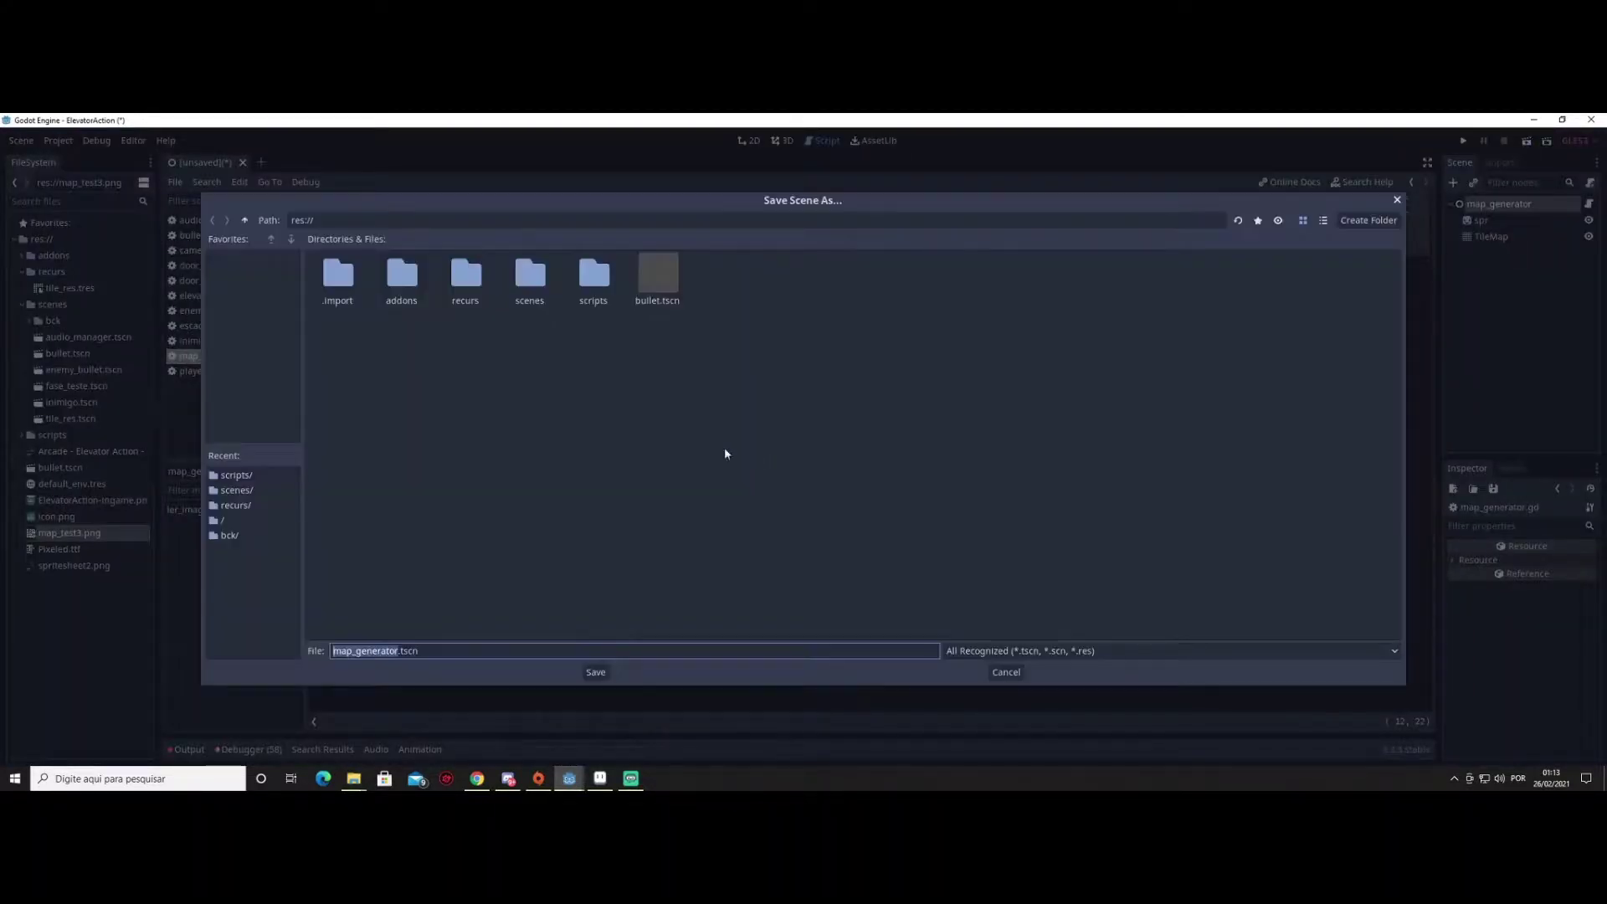
{"action": "double_click", "coordinate": [536, 279]}
{"action": "left_click", "coordinate": [596, 672]}
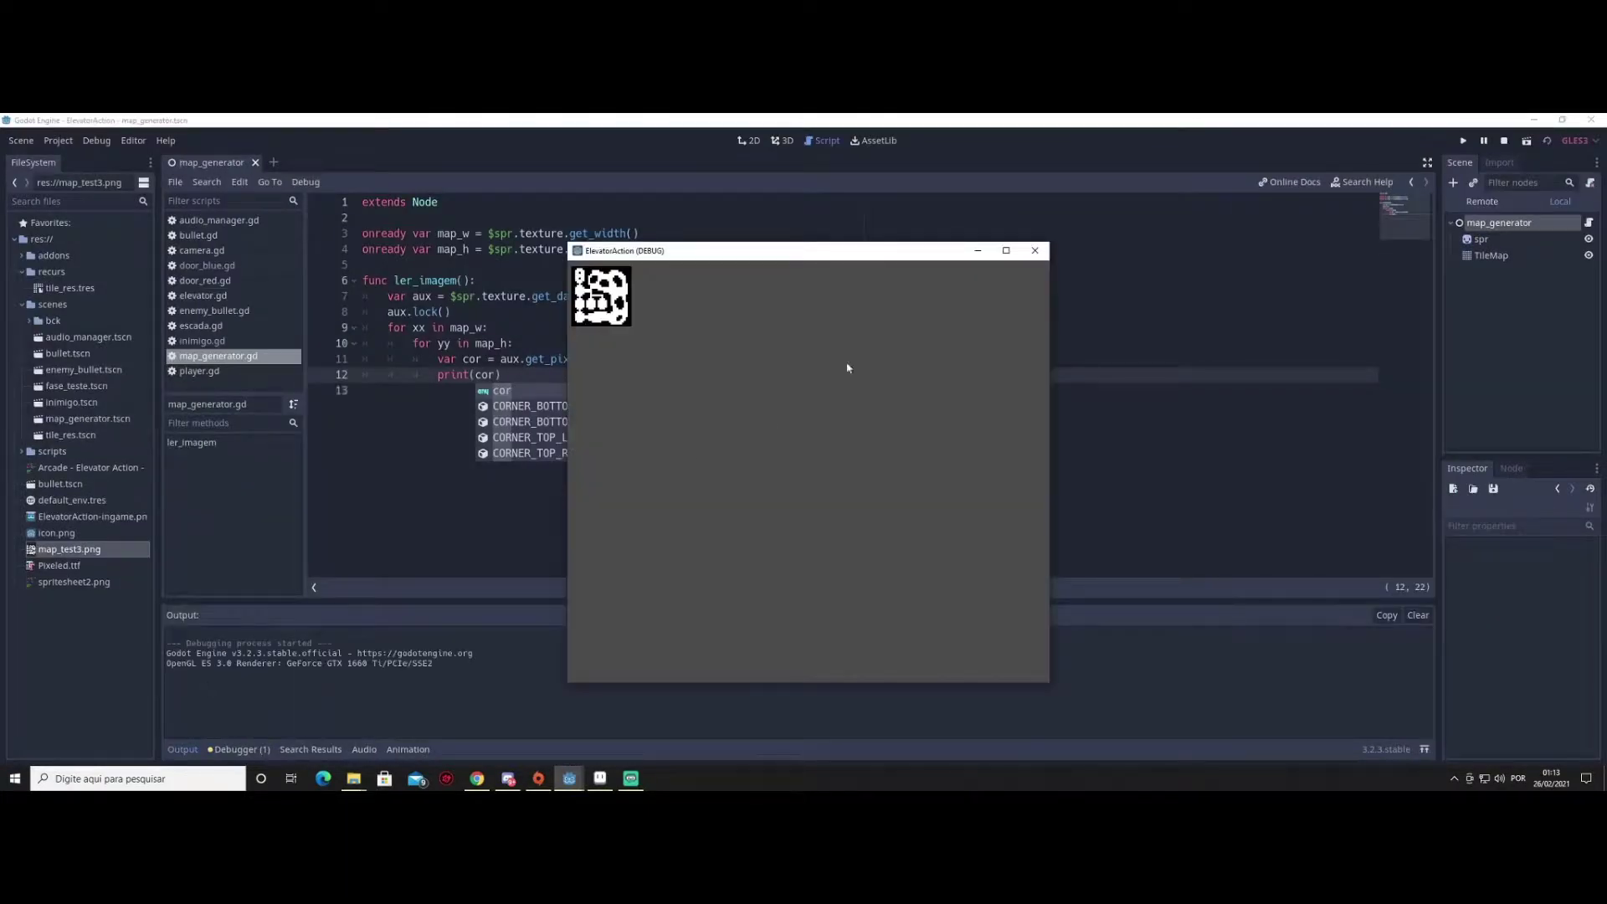
{"action": "left_click", "coordinate": [1035, 250]}
Add func _ready() calling ler_imagem() and run the scene to print pixel colours
{"action": "left_click", "coordinate": [436, 265]}
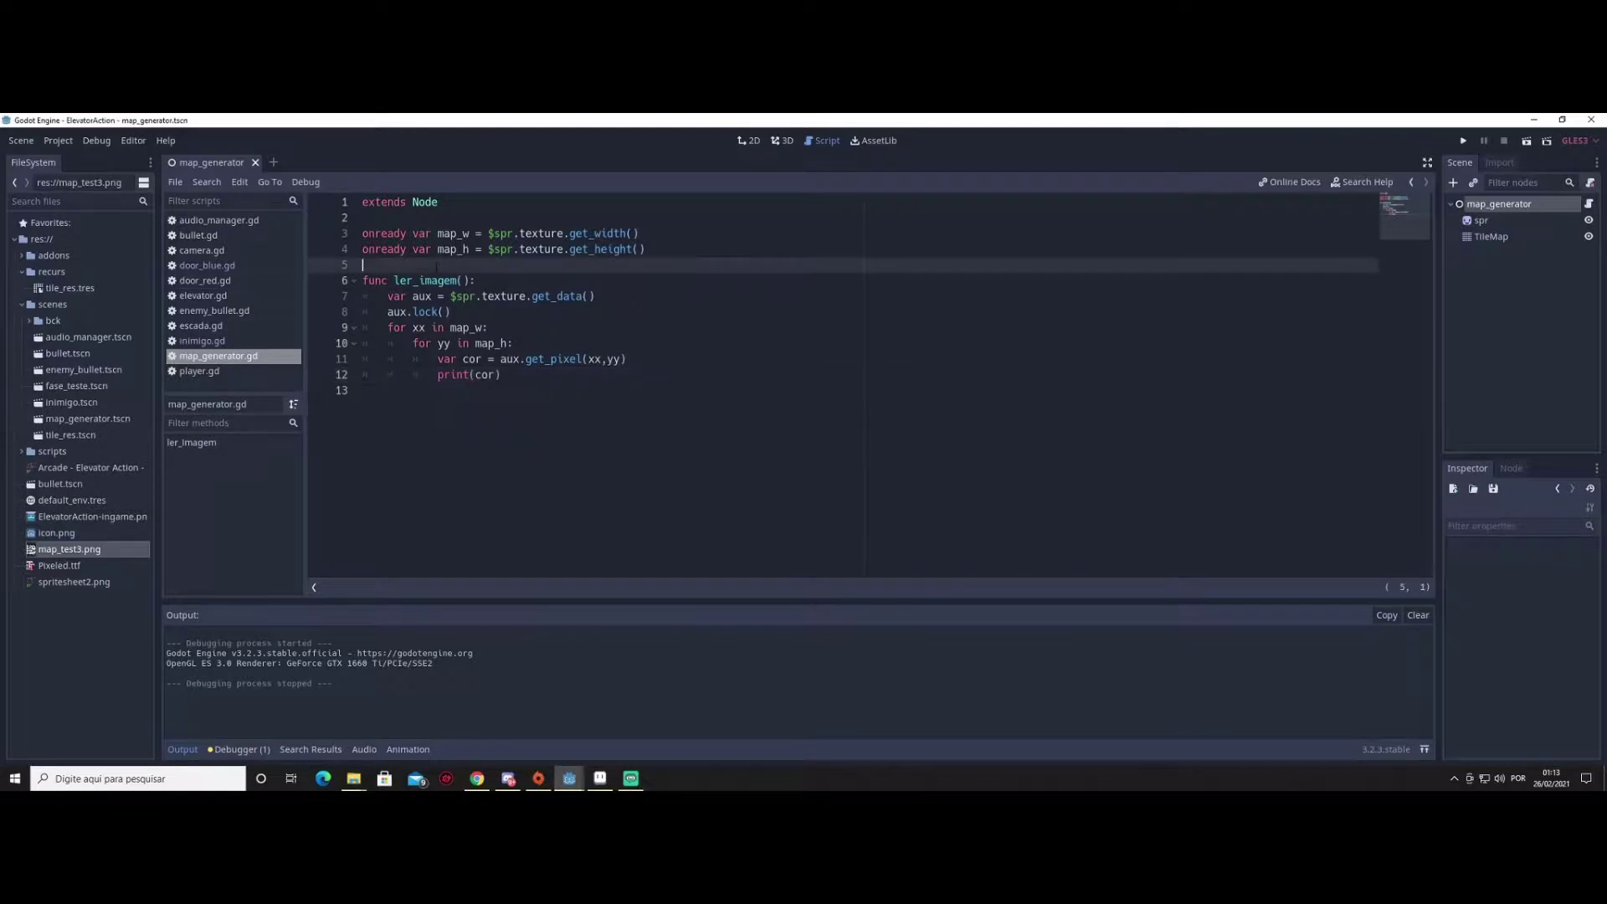
{"action": "key", "text": "Return"}
{"action": "key", "text": "Return"}
{"action": "key", "text": "Up"}
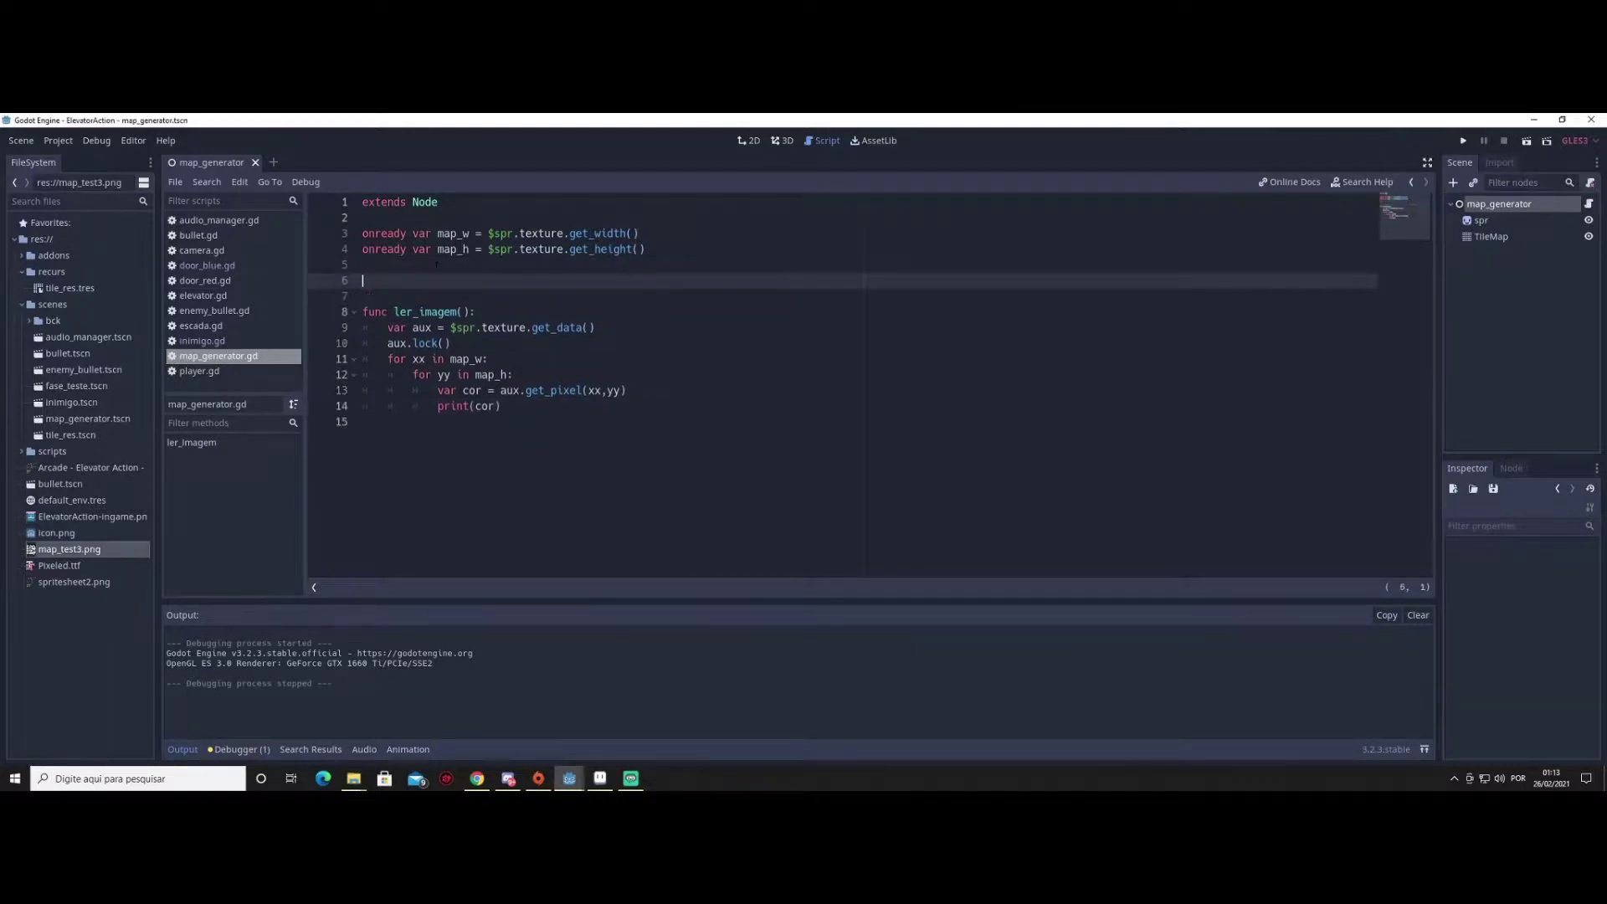
{"action": "type", "text": "func "}
{"action": "type", "text": "_re"}
{"action": "key", "text": "Return"}
{"action": "key", "text": "Return"}
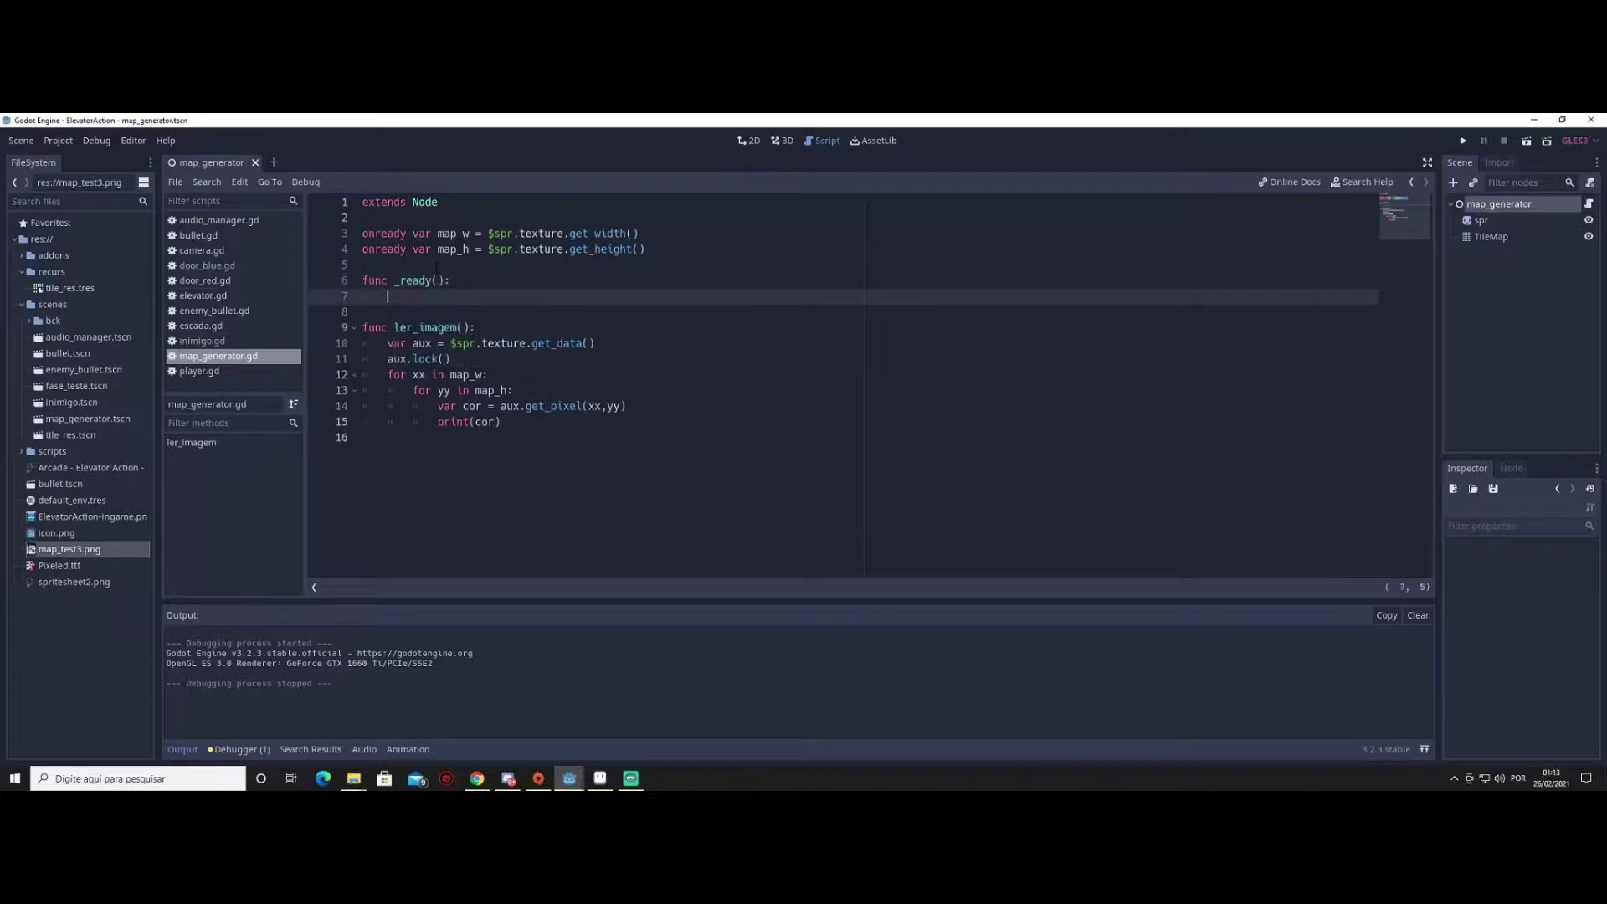
{"action": "type", "text": "ler_i"}
{"action": "key", "text": "Return"}
{"action": "left_click", "coordinate": [1463, 140]}
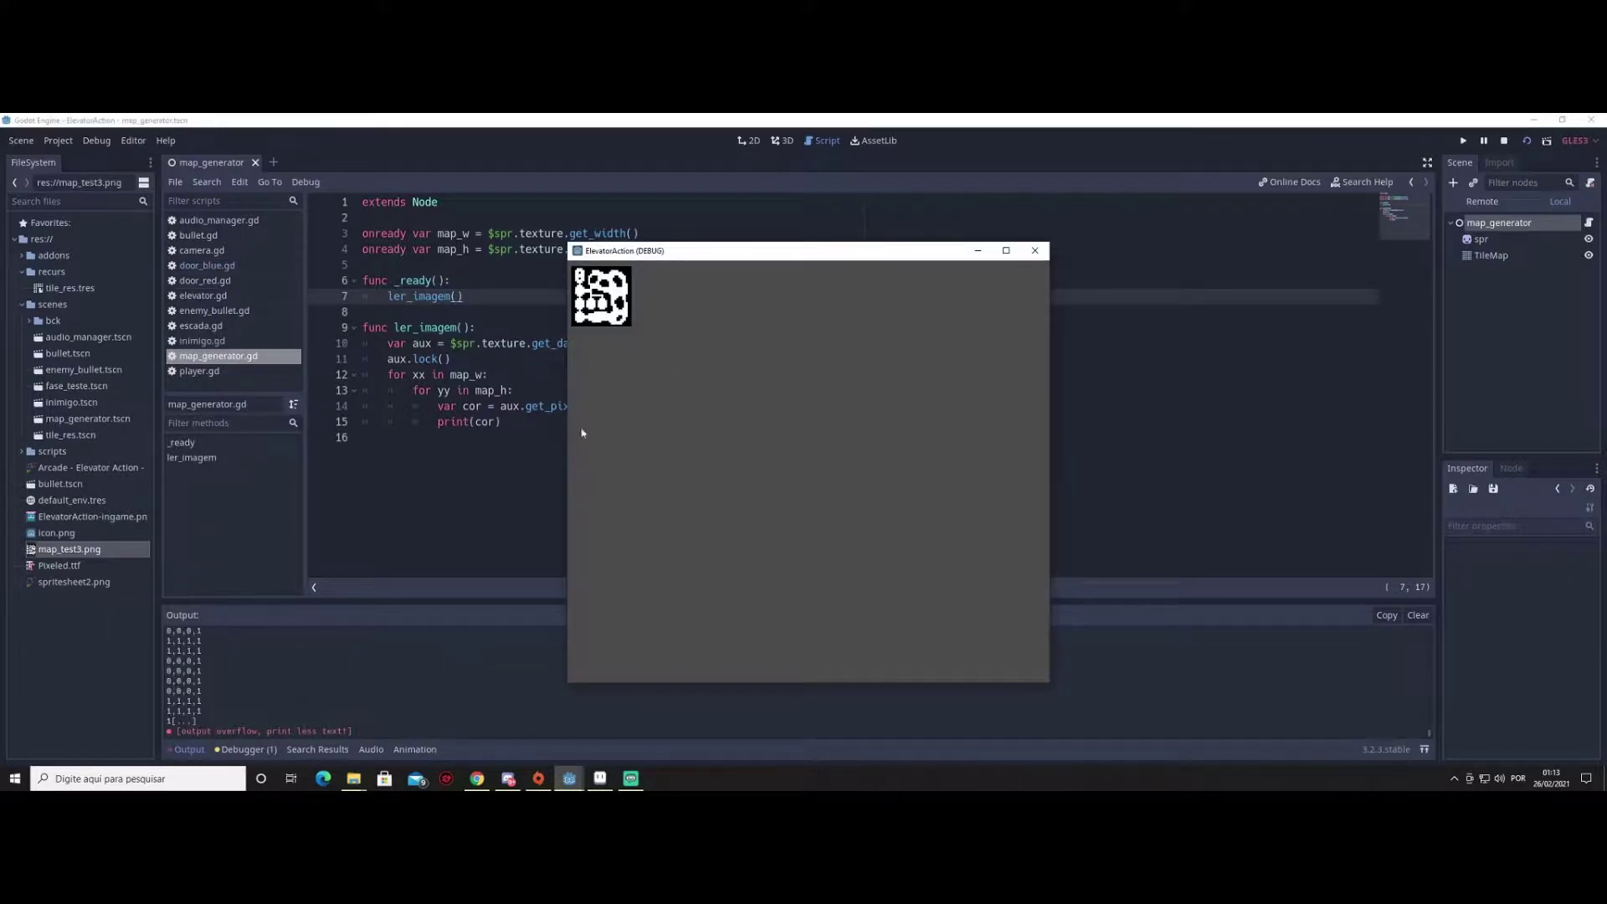
Close the running game and add an unindented blank line below print(cor)
{"action": "key", "text": "alt+F4"}
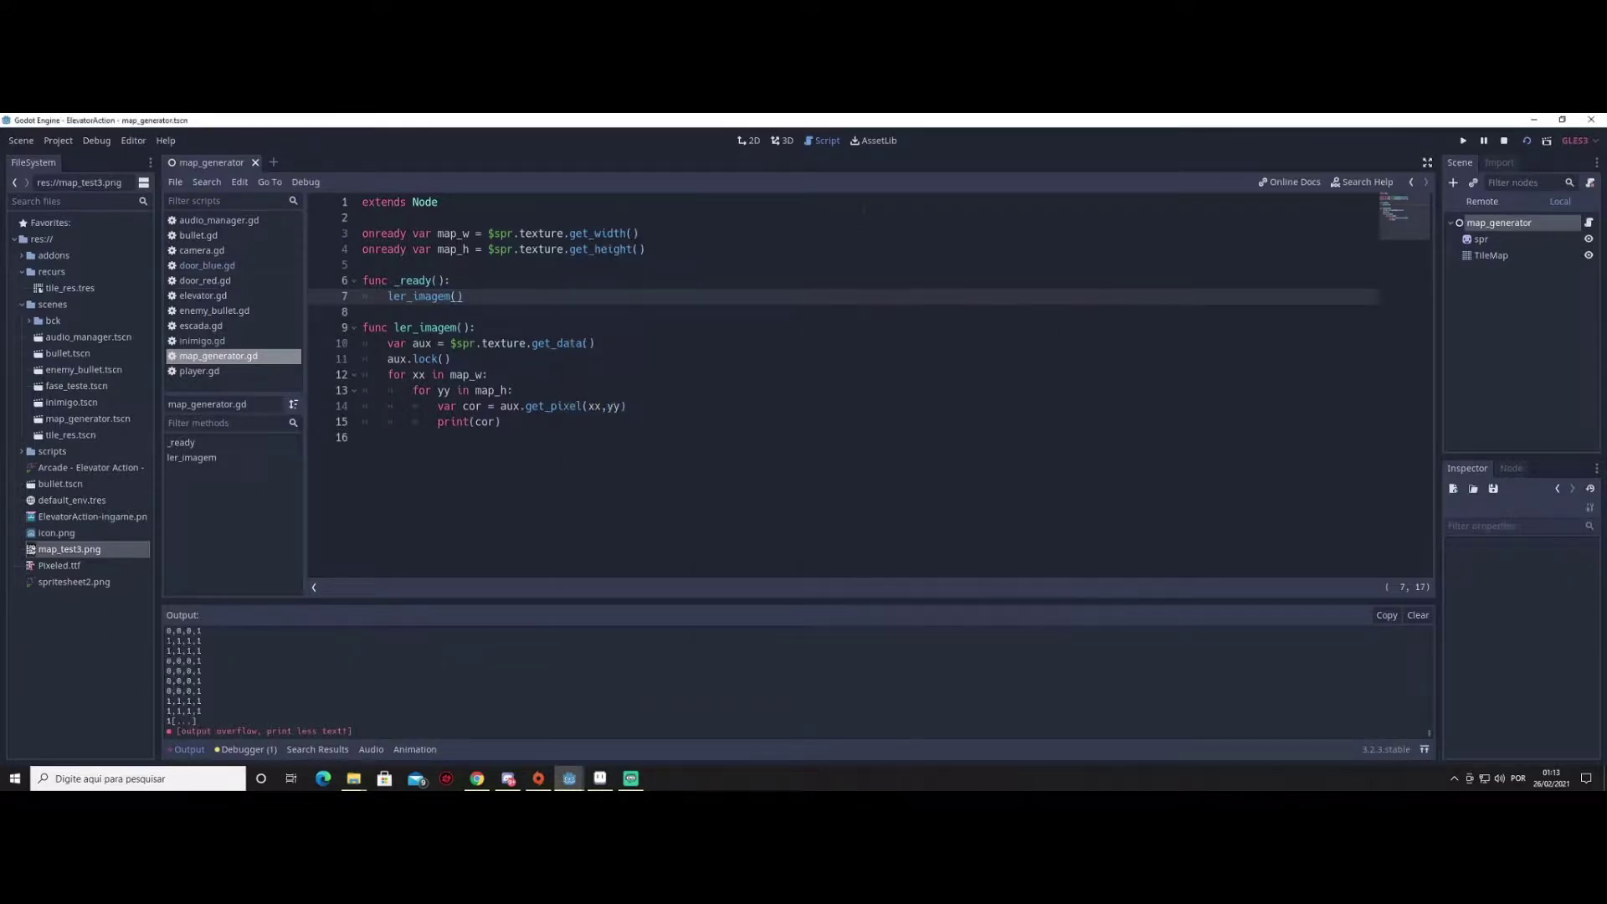
{"action": "left_click_drag", "start_coordinate": [166, 641], "coordinate": [194, 640]}
{"action": "left_click", "coordinate": [500, 422]}
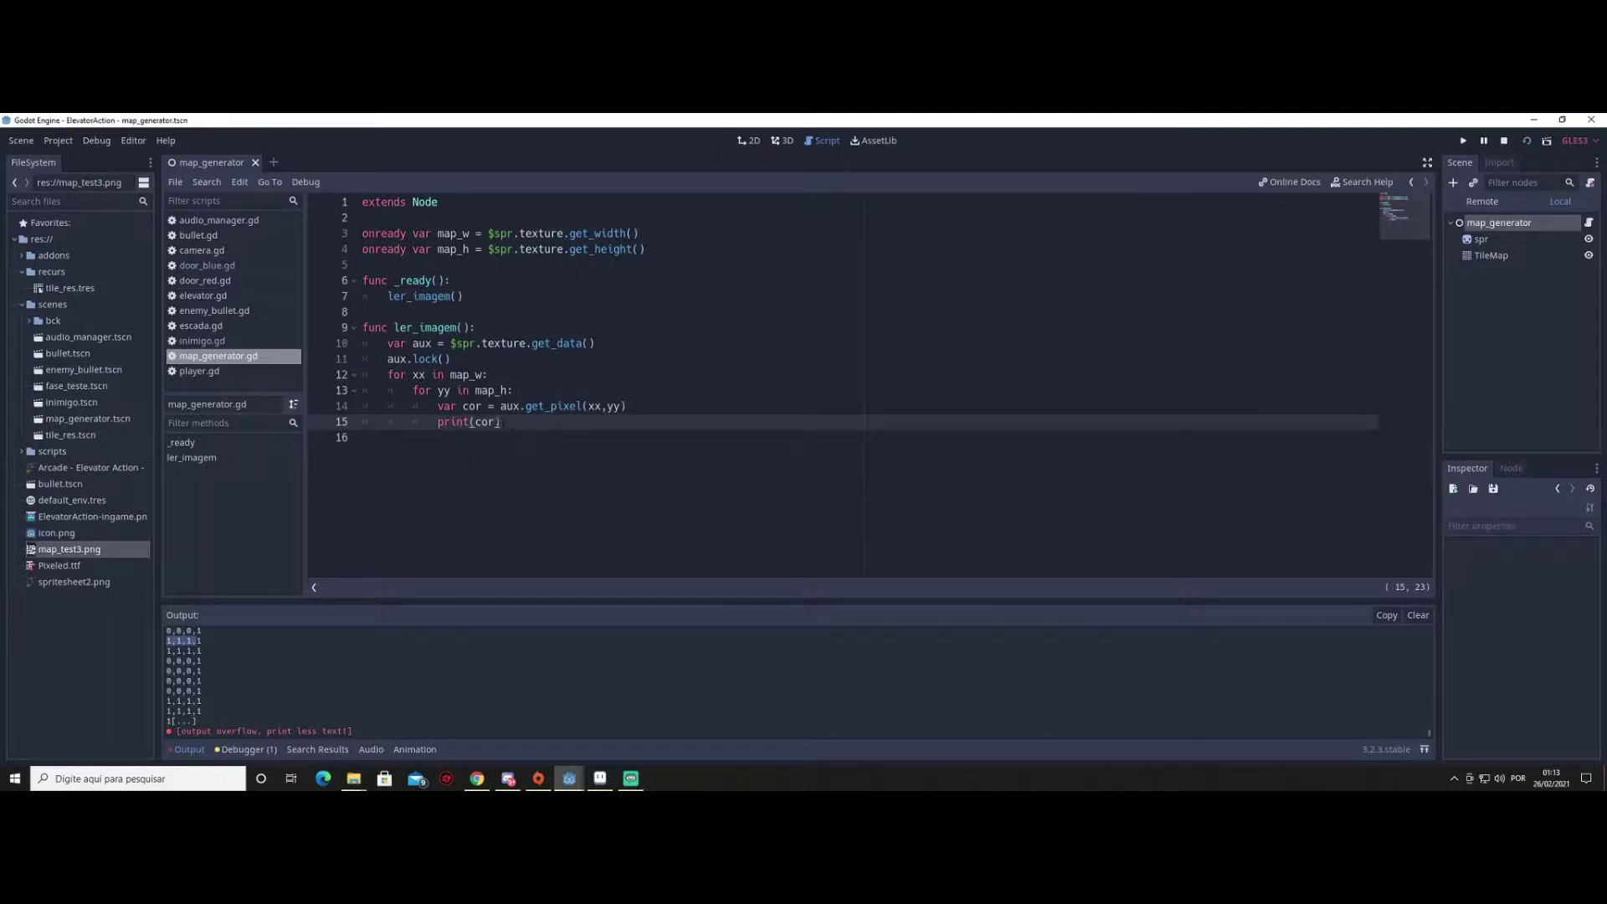
{"action": "key", "text": "Return"}
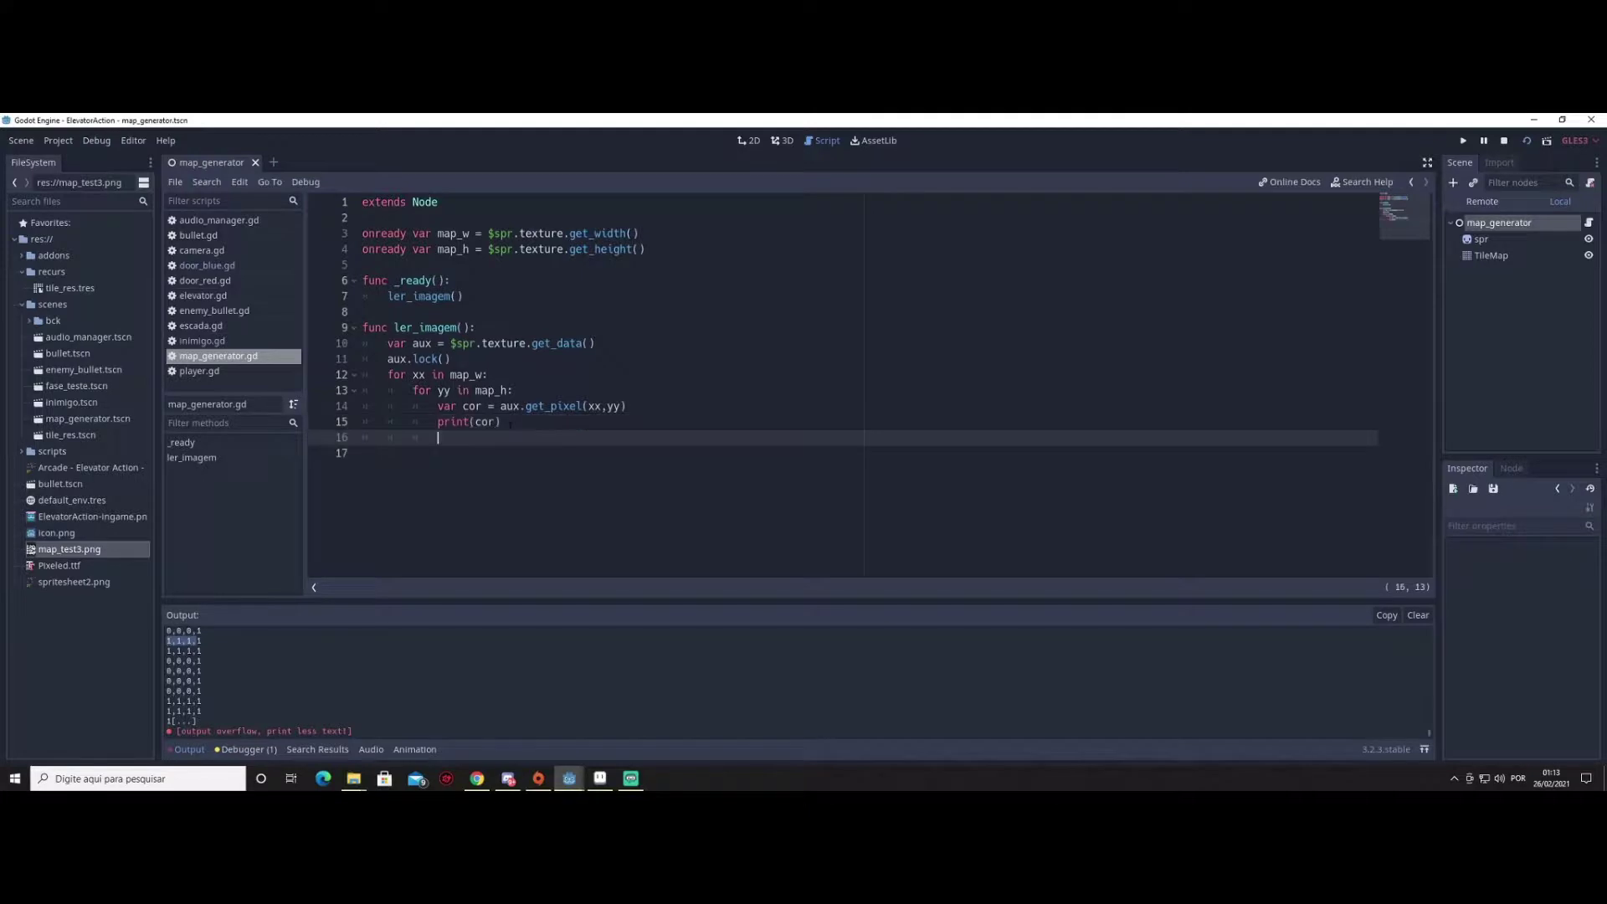
{"action": "key", "text": "Return"}
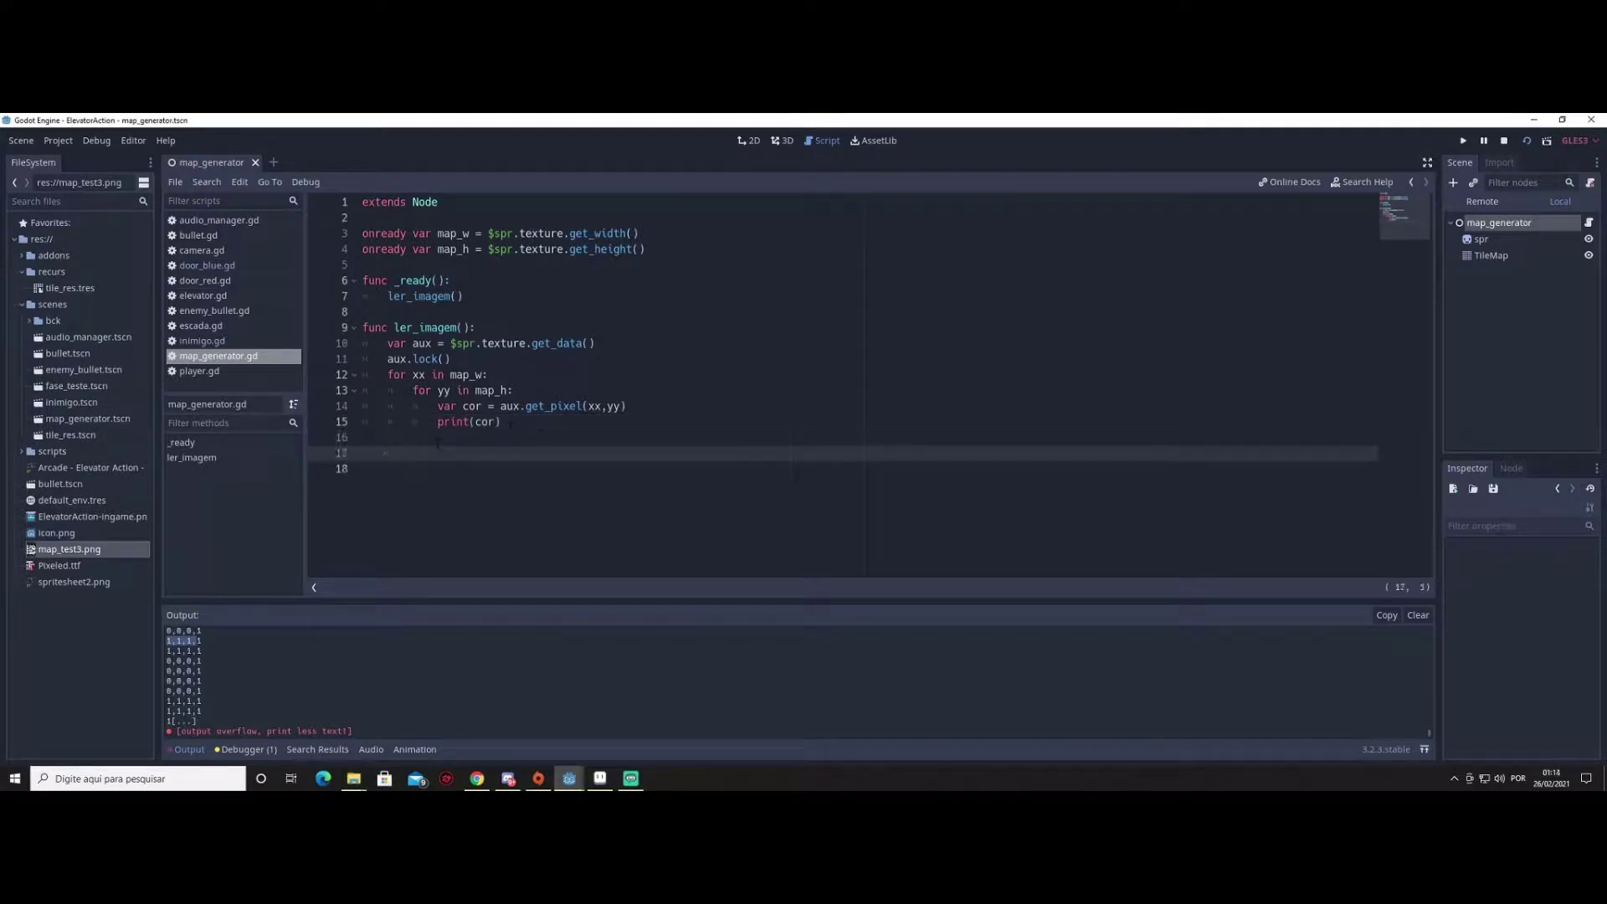
{"action": "key", "text": "BackSpace"}
Declare func gerar_mapa(cor , xx , yy): with a placeholder pass body
{"action": "type", "text": "fu"}
{"action": "key", "text": "Return"}
{"action": "type", "text": "func g"}
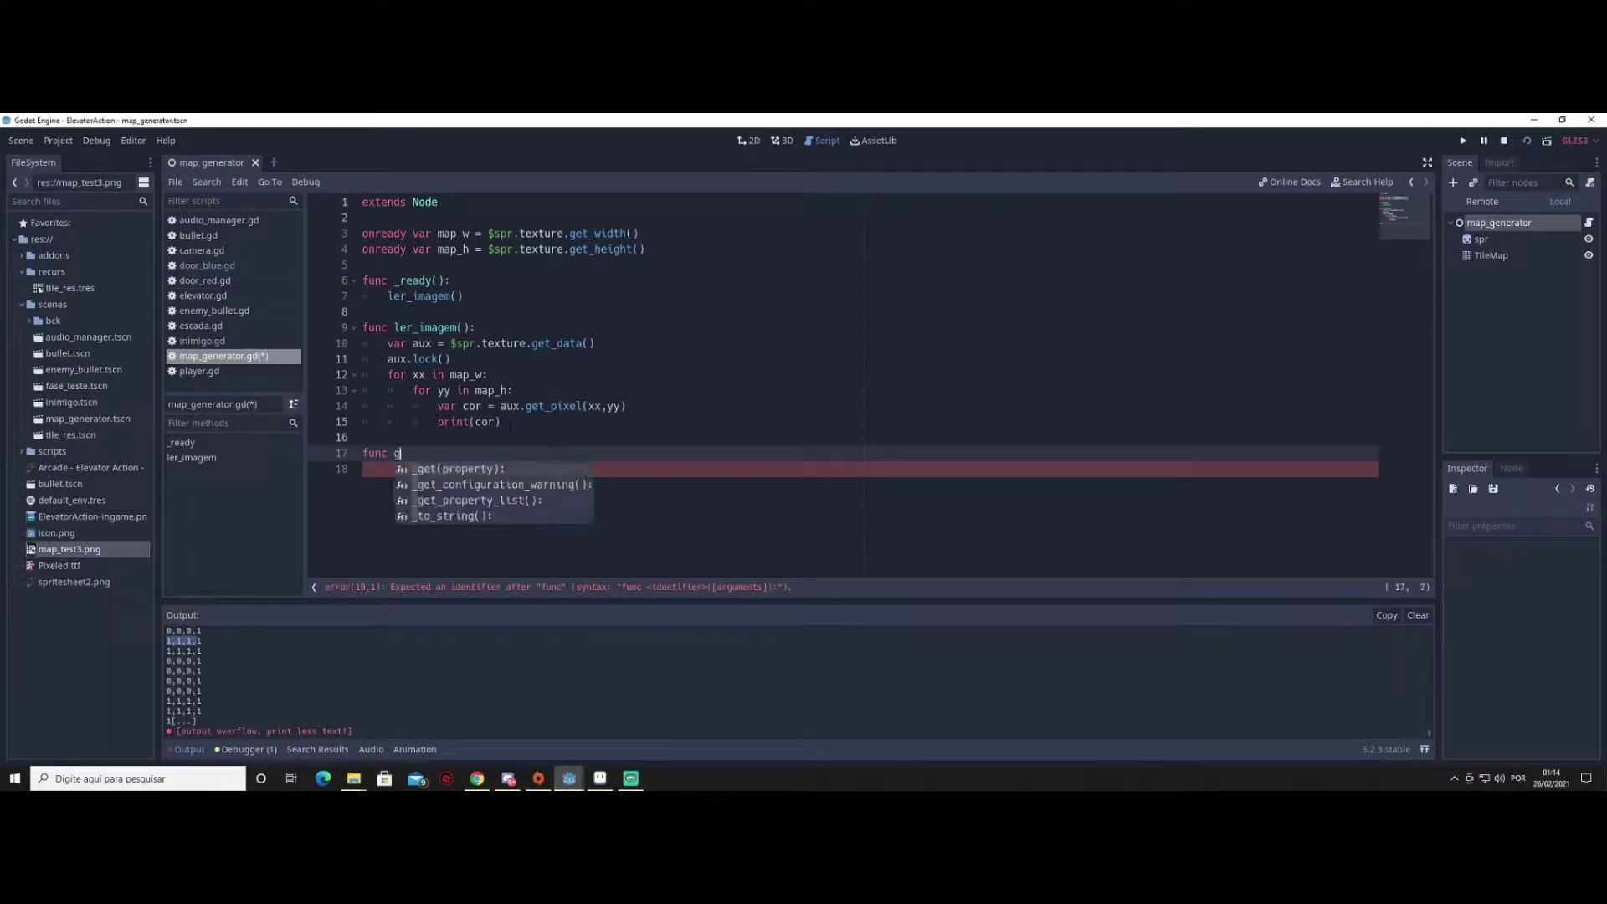
{"action": "type", "text": "erar"}
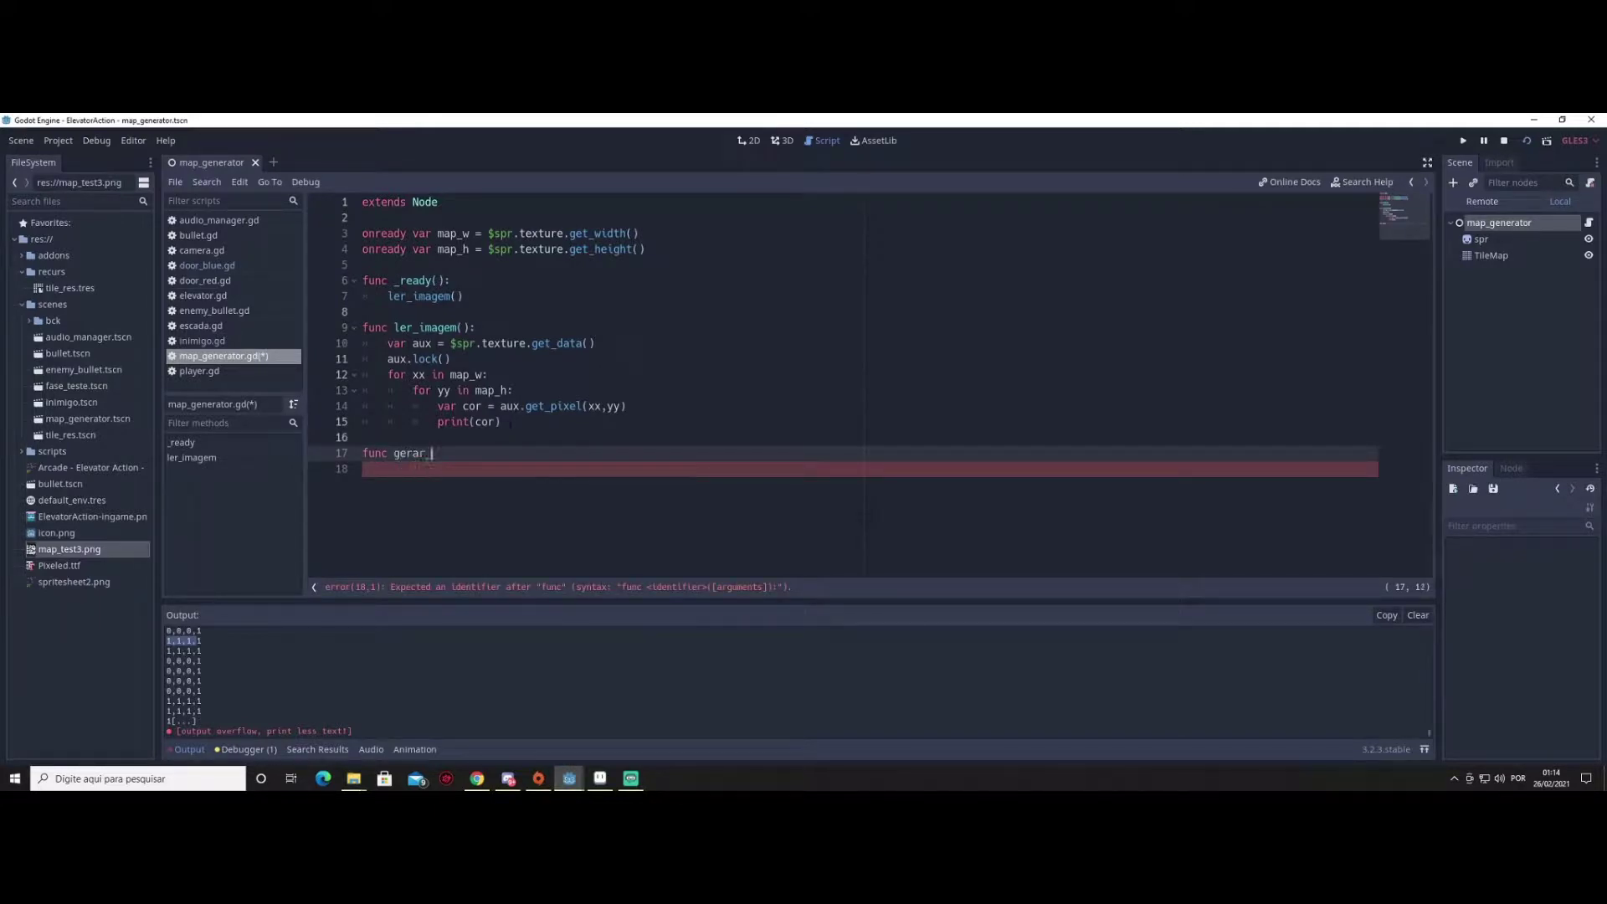
{"action": "type", "text": "_mapa("}
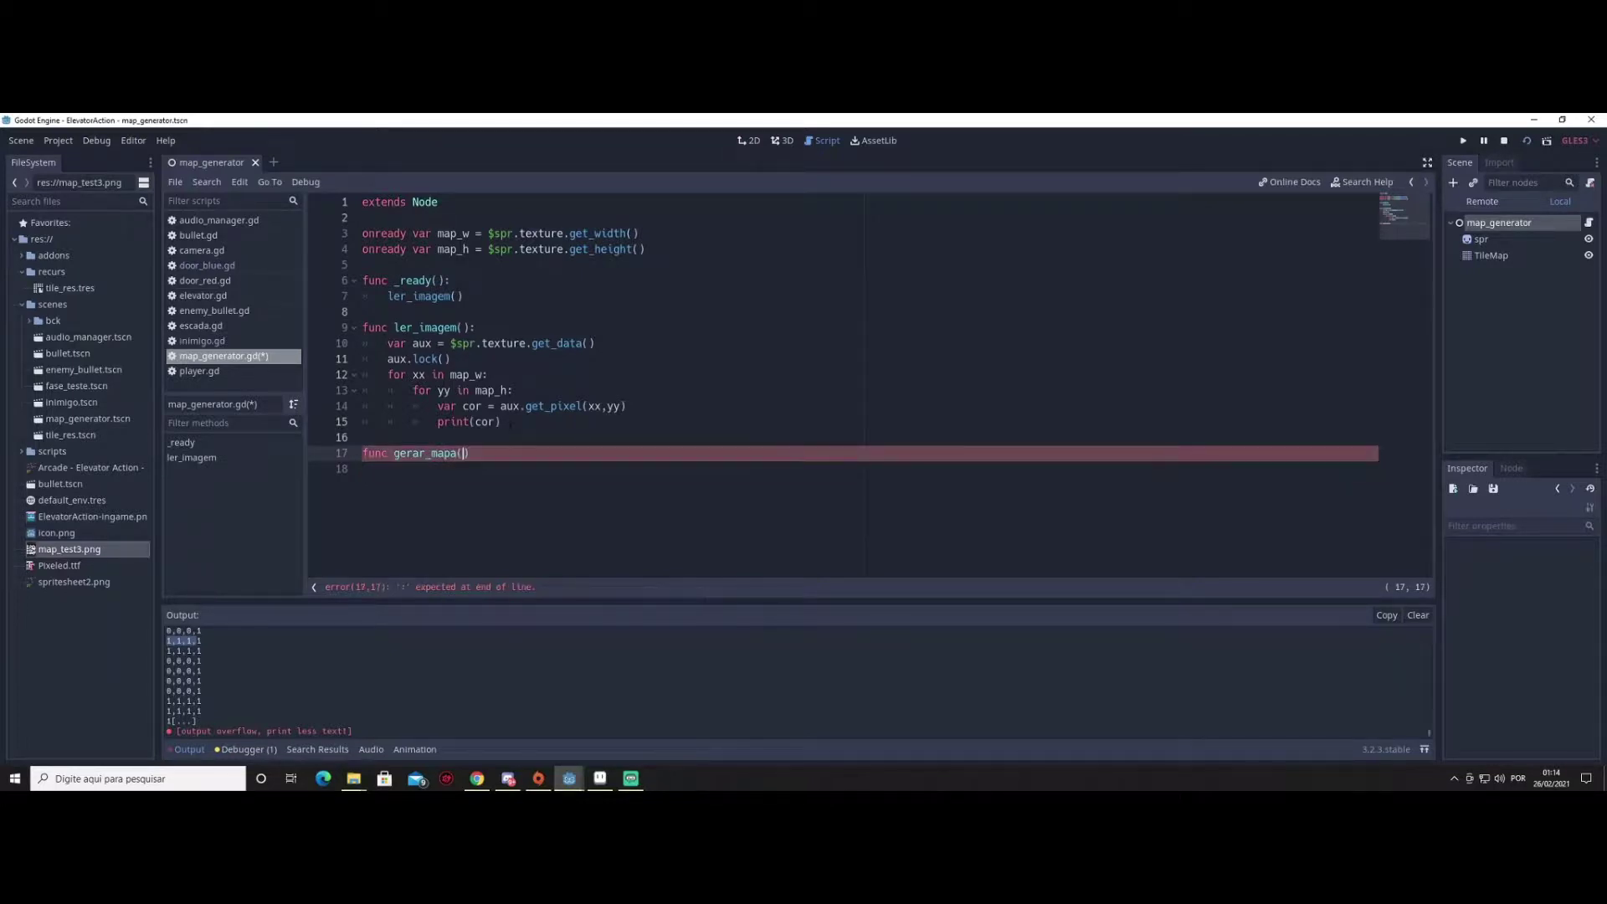
{"action": "type", "text": "co"}
{"action": "type", "text": "r"}
{"action": "type", "text": " , xx"}
{"action": "type", "text": " , yy)"}
{"action": "type", "text": ":"}
{"action": "key", "text": "Return"}
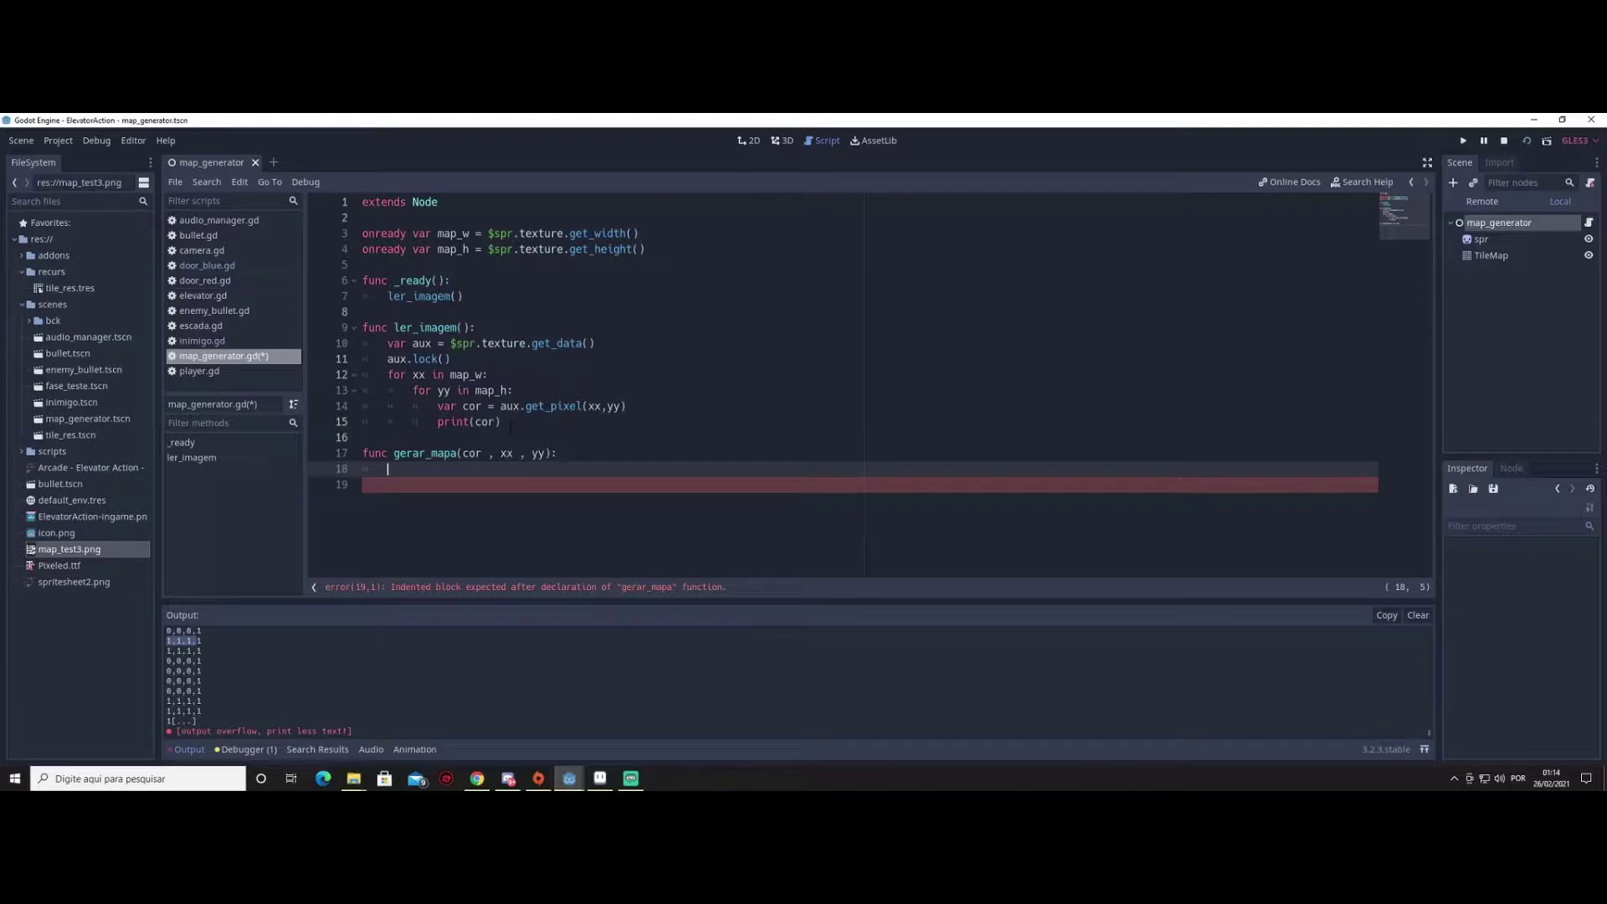
{"action": "type", "text": "$"}
{"action": "key", "text": "BackSpace"}
{"action": "key", "text": "Return"}
{"action": "type", "text": "pass"}
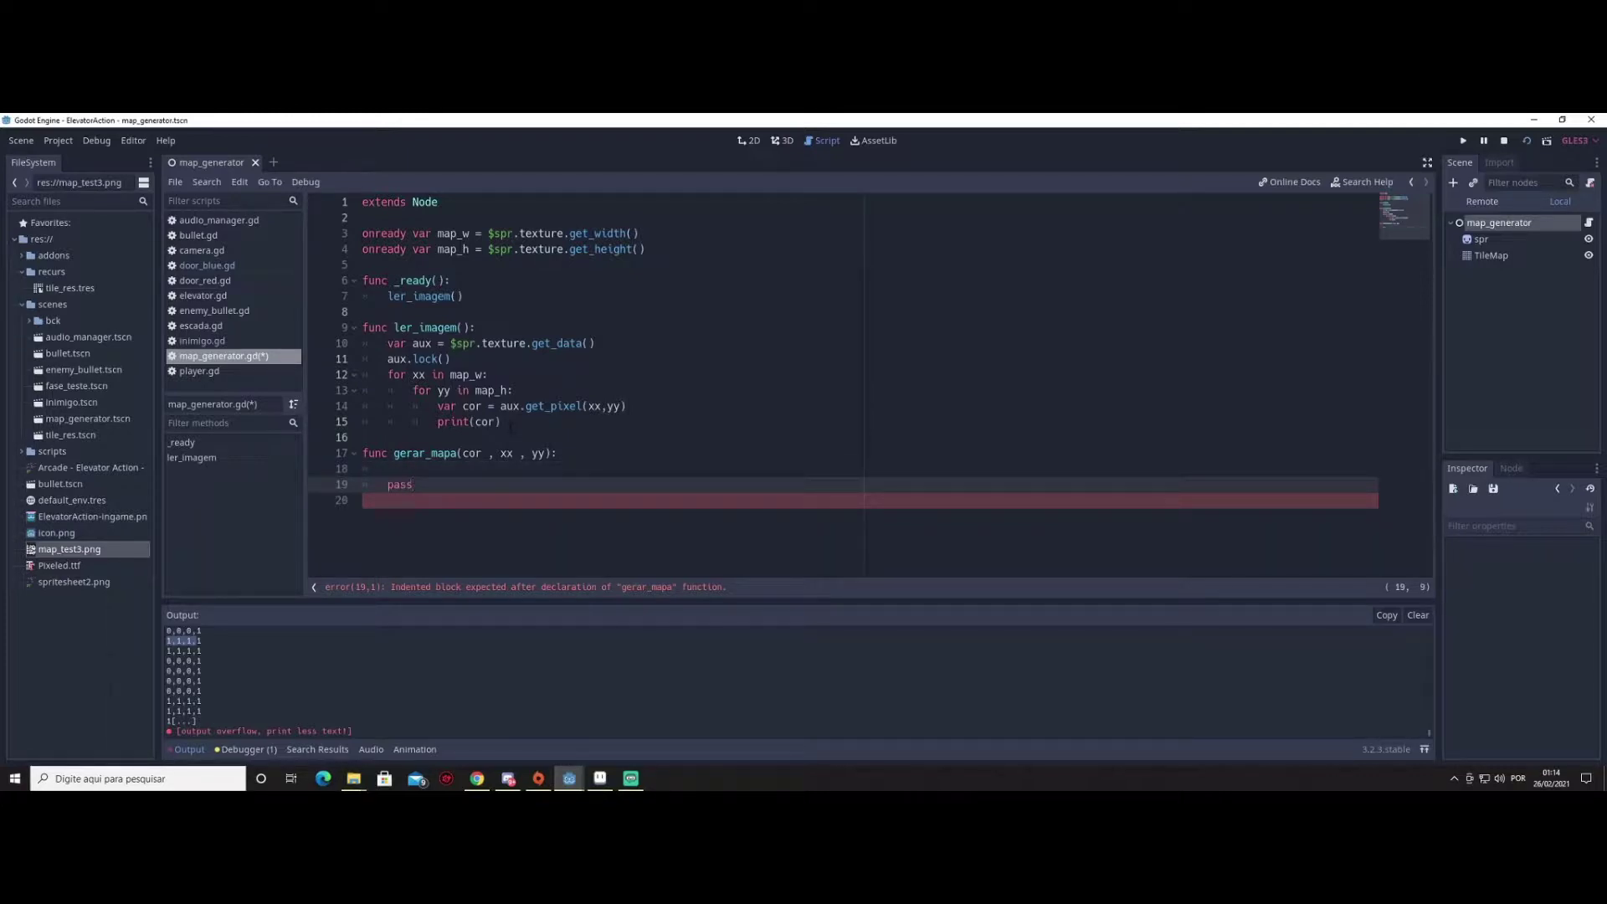
In the TileMap palette, pick tile_1 then tile_0, paint a test tile, and undo it
{"action": "left_click", "coordinate": [1494, 256]}
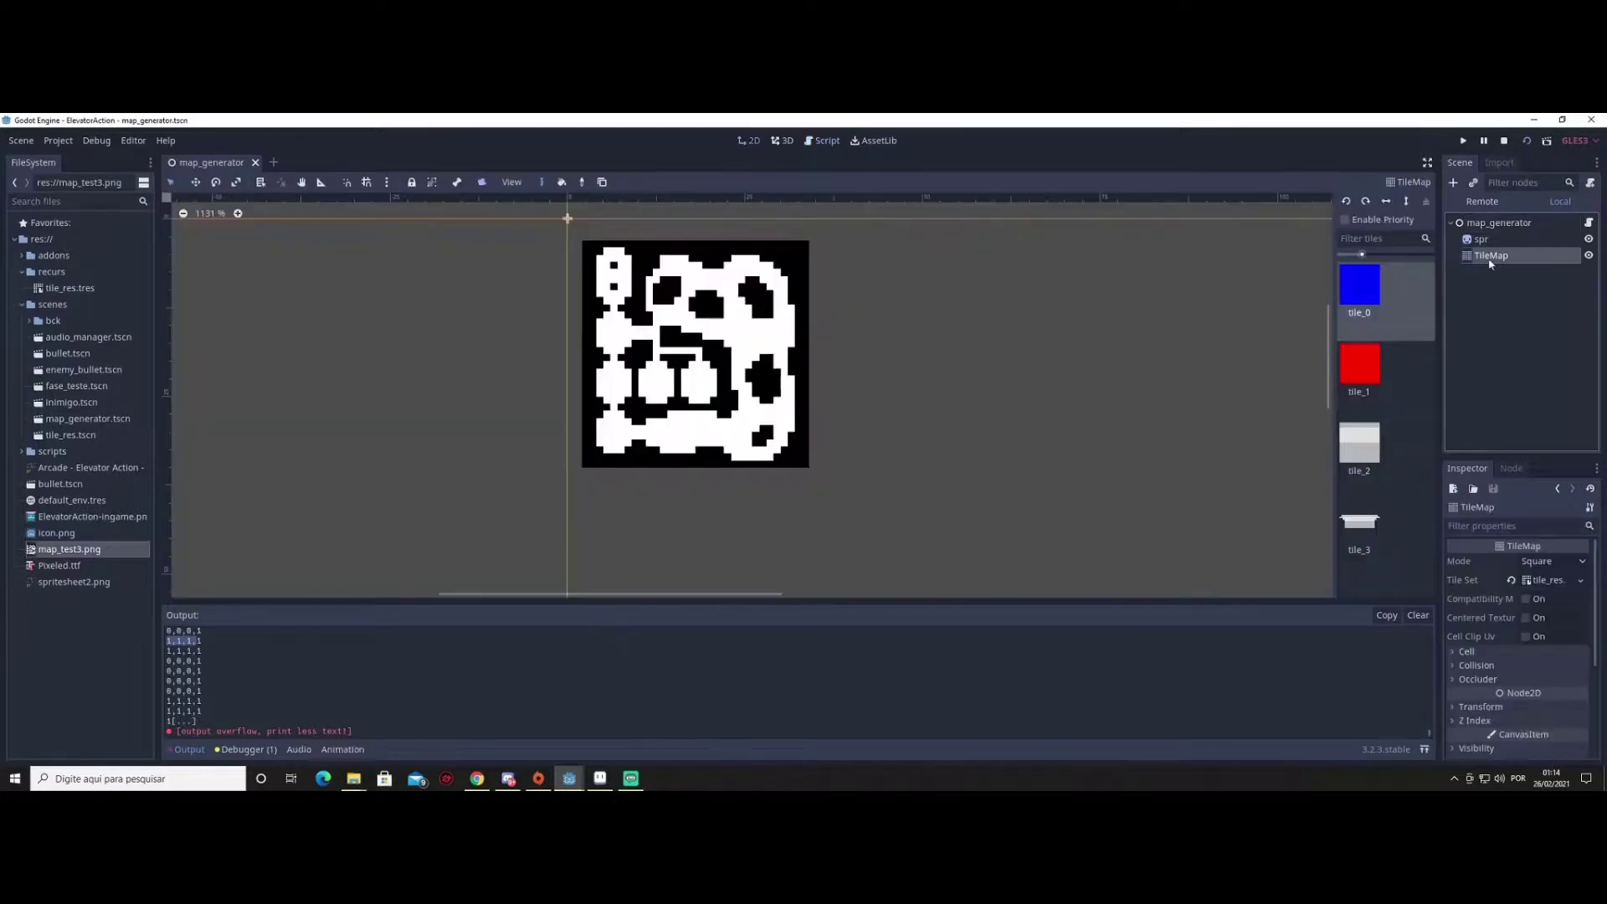
{"action": "scroll", "coordinate": [895, 393], "scroll_direction": "down", "scroll_amount": 4}
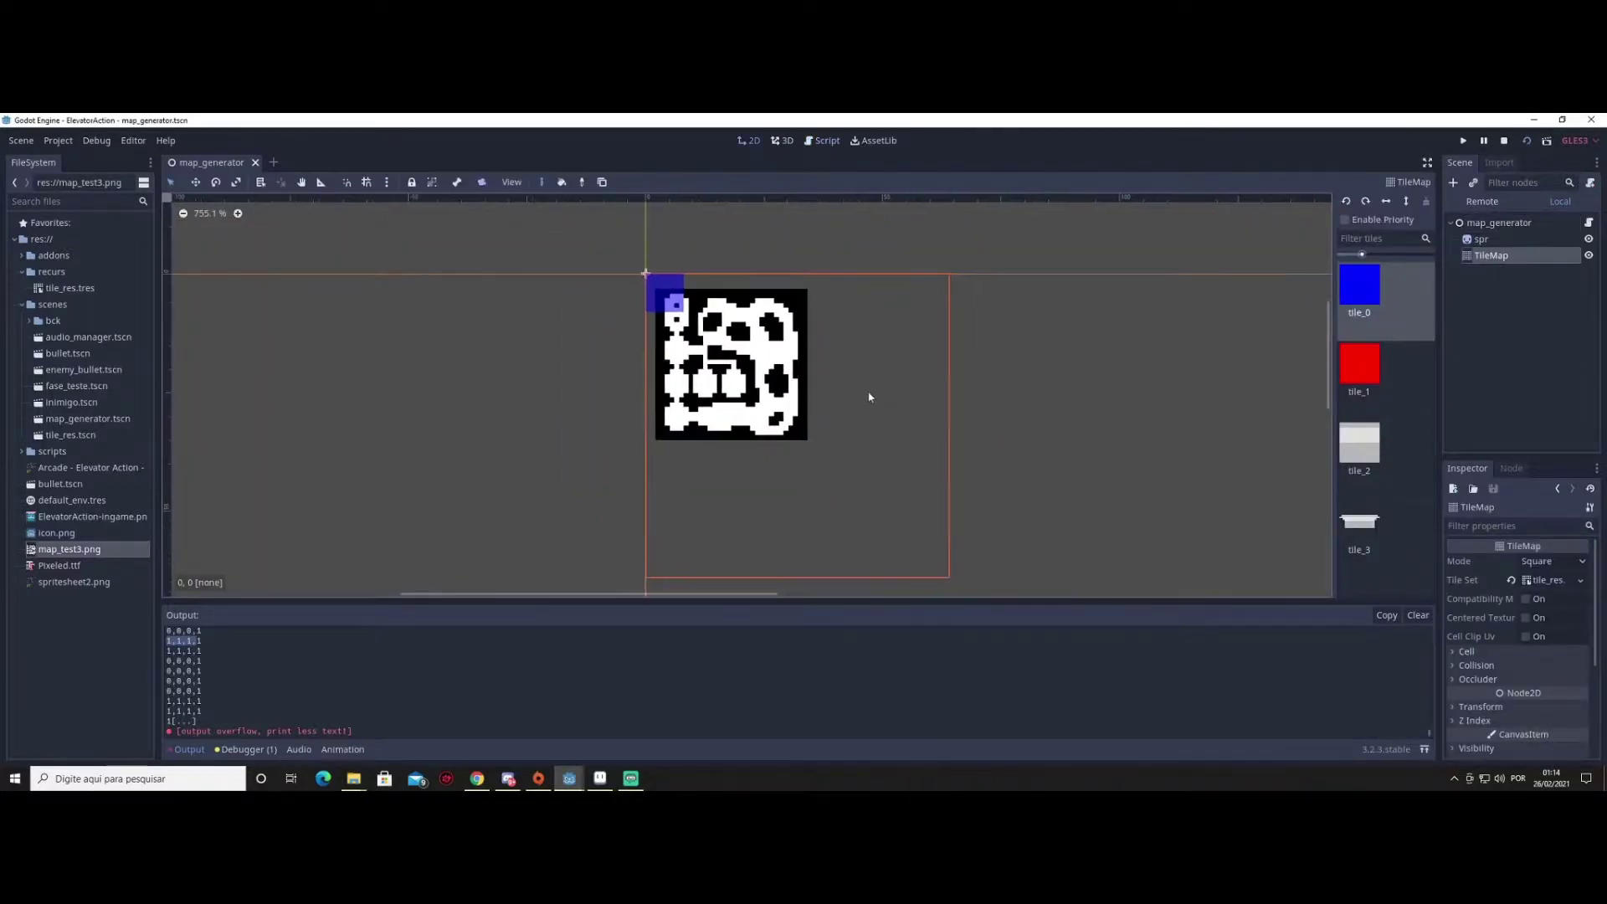
{"action": "left_click", "coordinate": [1356, 368]}
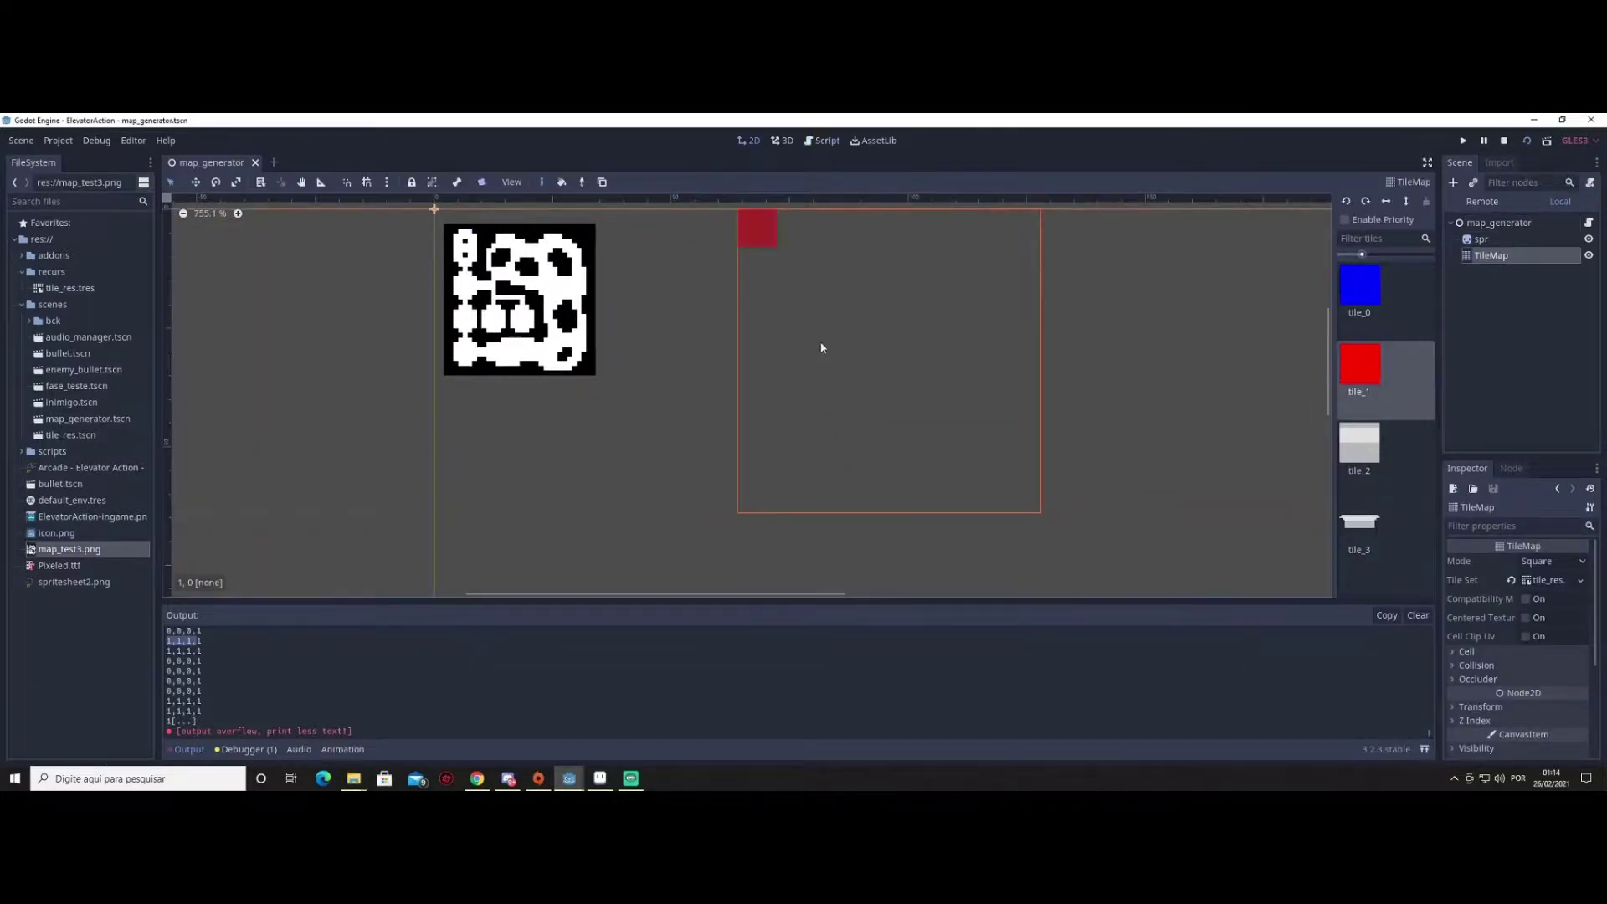
{"action": "left_click", "coordinate": [1355, 308]}
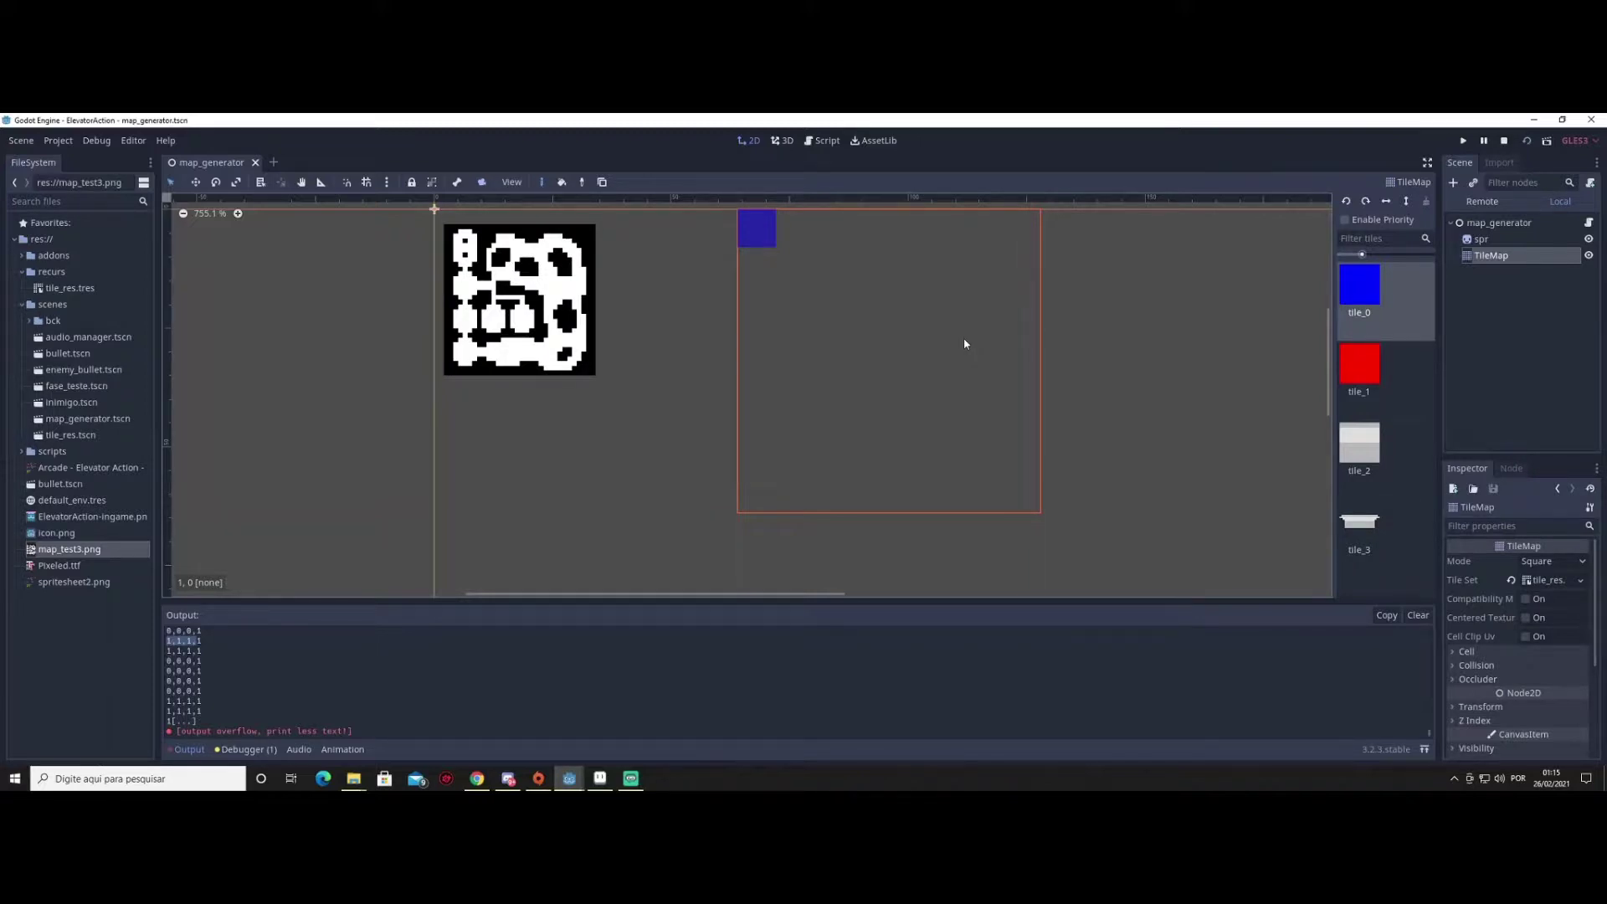
{"action": "left_click", "coordinate": [1060, 228]}
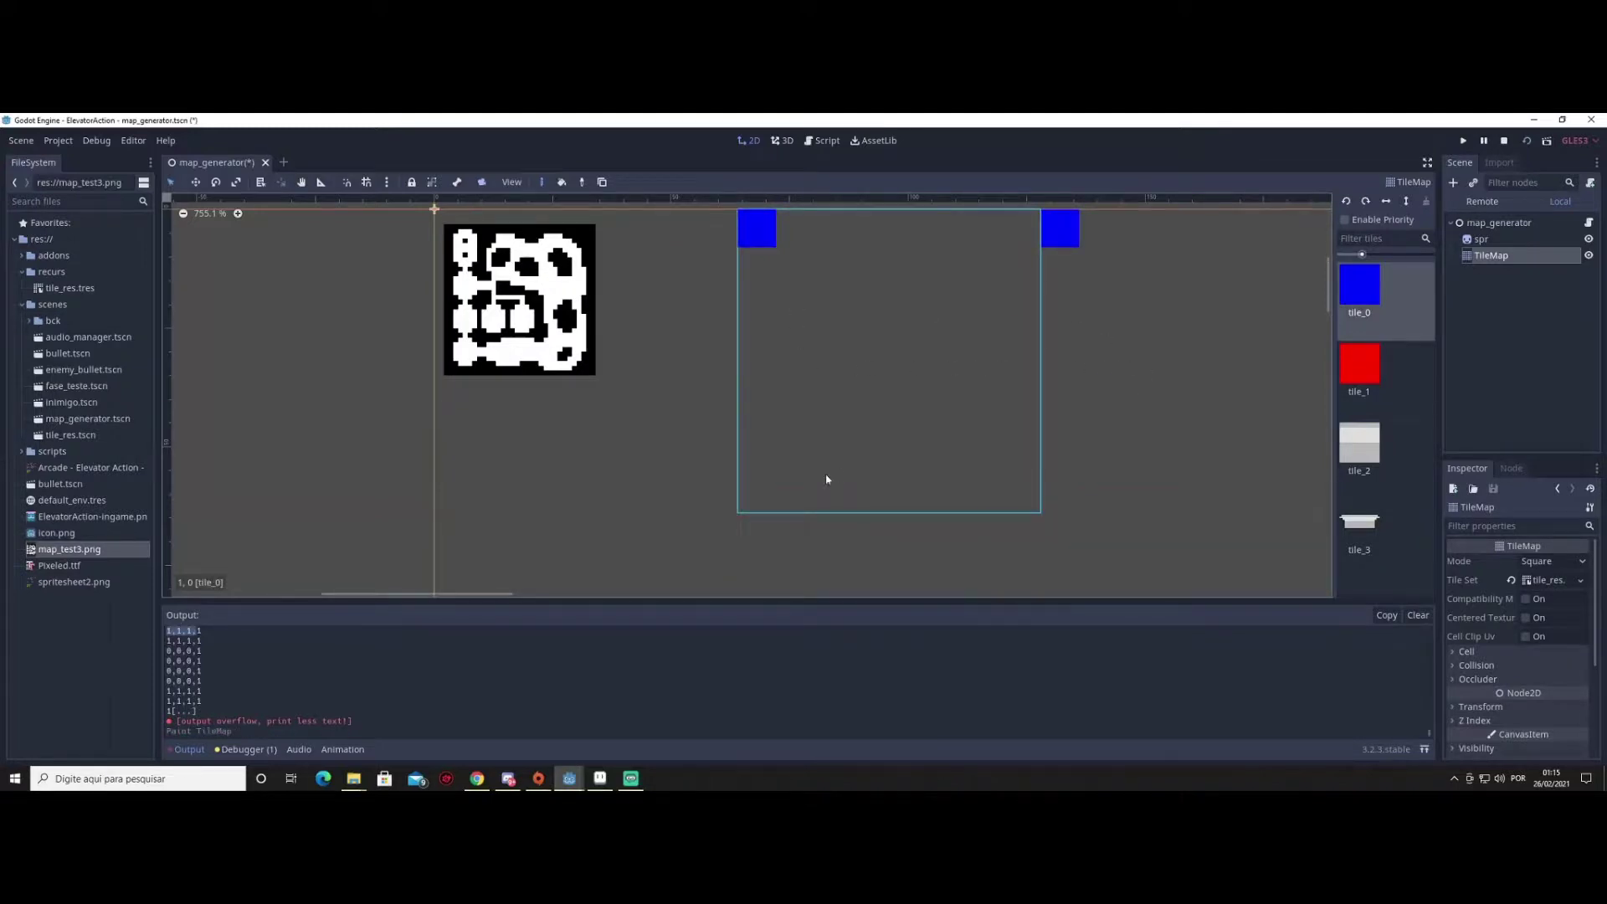
{"action": "key", "text": "ctrl+z"}
{"action": "key", "text": "ctrl+z"}
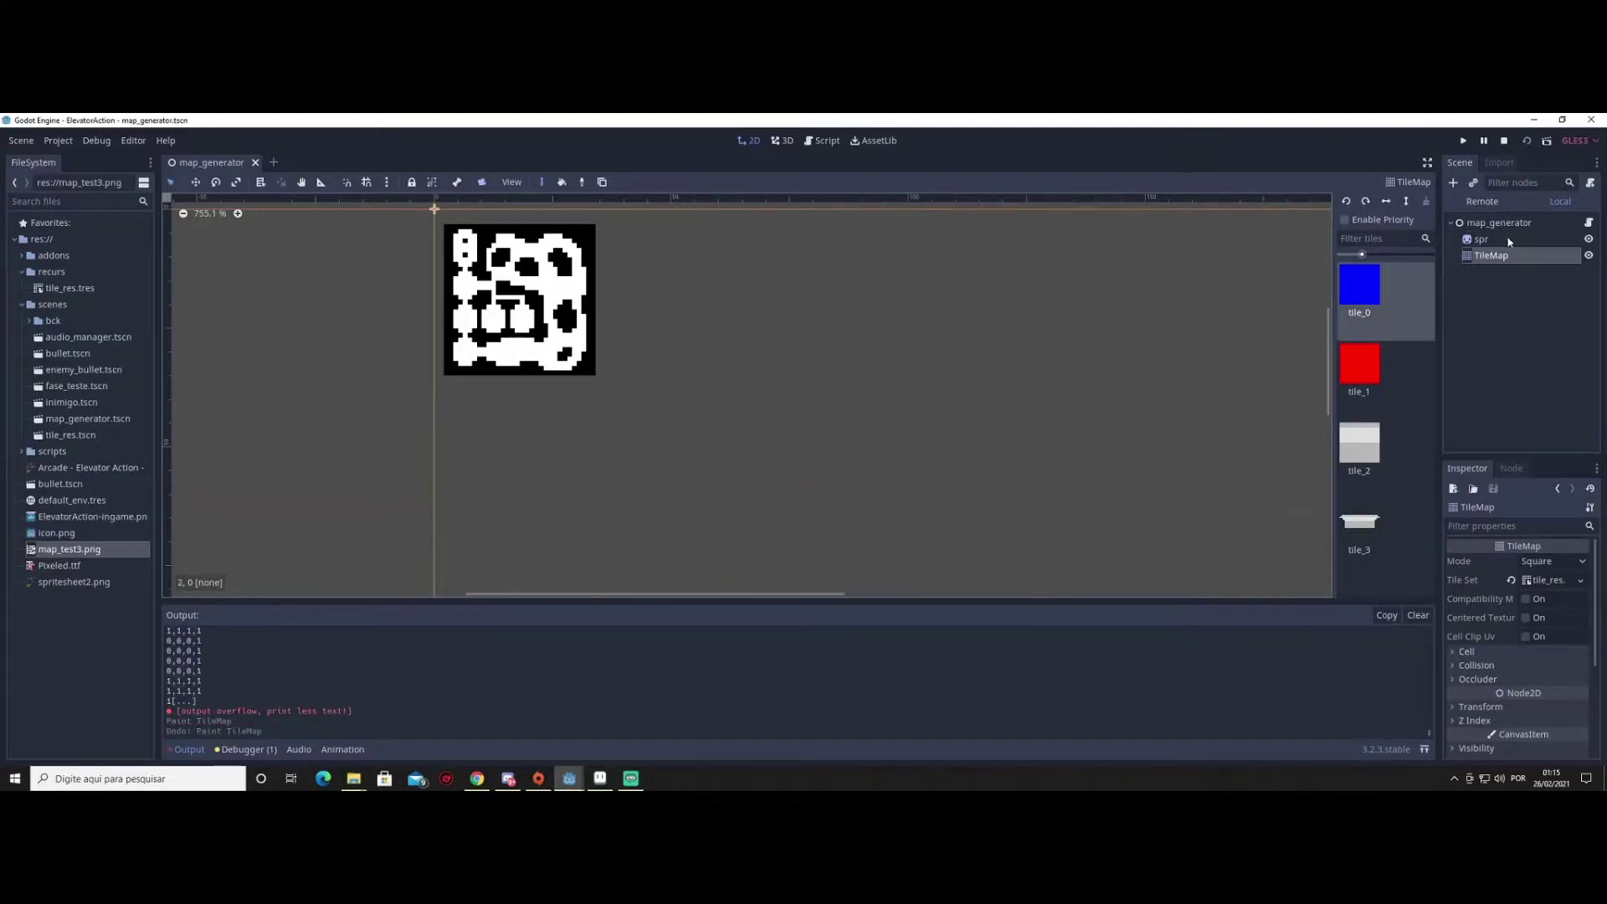
Stop the scene and make gerar_mapa set $TileMap.cell_size = Vector2(8,8)
{"action": "left_click", "coordinate": [1508, 143]}
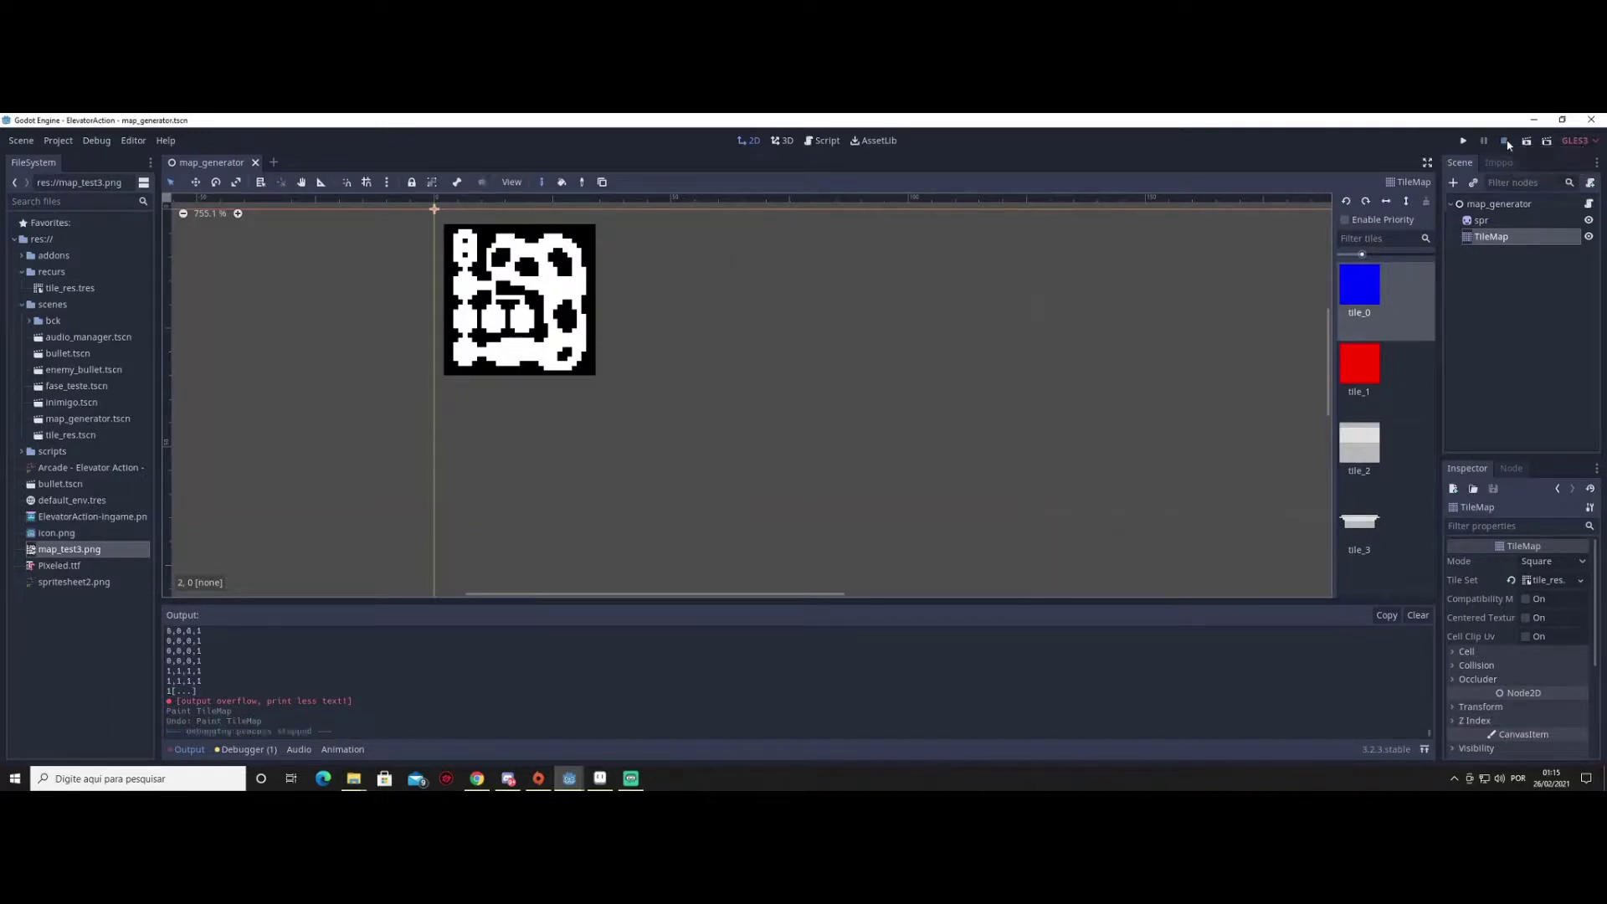
{"action": "left_click", "coordinate": [1588, 203]}
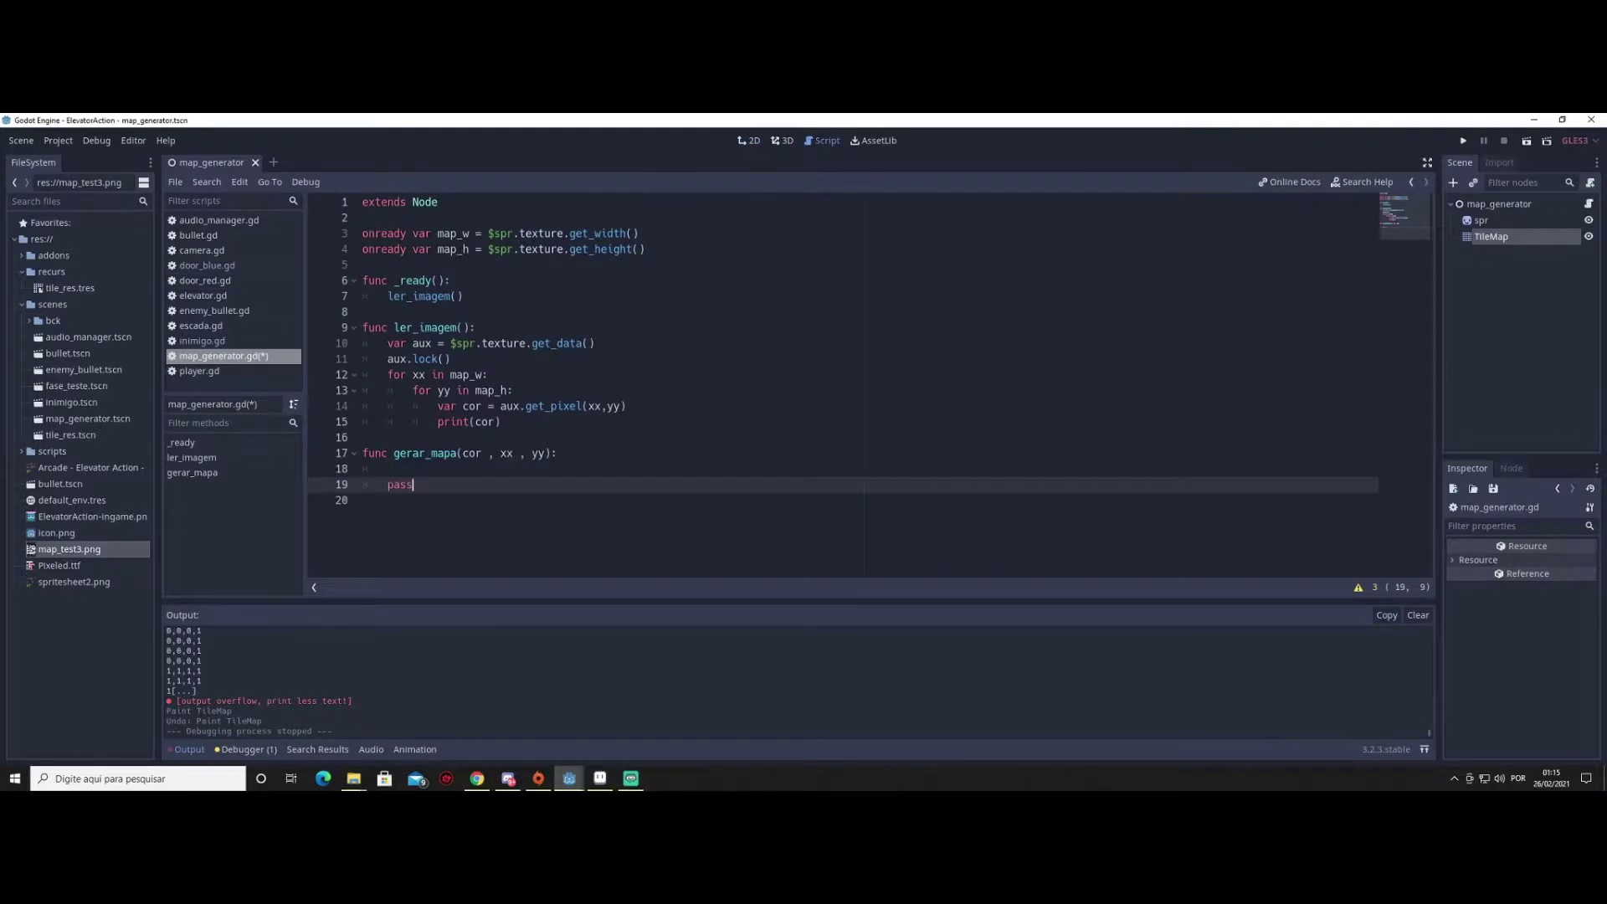
{"action": "left_click", "coordinate": [387, 468]}
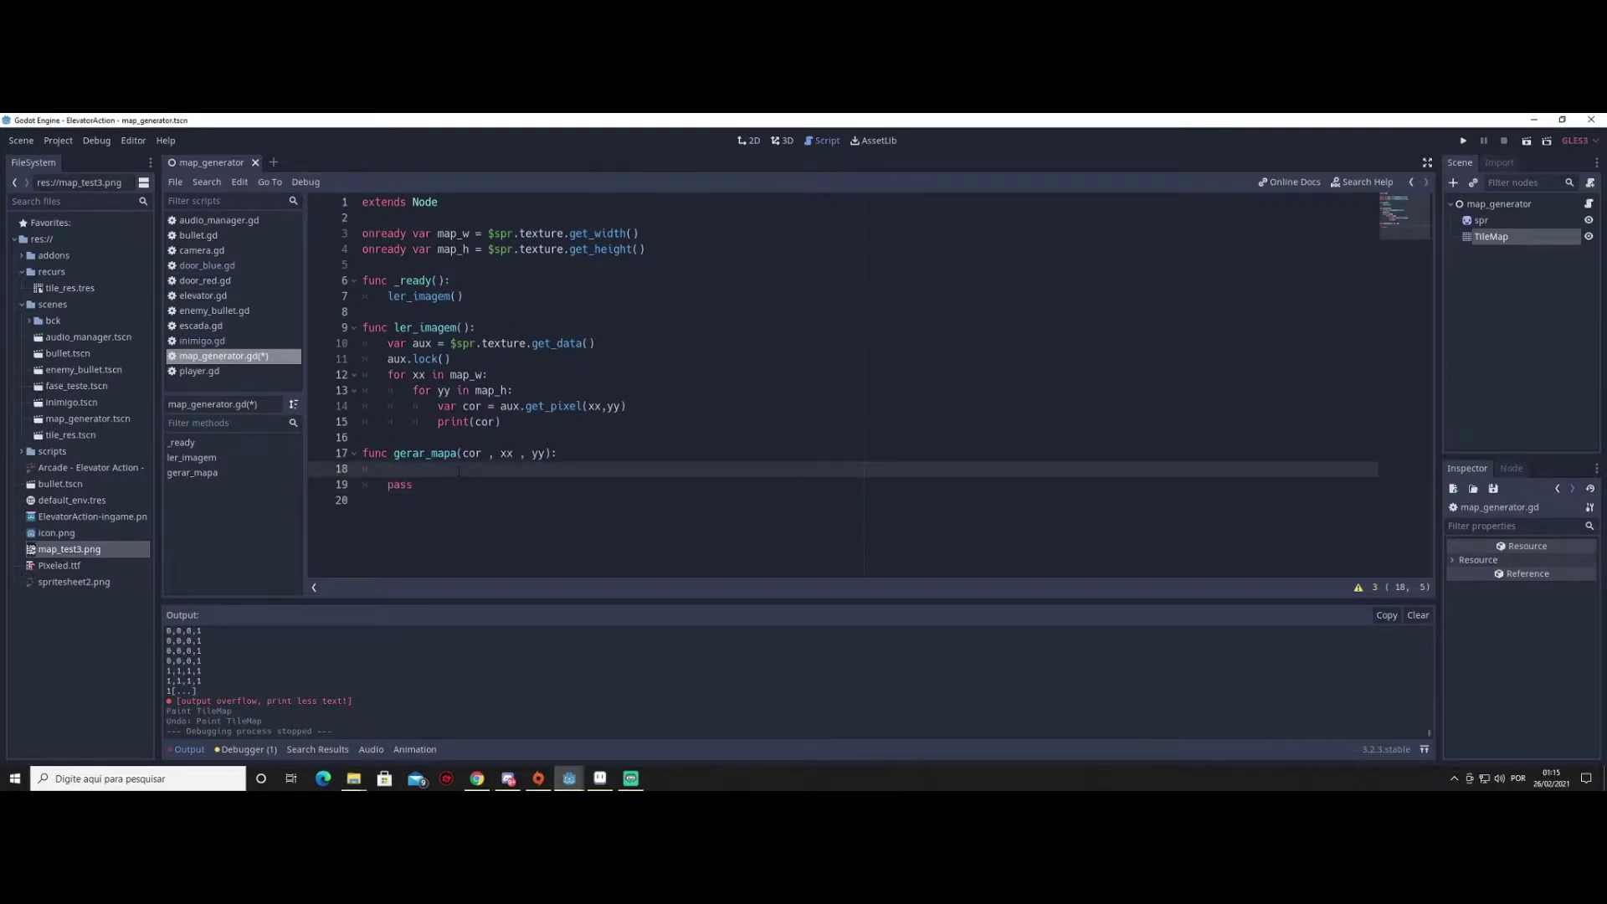
{"action": "type", "text": "$"}
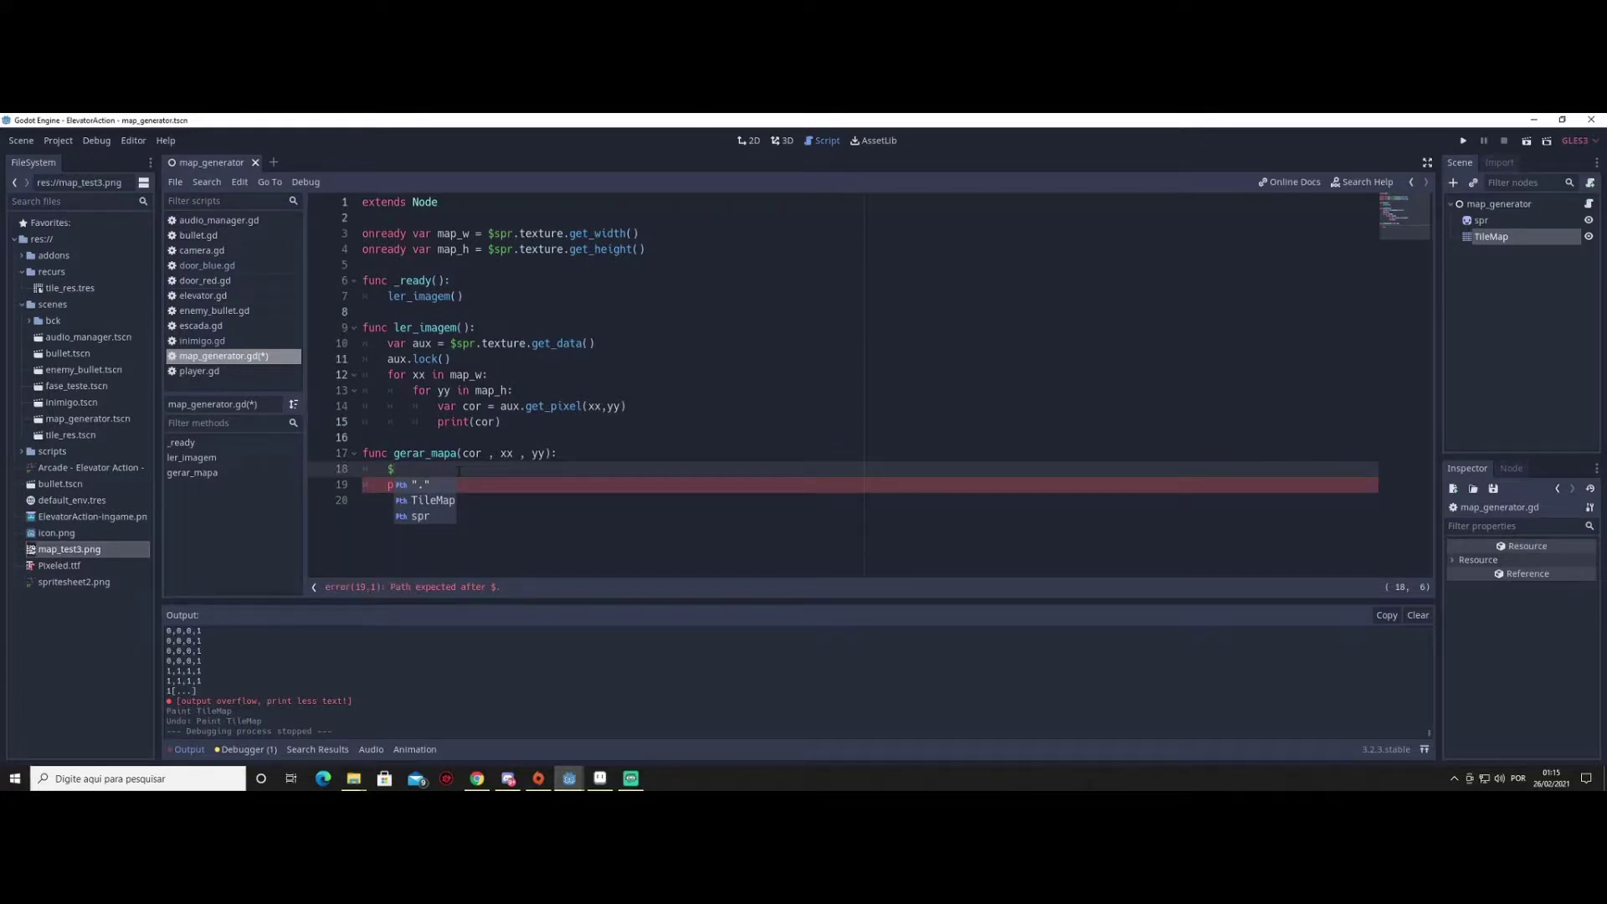
{"action": "key", "text": "Down"}
{"action": "key", "text": "Return"}
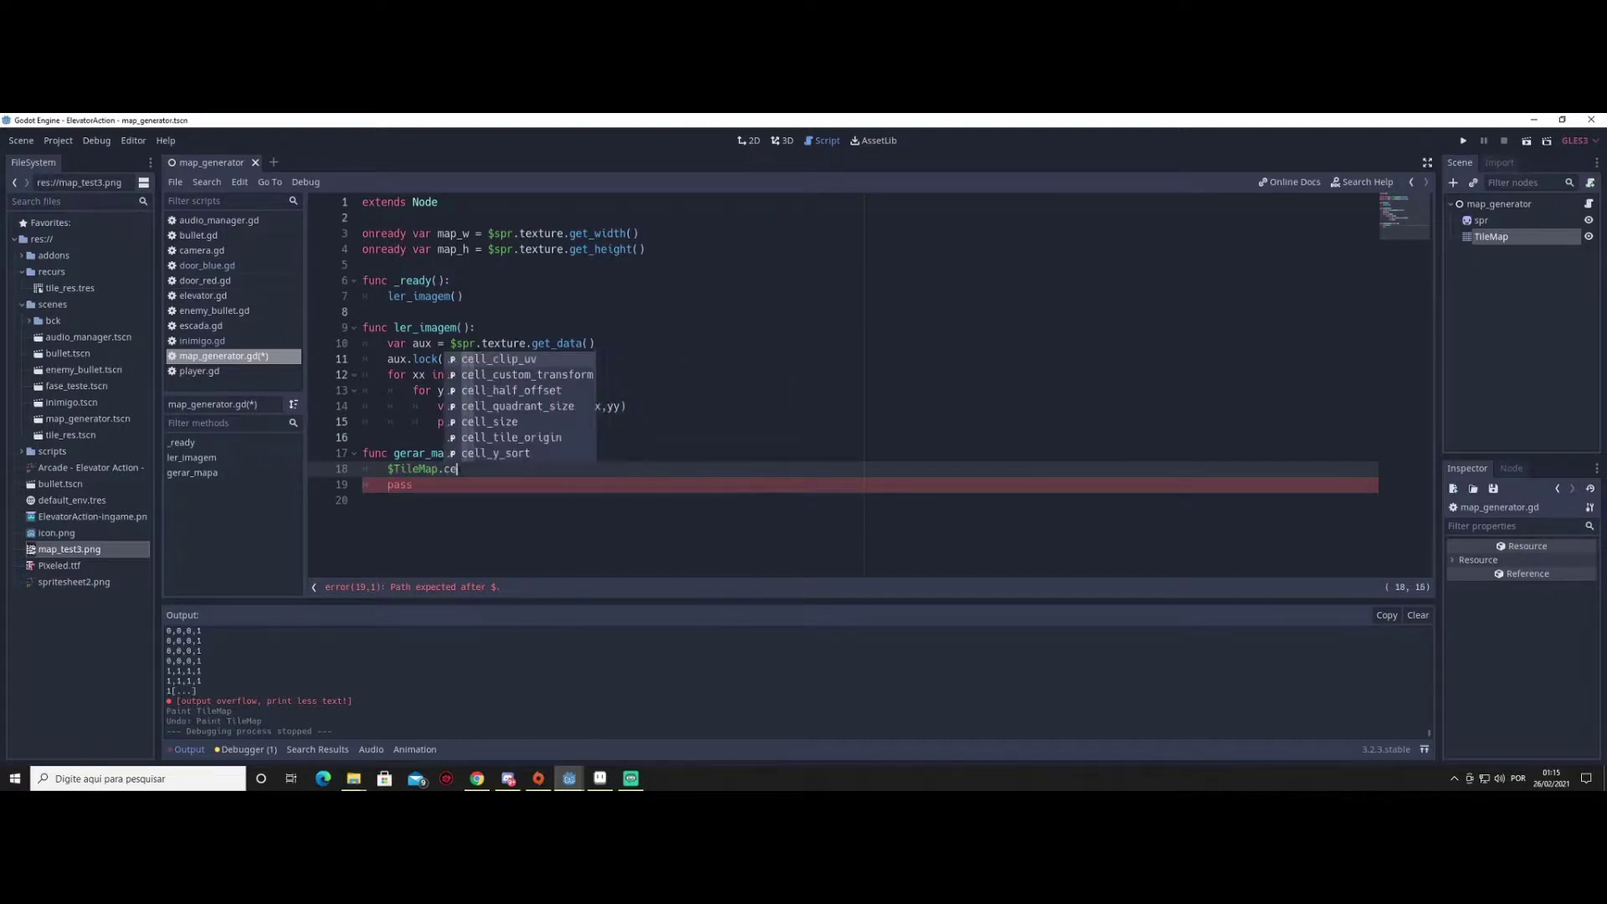
{"action": "type", "text": ".cel"}
{"action": "key", "text": "Down"}
{"action": "key", "text": "Down"}
{"action": "key", "text": "Down"}
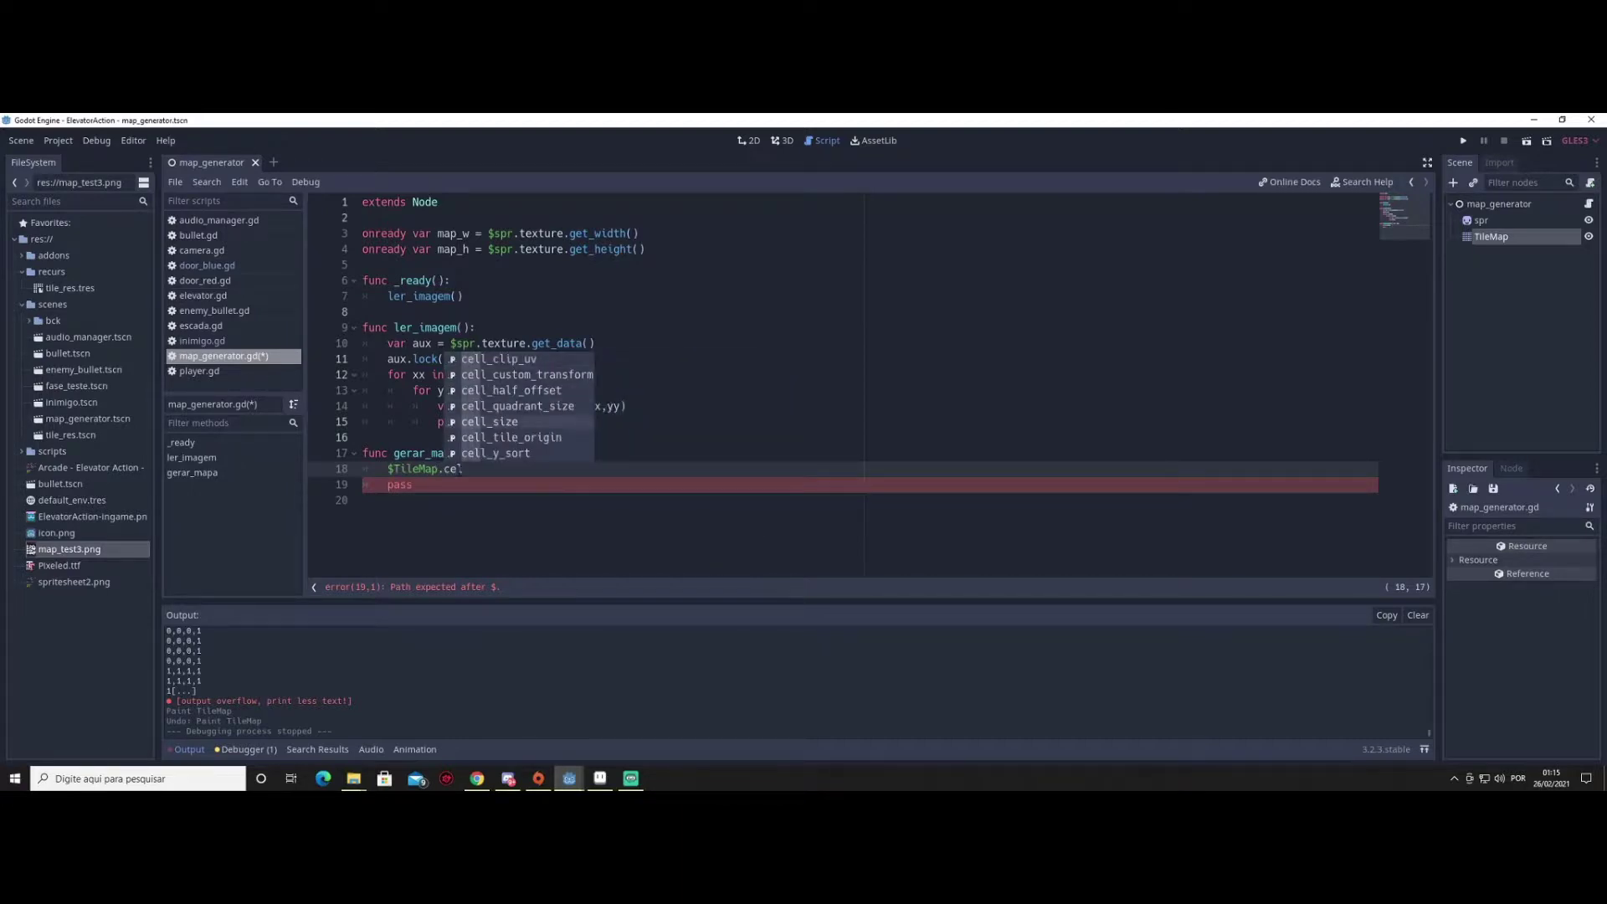
{"action": "key", "text": "Return"}
{"action": "type", "text": "= "}
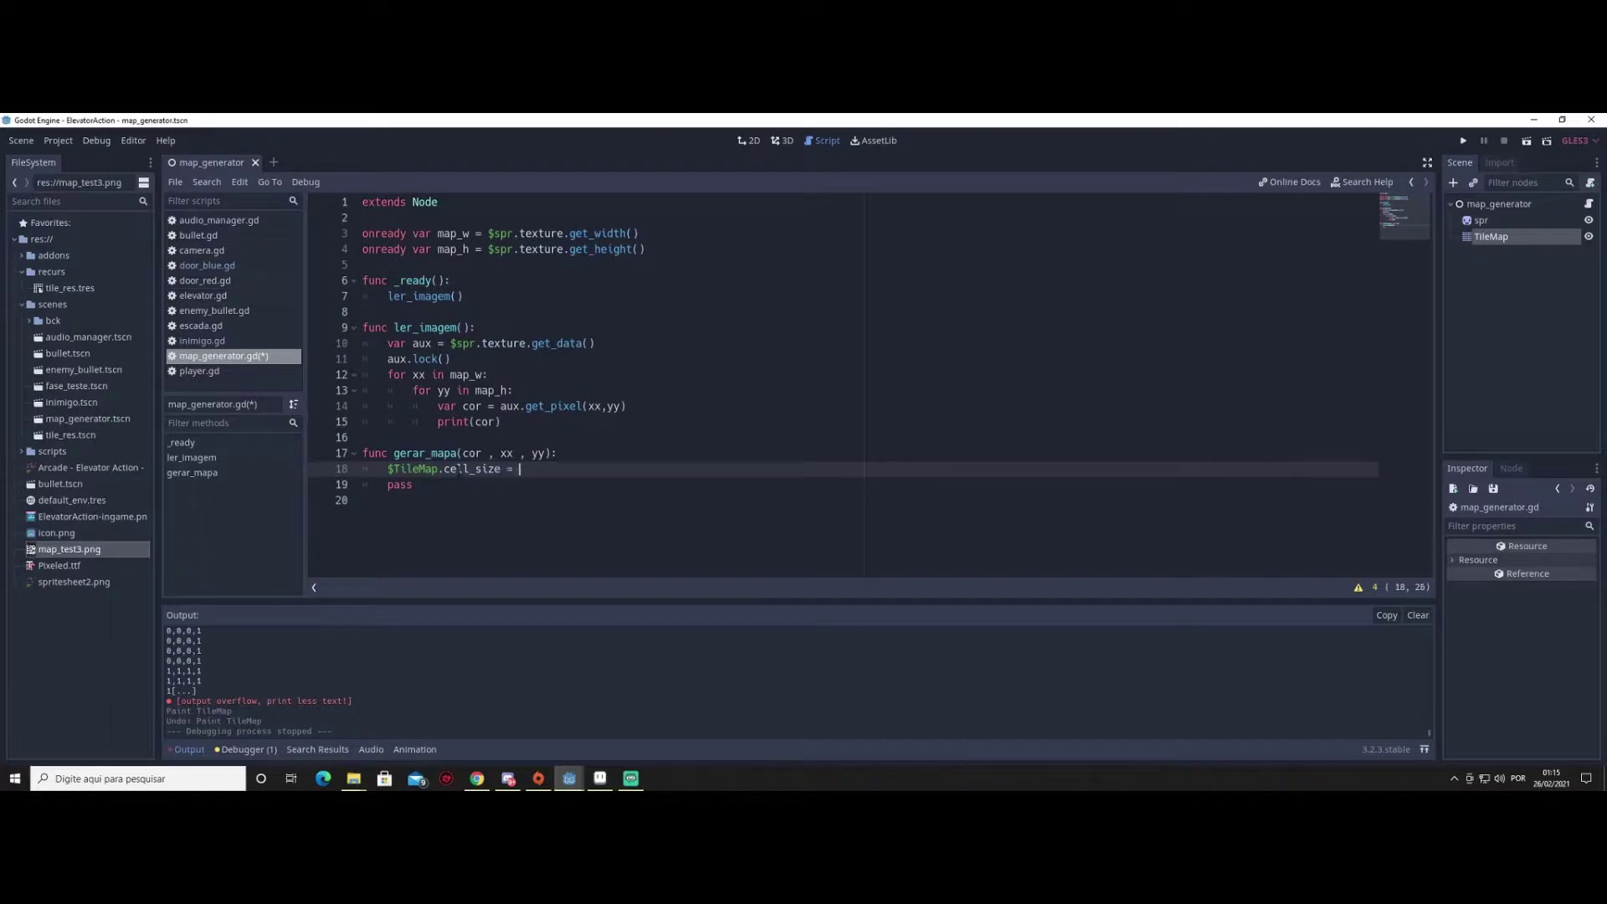
{"action": "type", "text": "ve"}
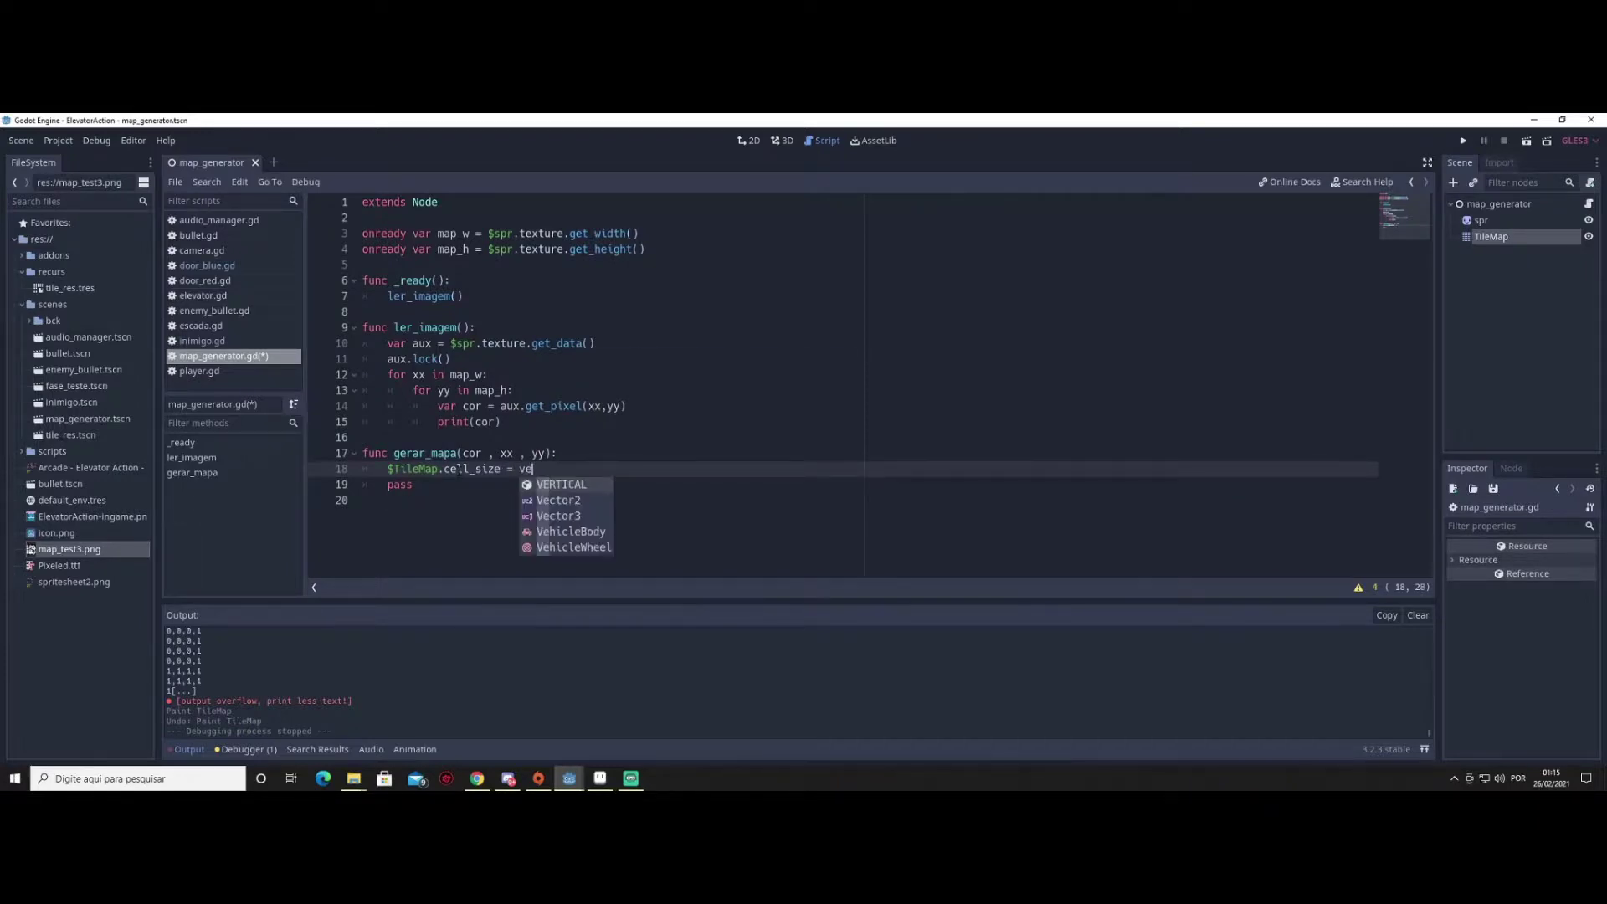
{"action": "key", "text": "Down"}
{"action": "key", "text": "Return"}
{"action": "type", "text": "("}
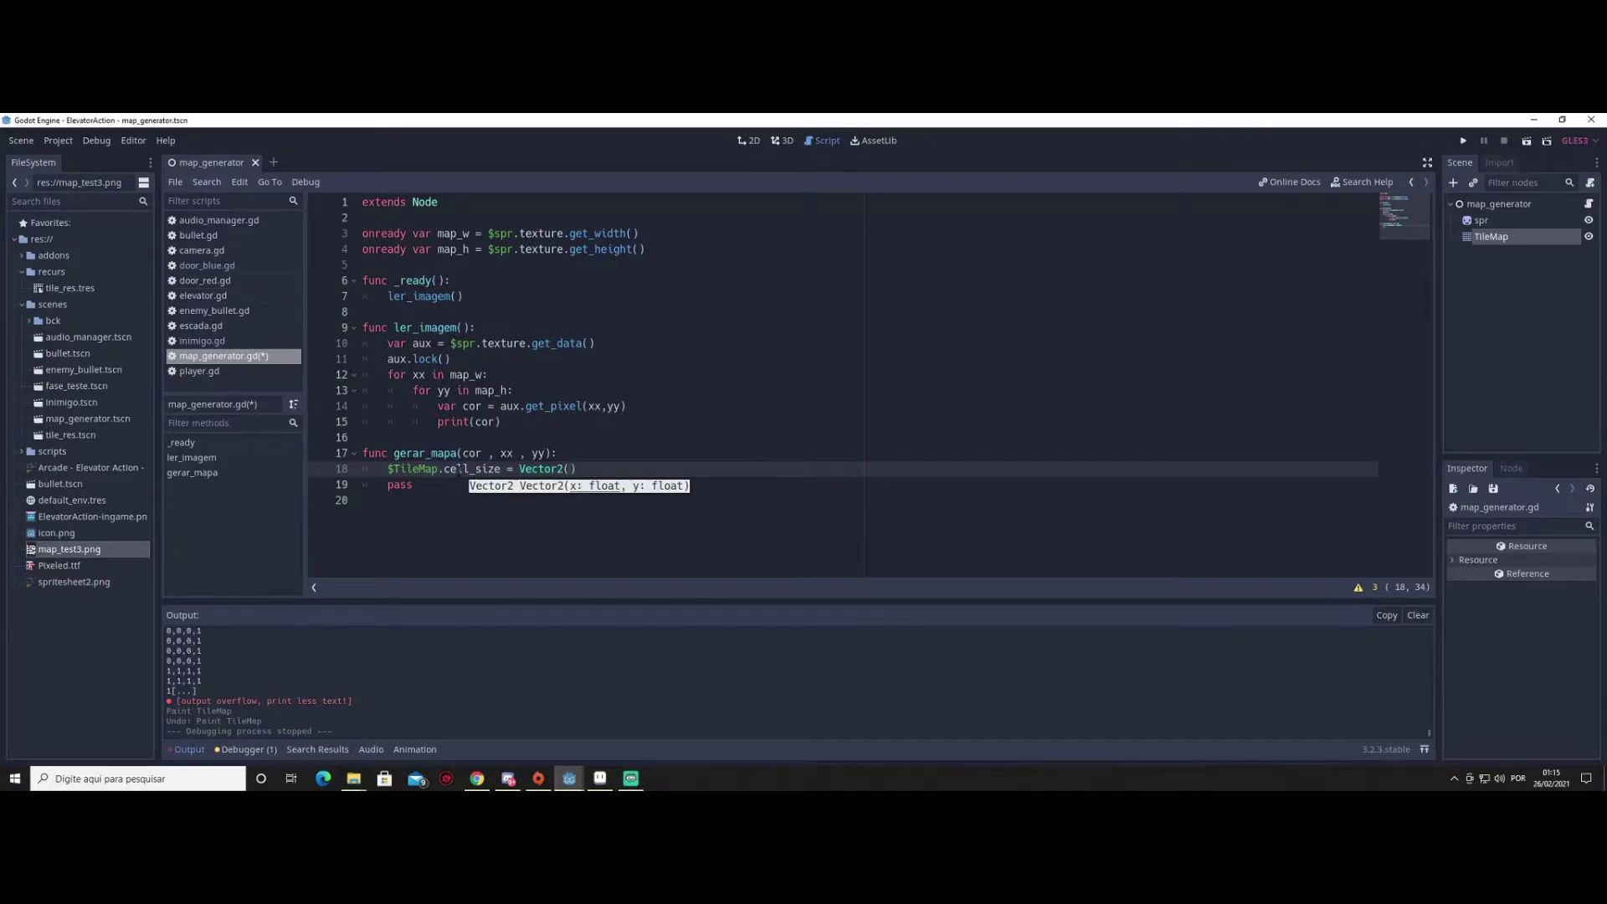
{"action": "type", "text": "8"}
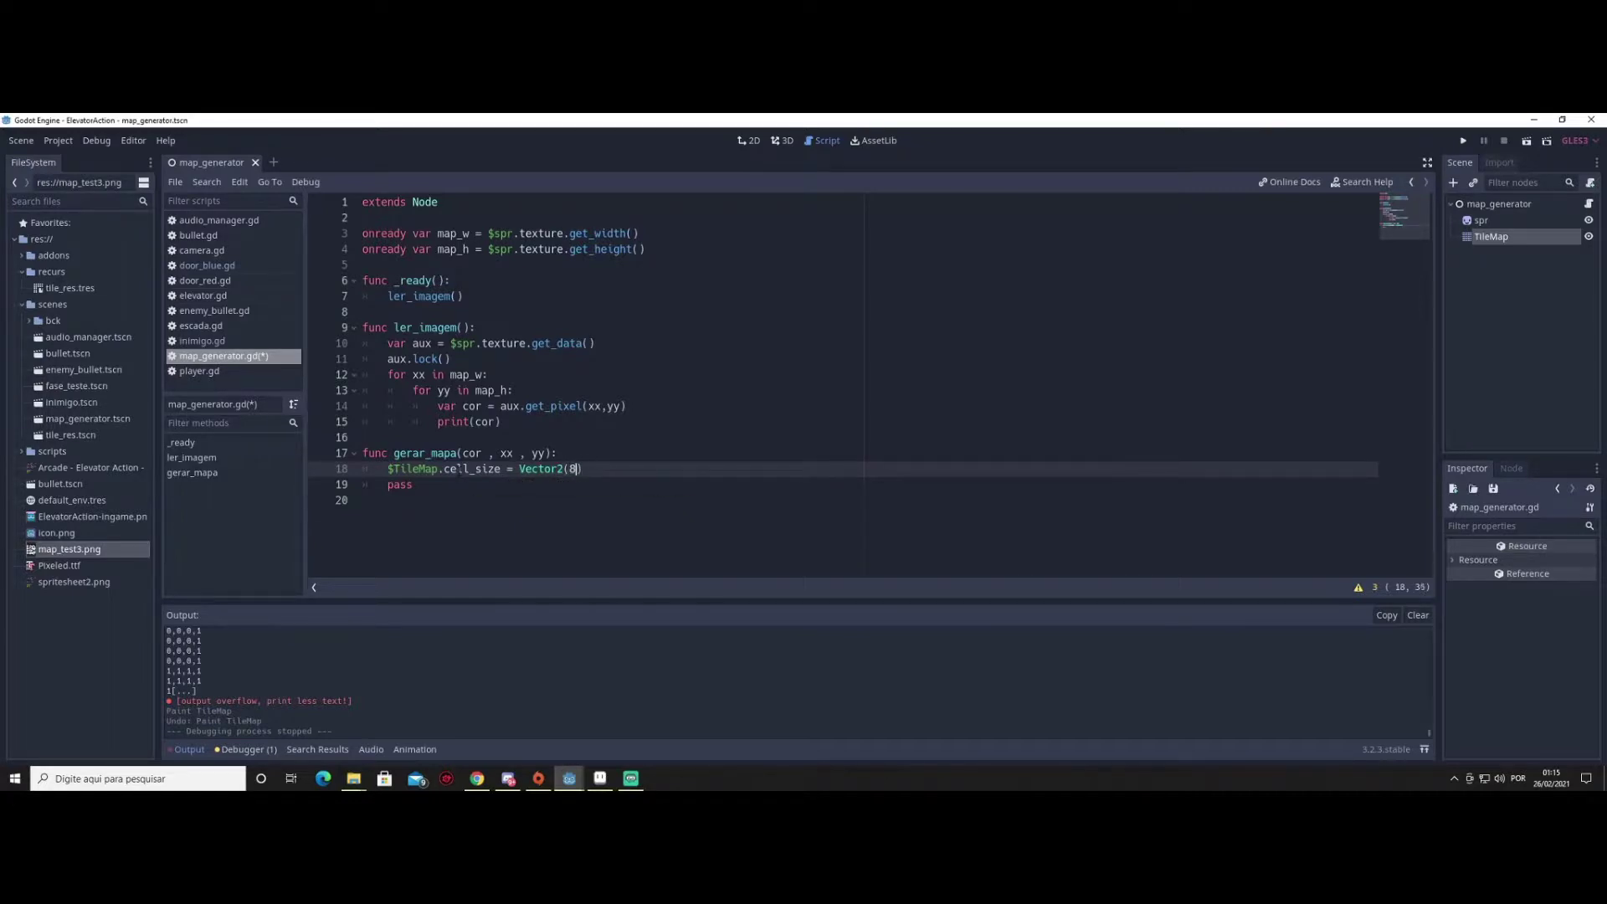
{"action": "type", "text": ",8"}
{"action": "type", "text": ")"}
Replace the pass placeholder with an unfinished 'if cor' condition
{"action": "key", "text": "Down"}
{"action": "key", "text": "BackSpace"}
{"action": "key", "text": "BackSpace"}
{"action": "key", "text": "BackSpace"}
{"action": "key", "text": "BackSpace"}
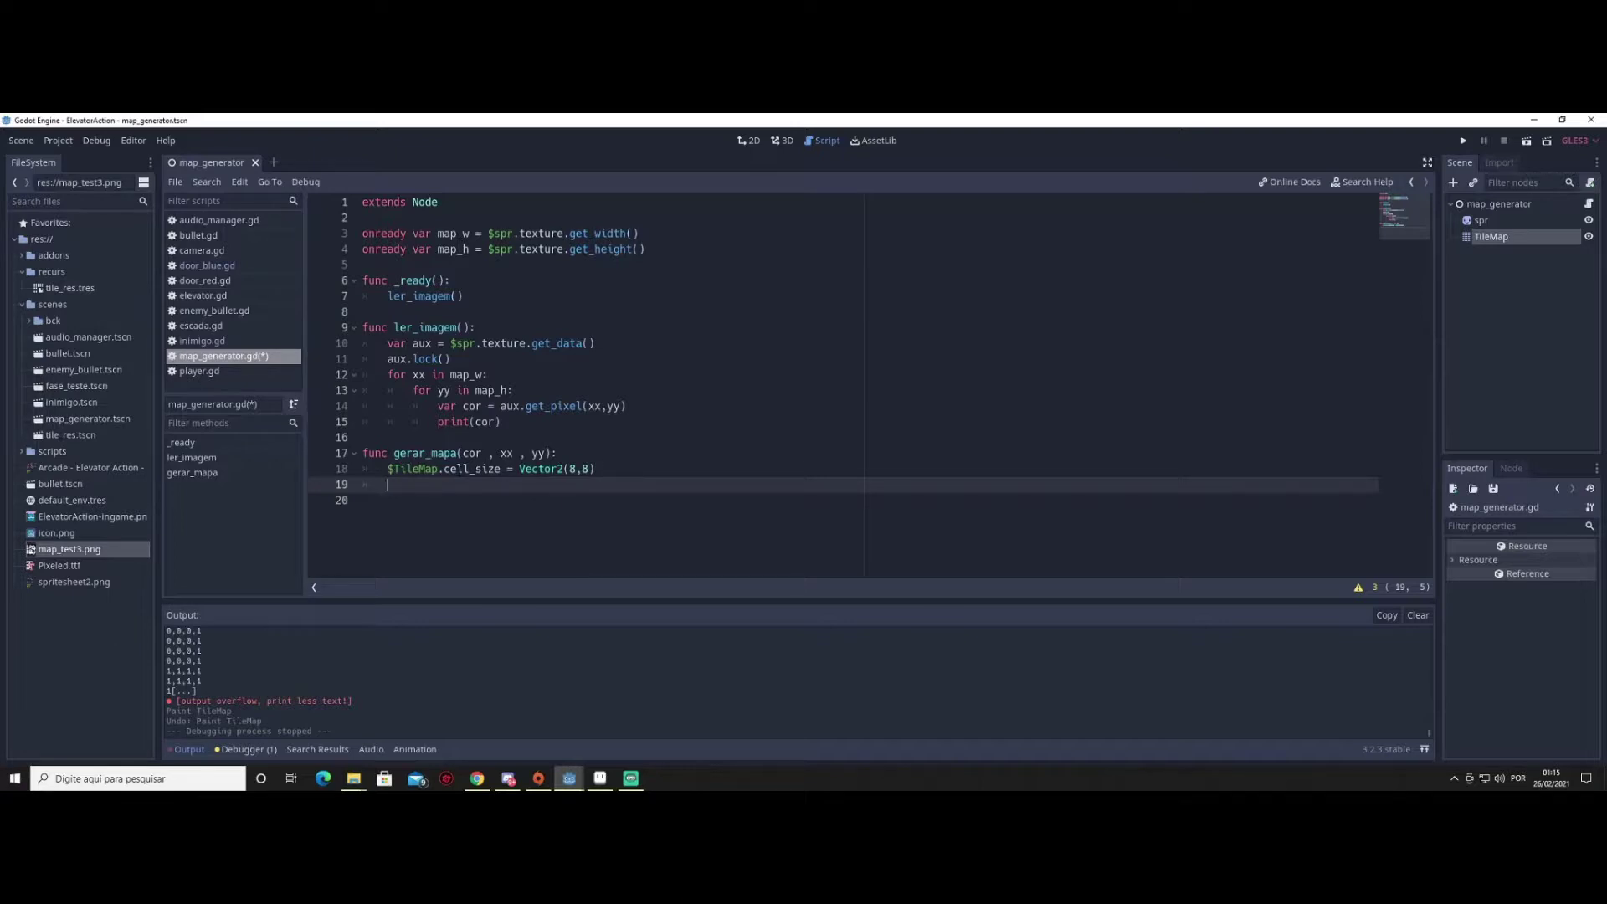
{"action": "type", "text": "if "}
{"action": "type", "text": "cor"}
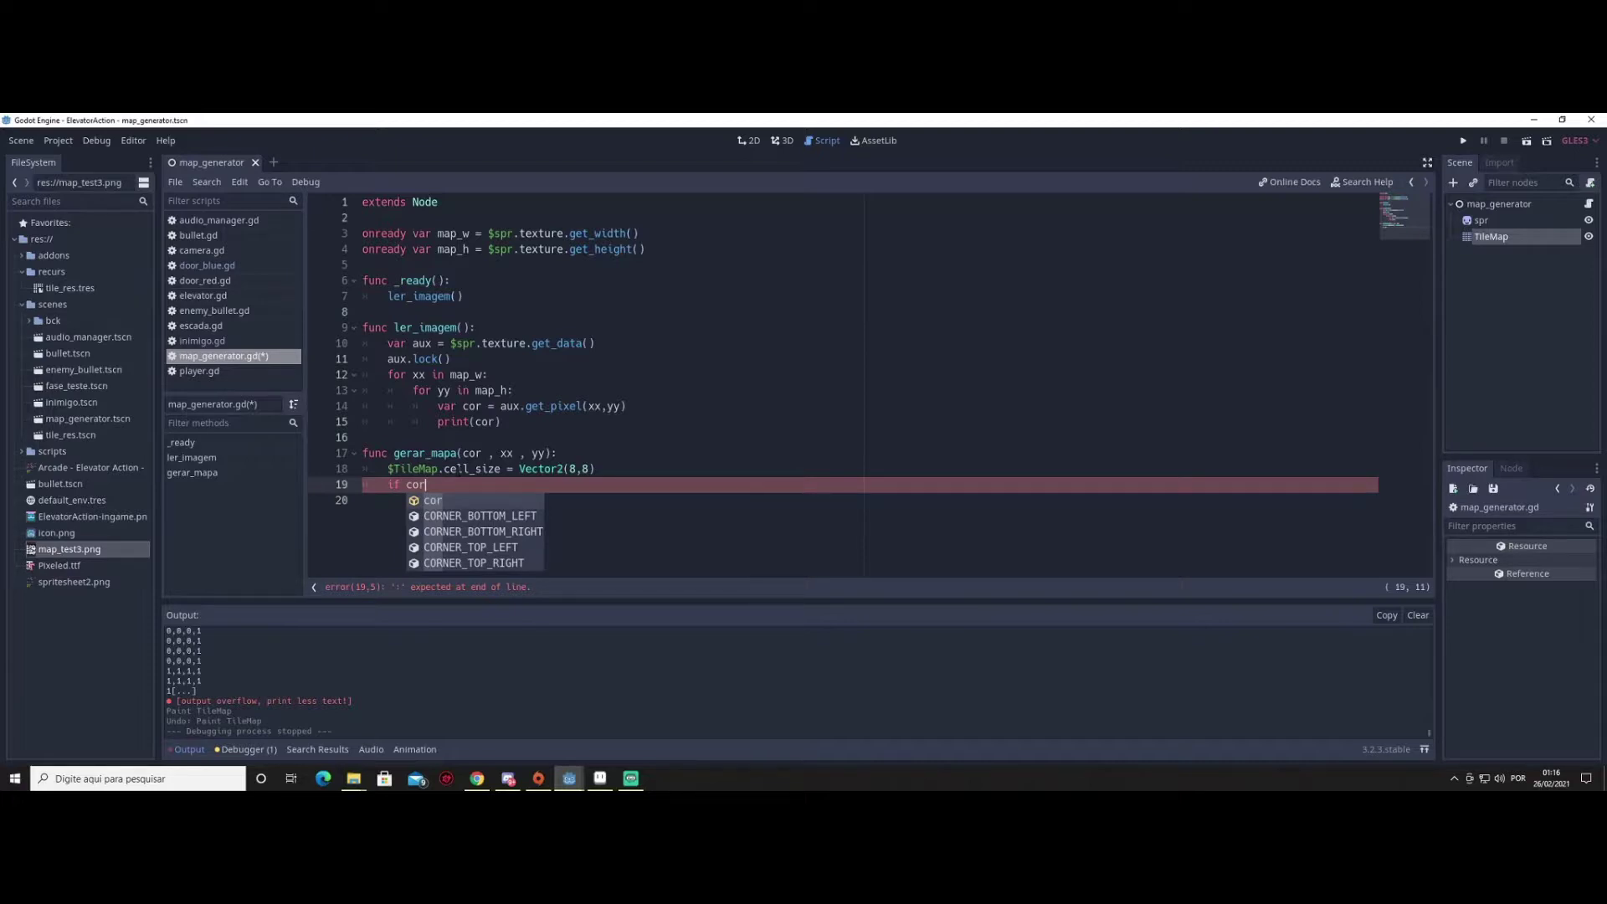
{"action": "left_click", "coordinate": [601, 778]}
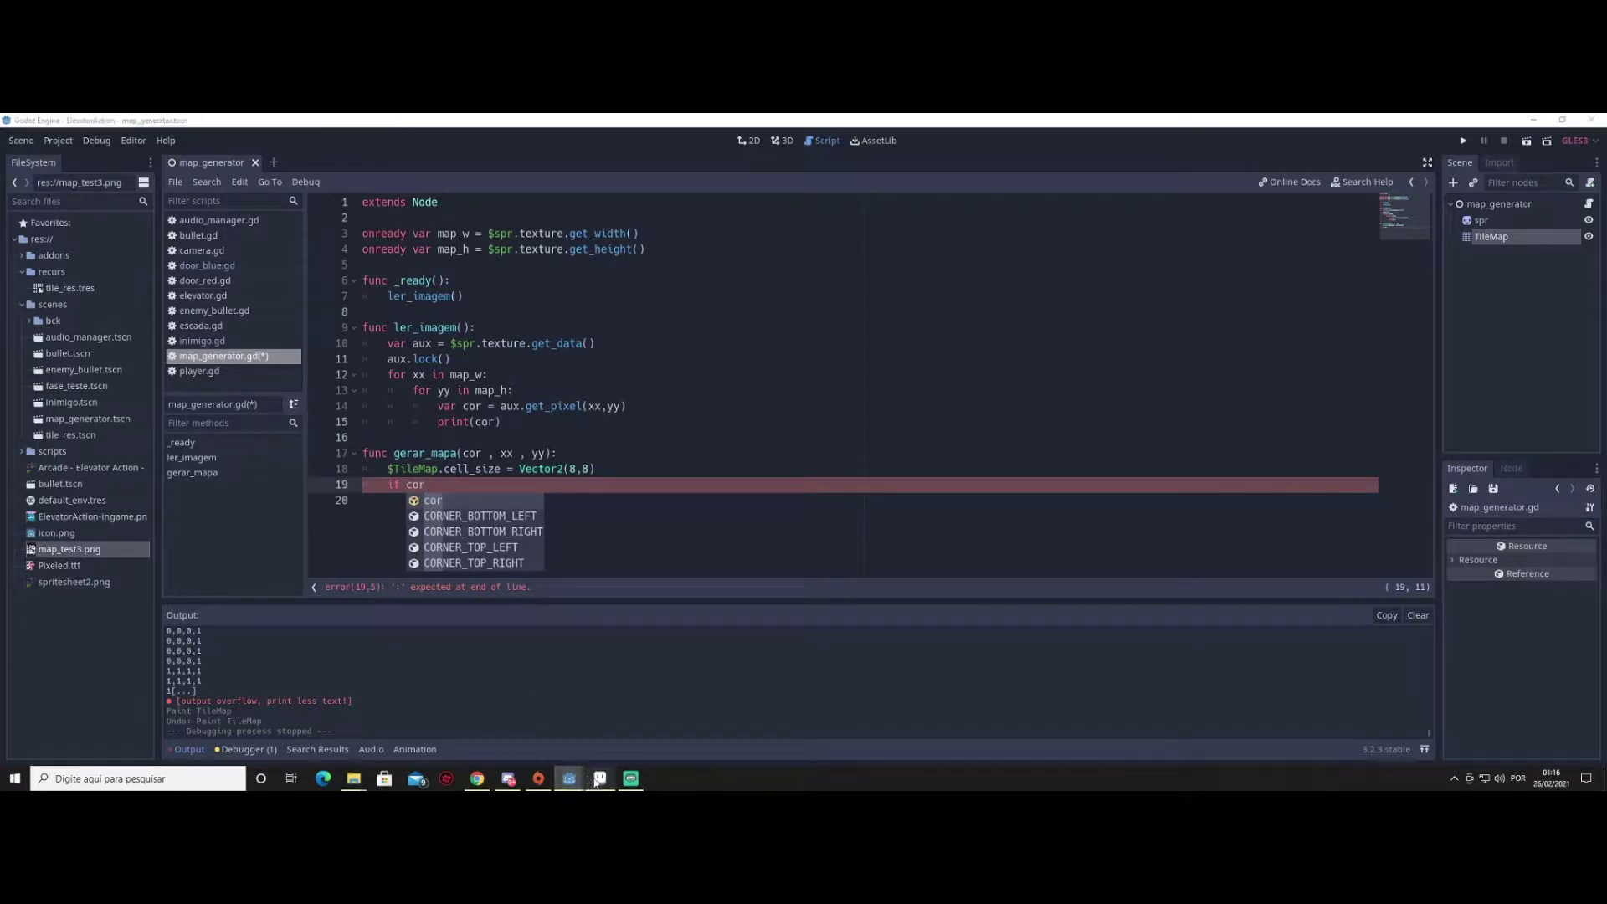
Switch Aseprite to the eyedropper to sample a pixel colour in the map image
{"action": "key", "text": "i"}
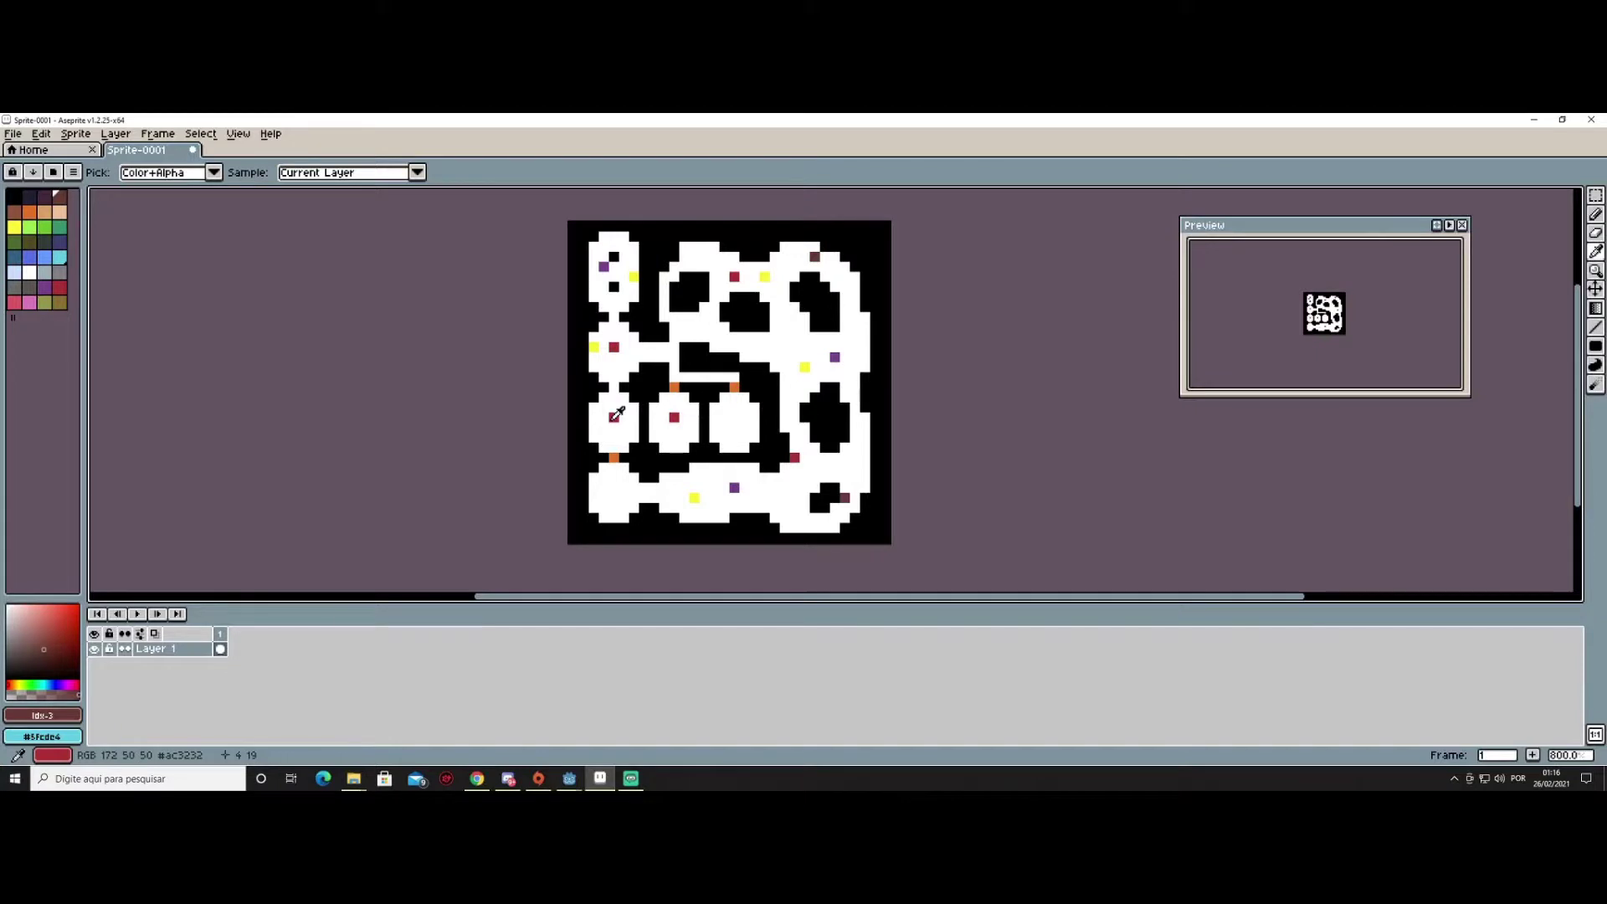
Back in Godot, complete the condition as if cor.to_html(false) == "000000":
{"action": "key", "text": "b"}
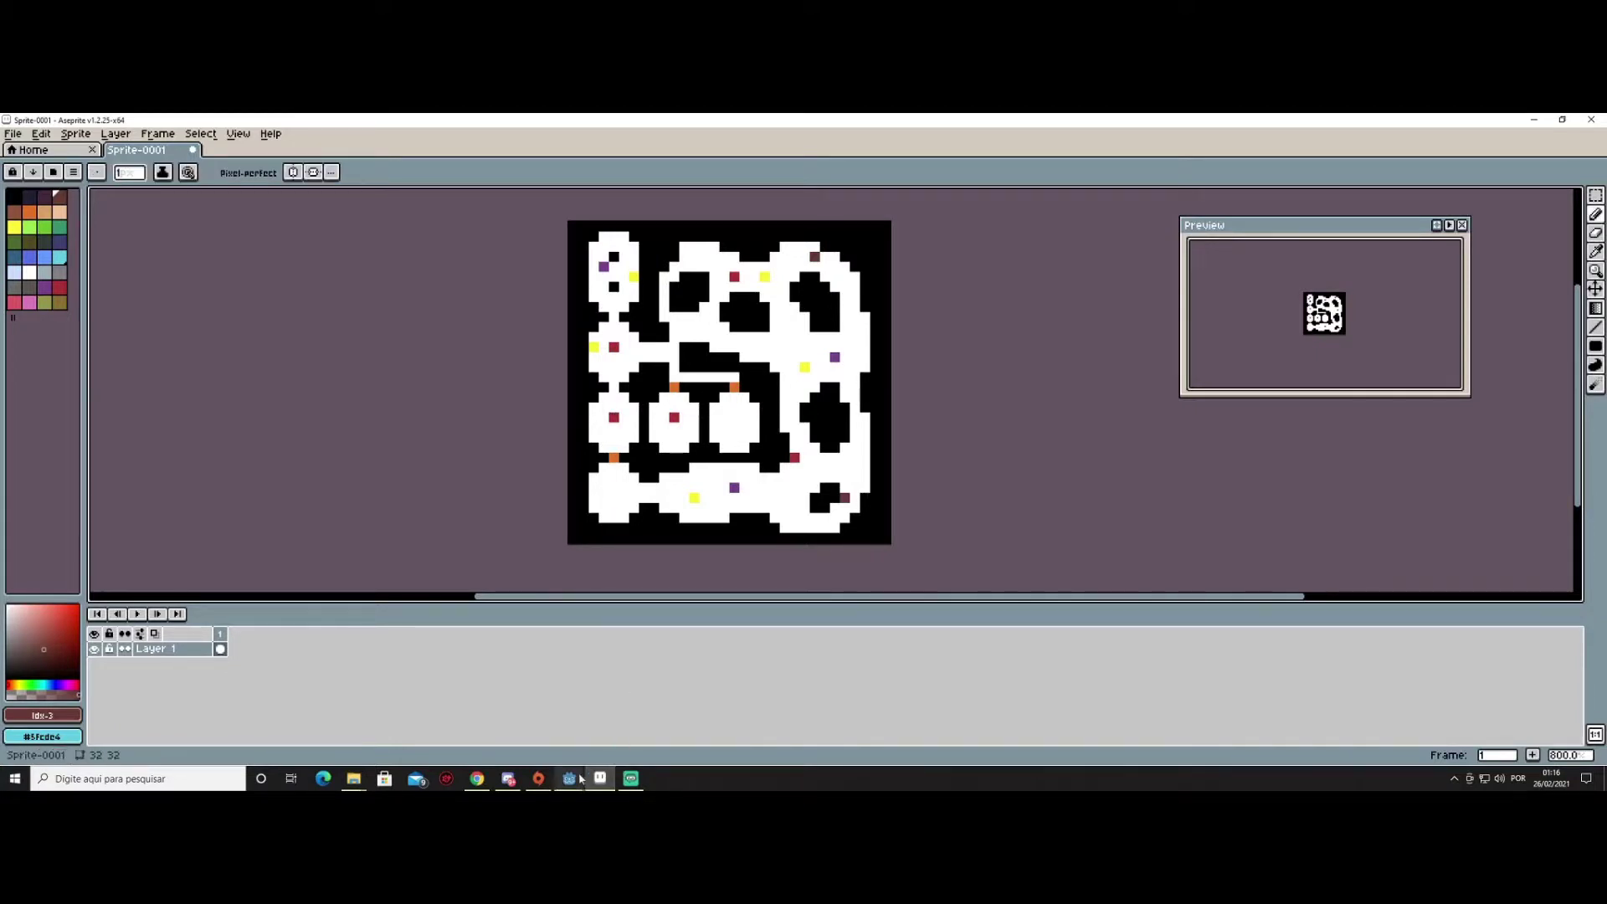
{"action": "mouse_move", "coordinate": [580, 779]}
{"action": "left_click", "coordinate": [499, 732]}
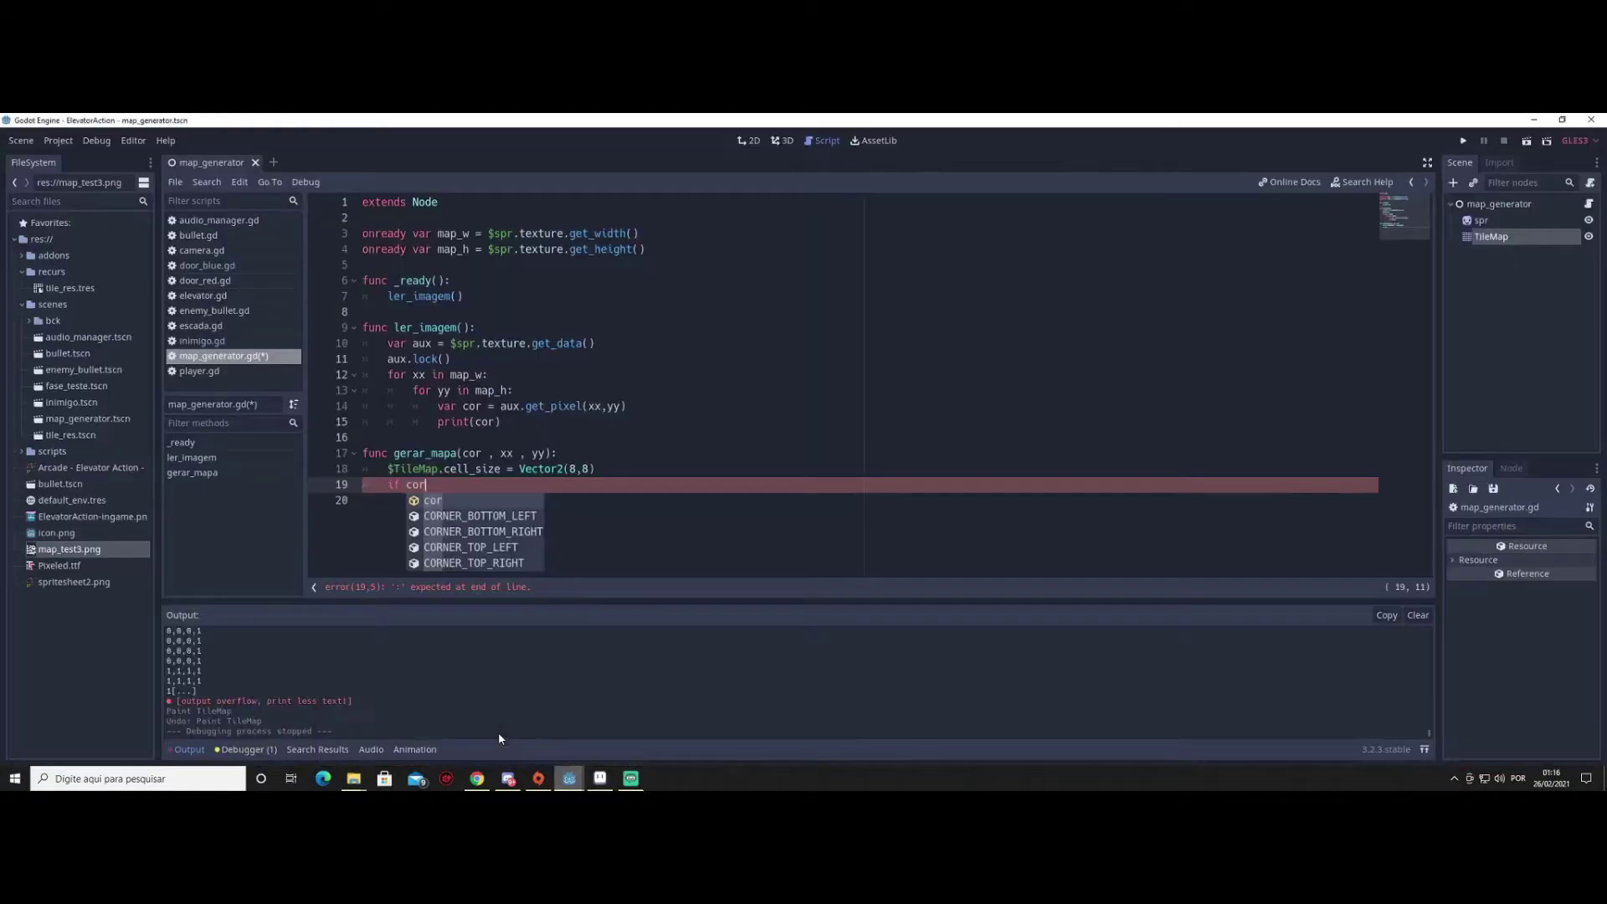
{"action": "key", "text": "Escape"}
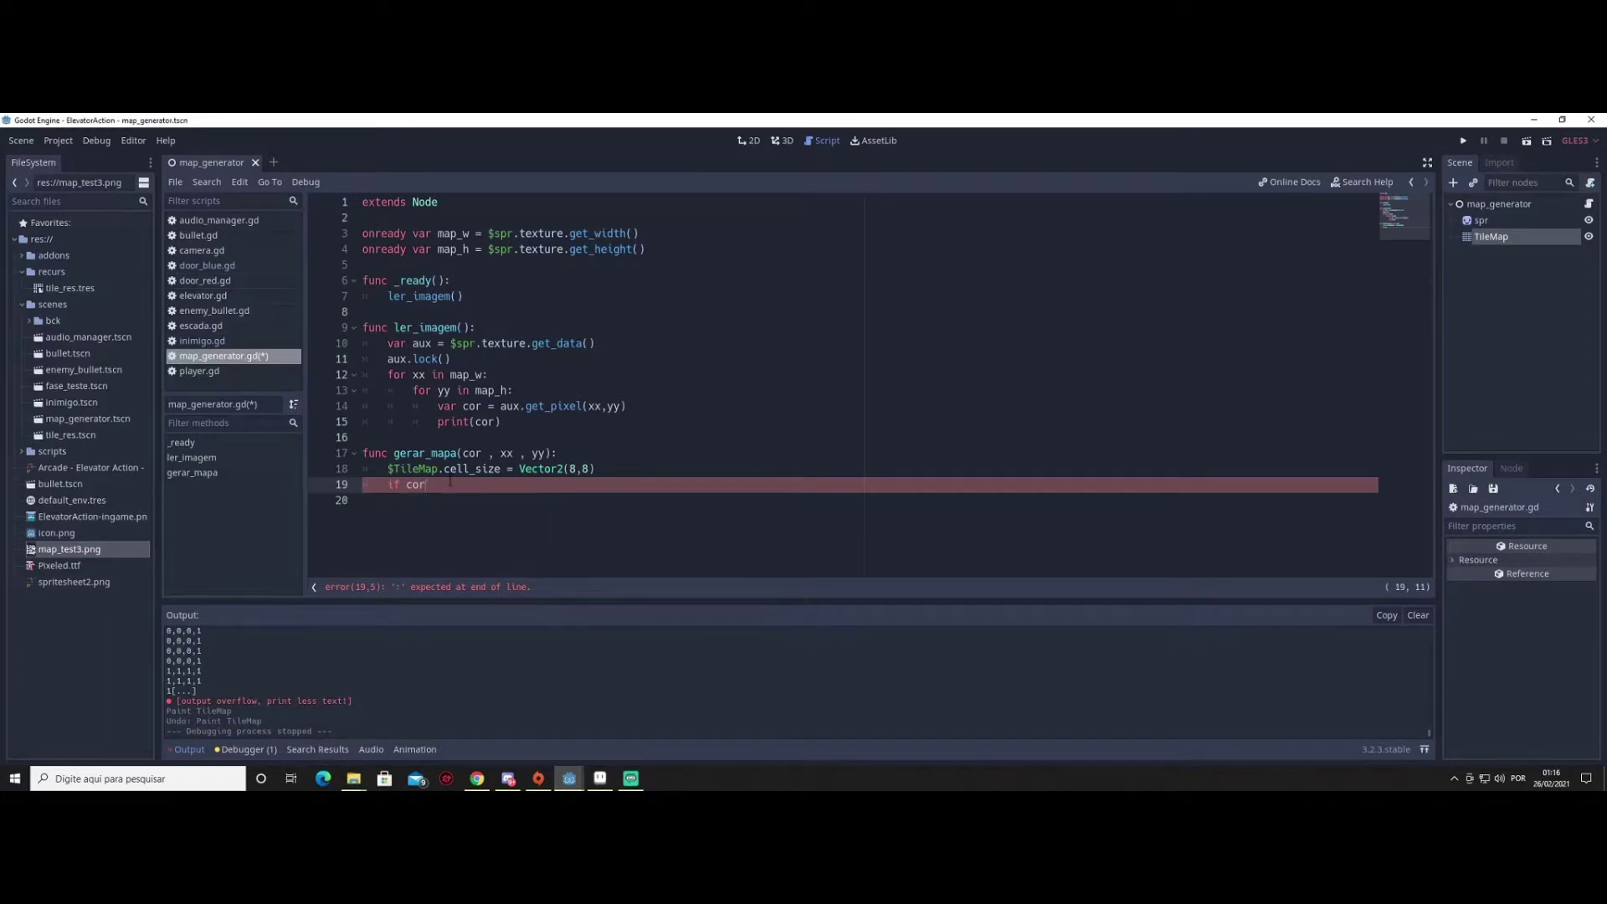
{"action": "type", "text": "."}
{"action": "type", "text": "t"}
{"action": "type", "text": "o_h"}
{"action": "type", "text": "tm"}
{"action": "type", "text": "l"}
{"action": "type", "text": "("}
{"action": "type", "text": "false"}
{"action": "key", "text": "Right"}
{"action": "type", "text": "== "}
{"action": "type", "text": "\""}
{"action": "type", "text": "0000"}
{"action": "type", "text": "00\""}
{"action": "type", "text": ":"}
{"action": "key", "text": "Return"}
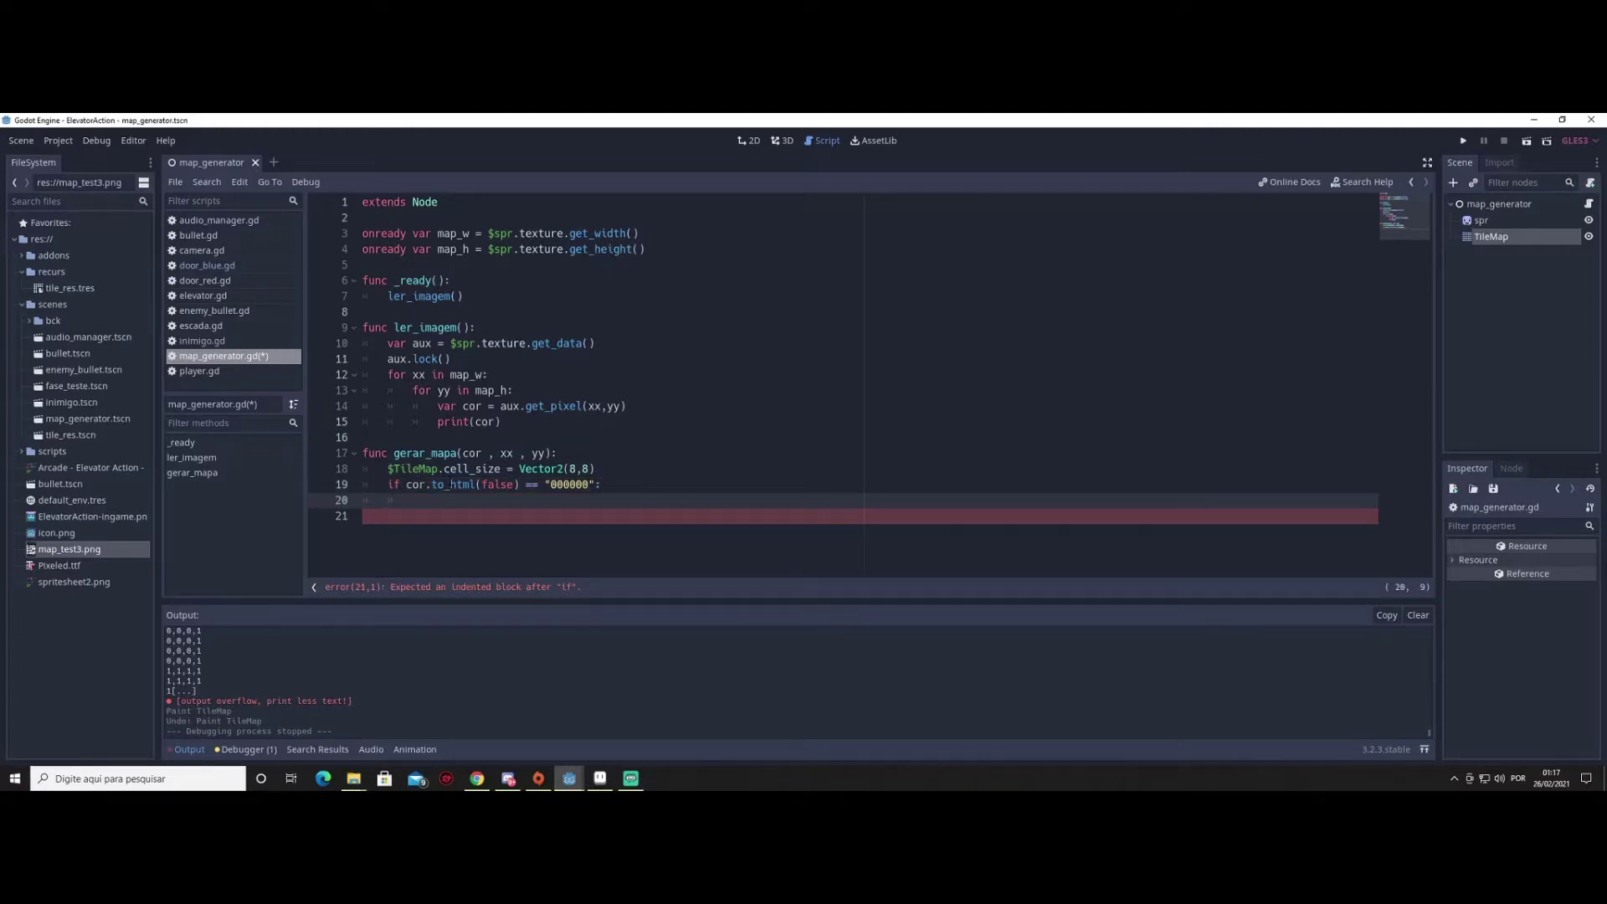
Begin $TileMap.set_cell(xx,yy, under the if, checking tile indices in the TileMap palette
{"action": "type", "text": "cet"}
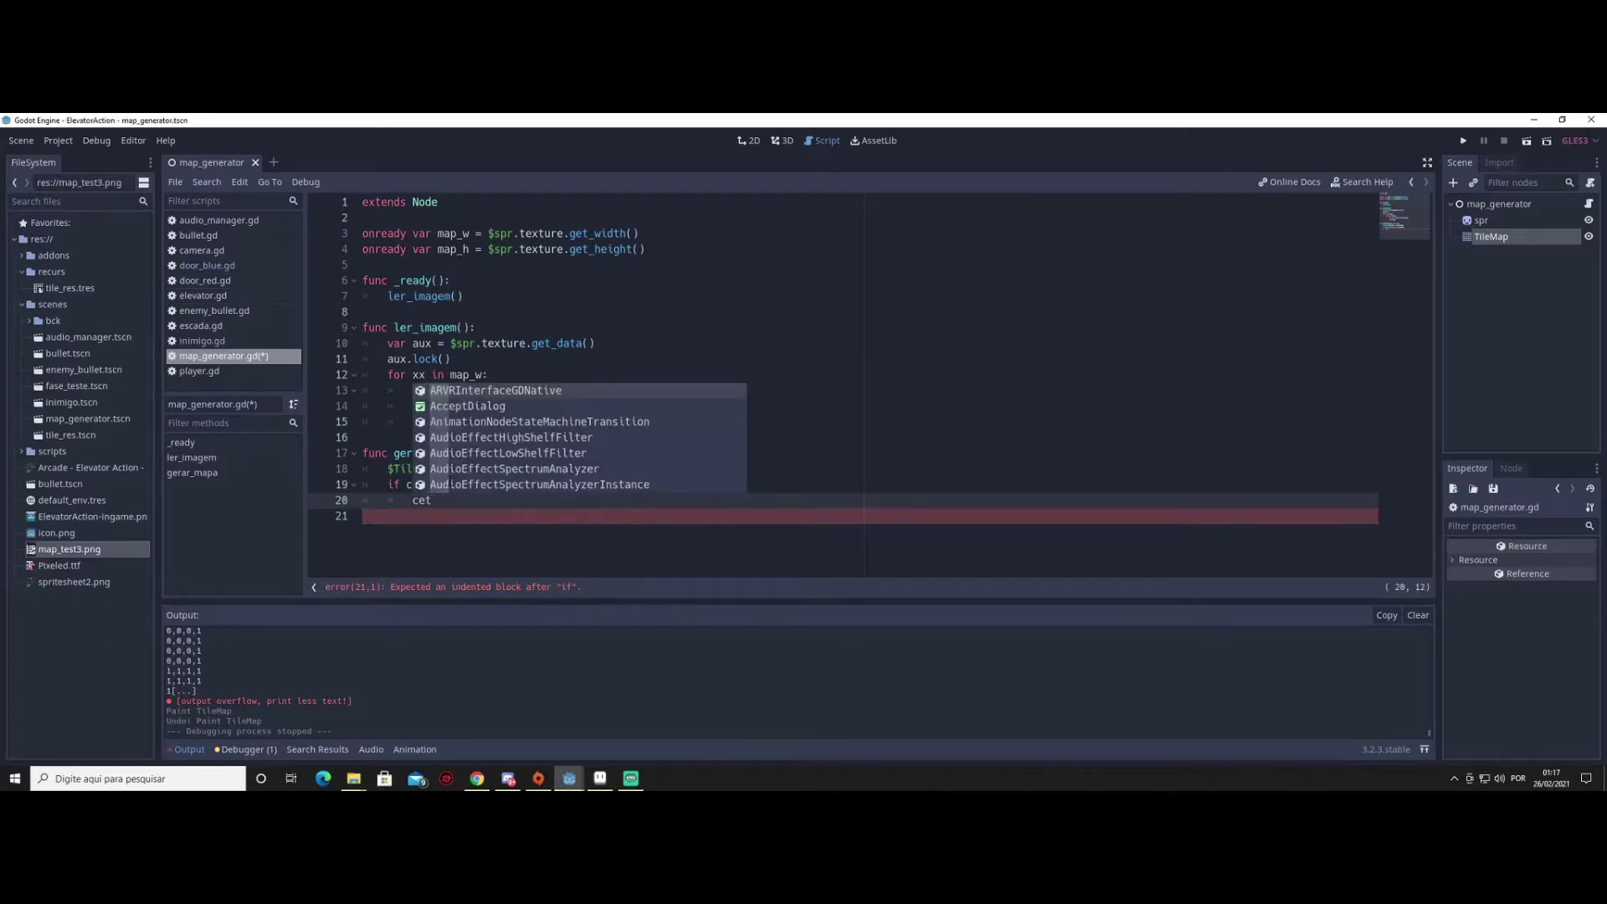
{"action": "key", "text": "BackSpace"}
{"action": "key", "text": "BackSpace"}
{"action": "key", "text": "BackSpace"}
{"action": "type", "text": "$c"}
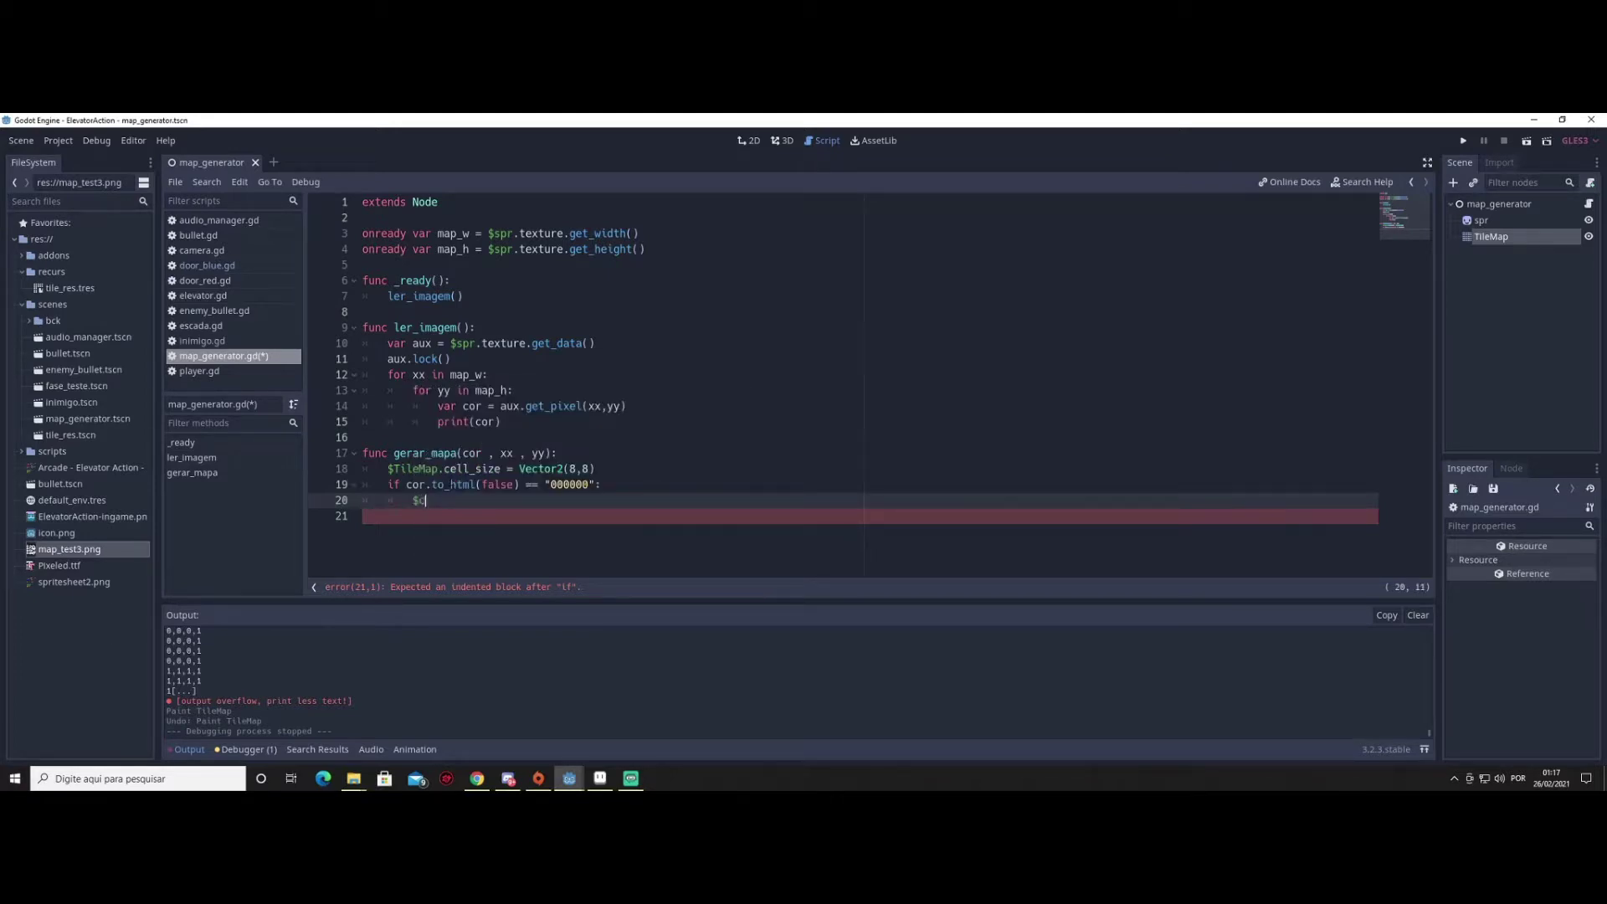
{"action": "type", "text": "el"}
{"action": "key", "text": "BackSpace"}
{"action": "key", "text": "BackSpace"}
{"action": "key", "text": "BackSpace"}
{"action": "type", "text": "ti"}
{"action": "key", "text": "Return"}
{"action": "type", "text": ".cet"}
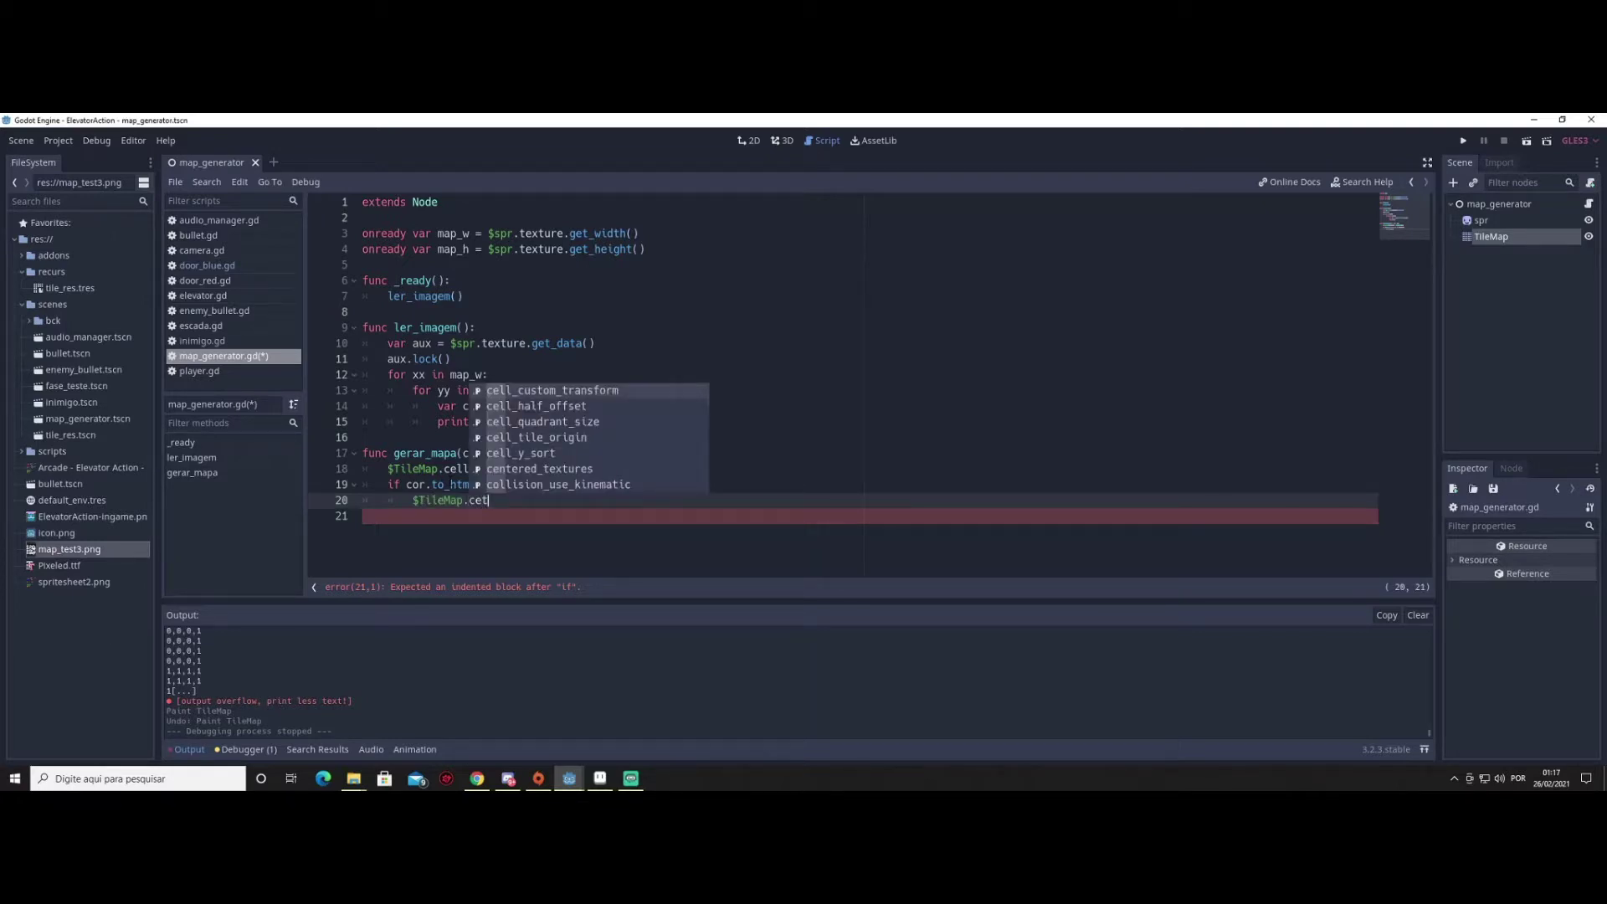
{"action": "type", "text": "_c"}
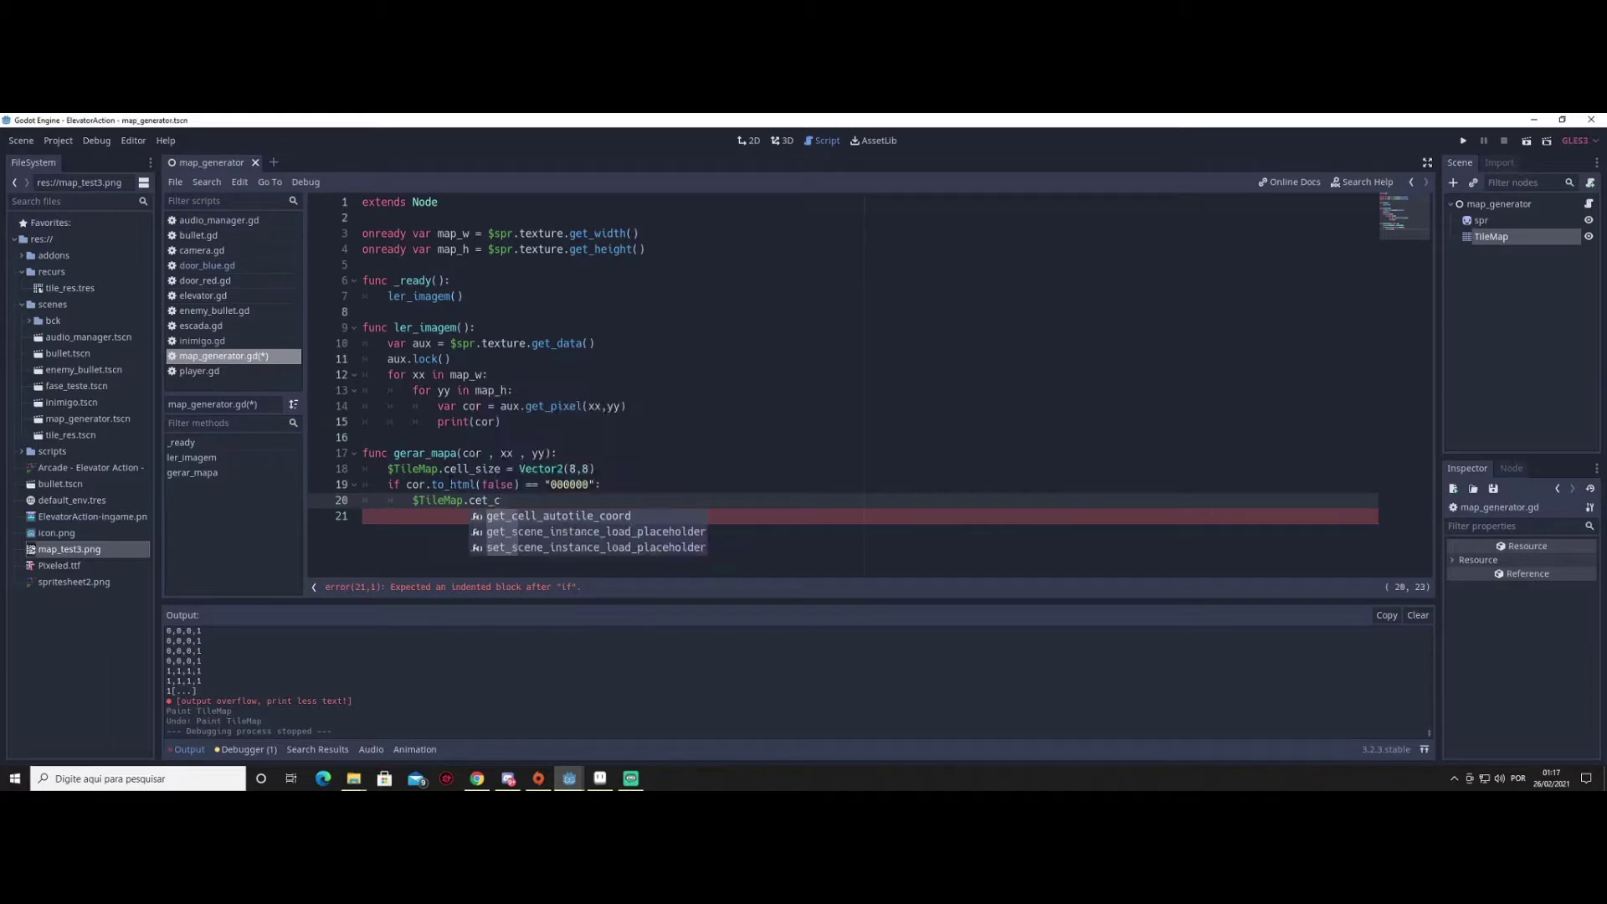
{"action": "type", "text": "e"}
{"action": "key", "text": "BackSpace"}
{"action": "key", "text": "BackSpace"}
{"action": "key", "text": "BackSpace"}
{"action": "key", "text": "BackSpace"}
{"action": "key", "text": "BackSpace"}
{"action": "key", "text": "BackSpace"}
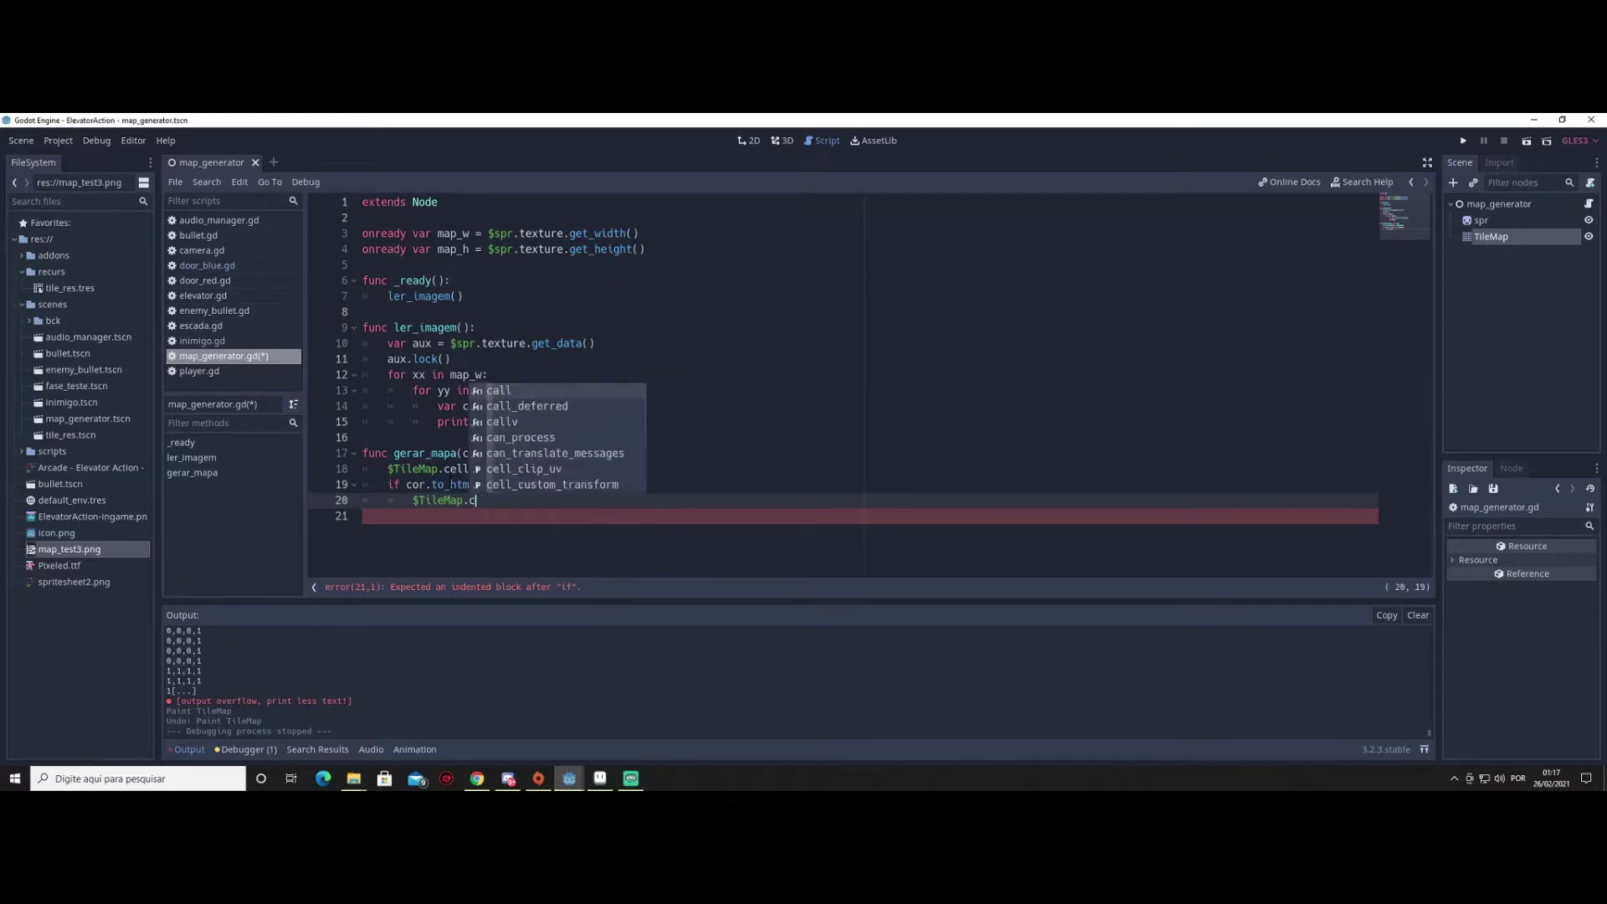
{"action": "type", "text": "set"}
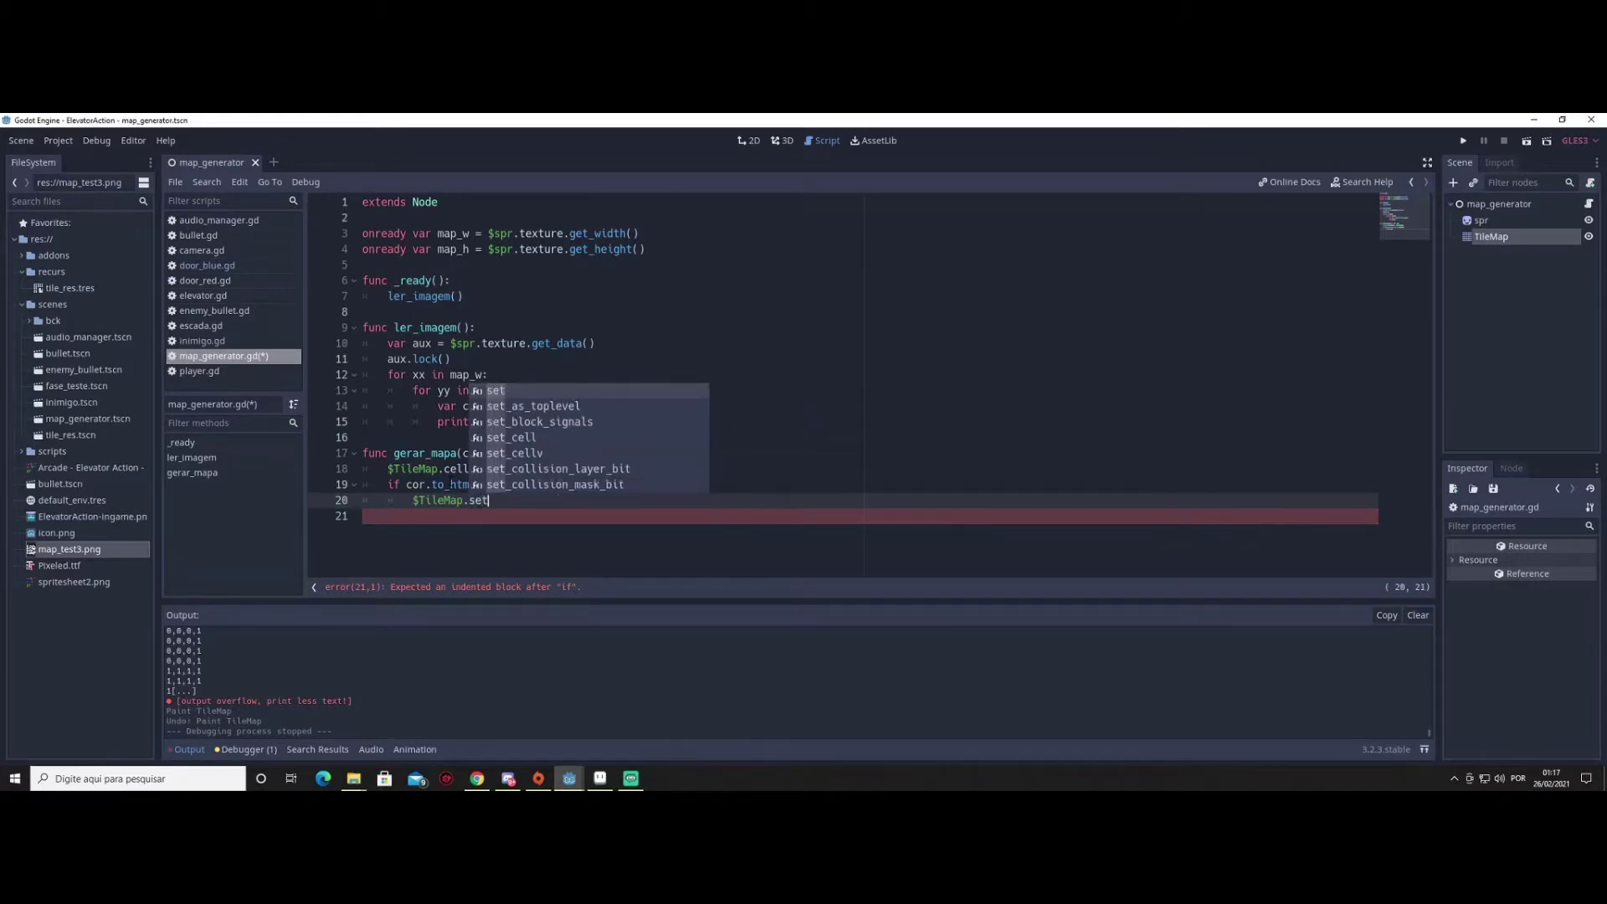
{"action": "type", "text": "_"}
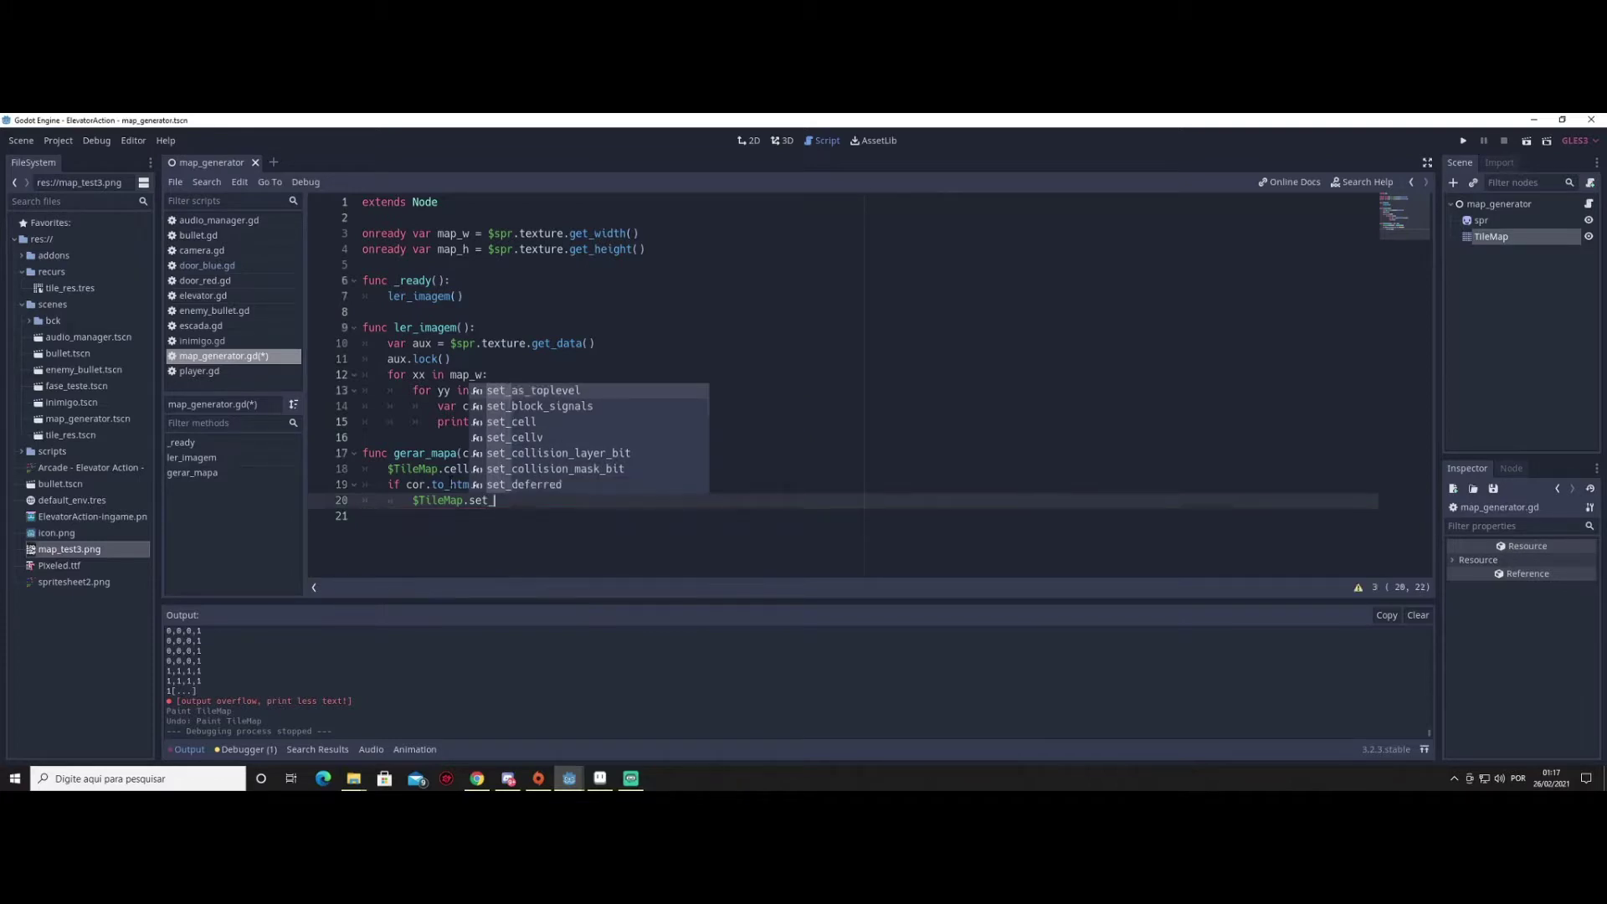
{"action": "type", "text": "c"}
{"action": "key", "text": "Return"}
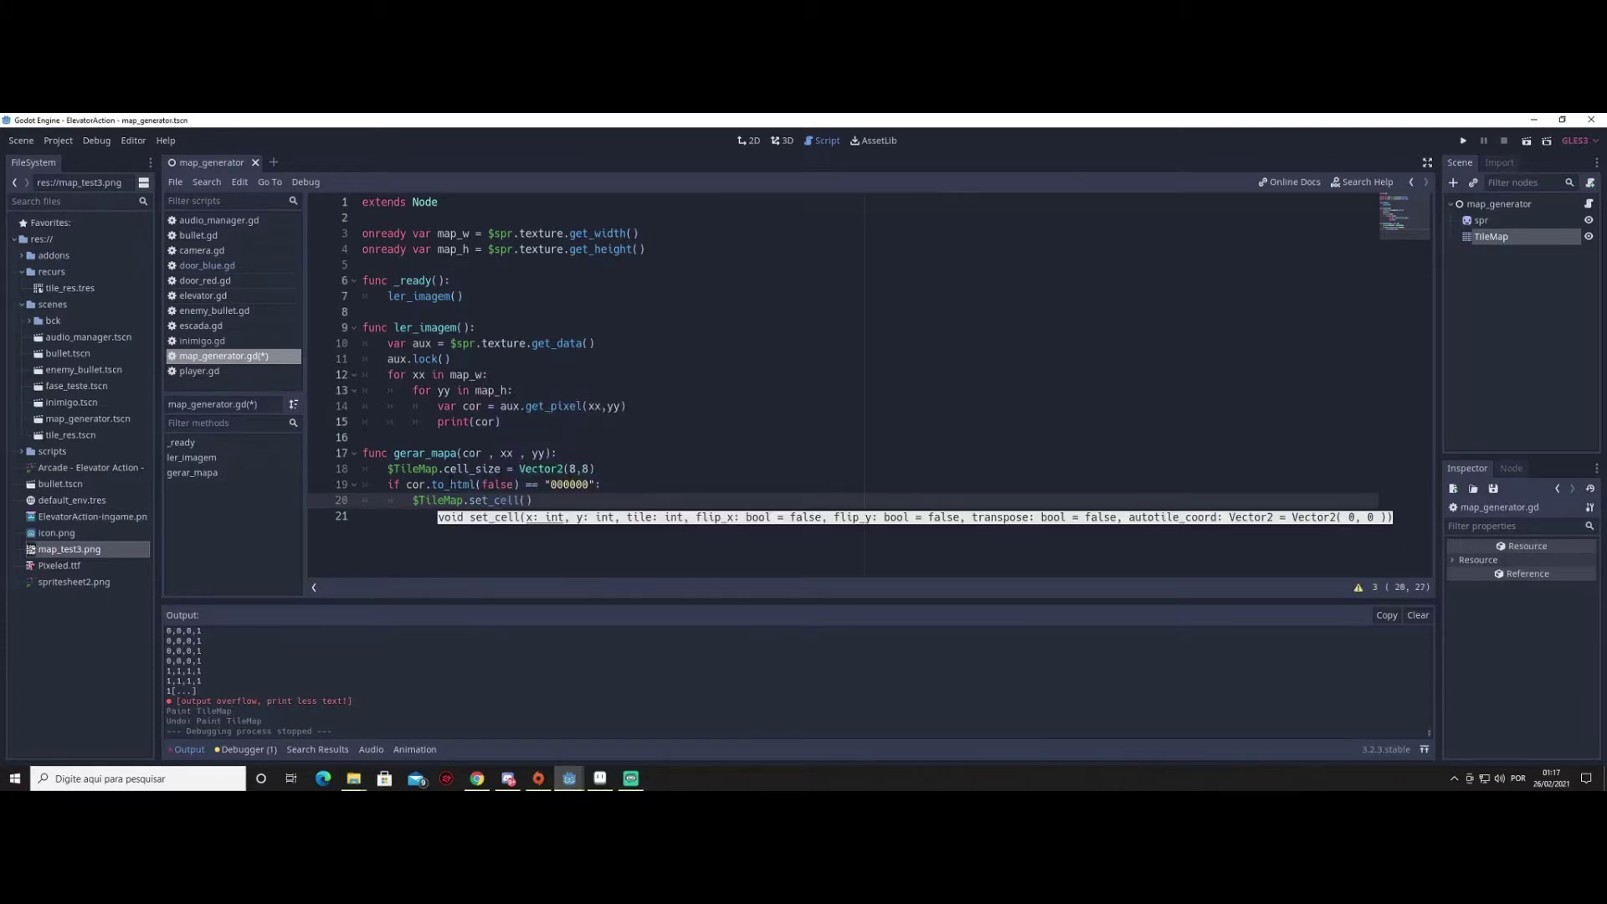
{"action": "type", "text": "xx"}
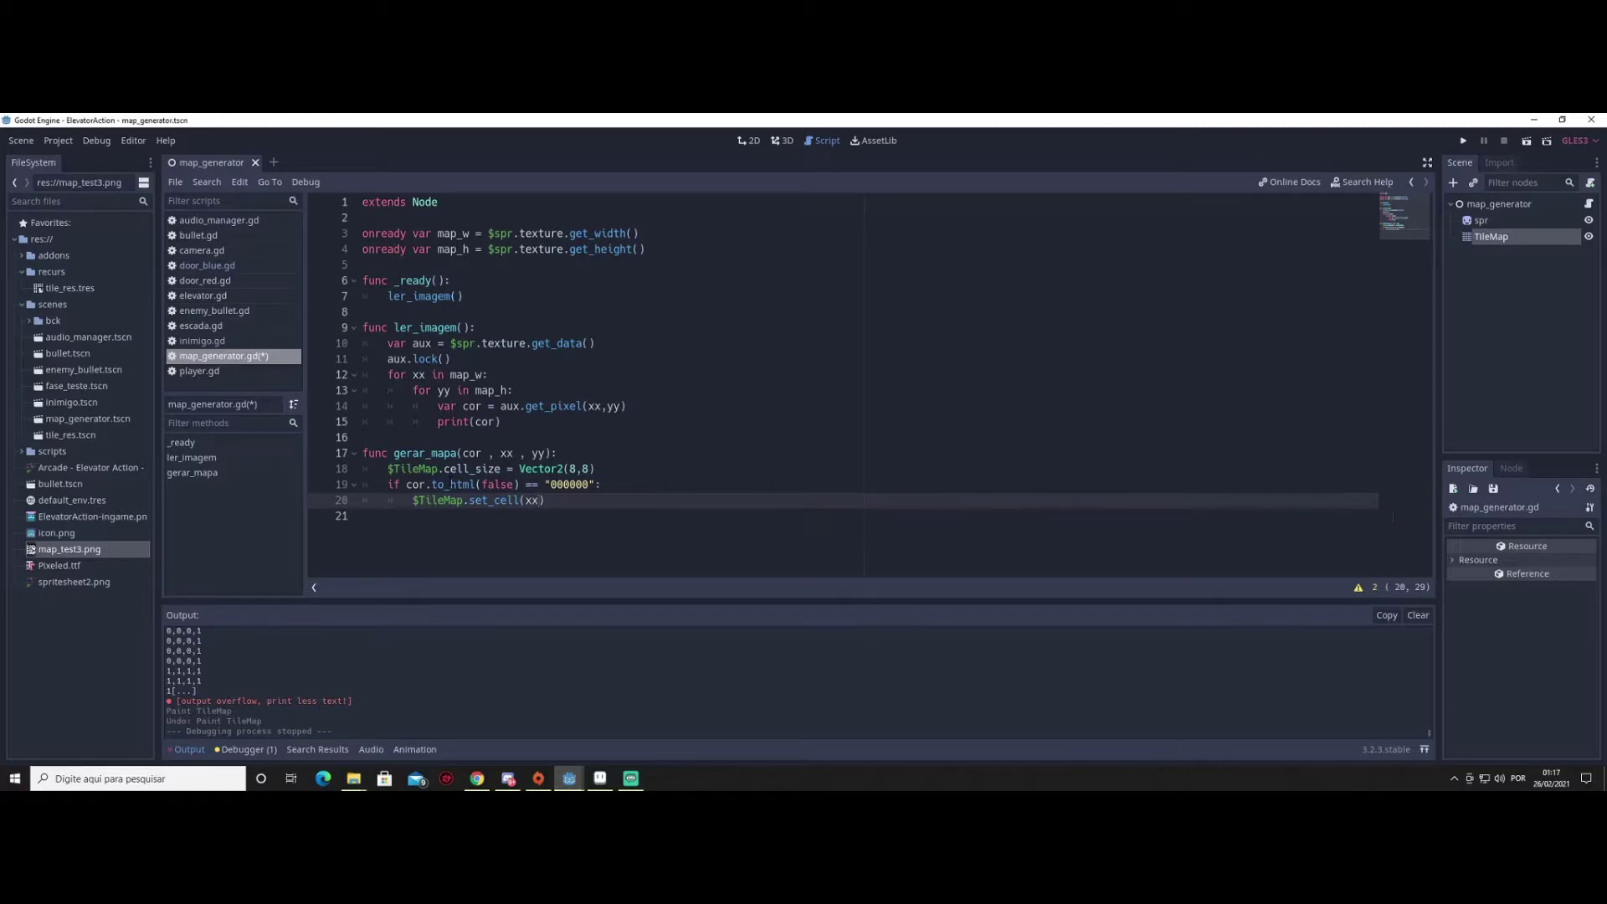
{"action": "type", "text": ","}
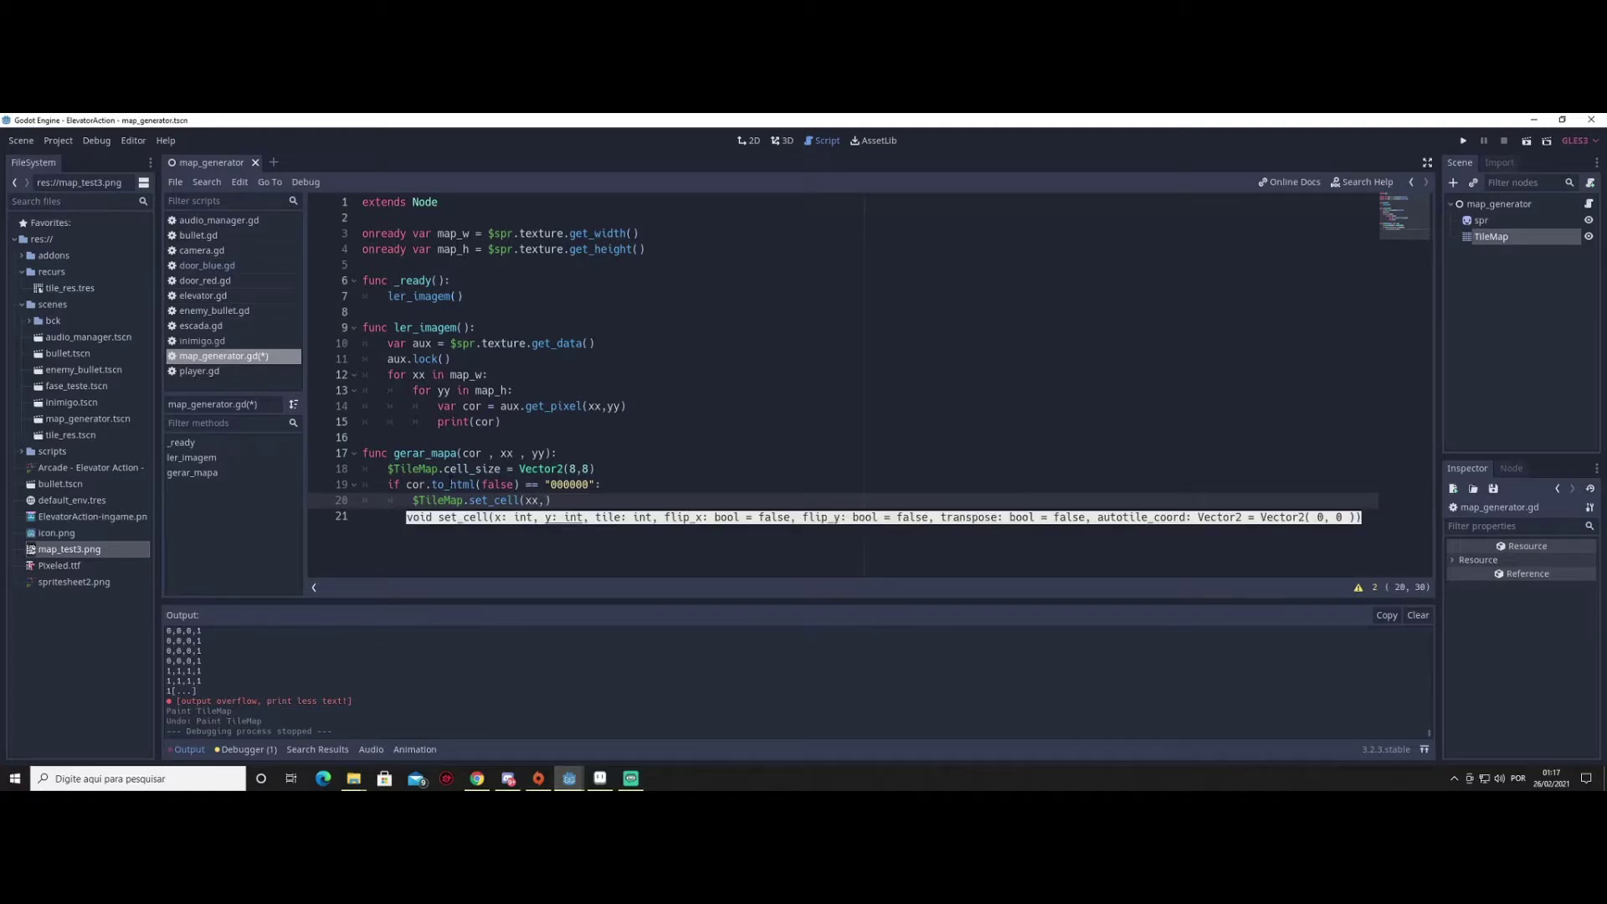
{"action": "type", "text": "yy,"}
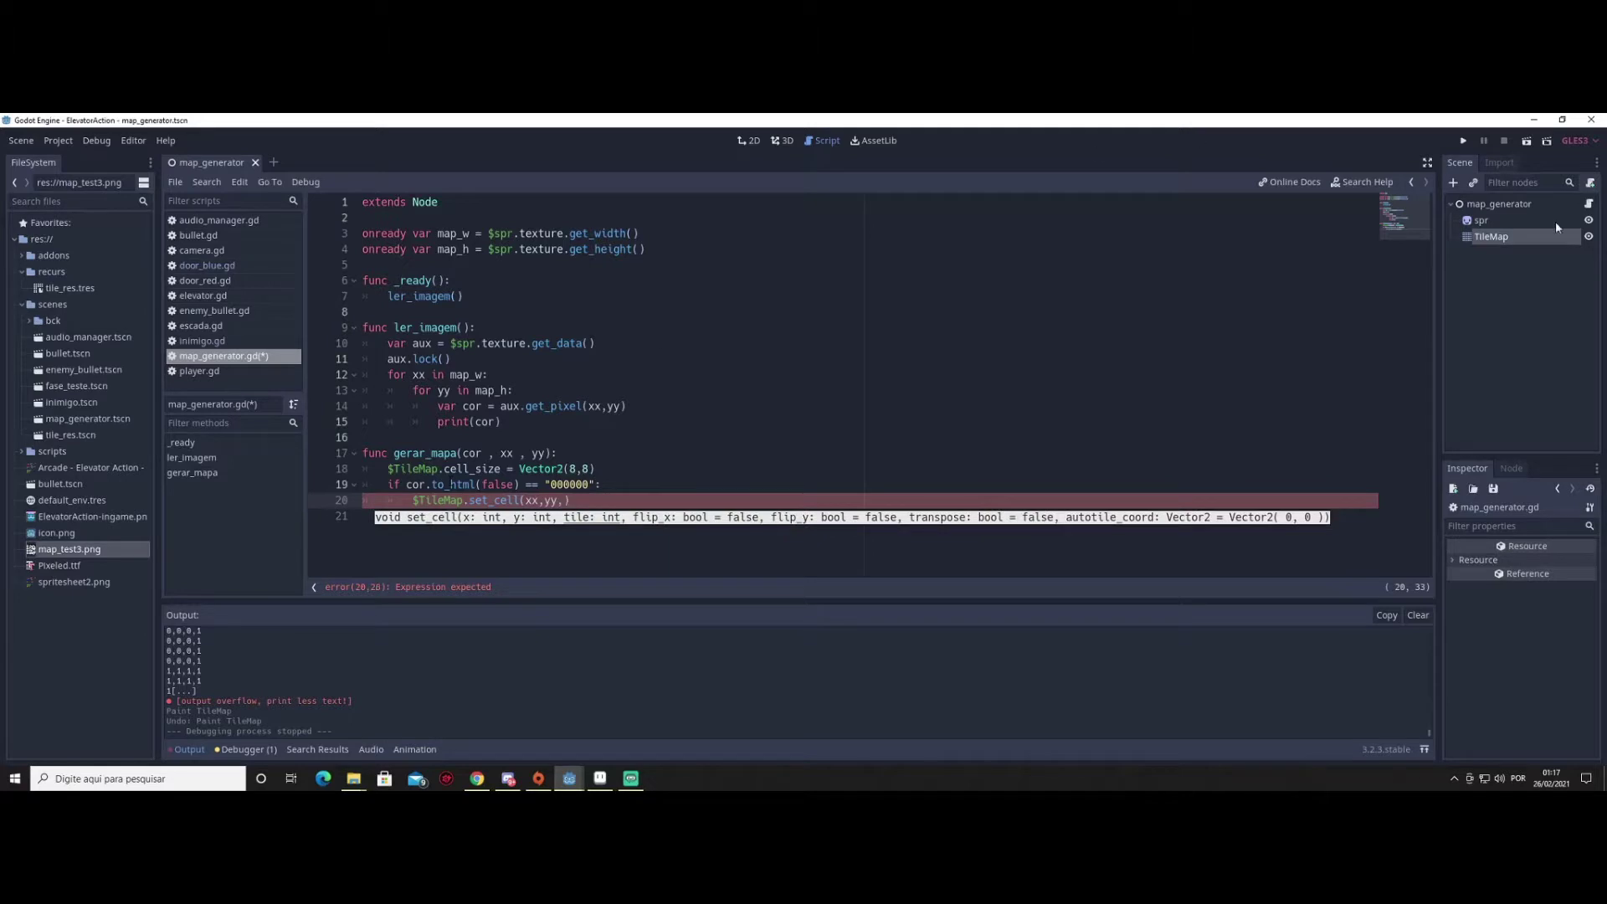
{"action": "left_click", "coordinate": [1484, 238]}
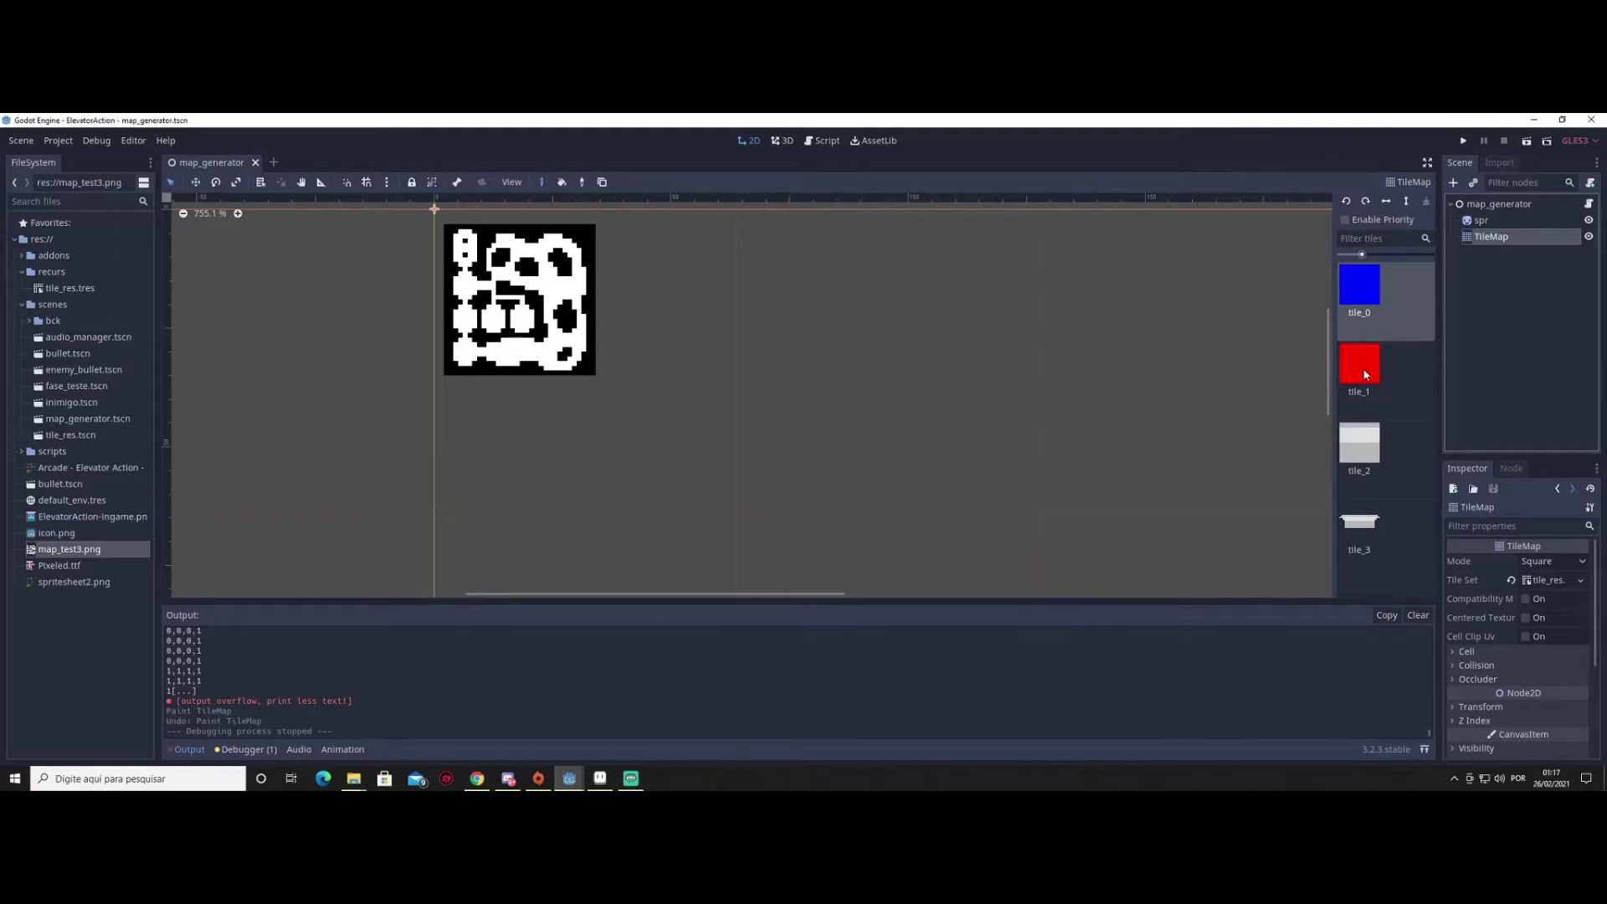
{"action": "left_click", "coordinate": [1588, 204]}
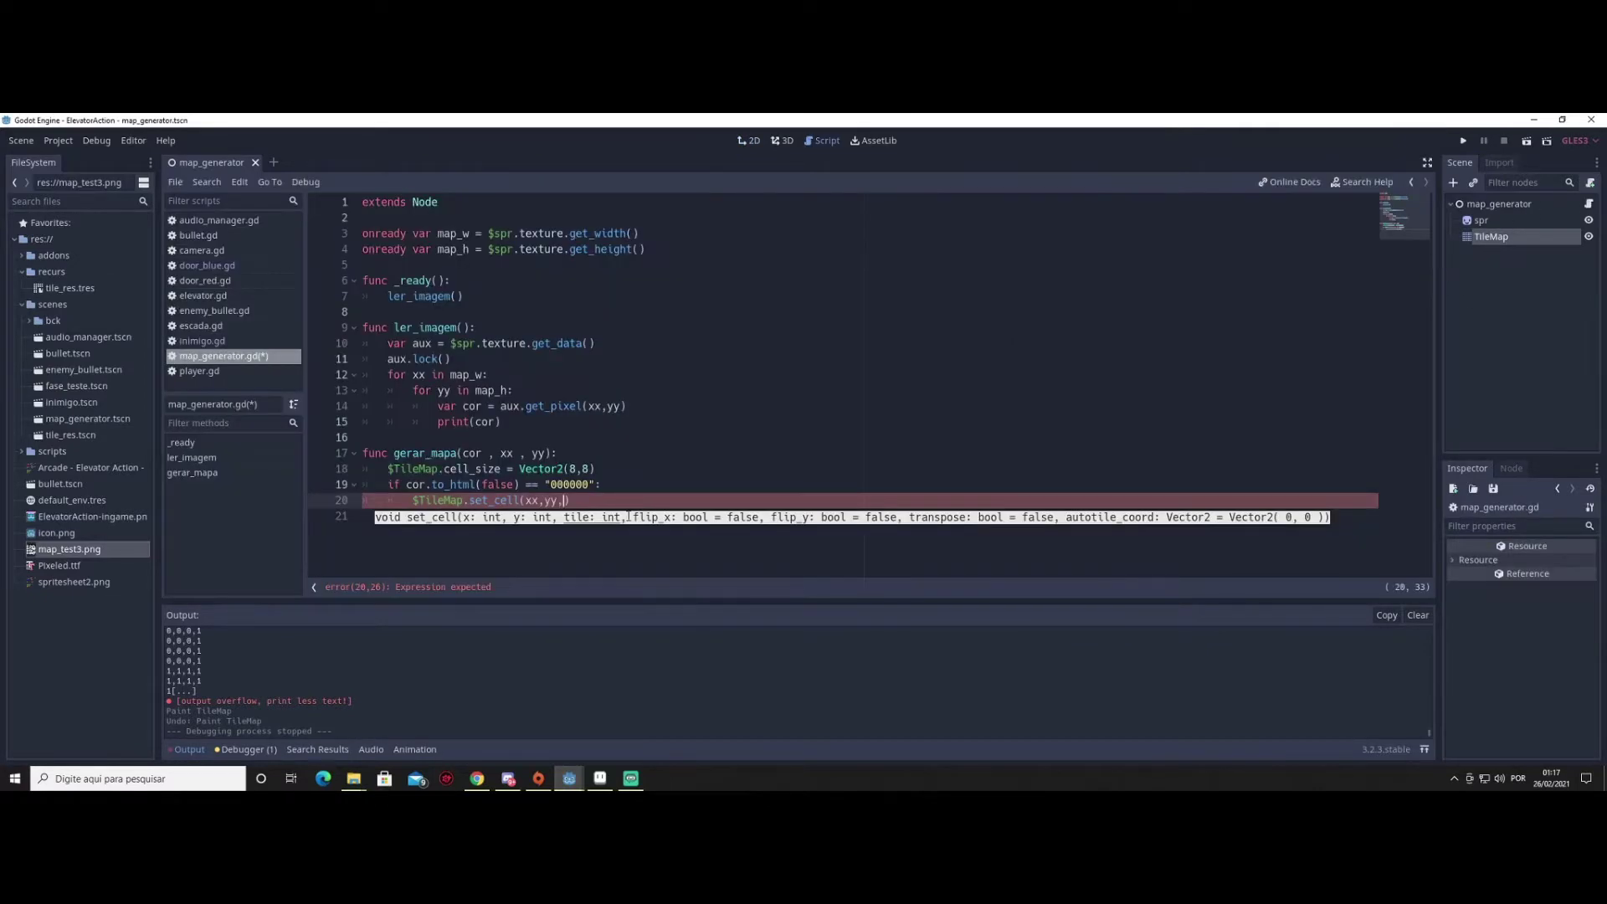
Finish set_cell(xx,yy,1) and add an else branch calling $TileMap.set_cell(xx,yy,0)
{"action": "type", "text": "1,"}
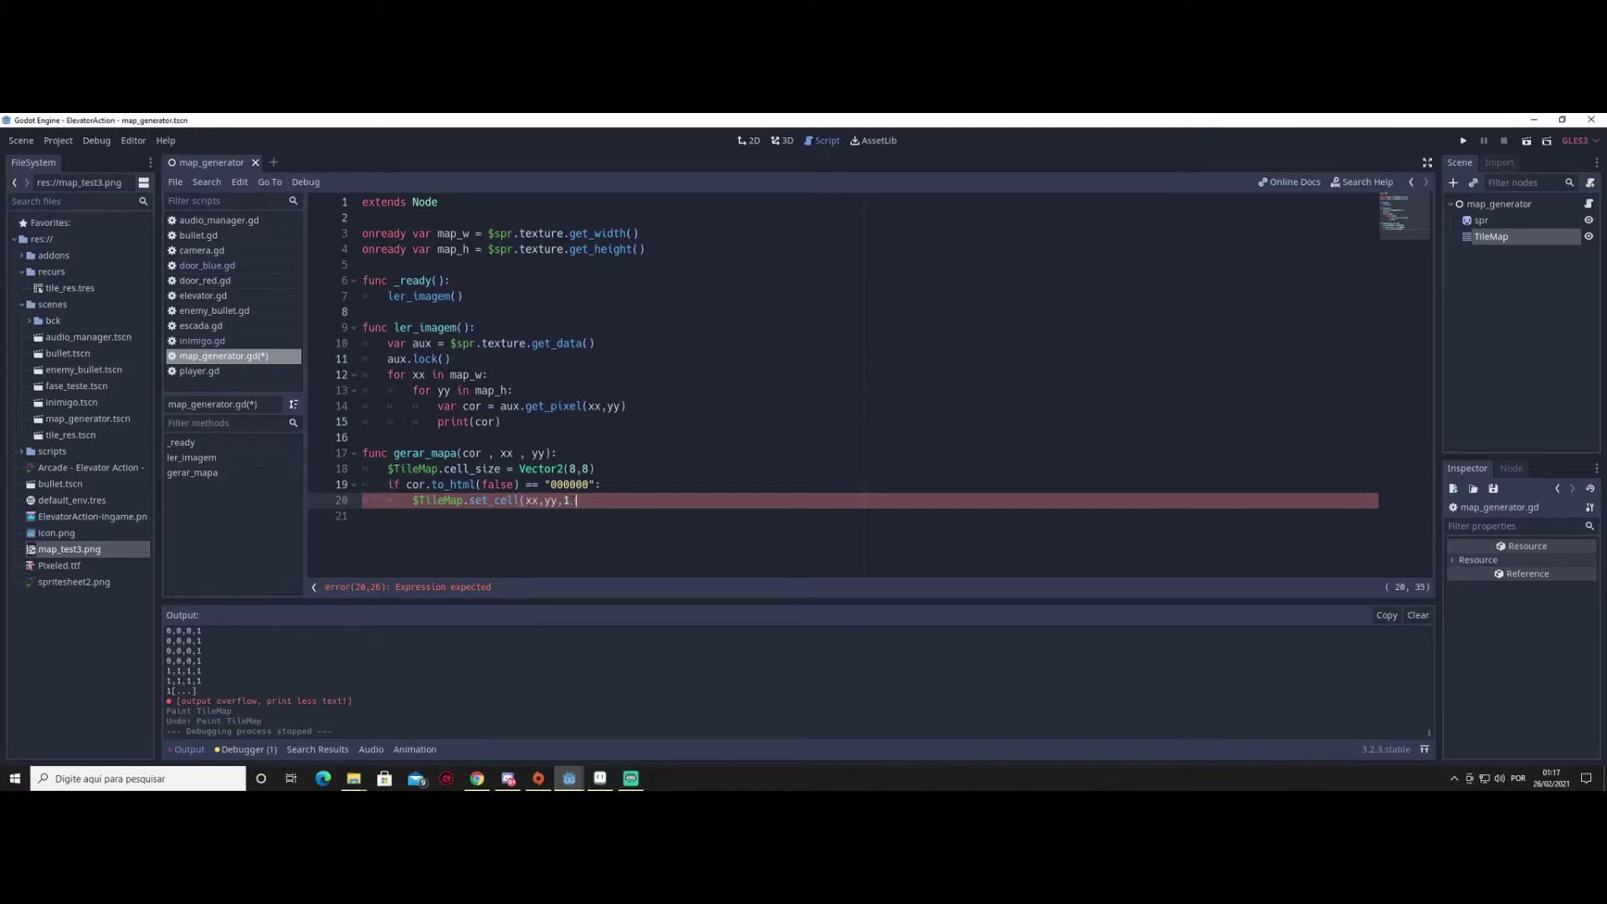
{"action": "key", "text": "Return"}
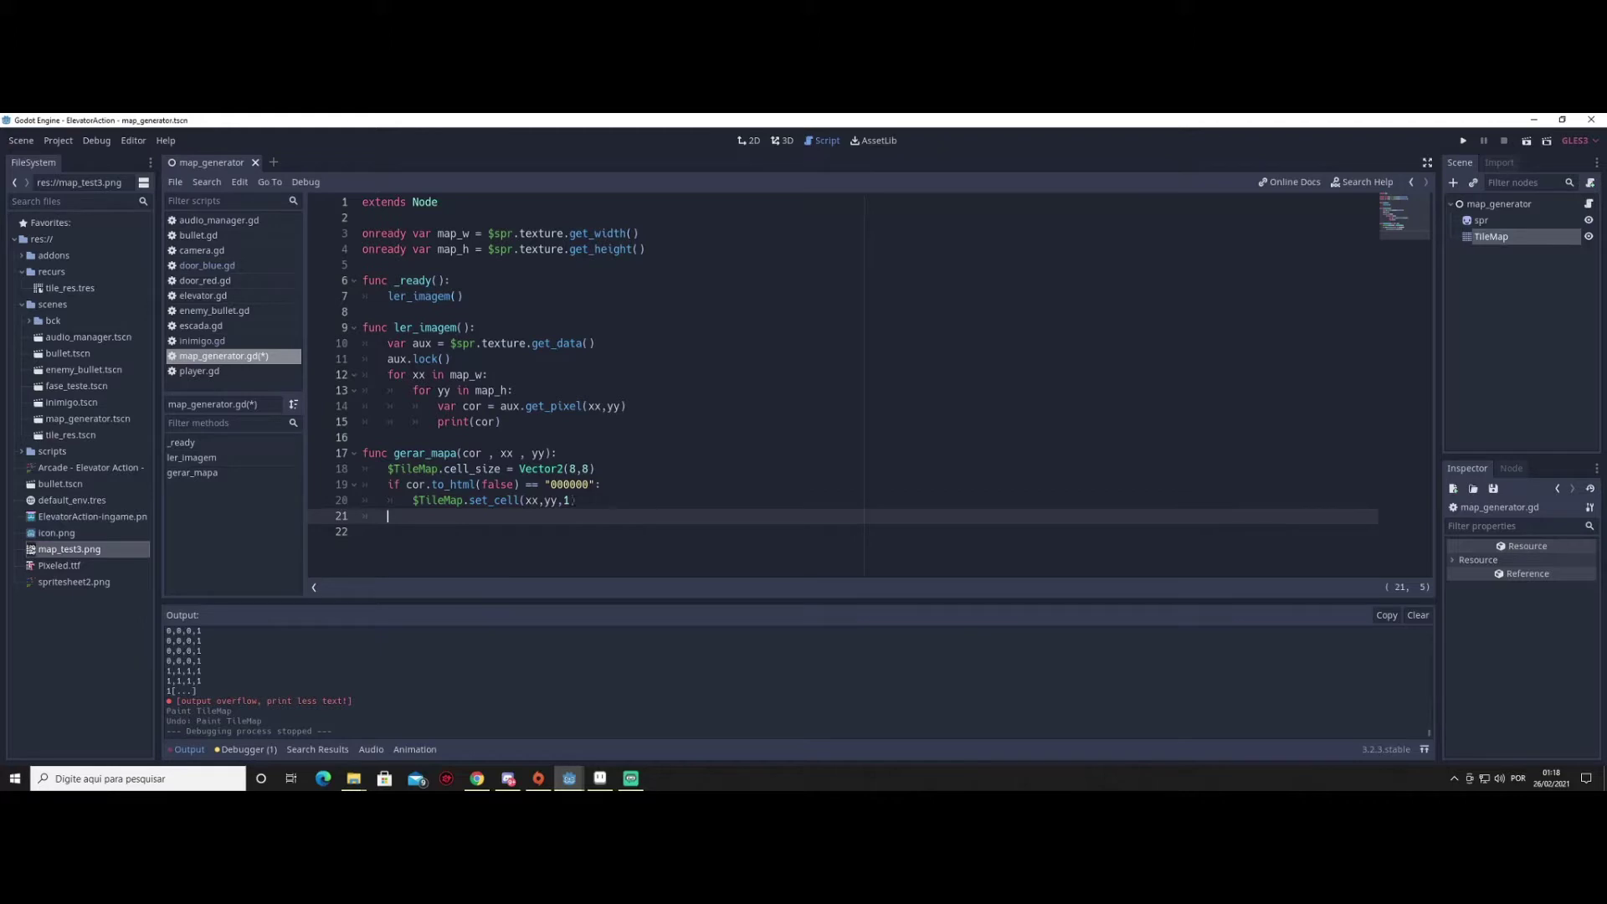
{"action": "type", "text": "elif"}
{"action": "type", "text": " co"}
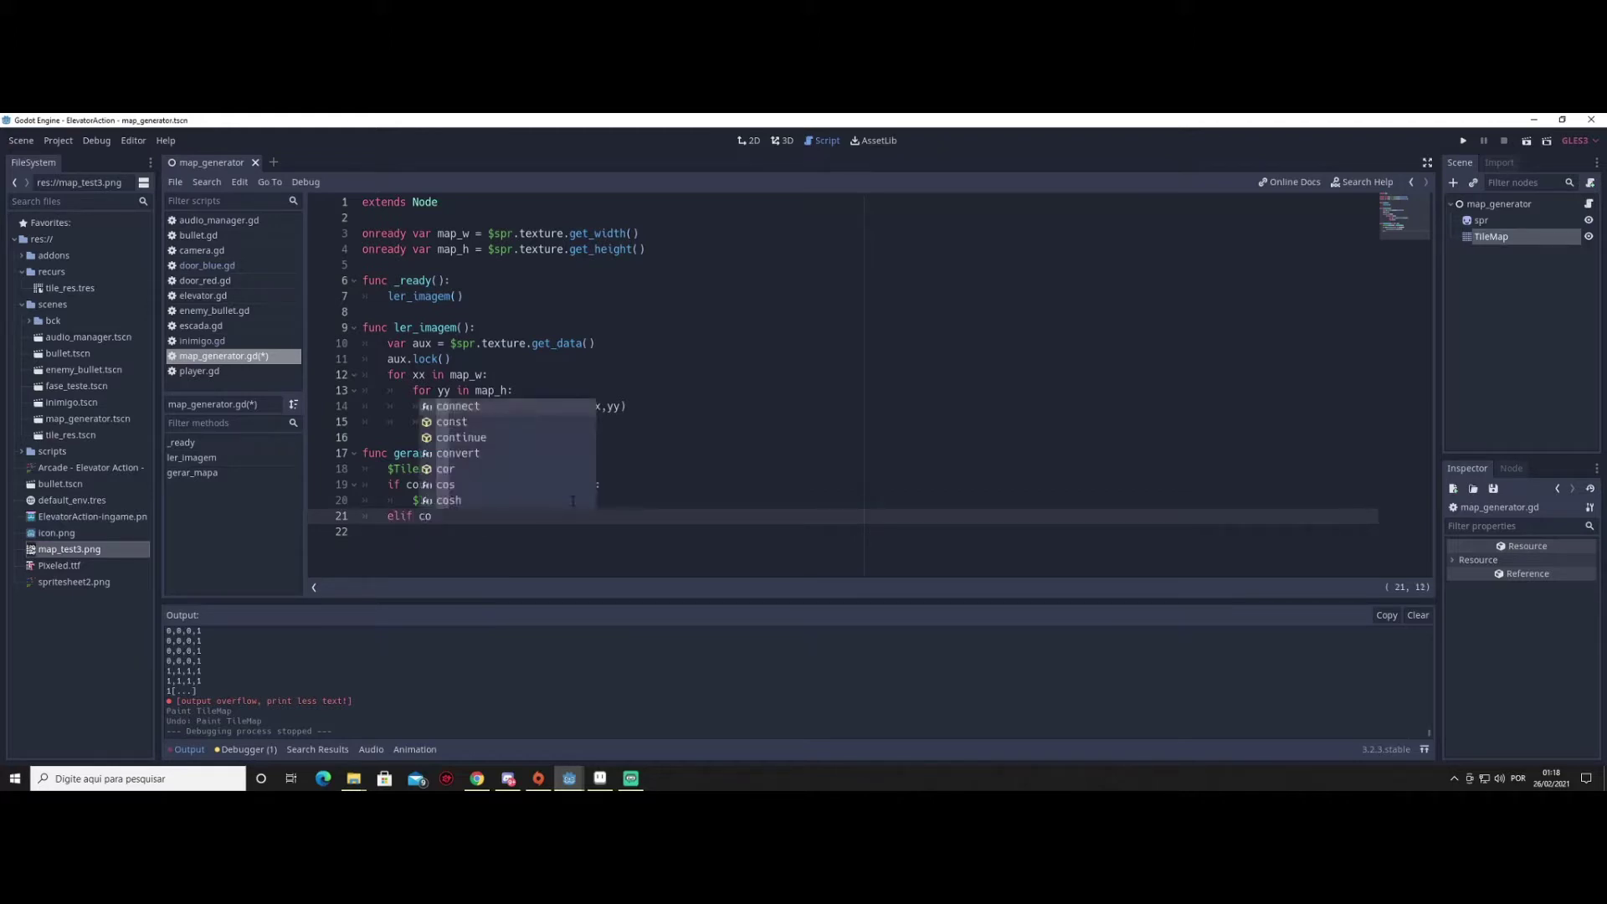
{"action": "key", "text": "BackSpace"}
{"action": "key", "text": "BackSpace"}
{"action": "key", "text": "BackSpace"}
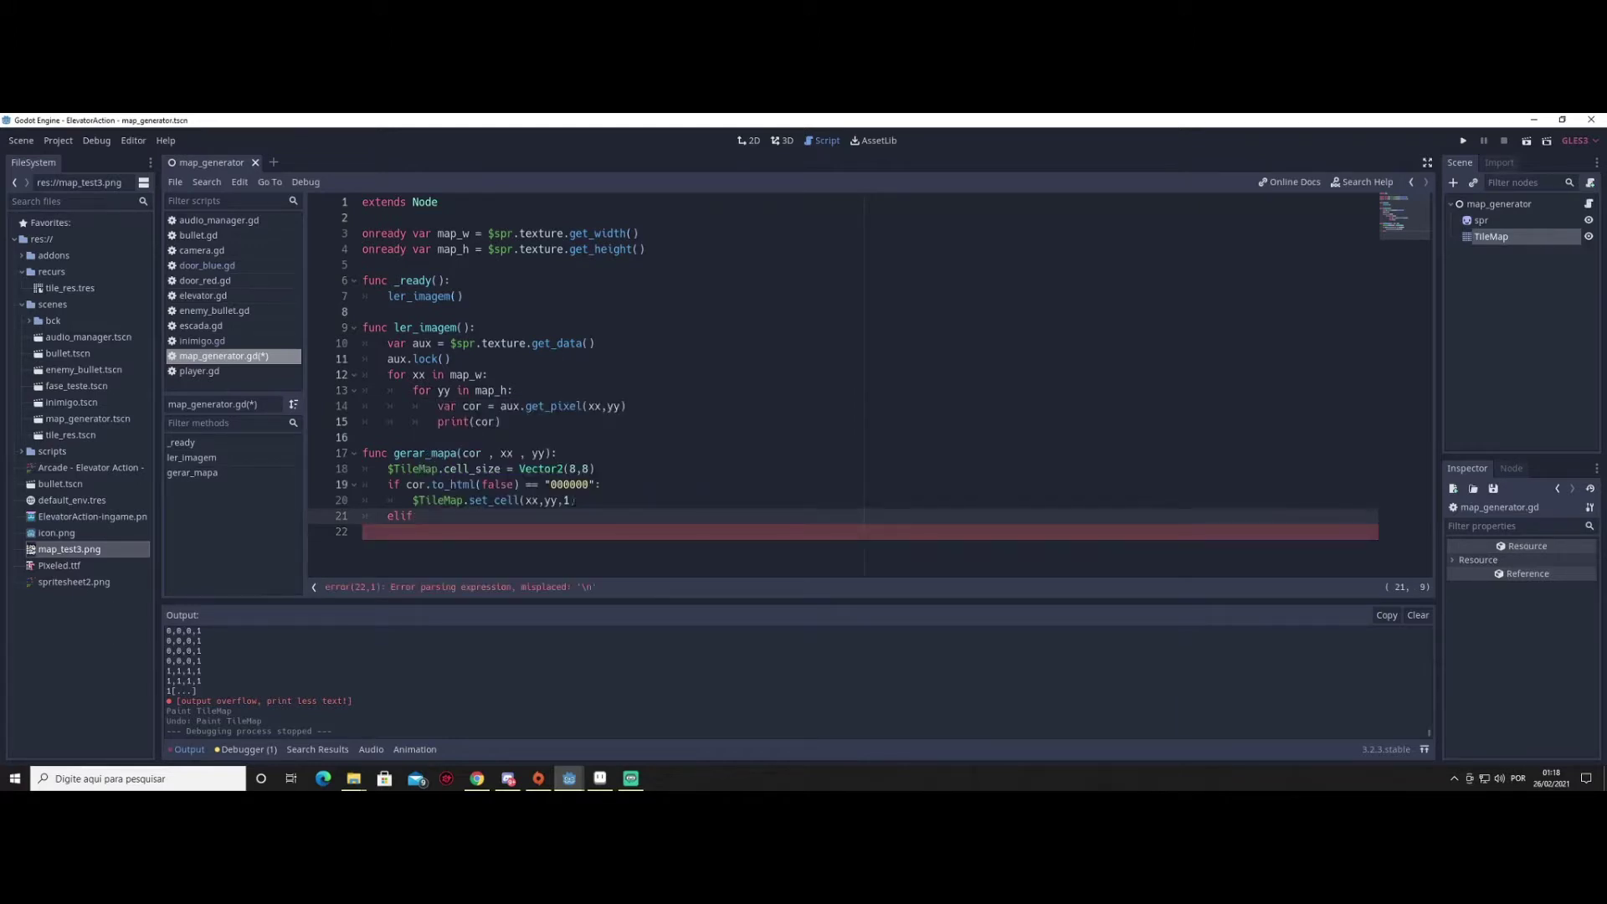
{"action": "key", "text": "BackSpace"}
{"action": "key", "text": "BackSpace"}
{"action": "key", "text": "BackSpace"}
{"action": "key", "text": "BackSpace"}
{"action": "type", "text": "else"}
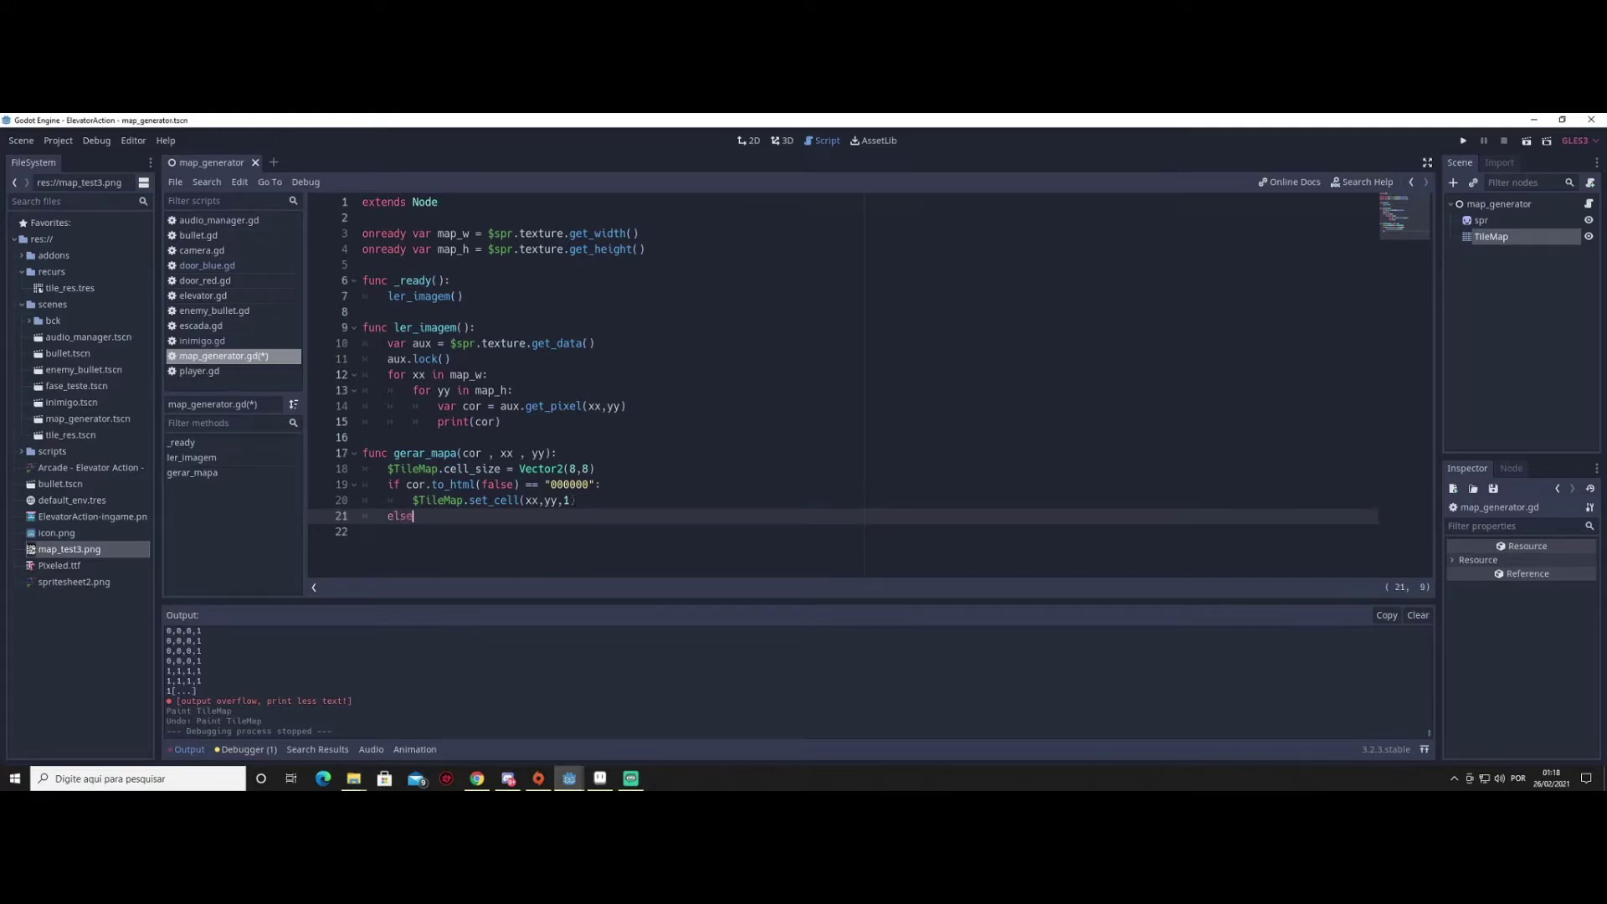
{"action": "type", "text": ":"}
{"action": "key", "text": "Return"}
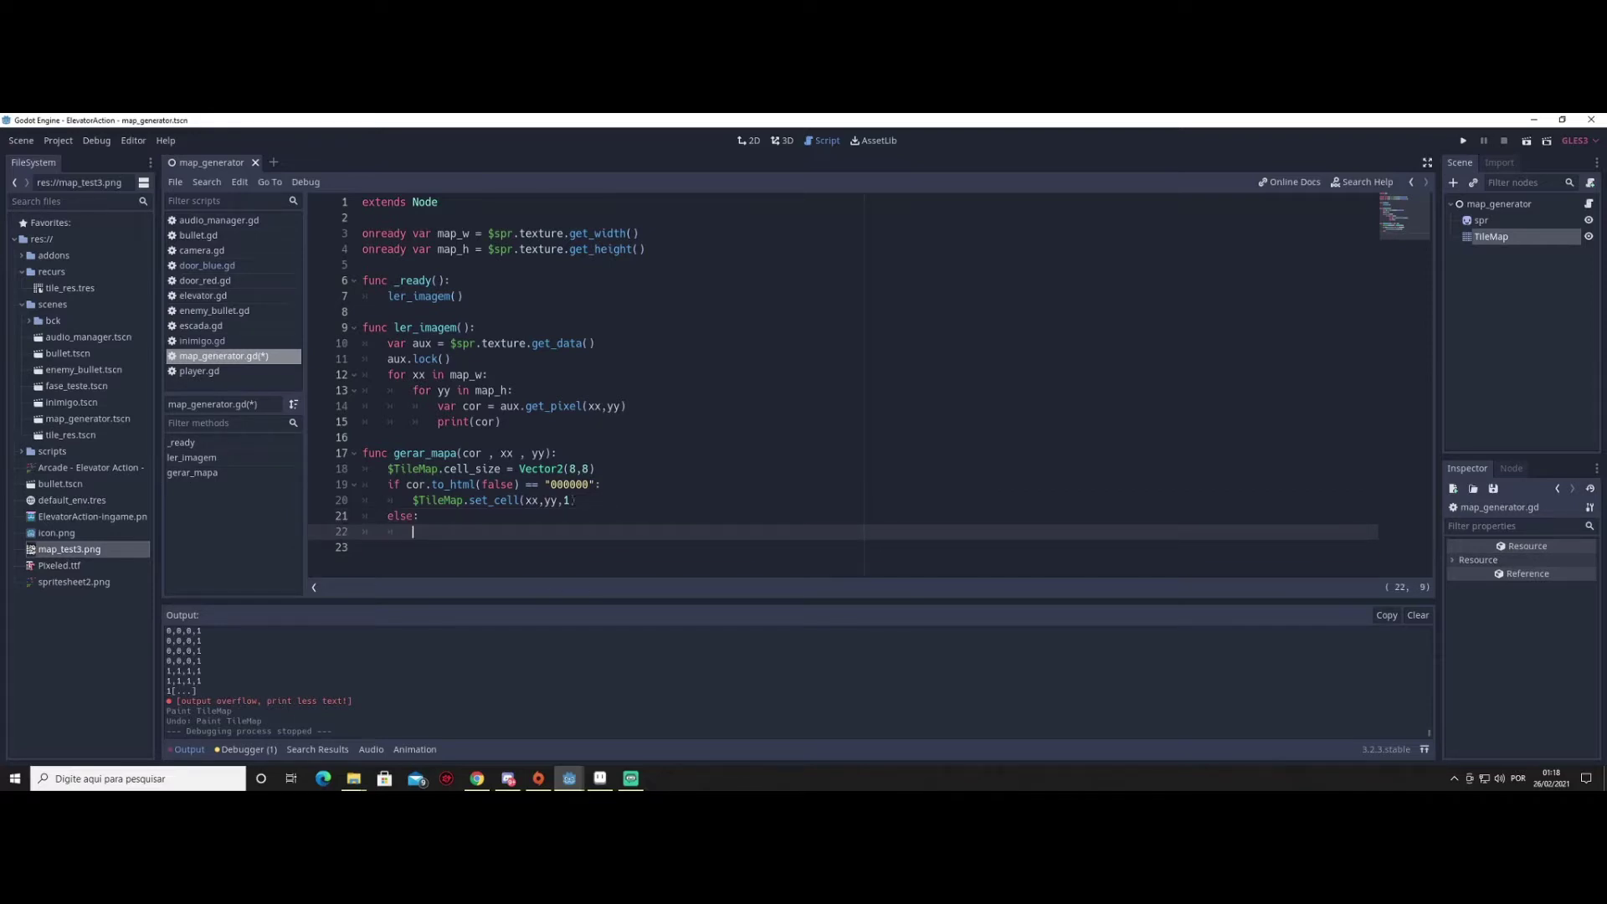
{"action": "type", "text": "$TileMap"}
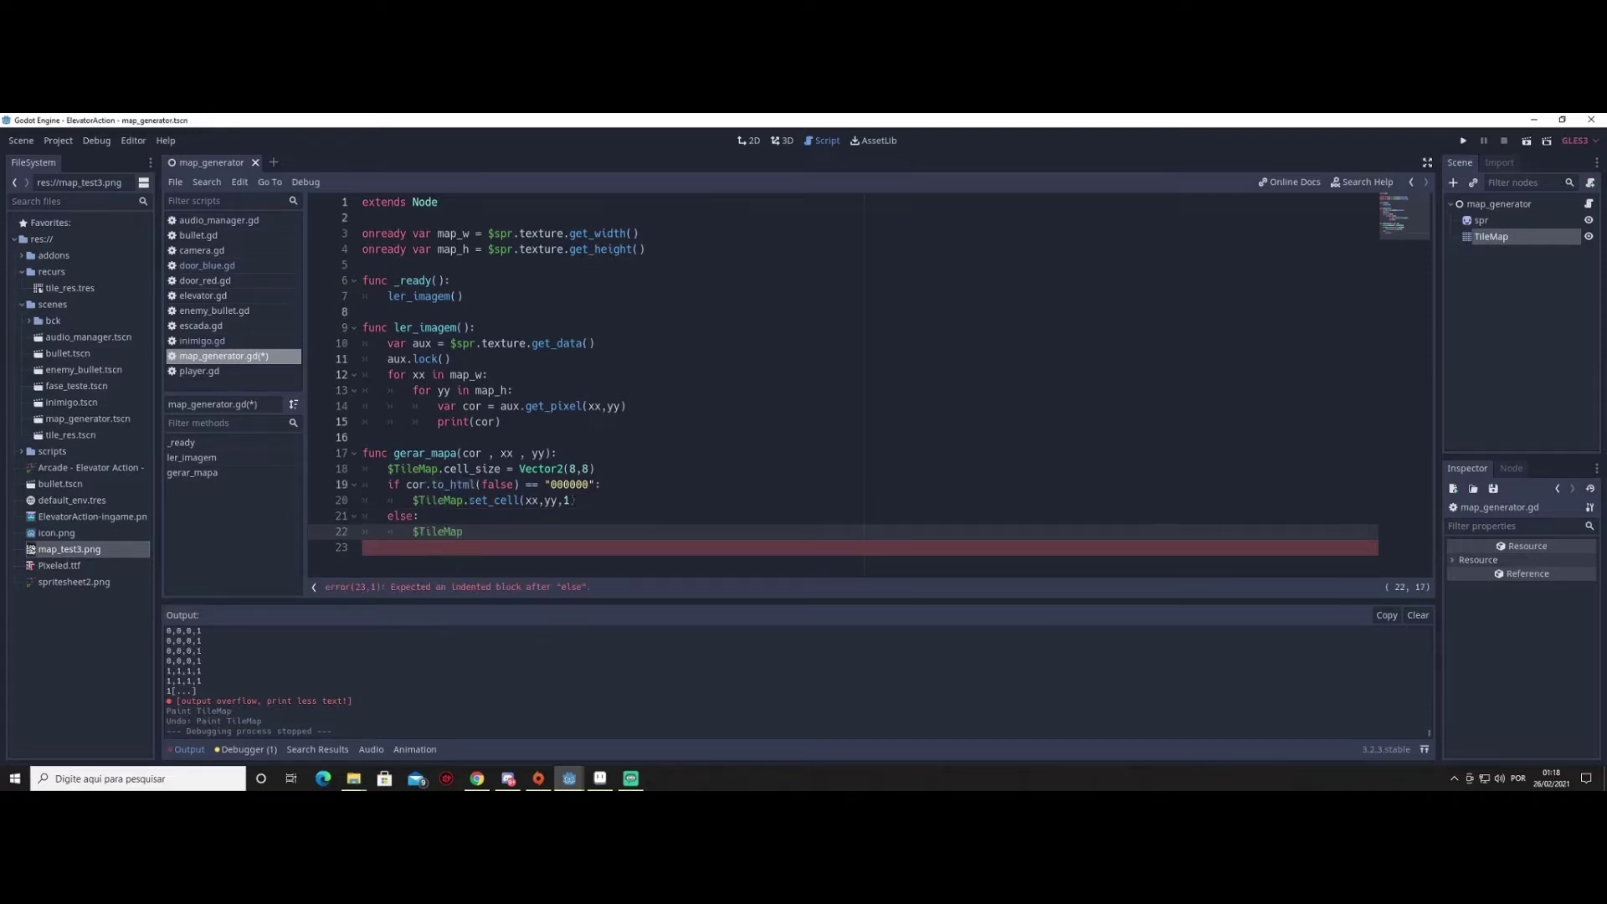
{"action": "type", "text": ".se"}
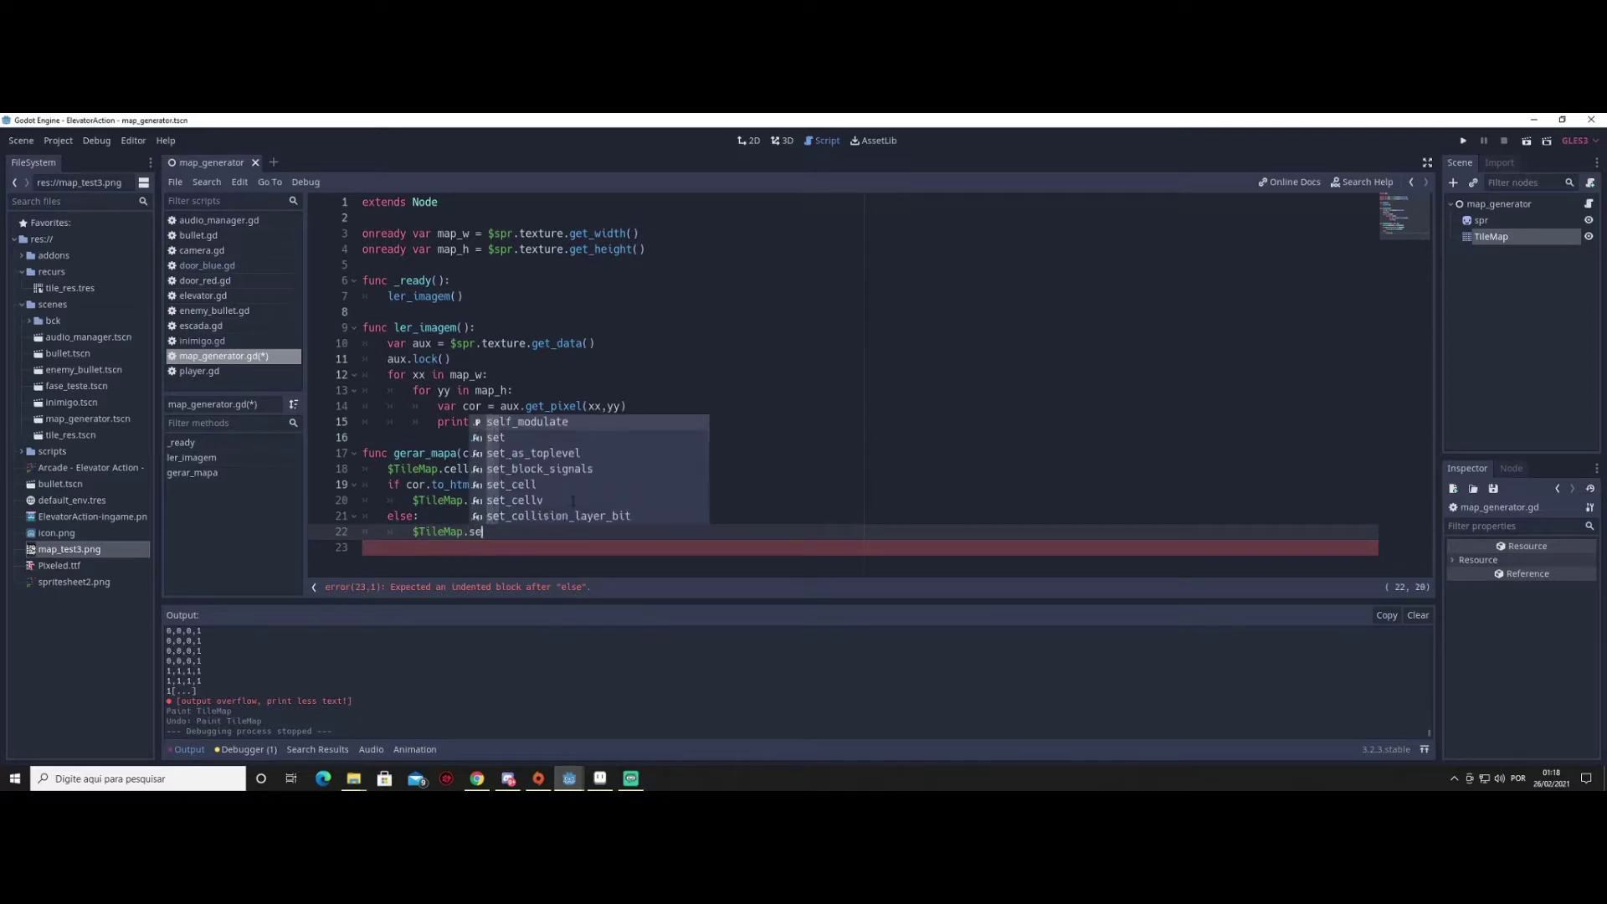
{"action": "type", "text": "t_c"}
{"action": "key", "text": "Return"}
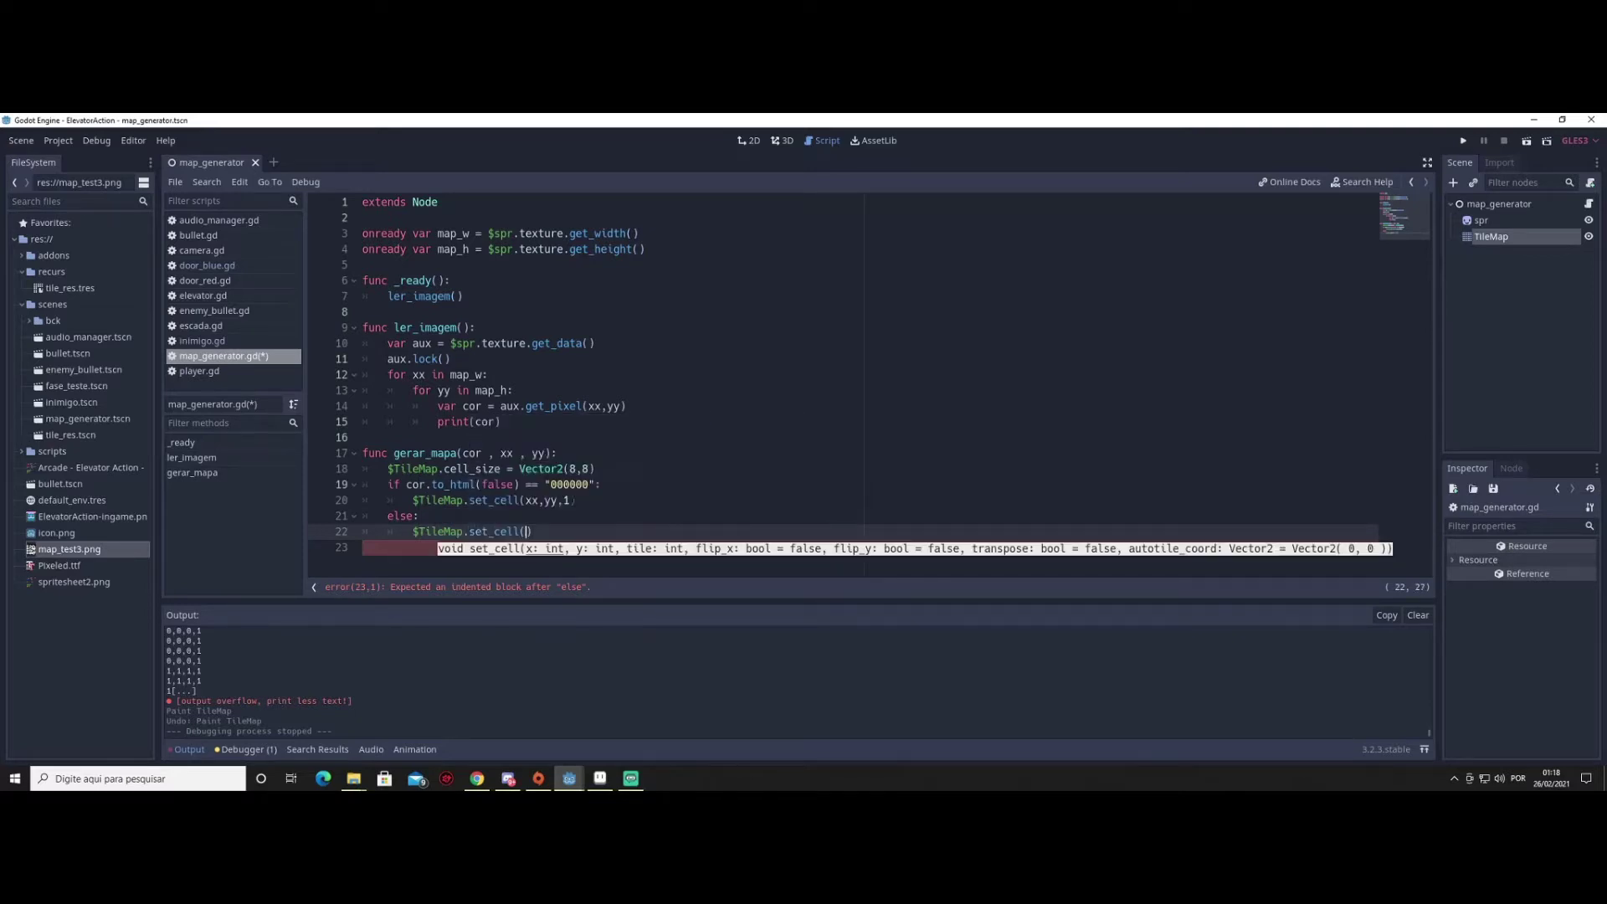
{"action": "type", "text": "xx"}
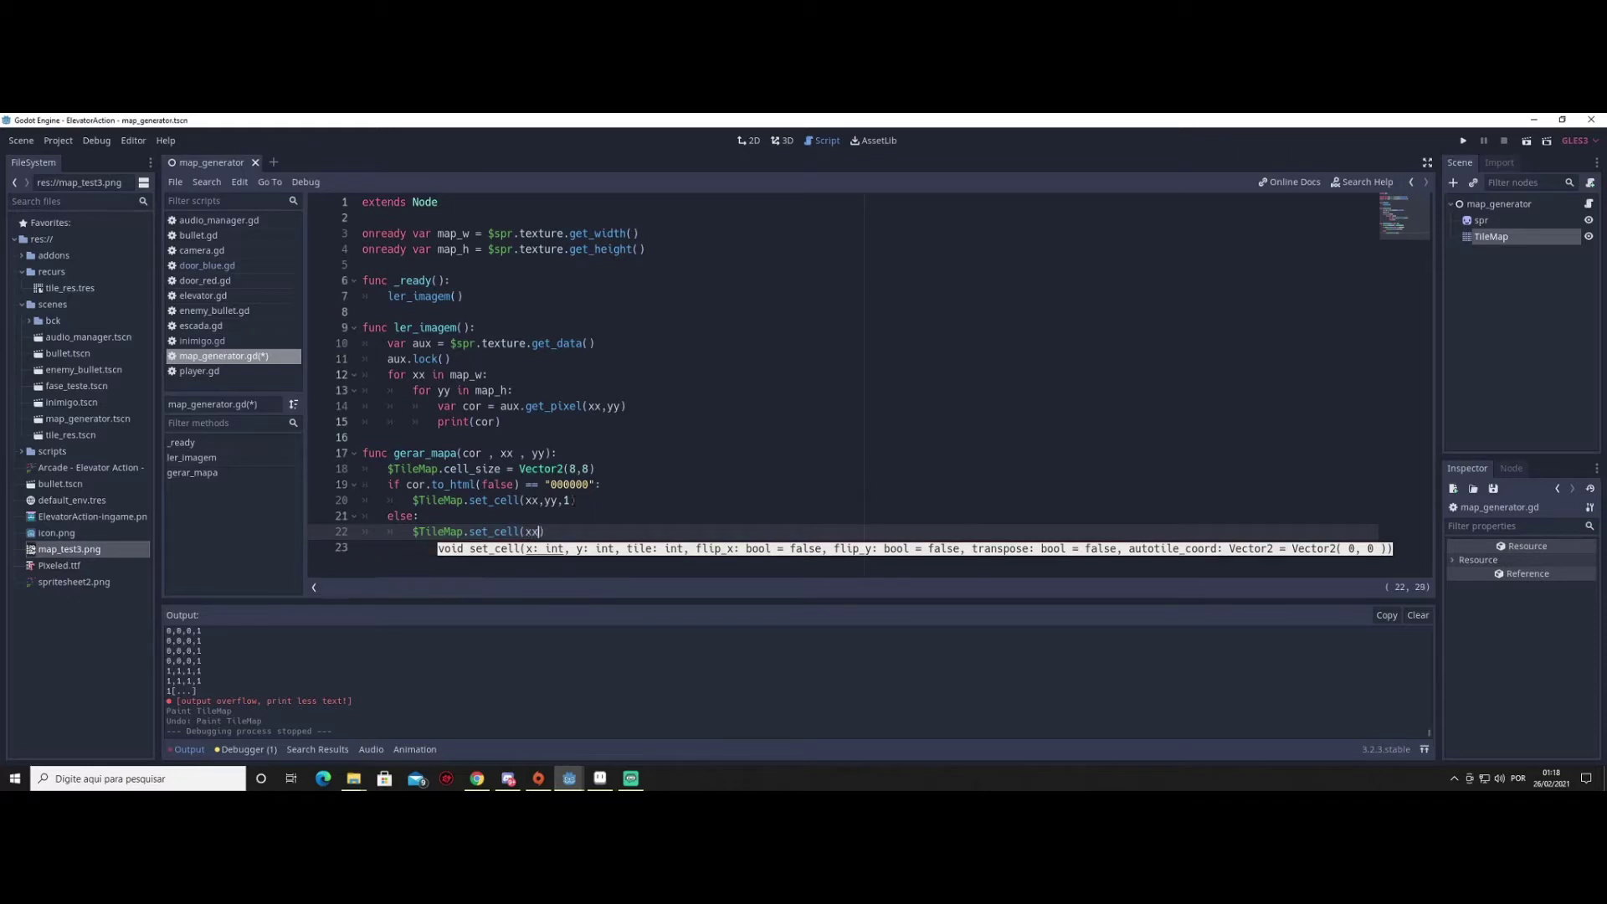
{"action": "type", "text": ",yy"}
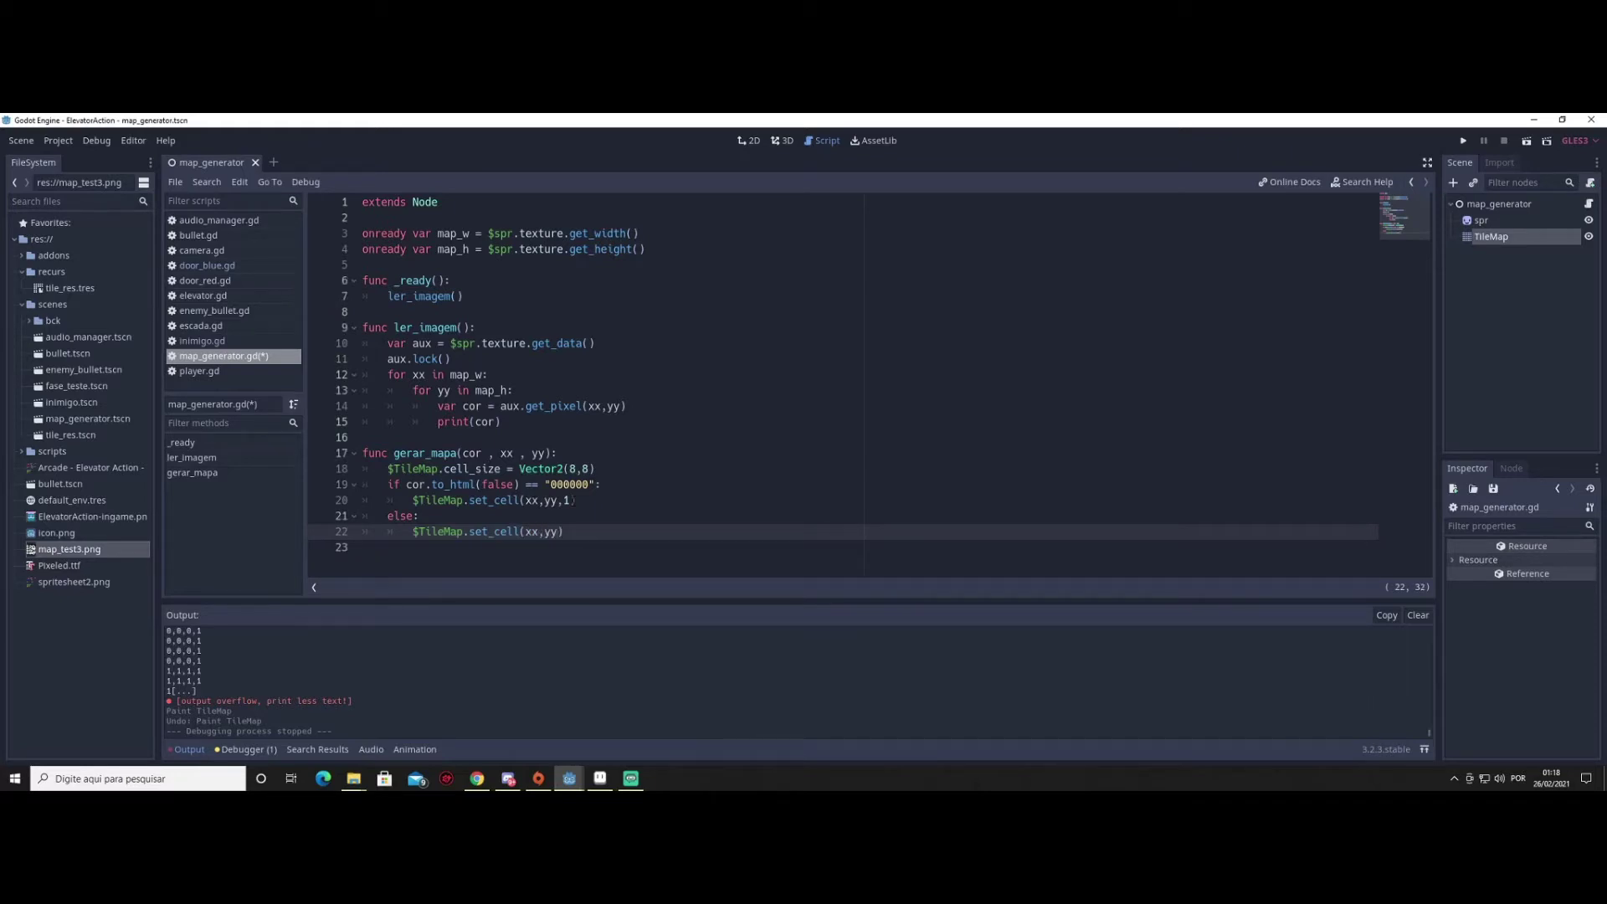
{"action": "type", "text": ",0"}
{"action": "key", "text": "Escape"}
Replace print(cor) in the inner loop with gerar_mapa(cor , xx , yy)
{"action": "left_click_drag", "start_coordinate": [438, 406], "coordinate": [614, 408]}
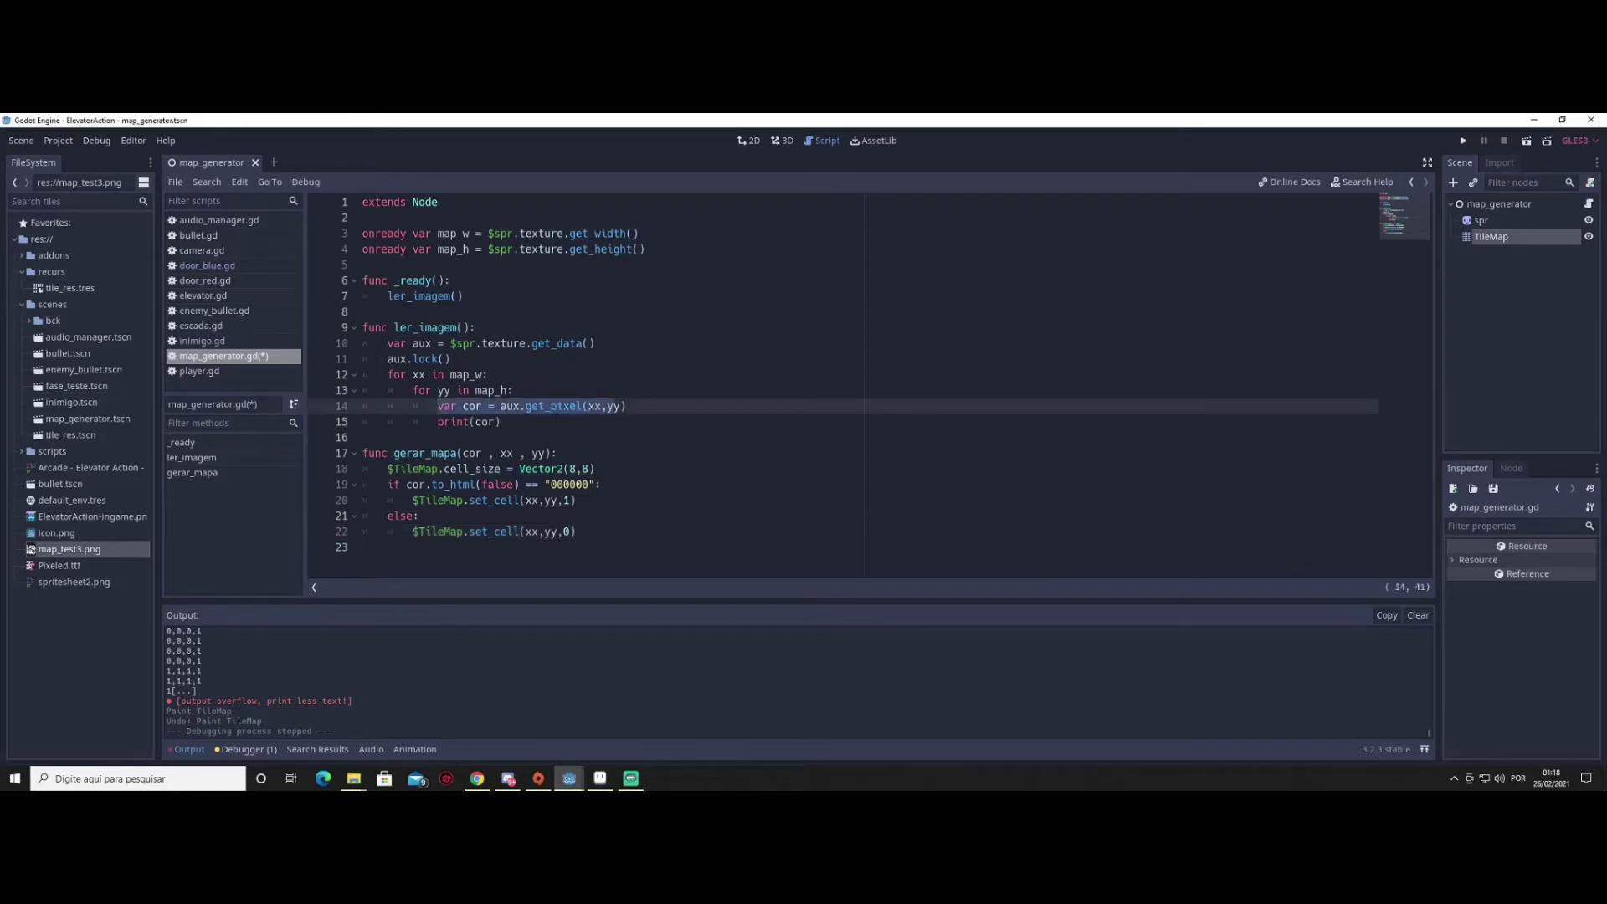
{"action": "mouse_move", "coordinate": [395, 453]}
{"action": "left_mouse_down"}
{"action": "mouse_move", "coordinate": [440, 453]}
{"action": "mouse_move", "coordinate": [437, 422]}
{"action": "left_mouse_up"}
{"action": "type", "text": "gerar_mapa("}
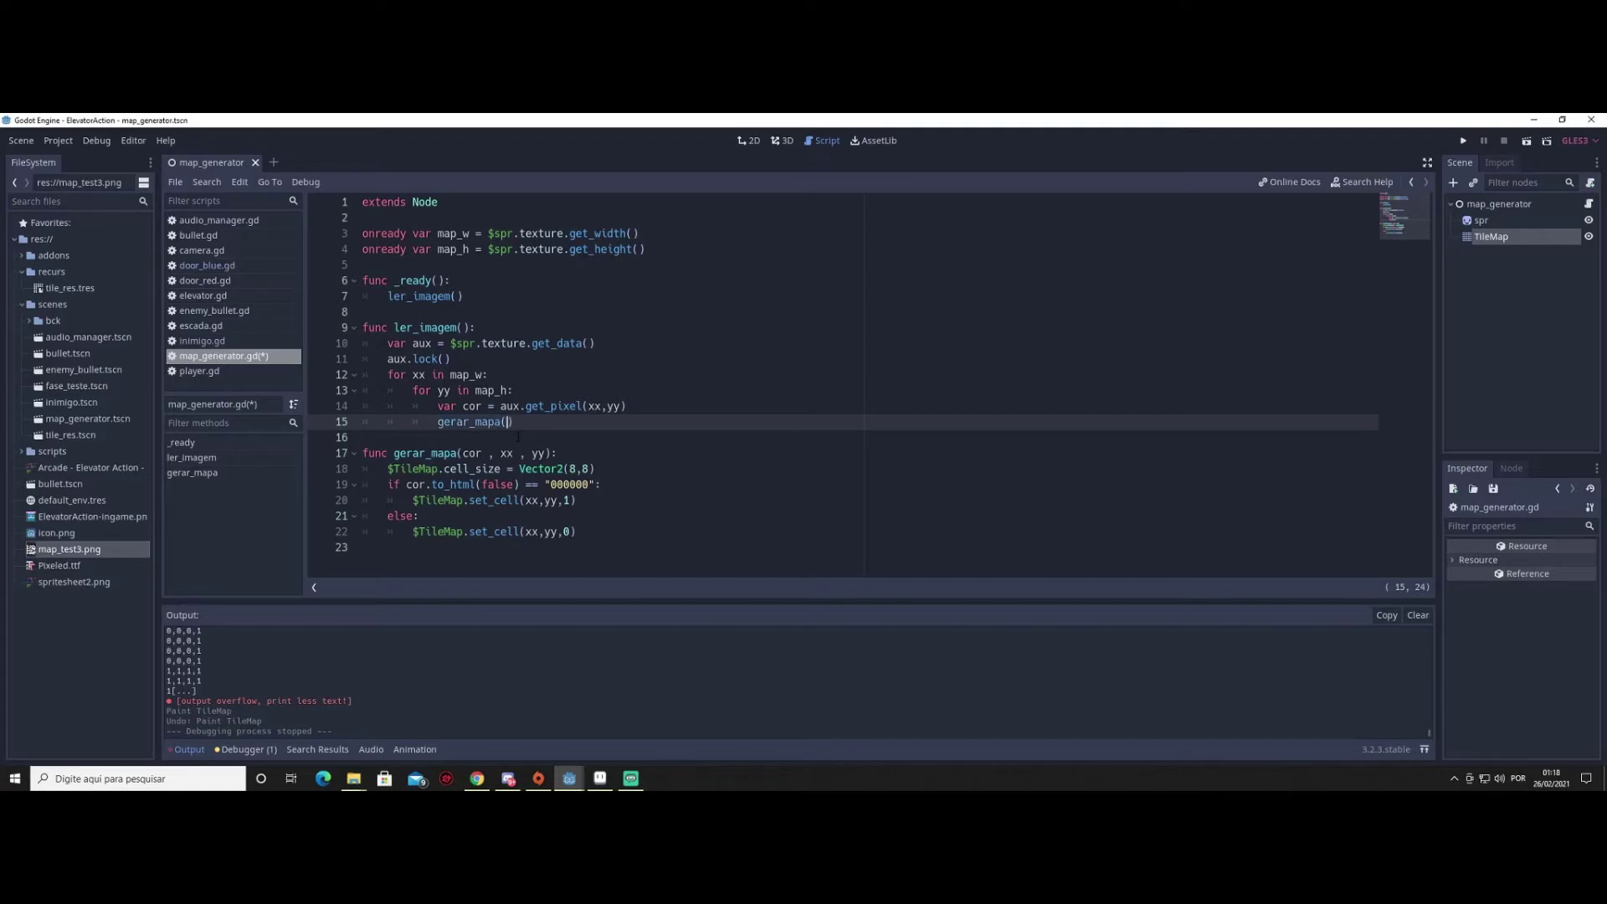
{"action": "type", "text": "cor"}
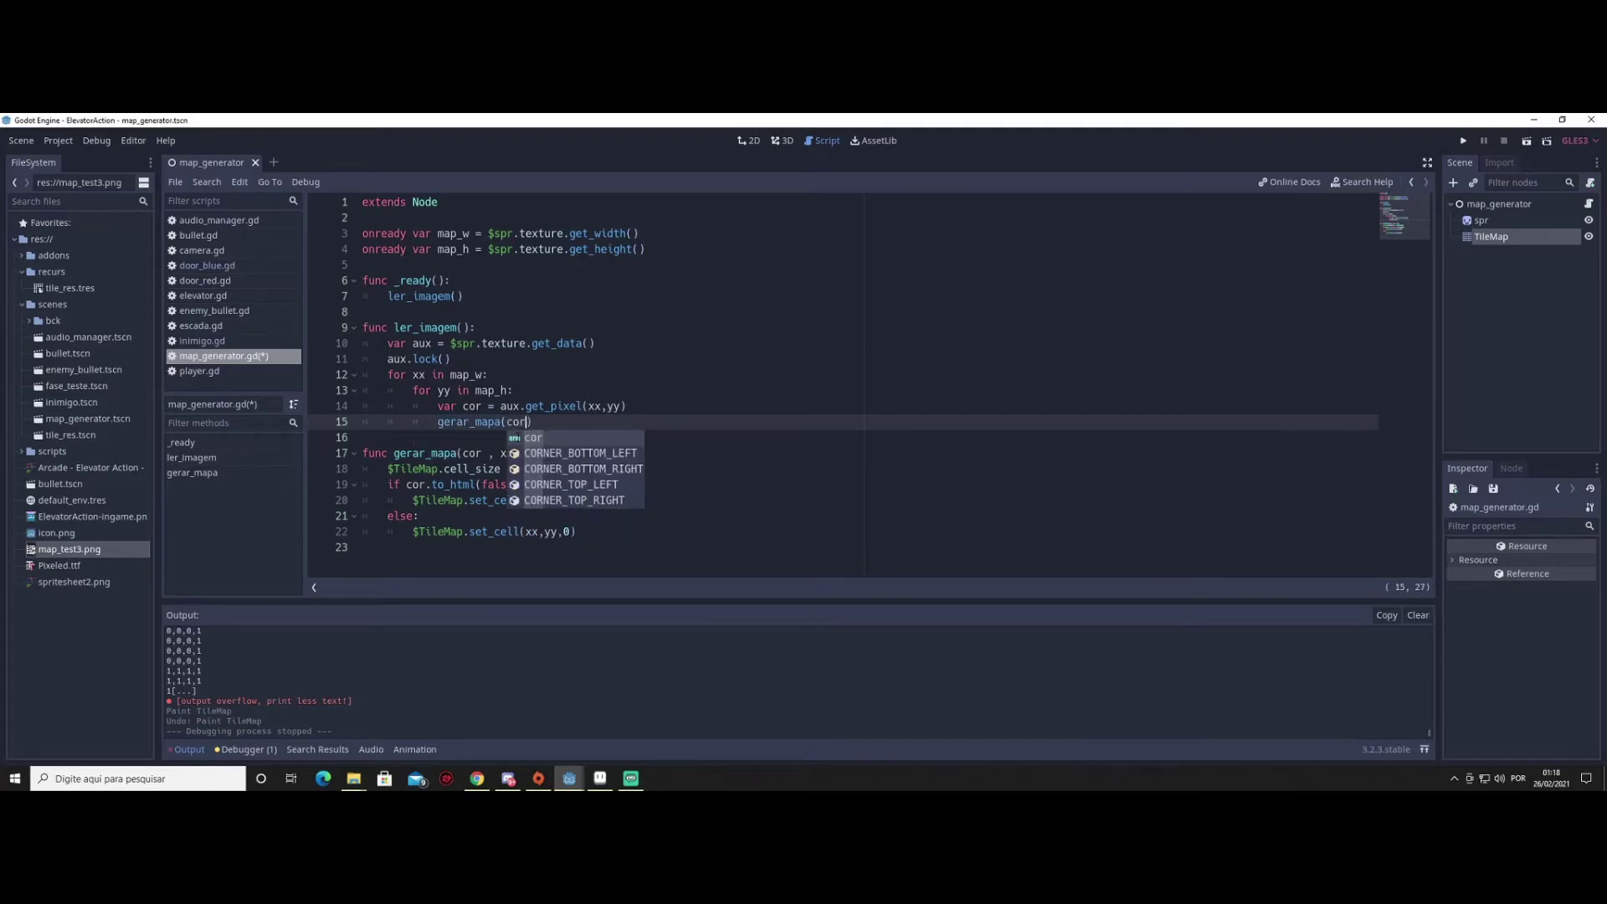
{"action": "type", "text": " , xx ,"}
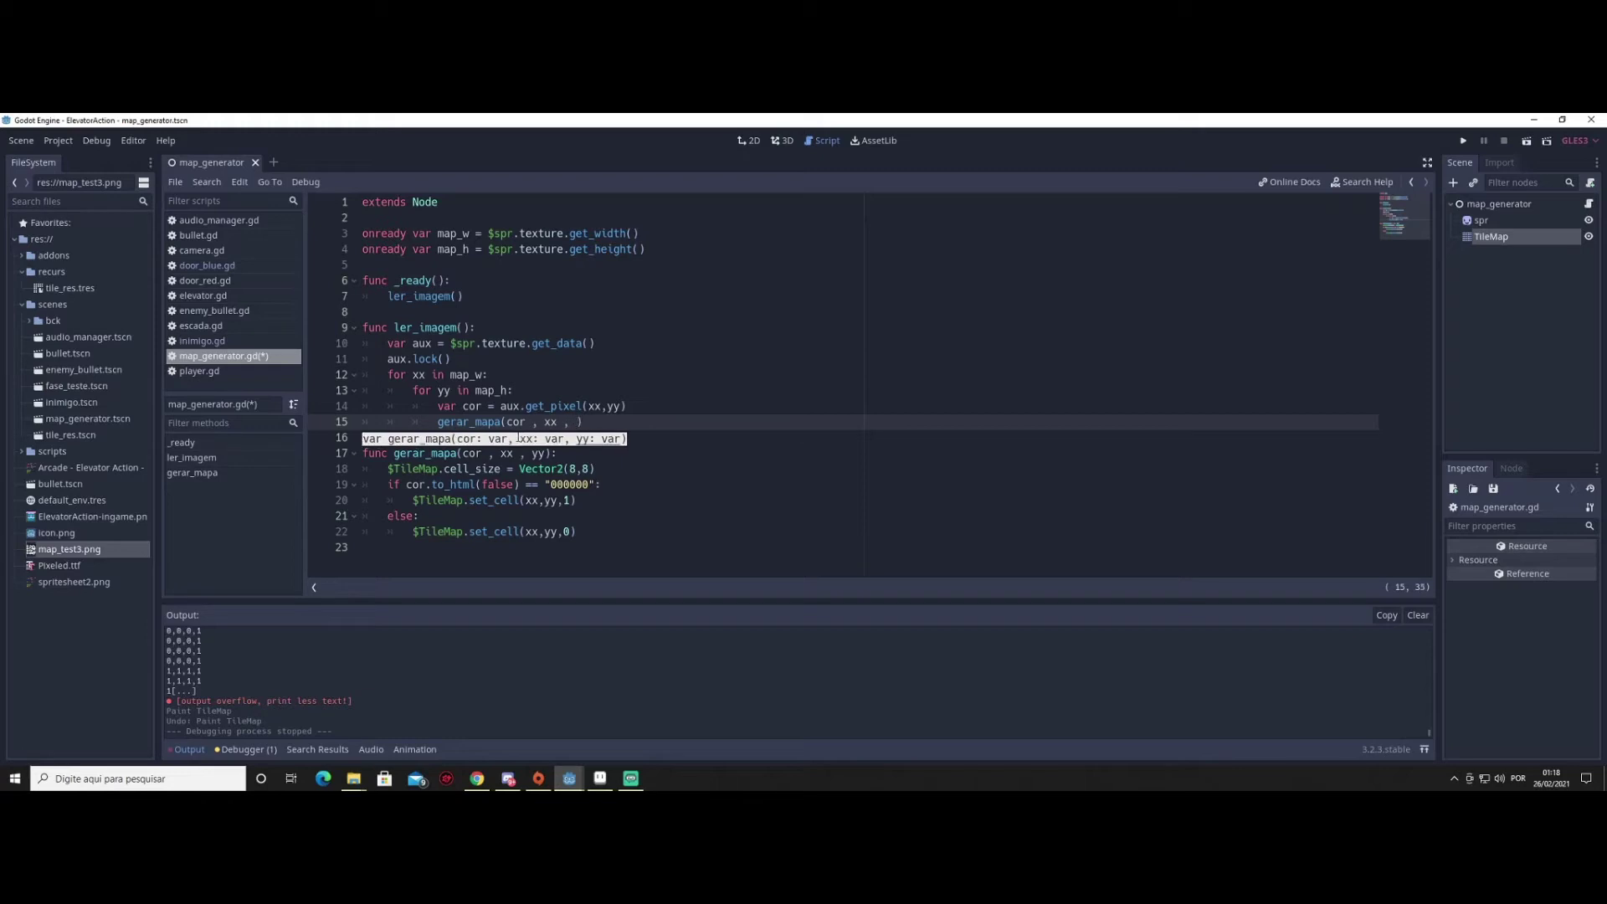
{"action": "type", "text": " yy"}
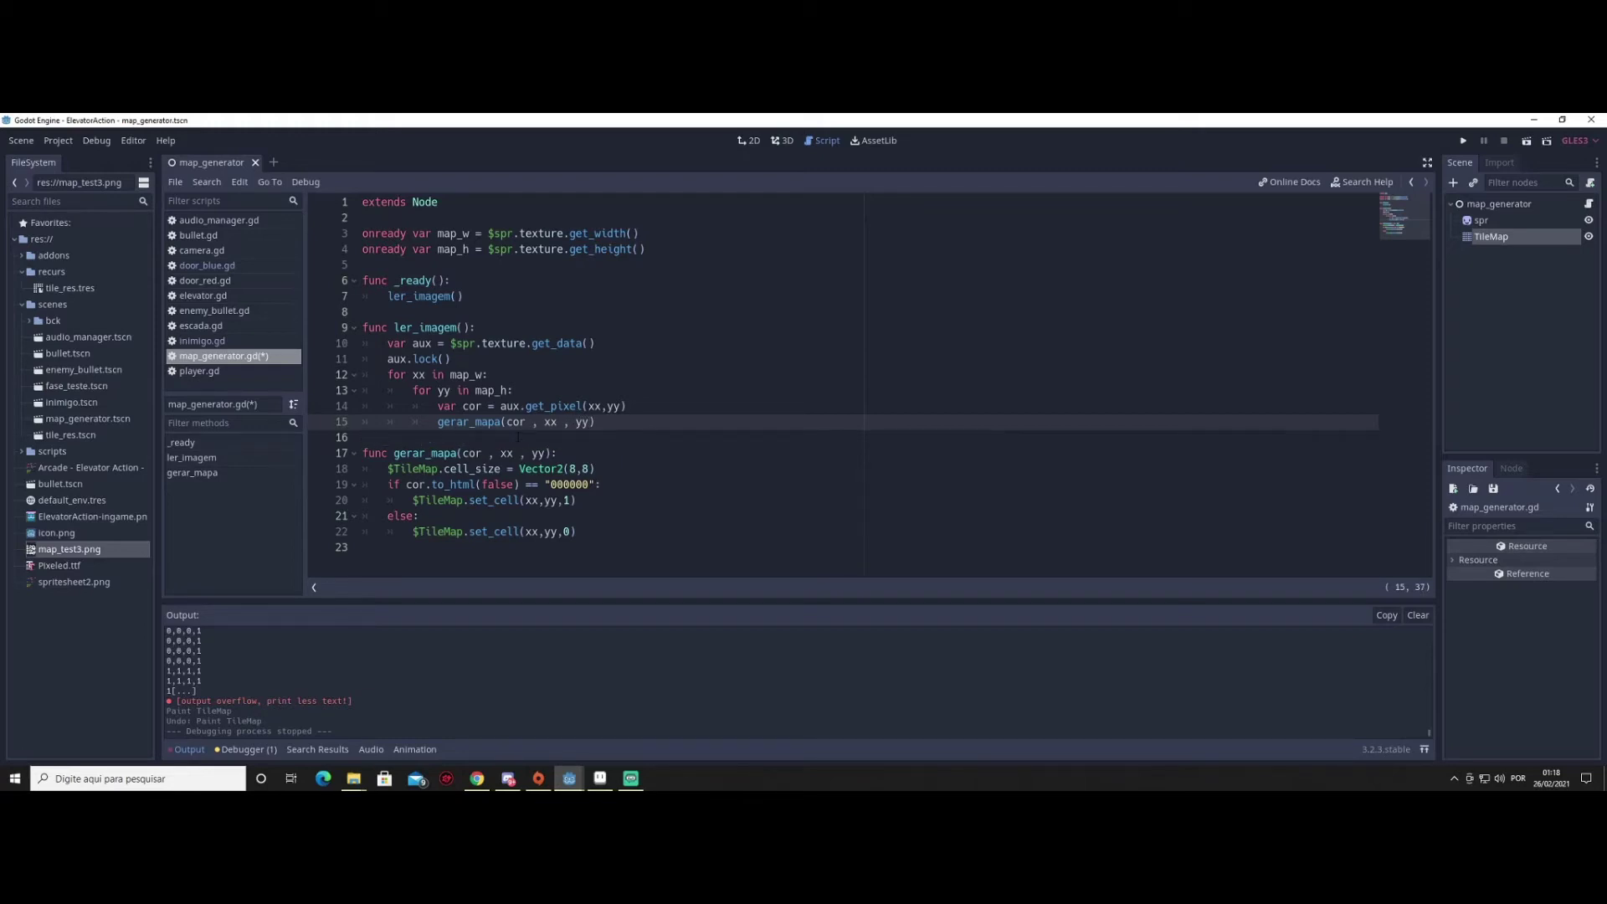
{"action": "double_click", "coordinate": [472, 469]}
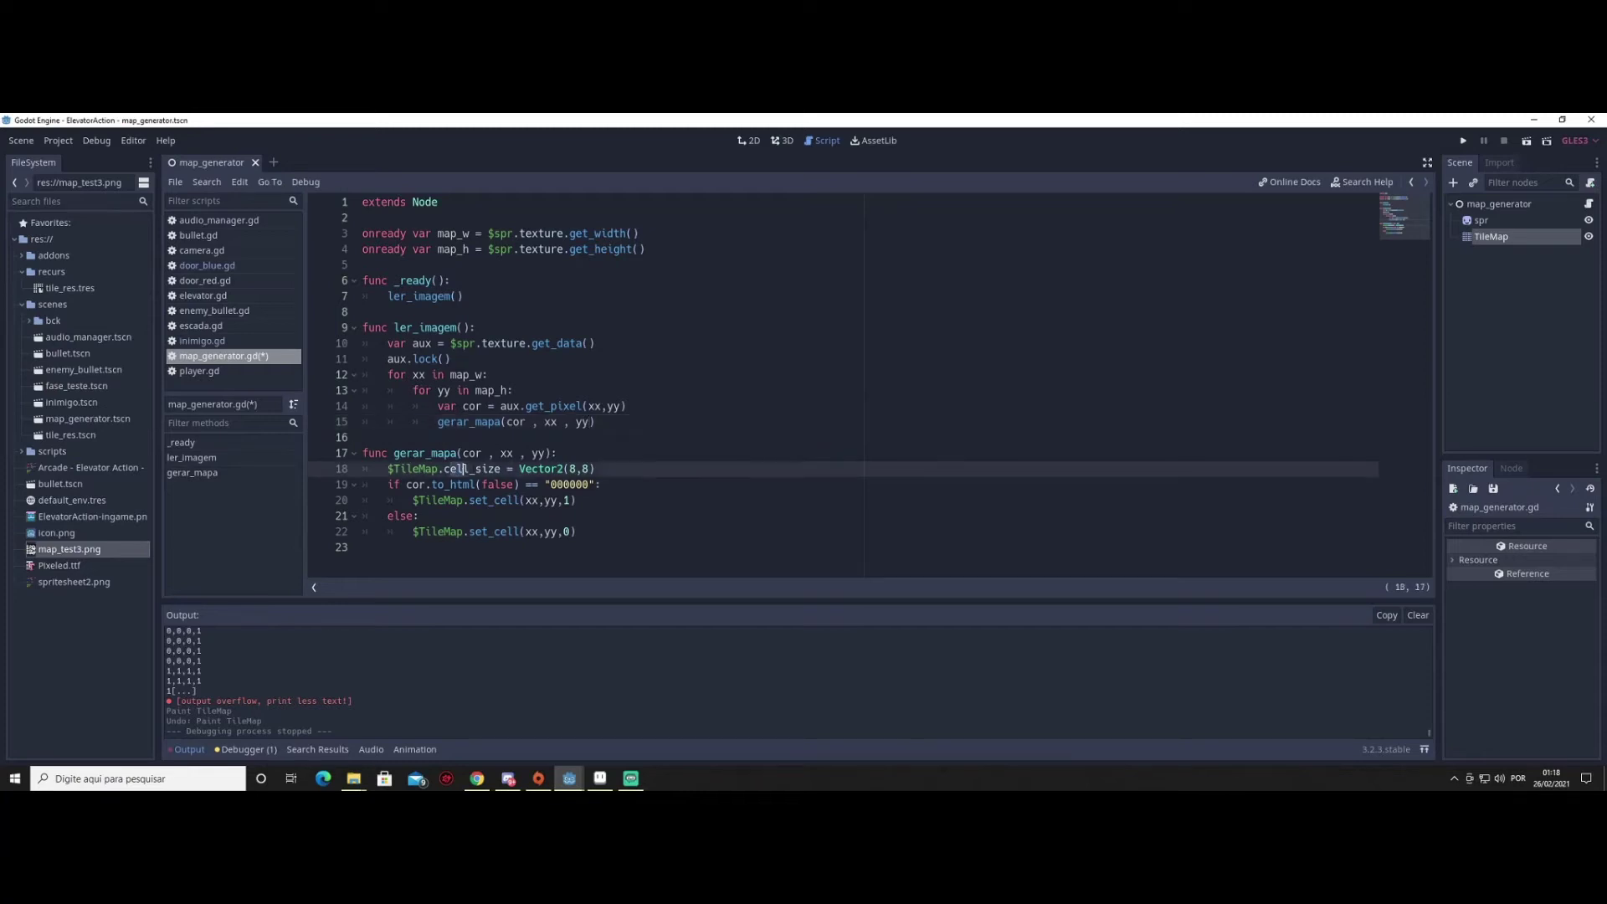
{"action": "left_click_drag", "start_coordinate": [501, 469], "coordinate": [596, 469]}
Run the map_generator scene to see red and blue tiles drawn from the map image
{"action": "left_click", "coordinate": [1527, 140]}
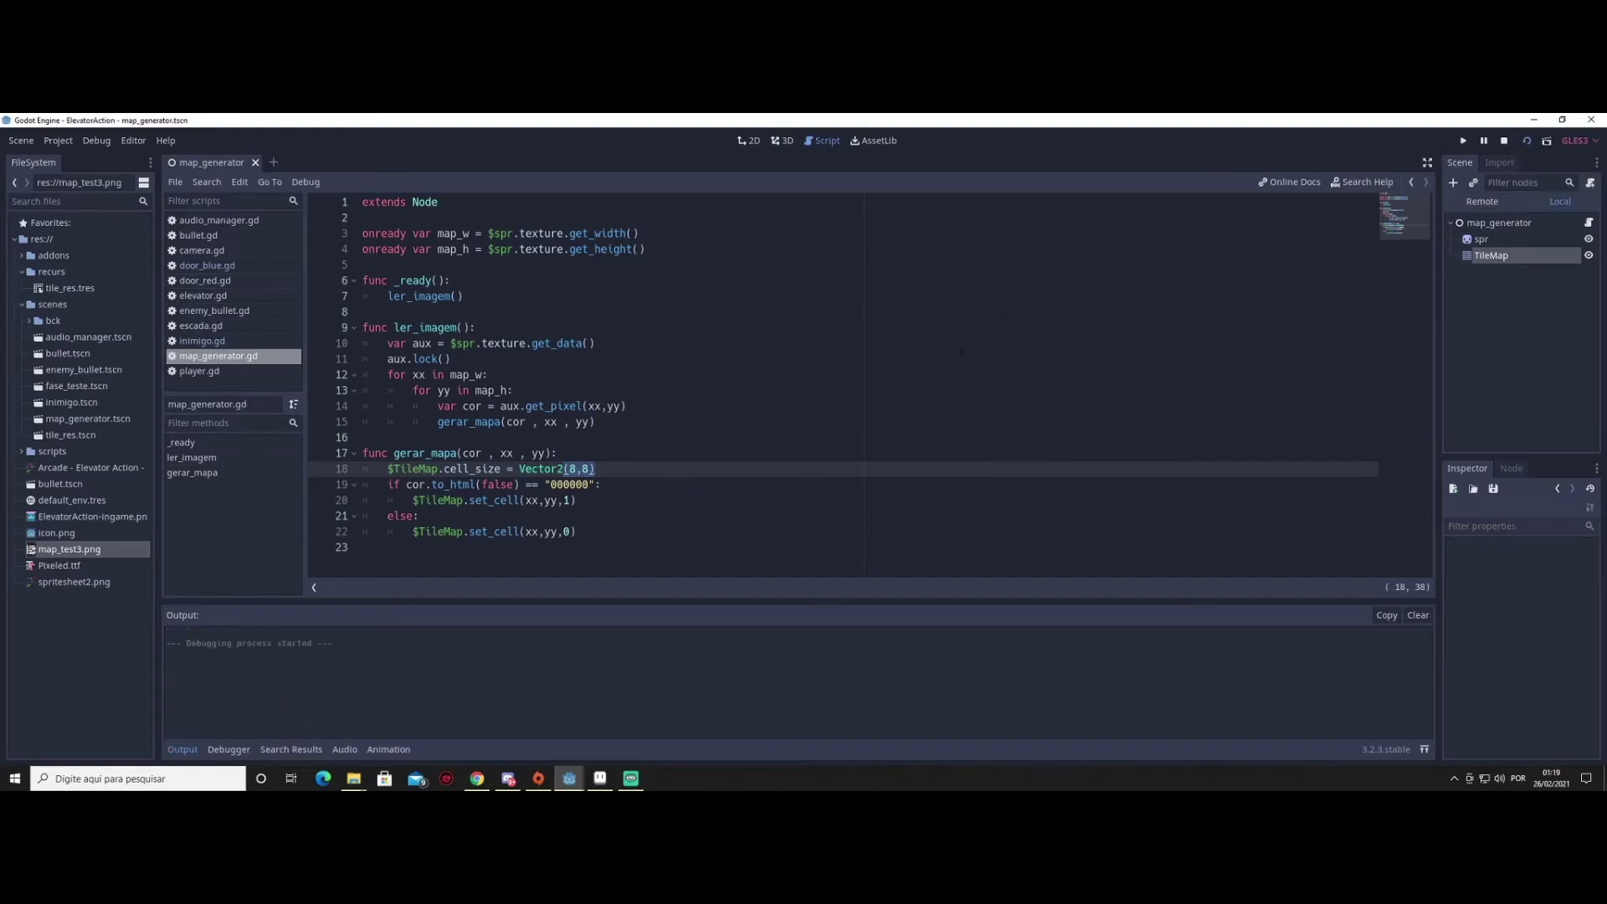